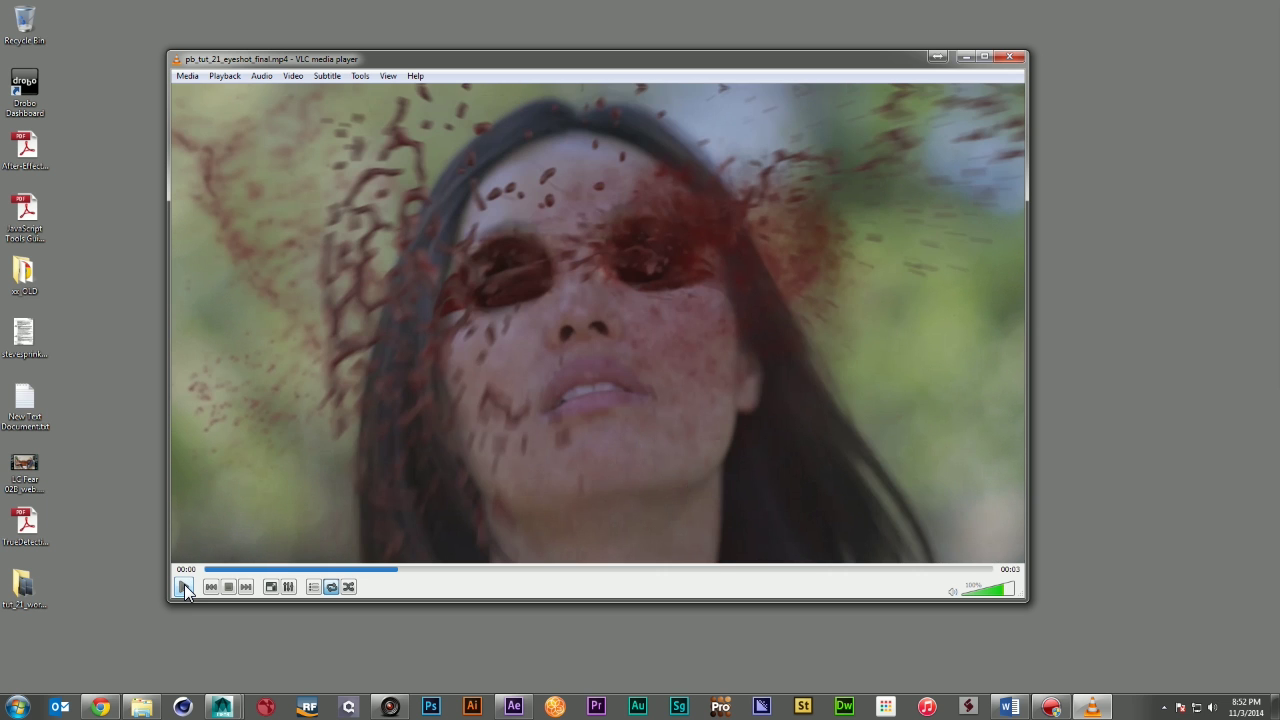
Close the finished eyeshot video and switch to After Effects to review the source footage from frame 70
{"action": "left_click", "coordinate": [184, 587]}
{"action": "left_click", "coordinate": [1008, 58]}
{"action": "left_click", "coordinate": [513, 706]}
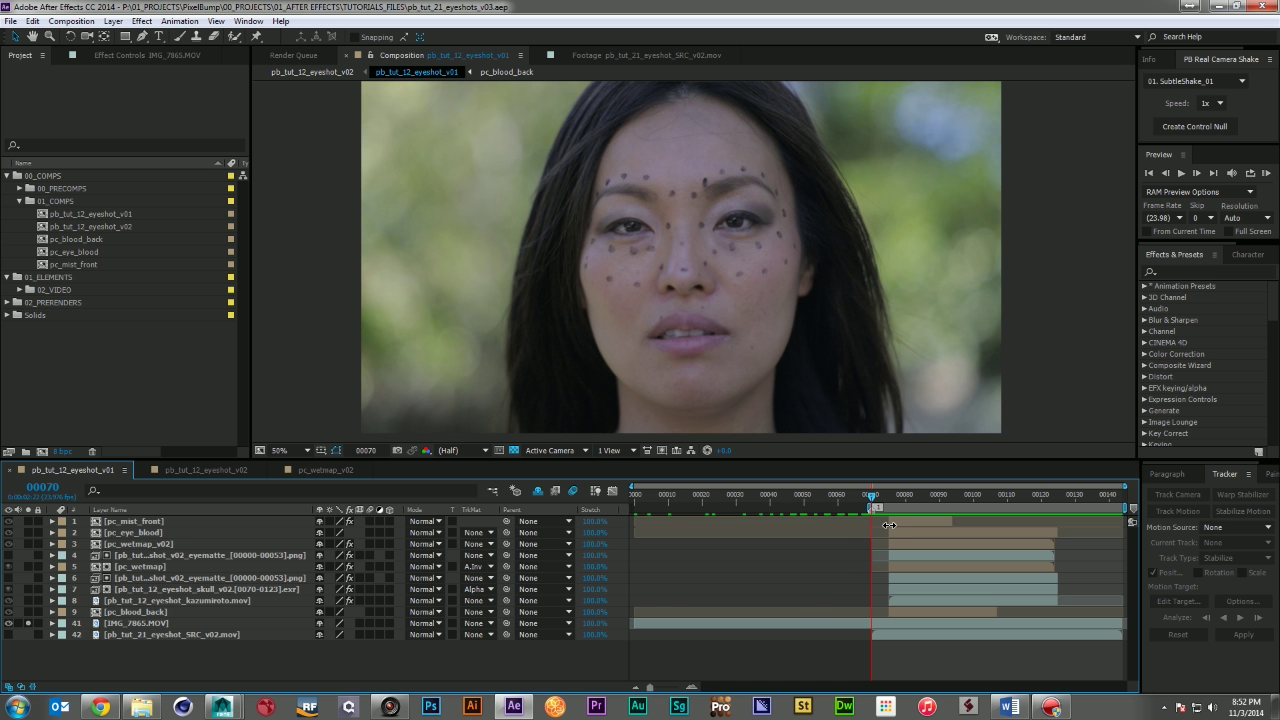
{"action": "key", "text": "space"}
{"action": "left_click_drag", "start_coordinate": [900, 494], "coordinate": [938, 512]}
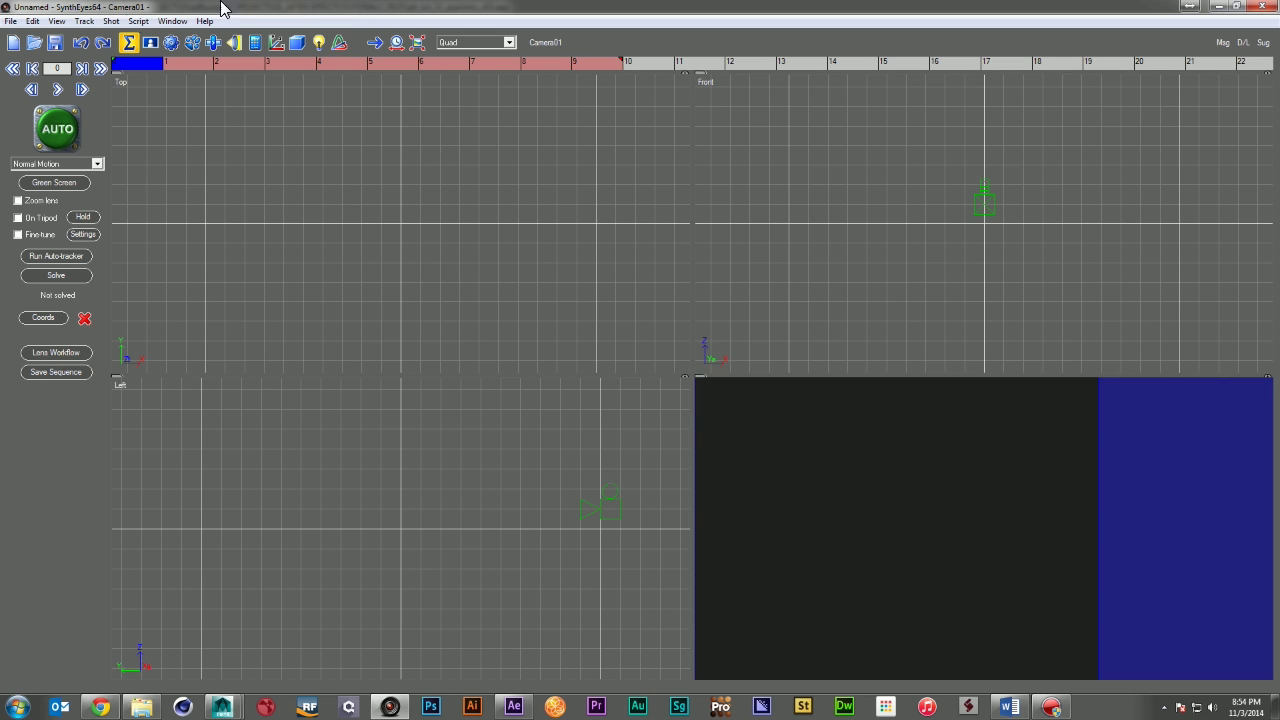
Create a new scene from the pb_tut_21_eyeshot_tracking image sequence starting at 00070, accepting the shot settings
{"action": "left_click", "coordinate": [10, 20]}
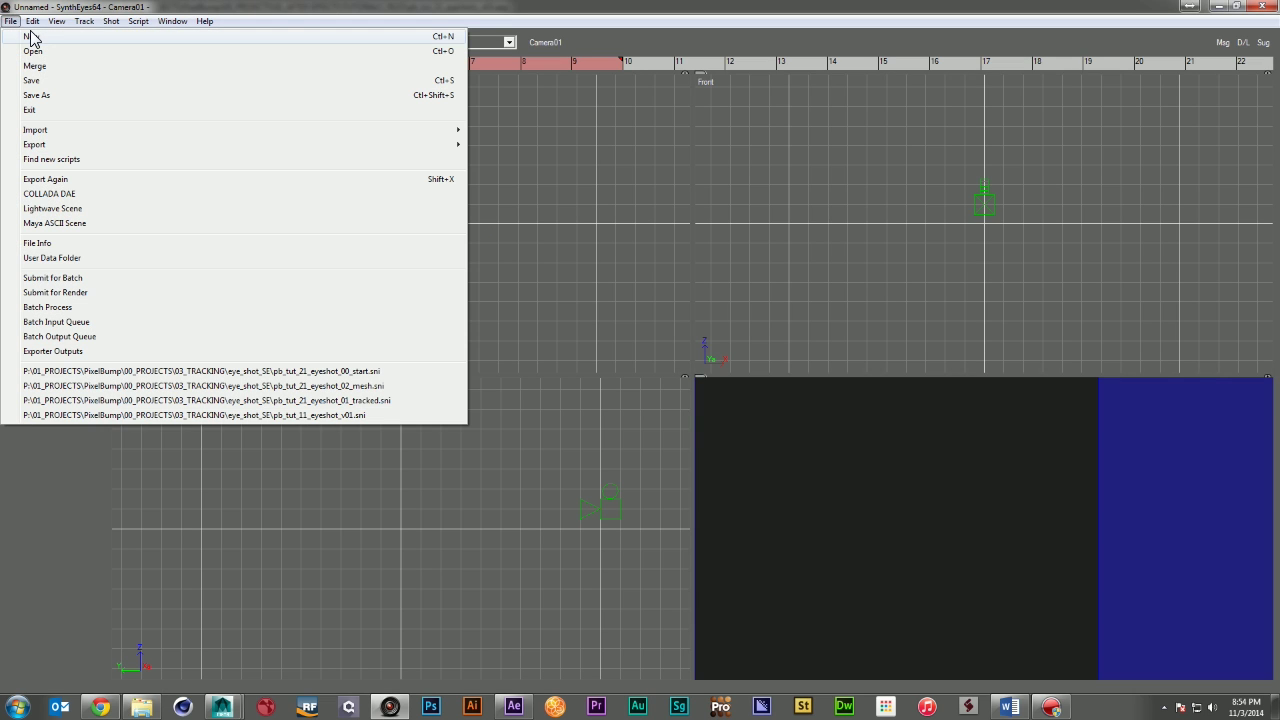
{"action": "left_click", "coordinate": [30, 36]}
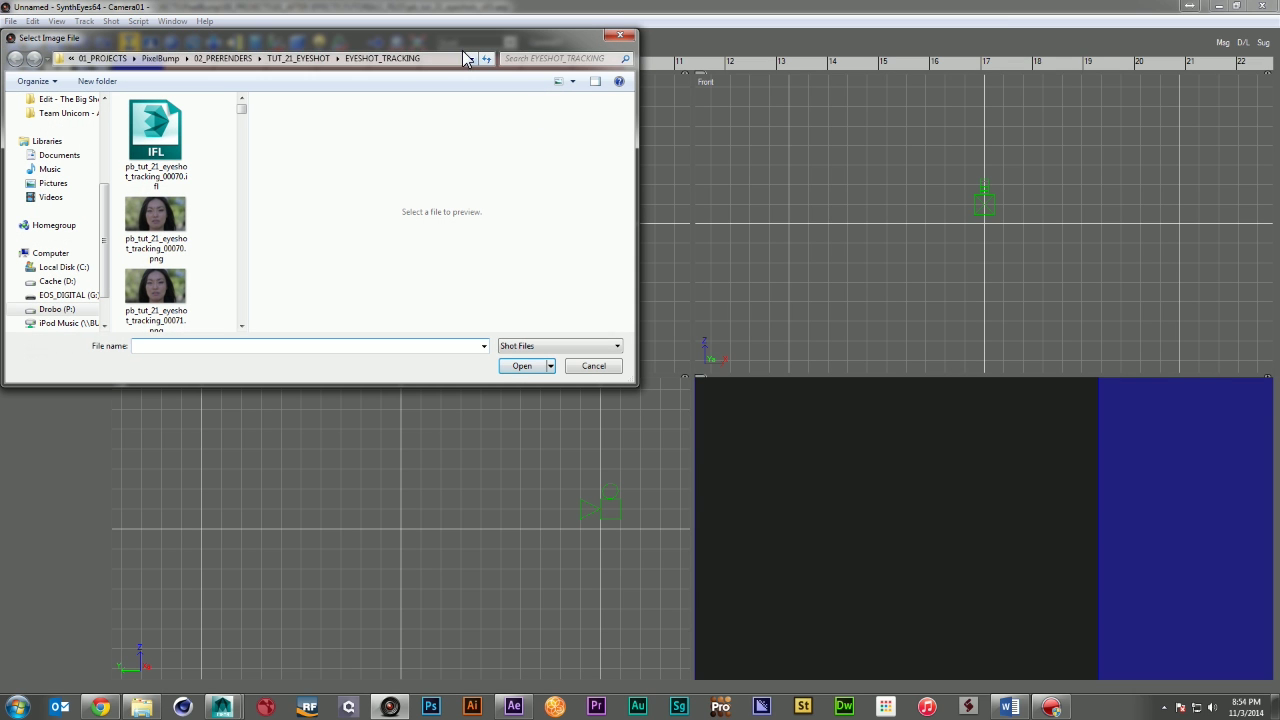
{"action": "double_click", "coordinate": [154, 222]}
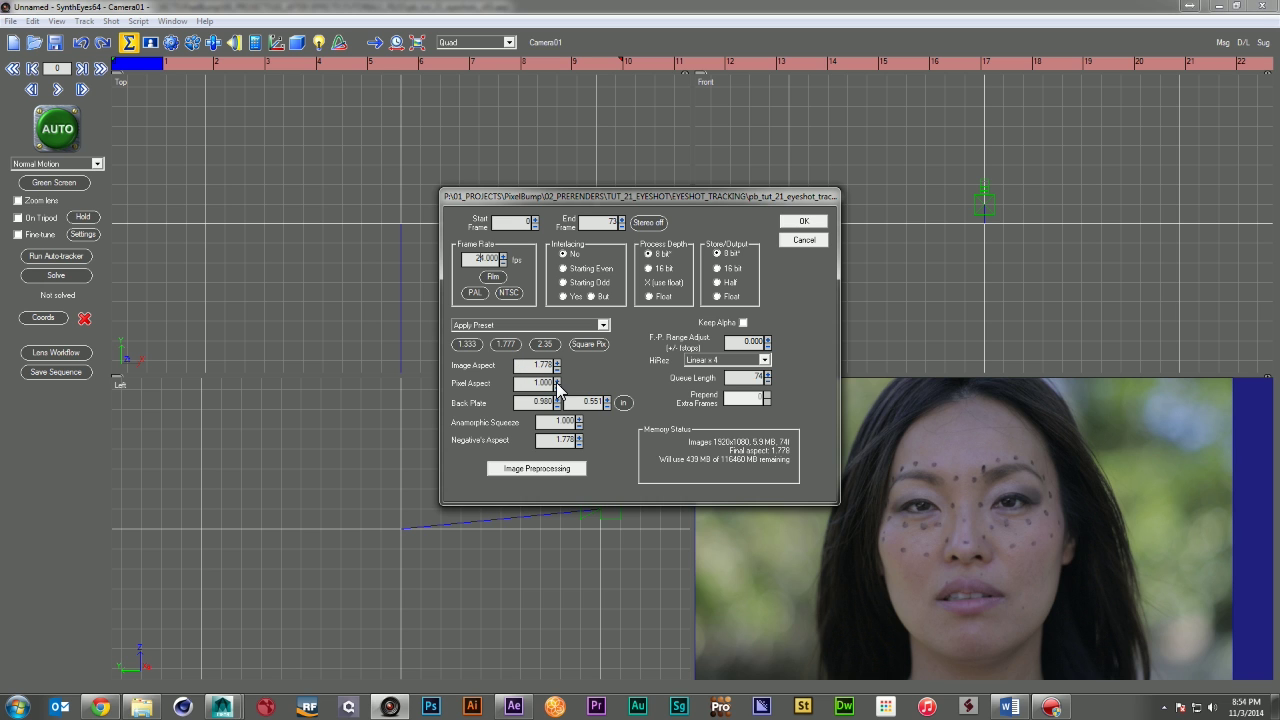
{"action": "left_click", "coordinate": [802, 222]}
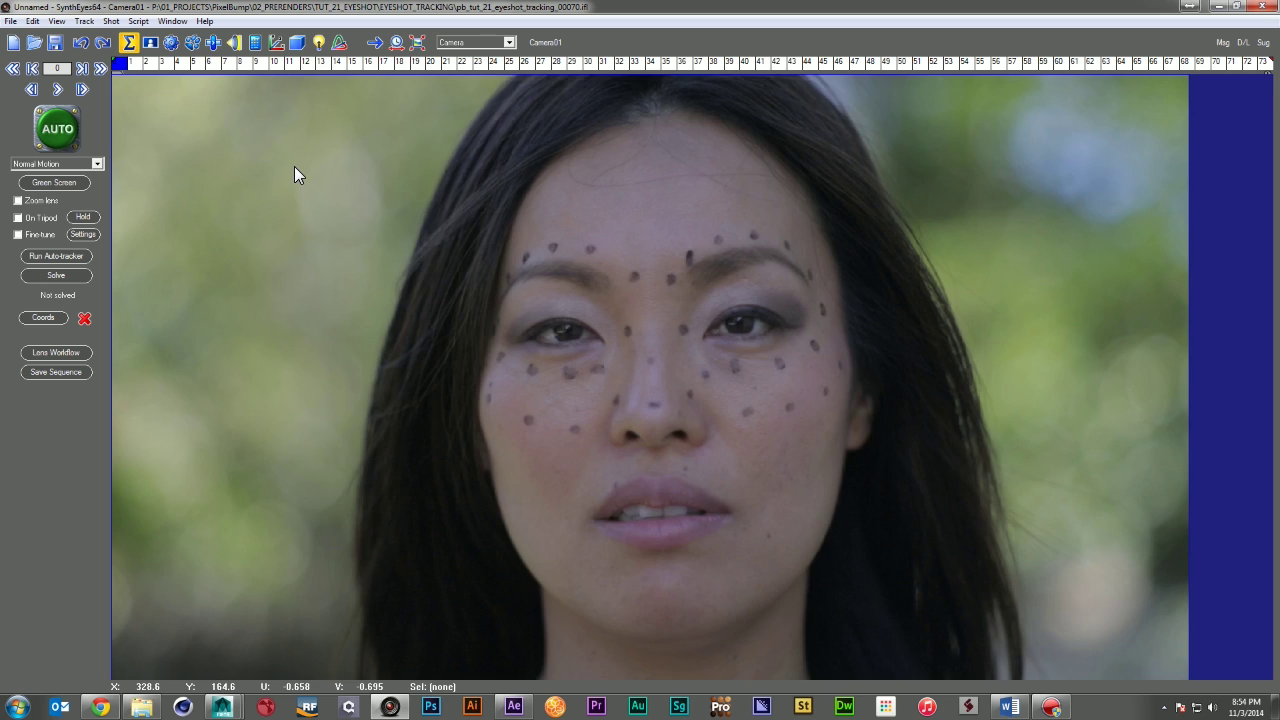
Play through the imported shot to review the head movement and return to frame 0
{"action": "key", "text": "space"}
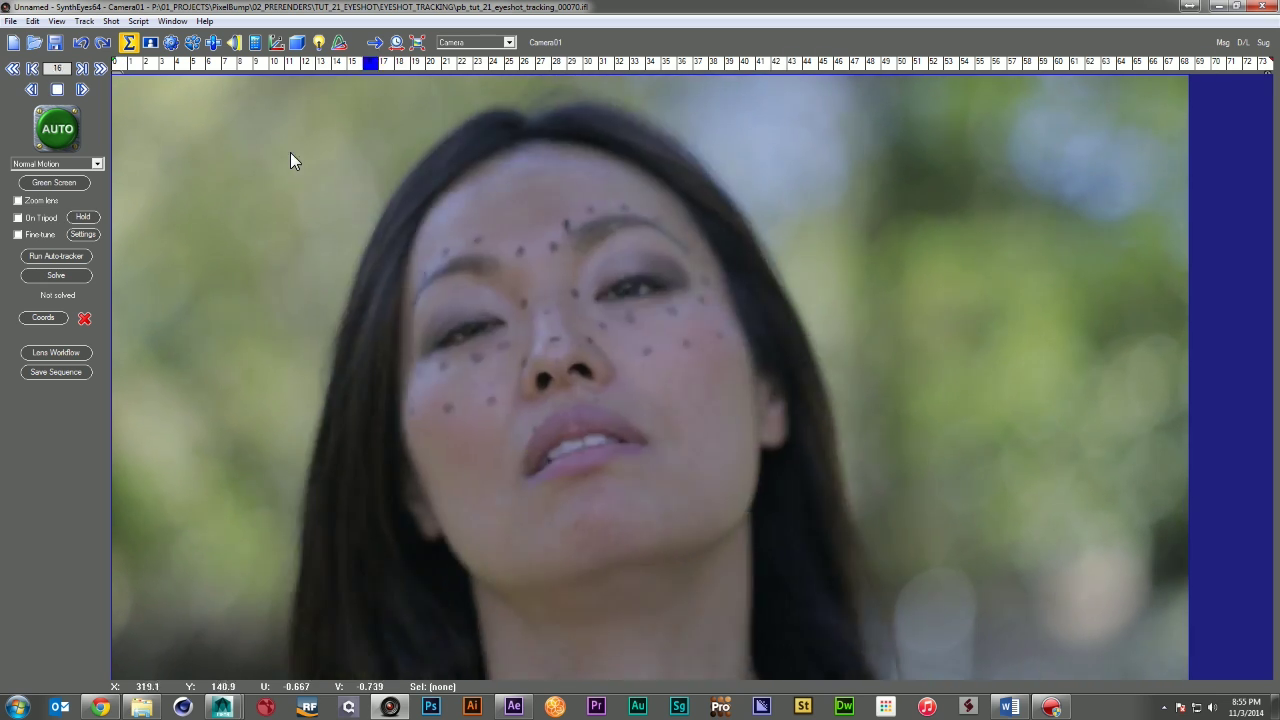
{"action": "key", "text": "space"}
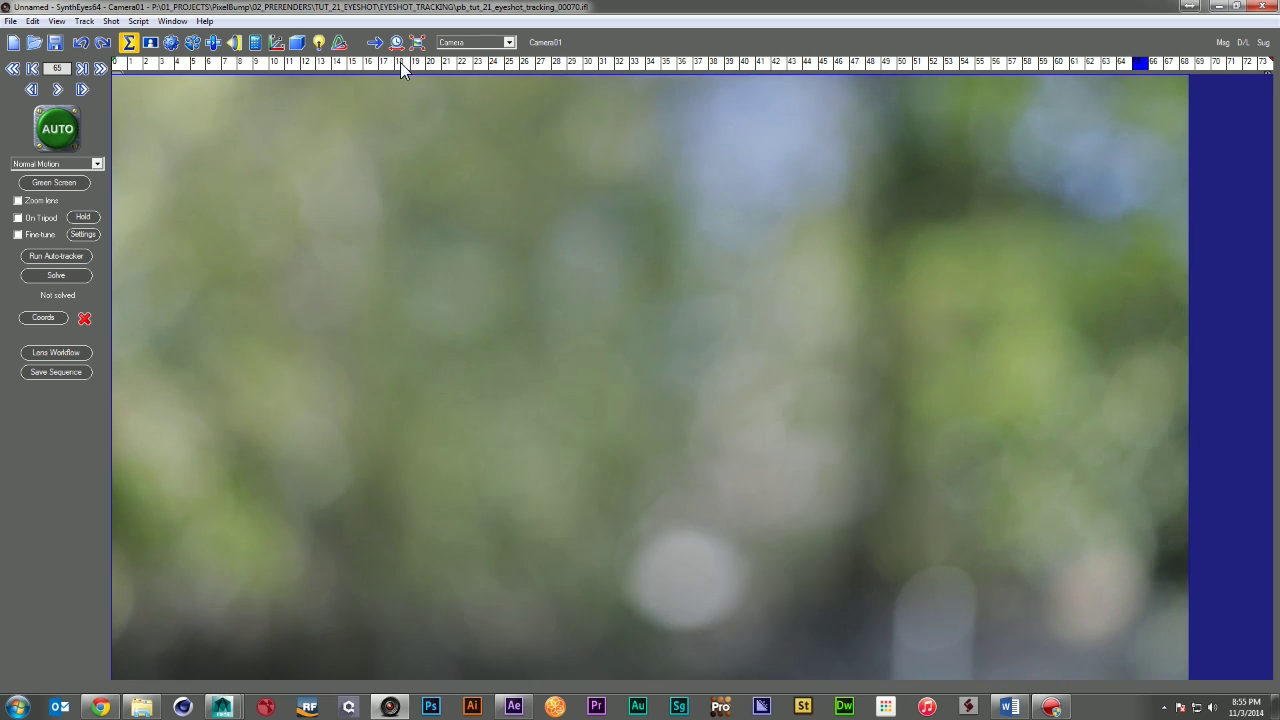
{"action": "left_click_drag", "start_coordinate": [400, 63], "coordinate": [88, 96]}
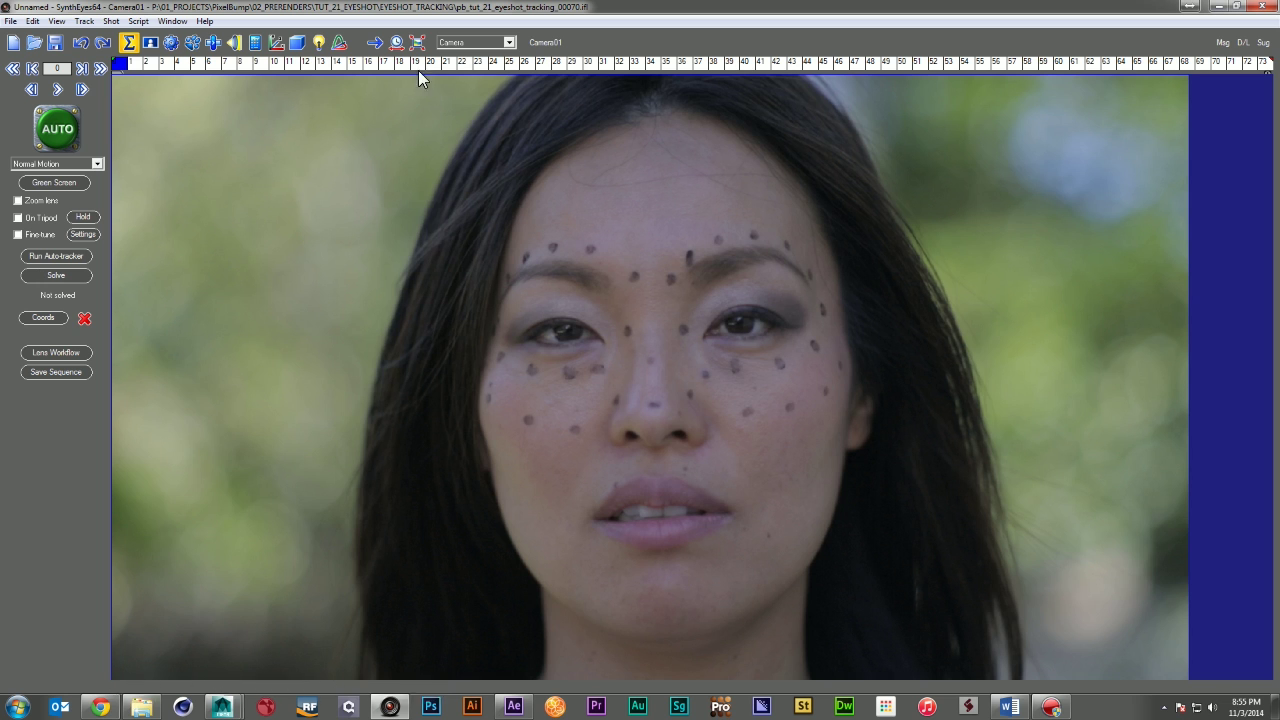
Show the solver settings and add a moving object to the shot for tracking the head
{"action": "left_click", "coordinate": [255, 42]}
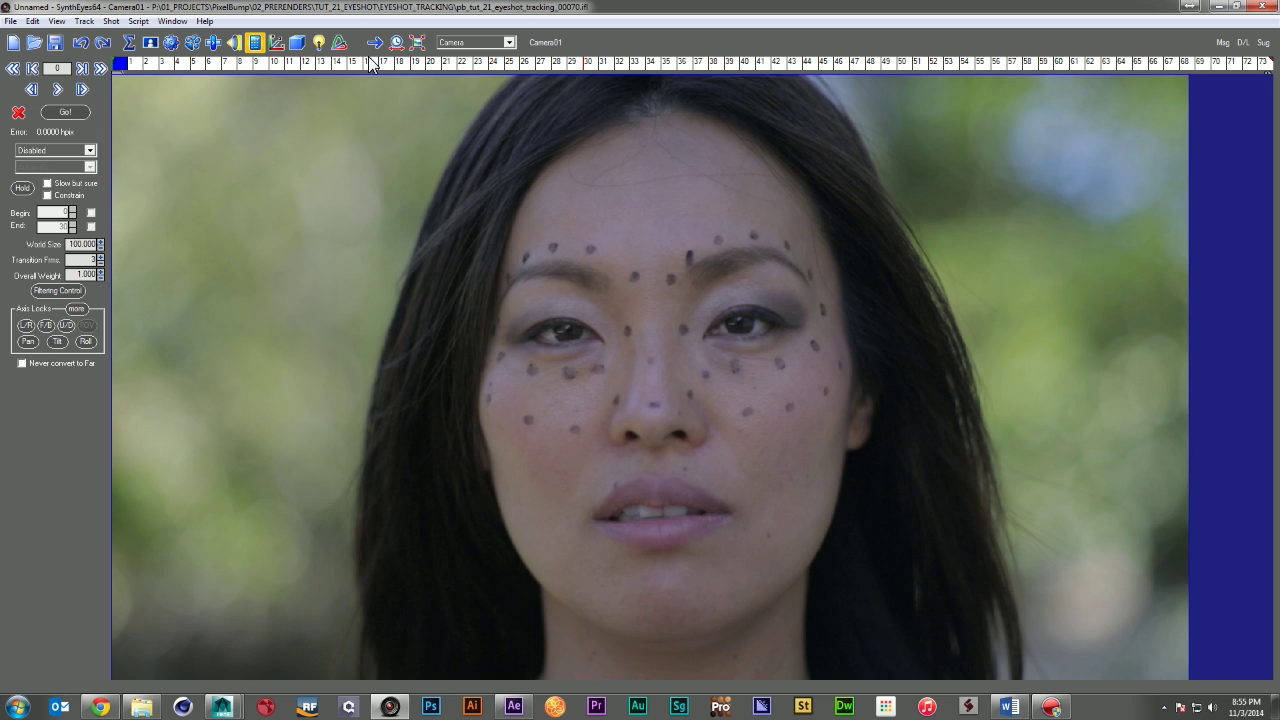
{"action": "left_click", "coordinate": [111, 21]}
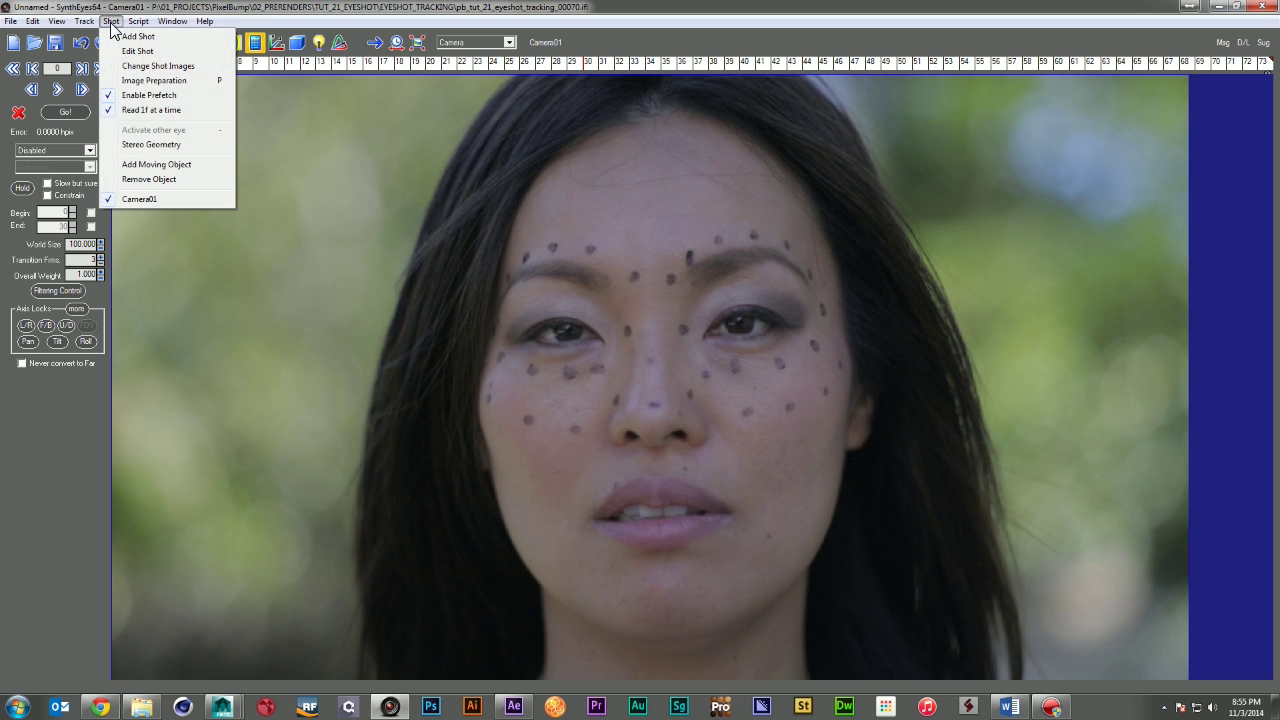
{"action": "left_click", "coordinate": [157, 164]}
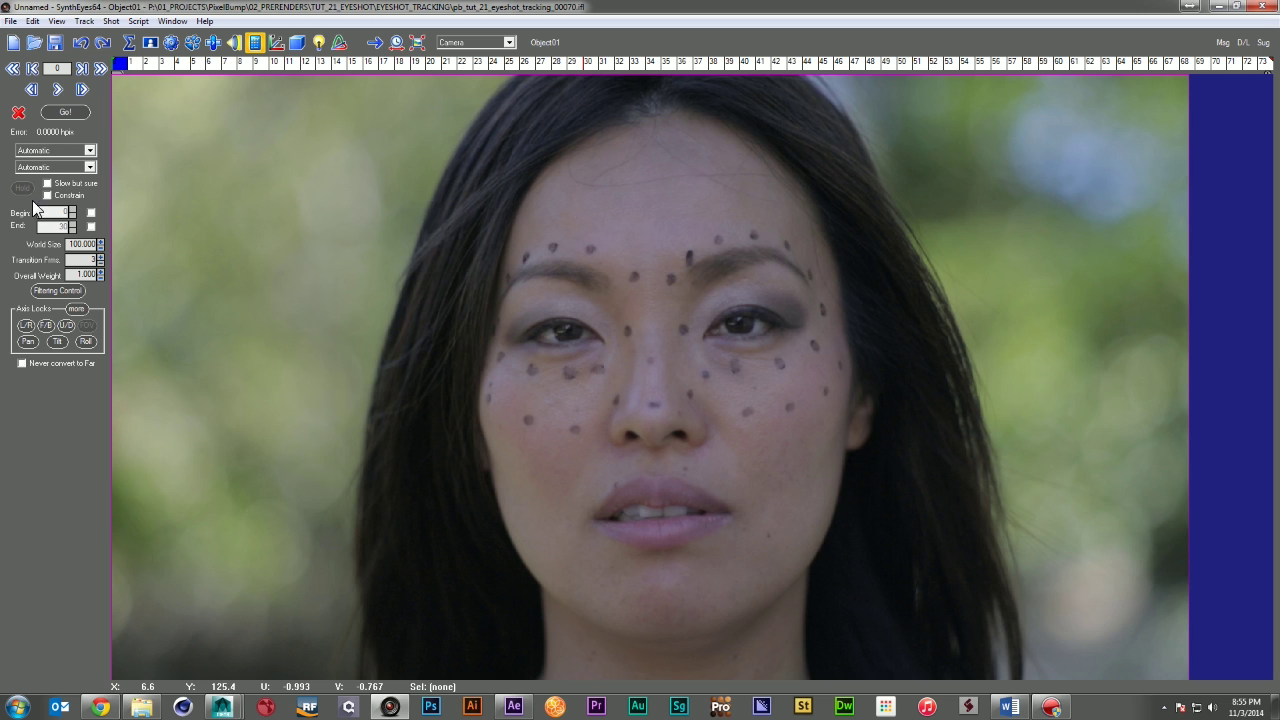
Set the lens focal length to a known 85 mm
{"action": "left_click", "coordinate": [230, 42]}
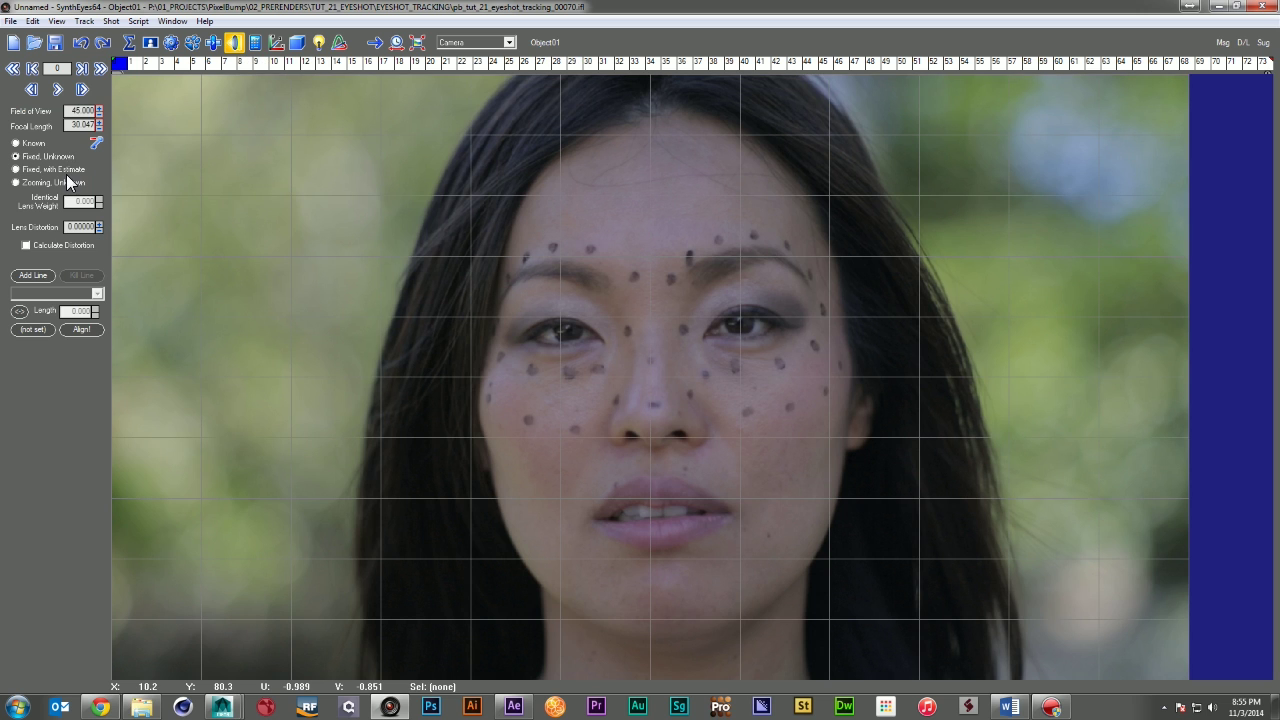
{"action": "double_click", "coordinate": [72, 124]}
{"action": "type", "text": "85"}
{"action": "key", "text": "Return"}
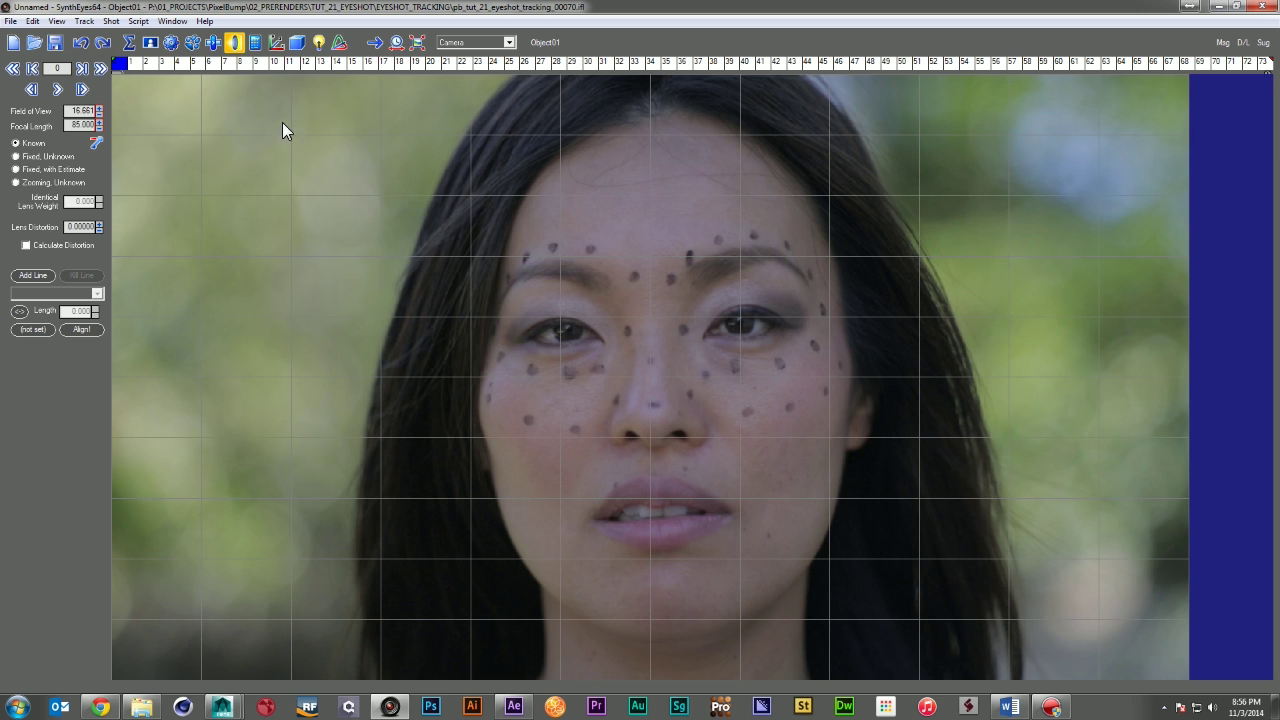
Create a tracker on the nose-tip dot at frame 0 and enlarge its pattern and search areas
{"action": "left_click", "coordinate": [193, 43]}
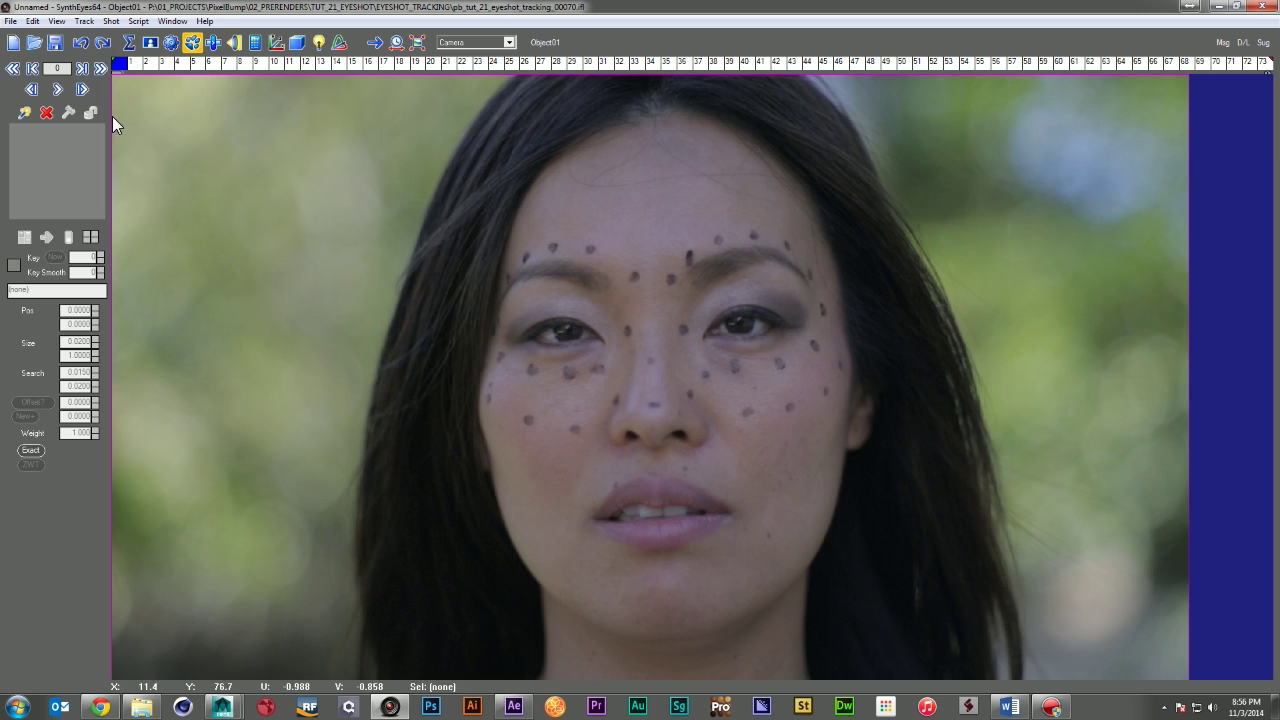
{"action": "left_click", "coordinate": [24, 113]}
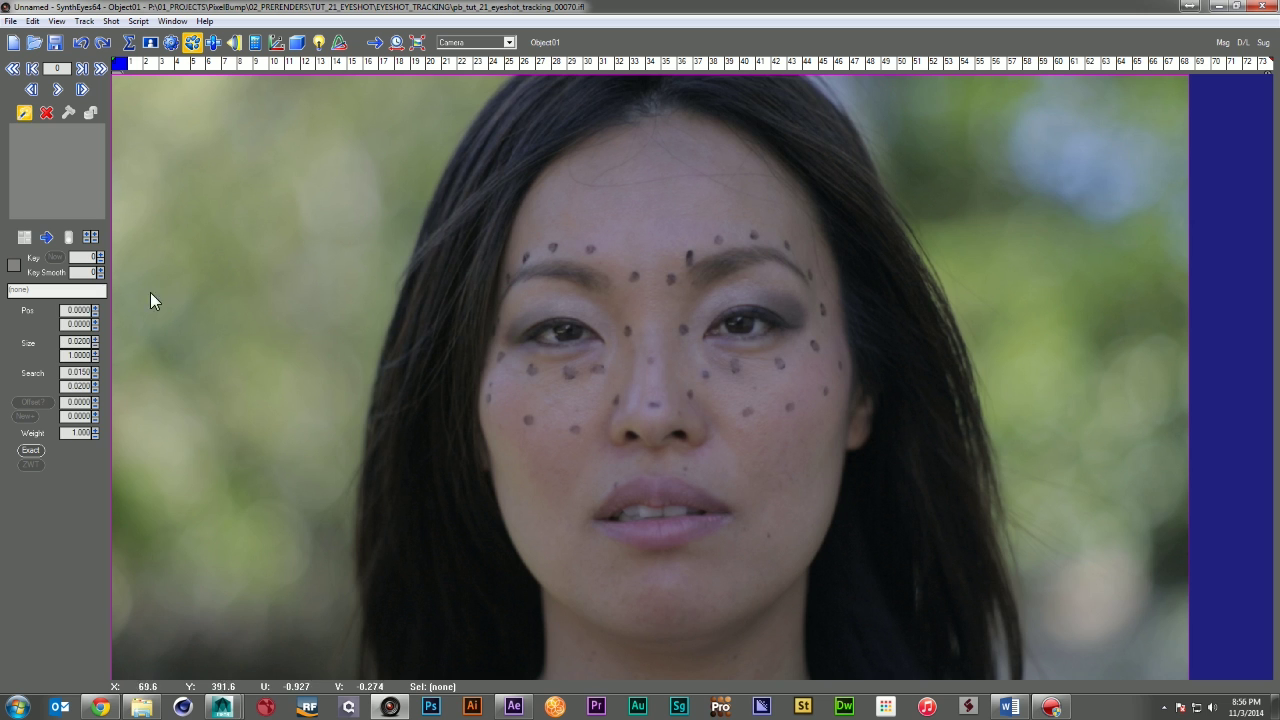
{"action": "left_click", "coordinate": [653, 405]}
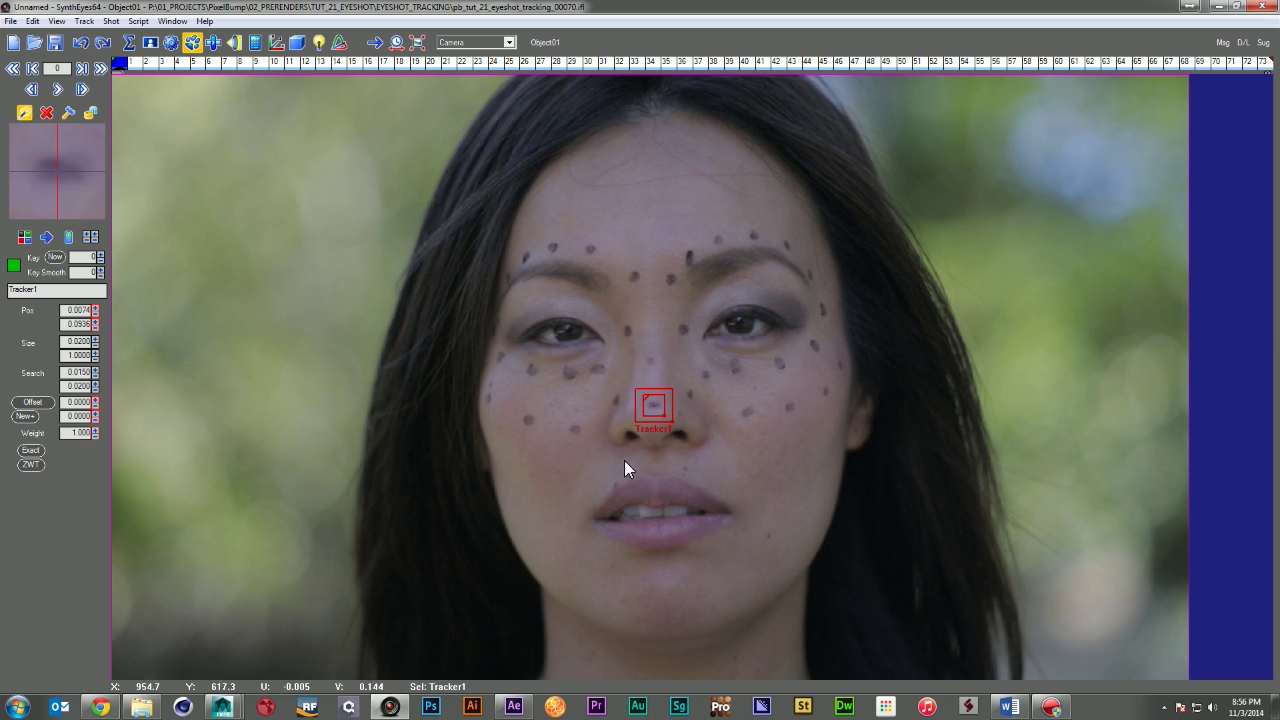
{"action": "mouse_move", "coordinate": [669, 420]}
{"action": "left_mouse_down"}
{"action": "mouse_move", "coordinate": [725, 465]}
{"action": "mouse_move", "coordinate": [681, 431]}
{"action": "left_mouse_up"}
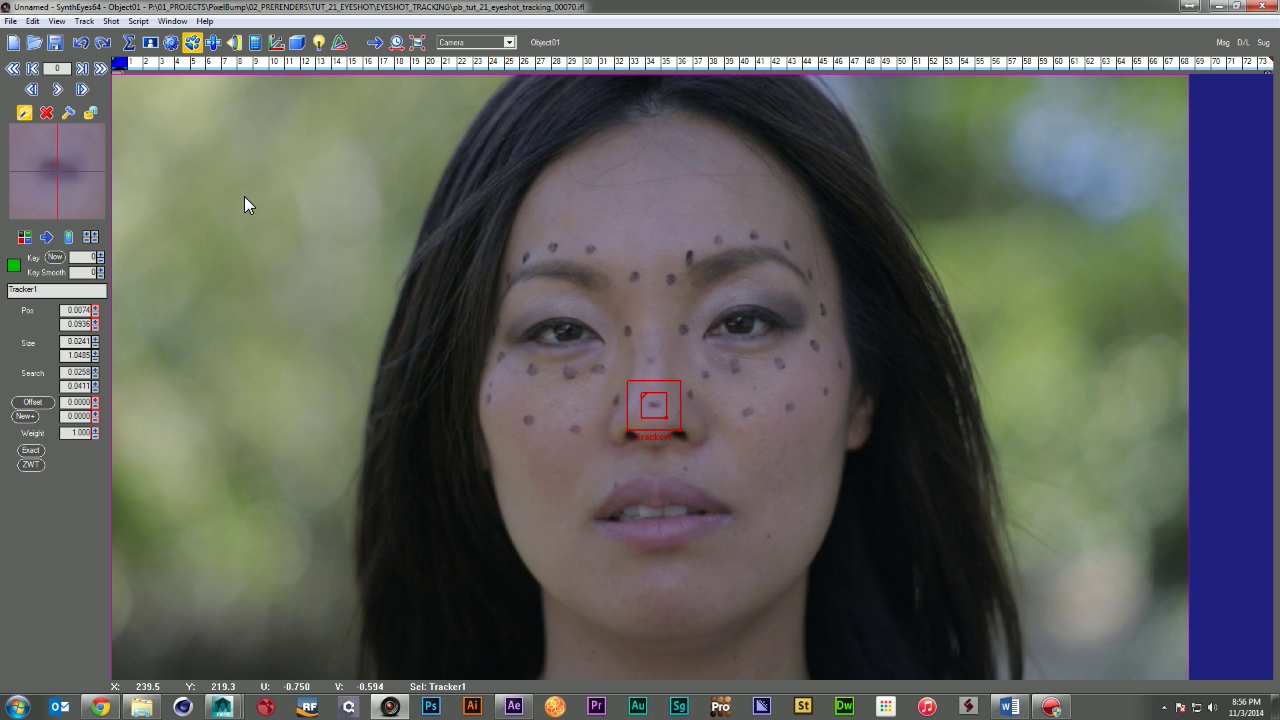
Track the nose-tip dot forward frame by frame to frame 6, recentring the tracker on the dot there
{"action": "key", "text": "d"}
{"action": "key", "text": "d"}
{"action": "key", "text": "d"}
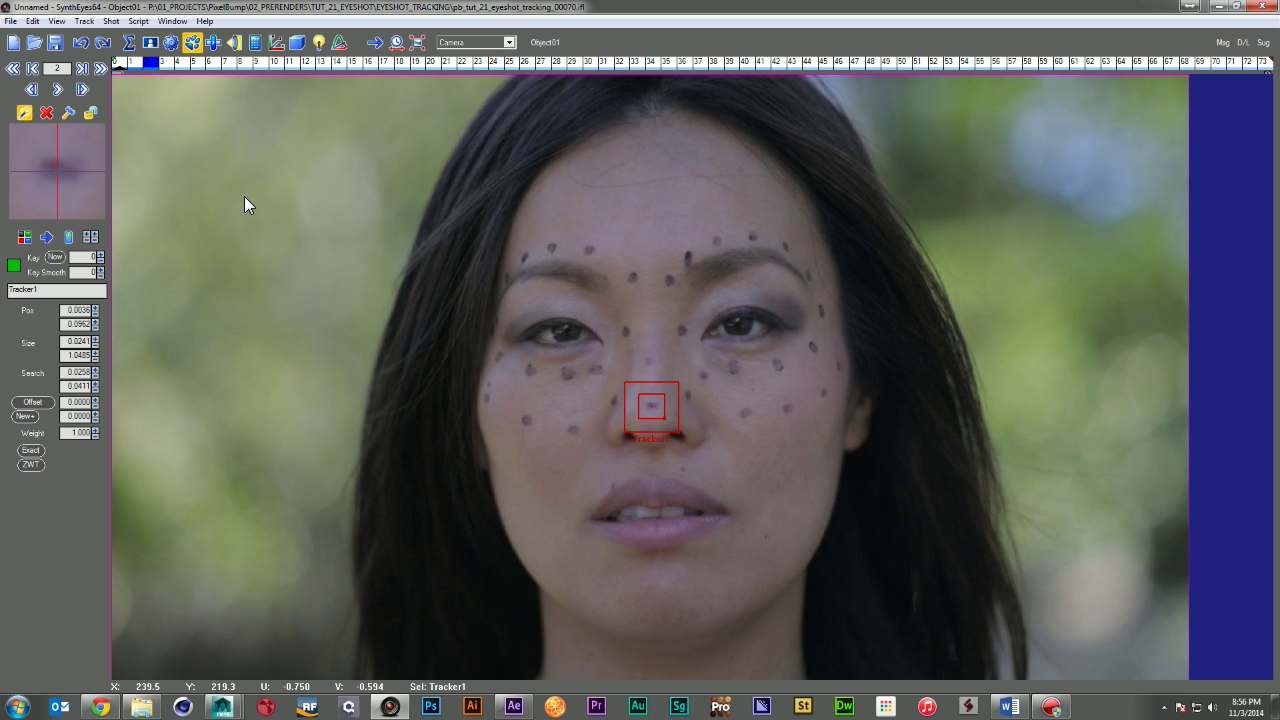
{"action": "key", "text": "d"}
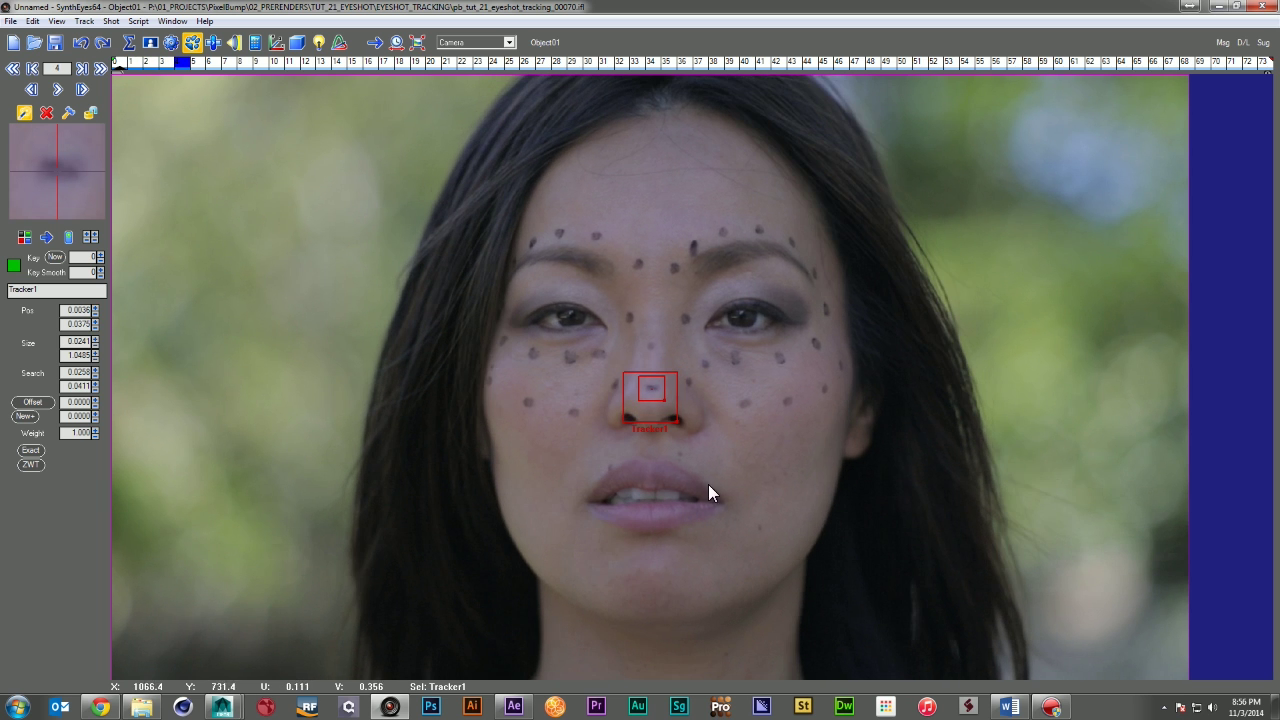
{"action": "key", "text": "d"}
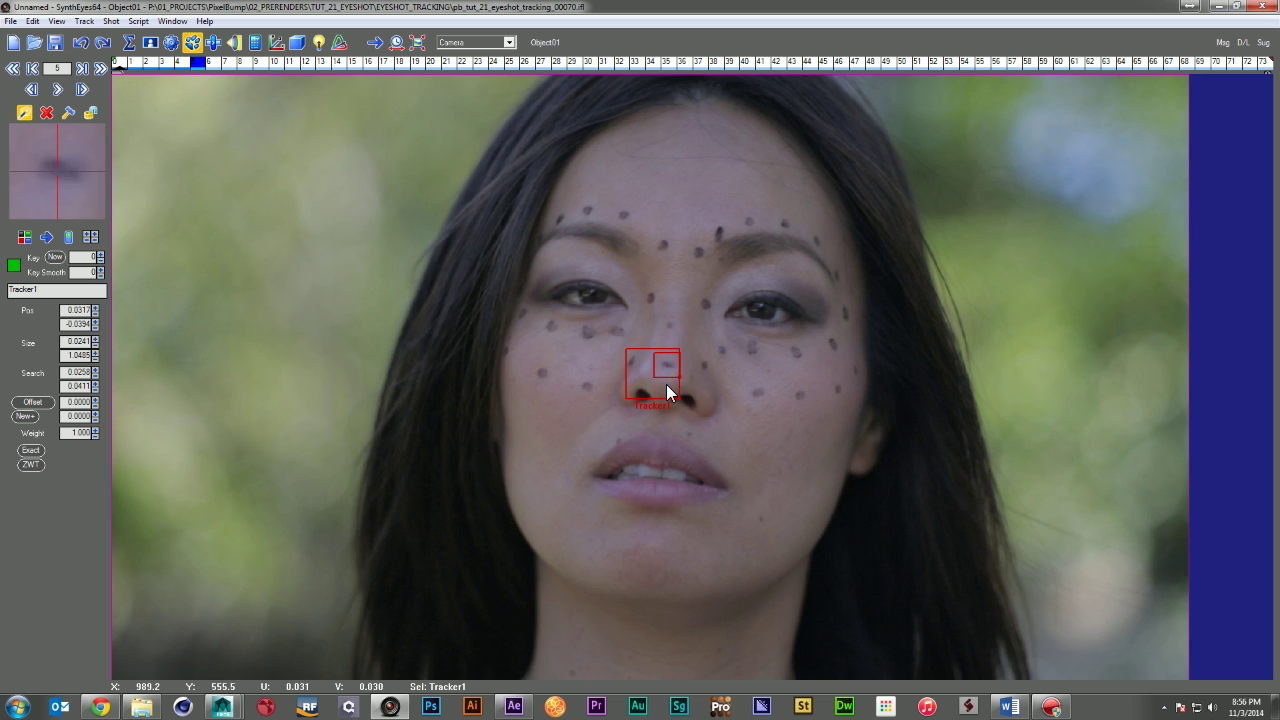
{"action": "key", "text": "d"}
{"action": "mouse_move", "coordinate": [688, 345]}
{"action": "left_mouse_down"}
{"action": "mouse_move", "coordinate": [763, 388]}
{"action": "mouse_move", "coordinate": [706, 345]}
{"action": "left_mouse_up"}
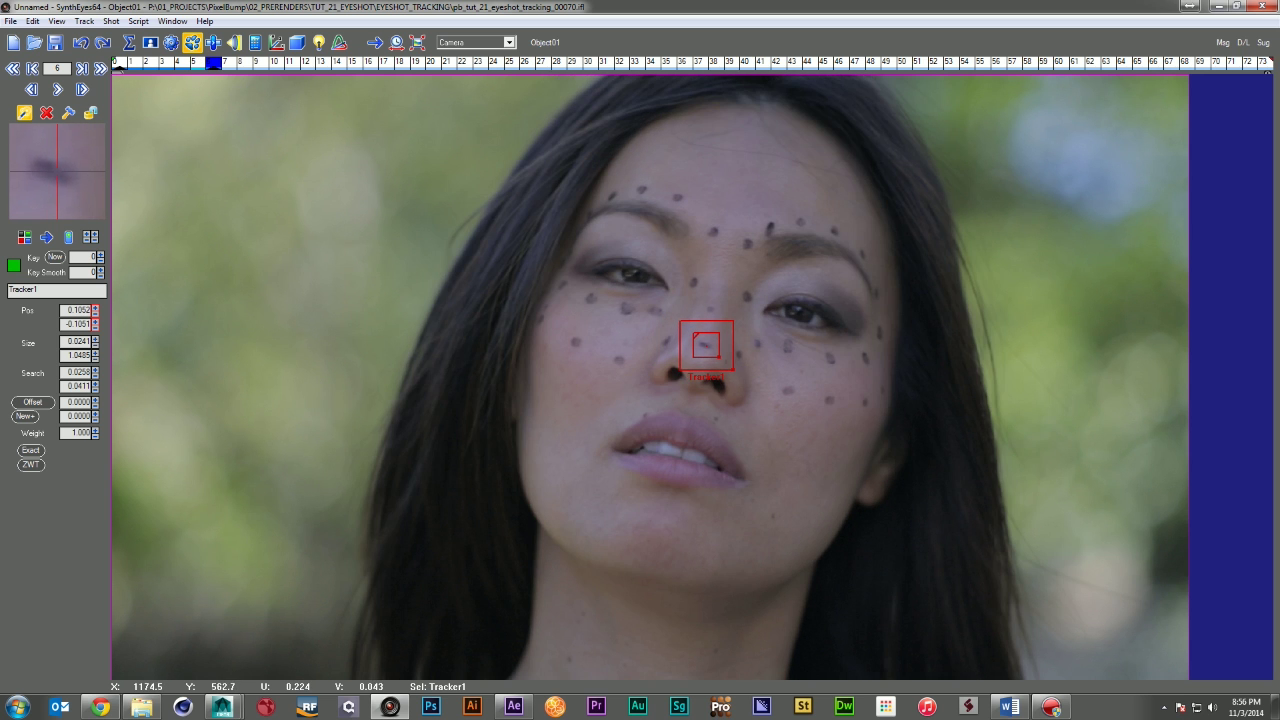
Return to frame 0 and enable the Stop on auto-key and Preroll by Key Smooth tracking options
{"action": "left_click_drag", "start_coordinate": [208, 68], "coordinate": [100, 68]}
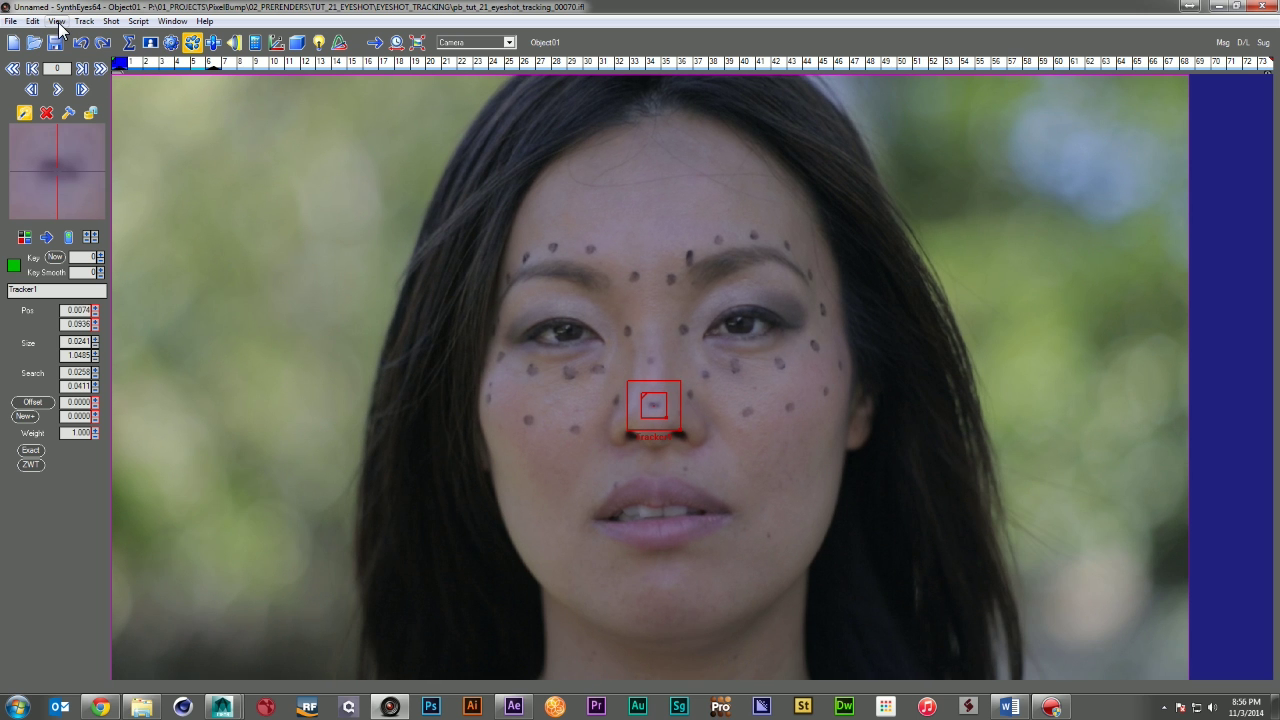
{"action": "left_click", "coordinate": [84, 21]}
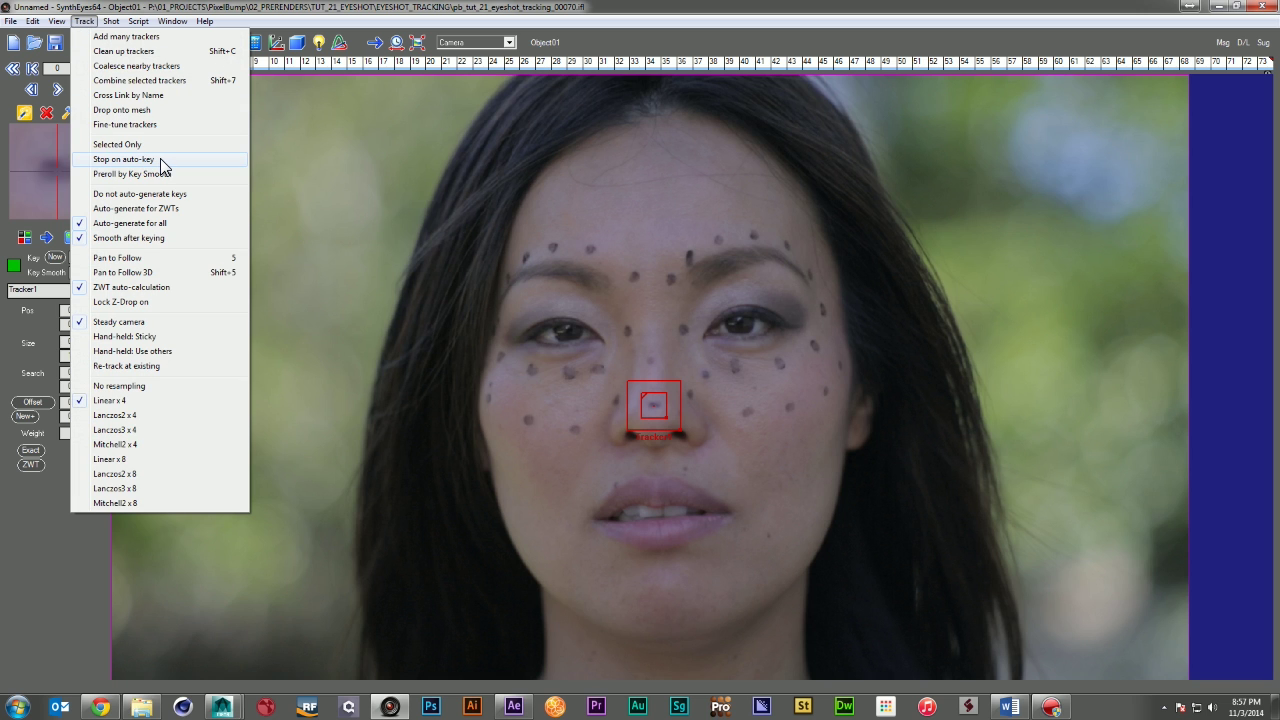
{"action": "left_click", "coordinate": [160, 158]}
{"action": "left_click", "coordinate": [110, 21]}
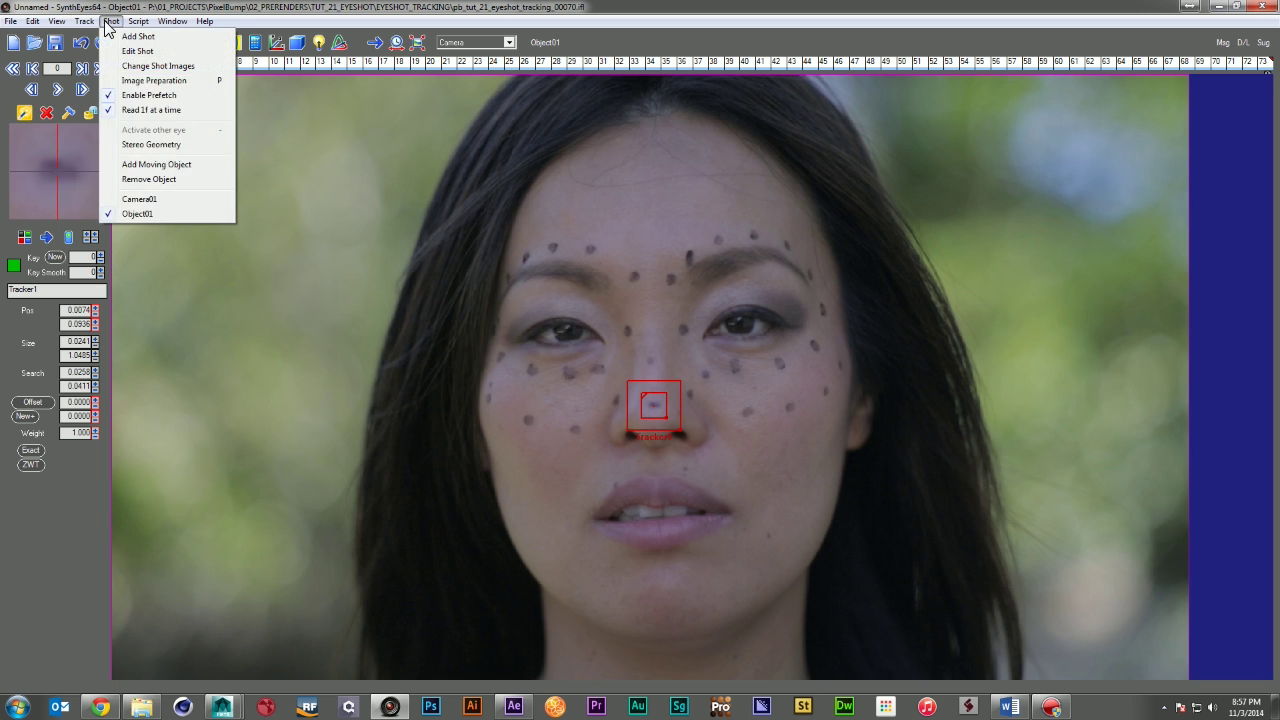
{"action": "mouse_move", "coordinate": [84, 21]}
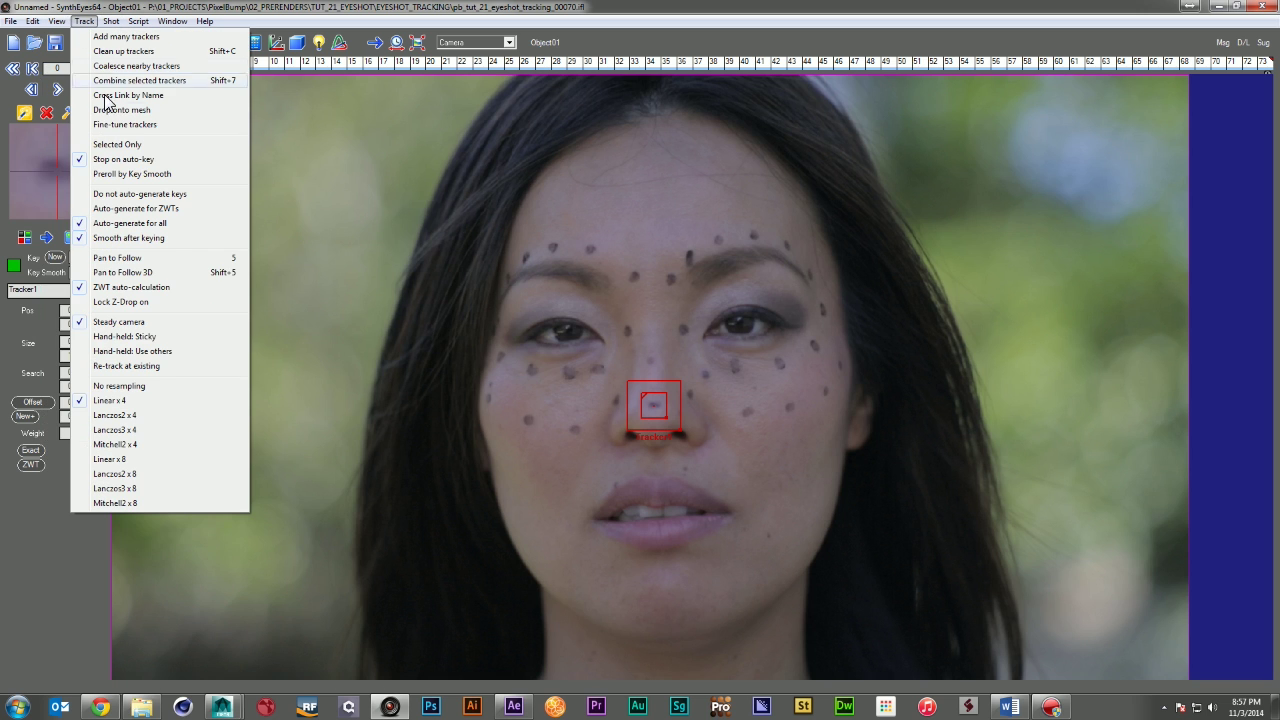
{"action": "left_click", "coordinate": [154, 174]}
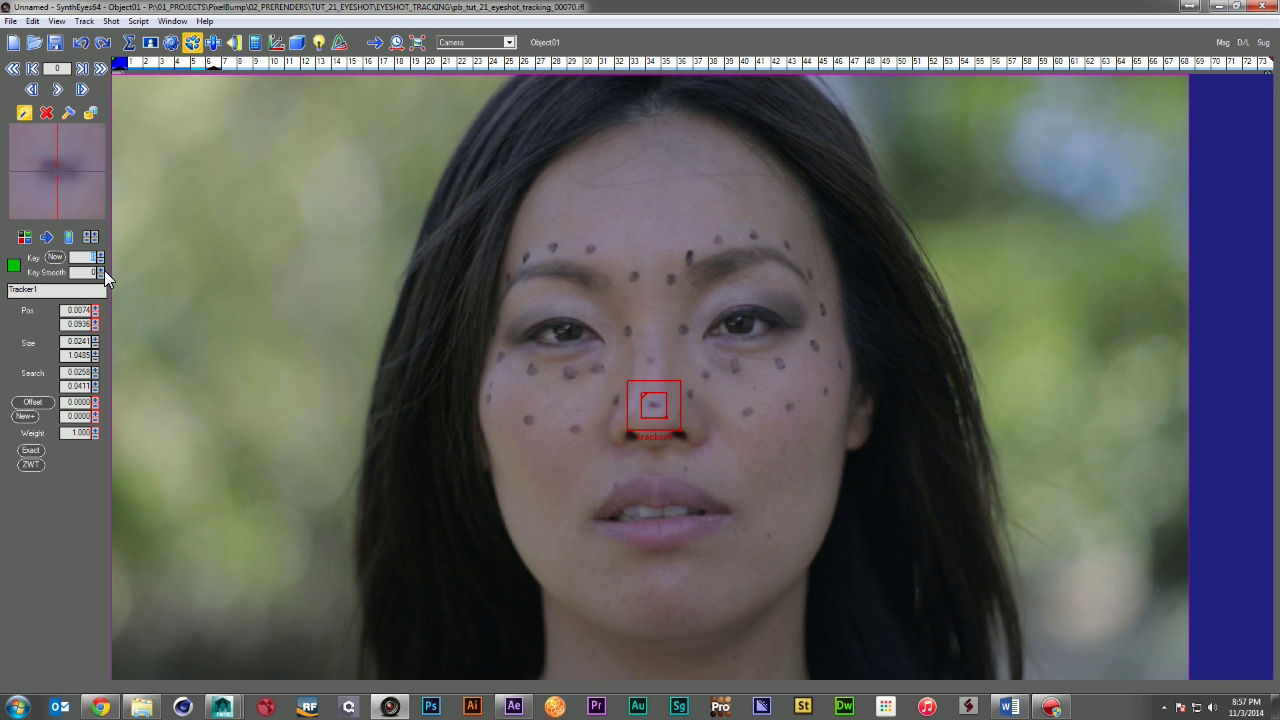
Set the nose tracker's automatic key interval to 5 and its Key Smooth value to 5
{"action": "type", "text": "5"}
{"action": "key", "text": "Tab"}
{"action": "type", "text": "8"}
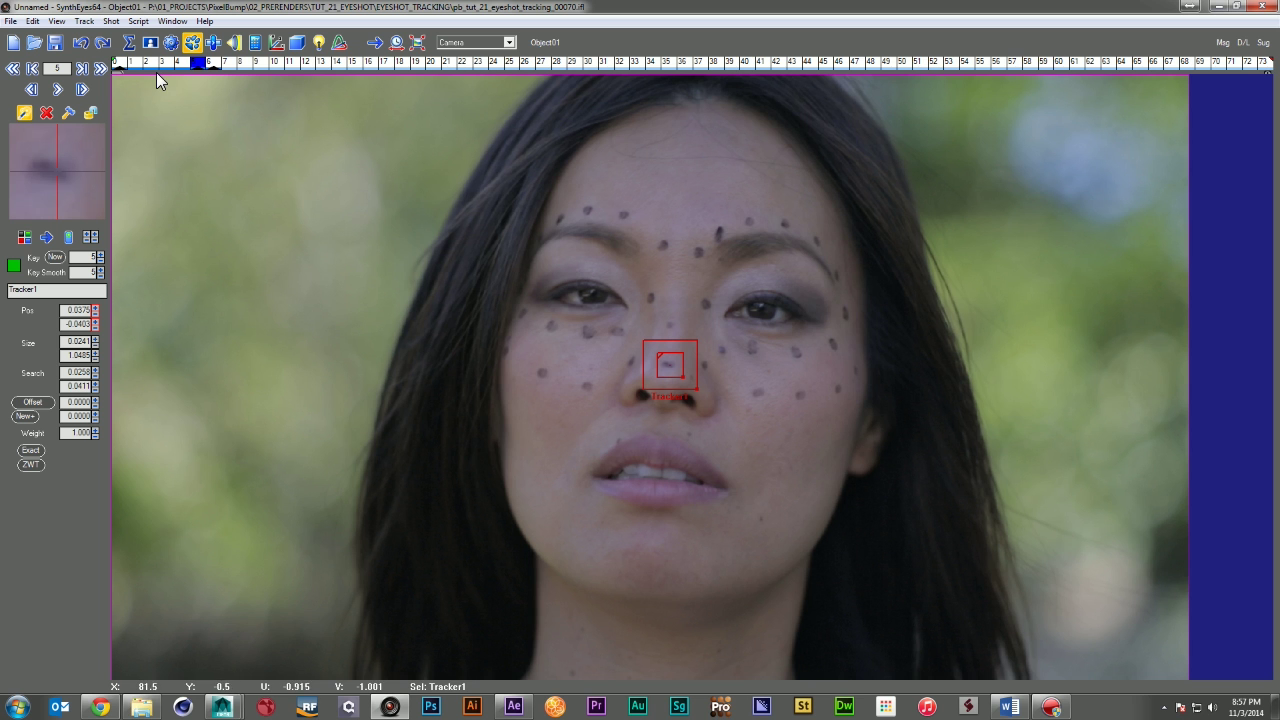
Track the nose-tip dot forward from frame 5 to frame 11
{"action": "key", "text": "Right"}
{"action": "key", "text": "Right"}
{"action": "key", "text": "Right"}
{"action": "key", "text": "Right"}
{"action": "key", "text": "Right"}
{"action": "key", "text": "Right"}
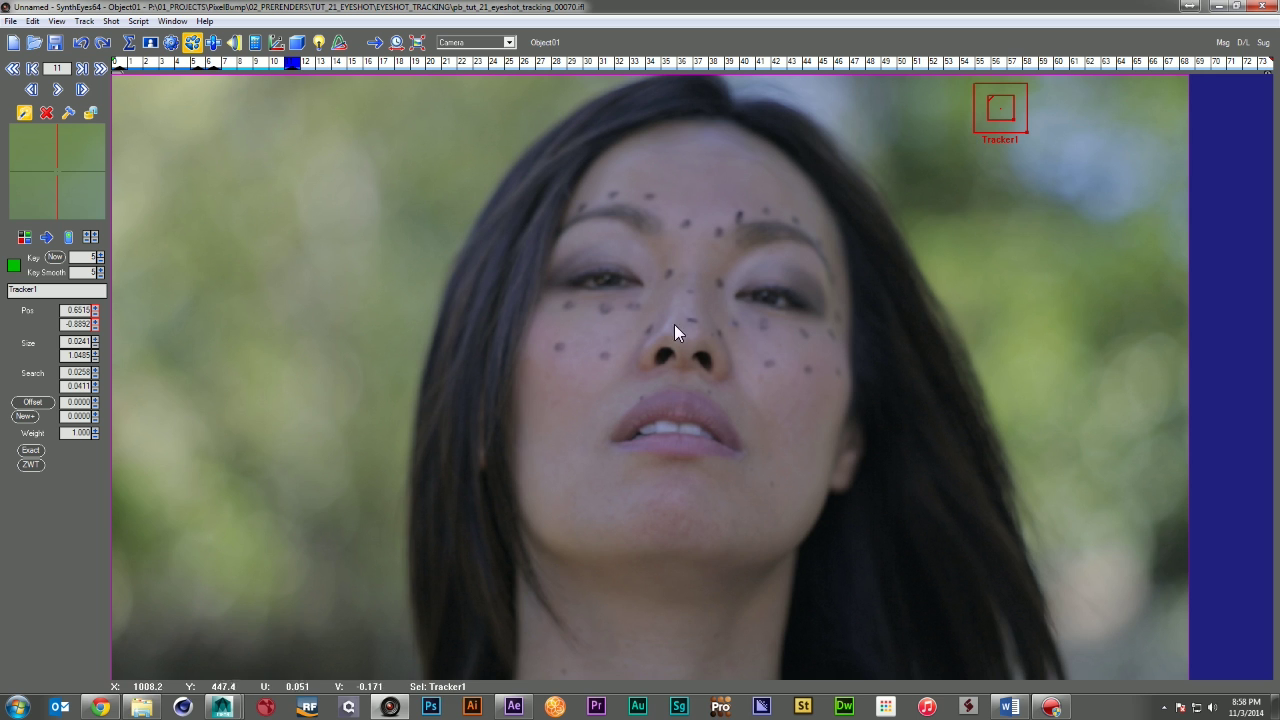
Go back to frame 7 and recentre the tracker on the nose-tip dot at frames 7, 8 and 9
{"action": "left_click", "coordinate": [224, 62]}
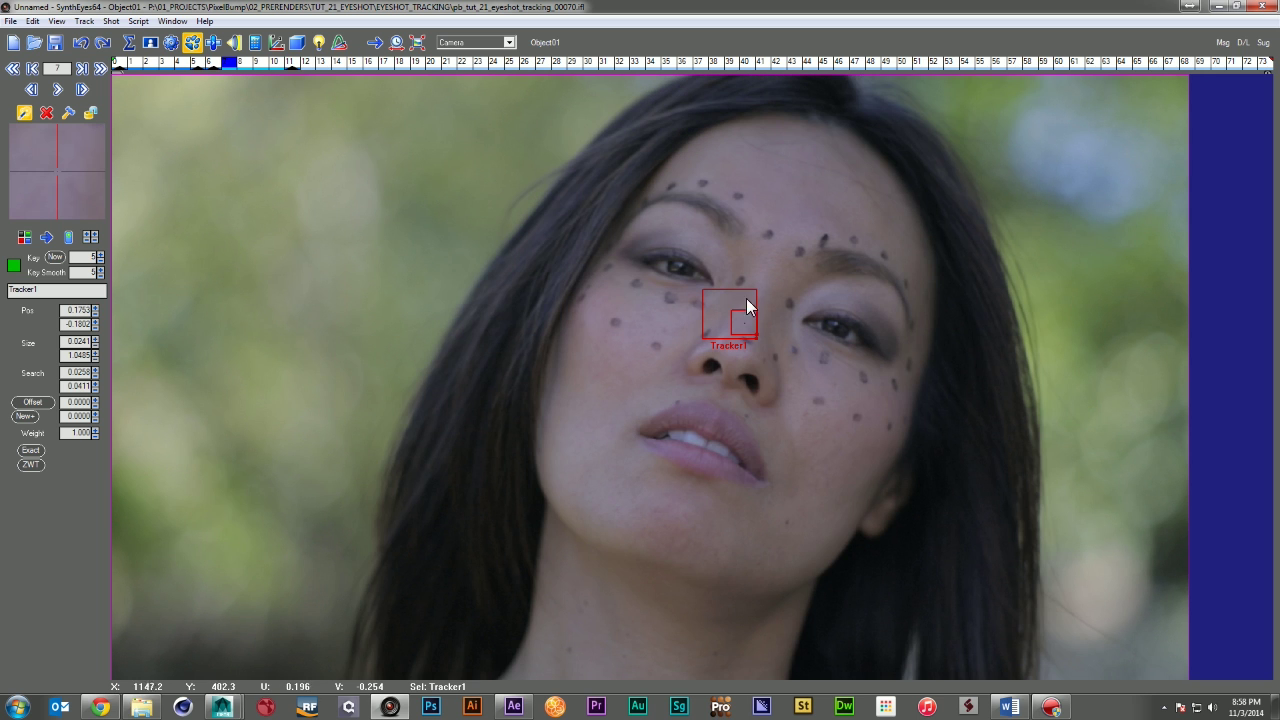
{"action": "mouse_move", "coordinate": [748, 327]}
{"action": "left_mouse_down"}
{"action": "mouse_move", "coordinate": [748, 352]}
{"action": "mouse_move", "coordinate": [746, 340]}
{"action": "left_mouse_up"}
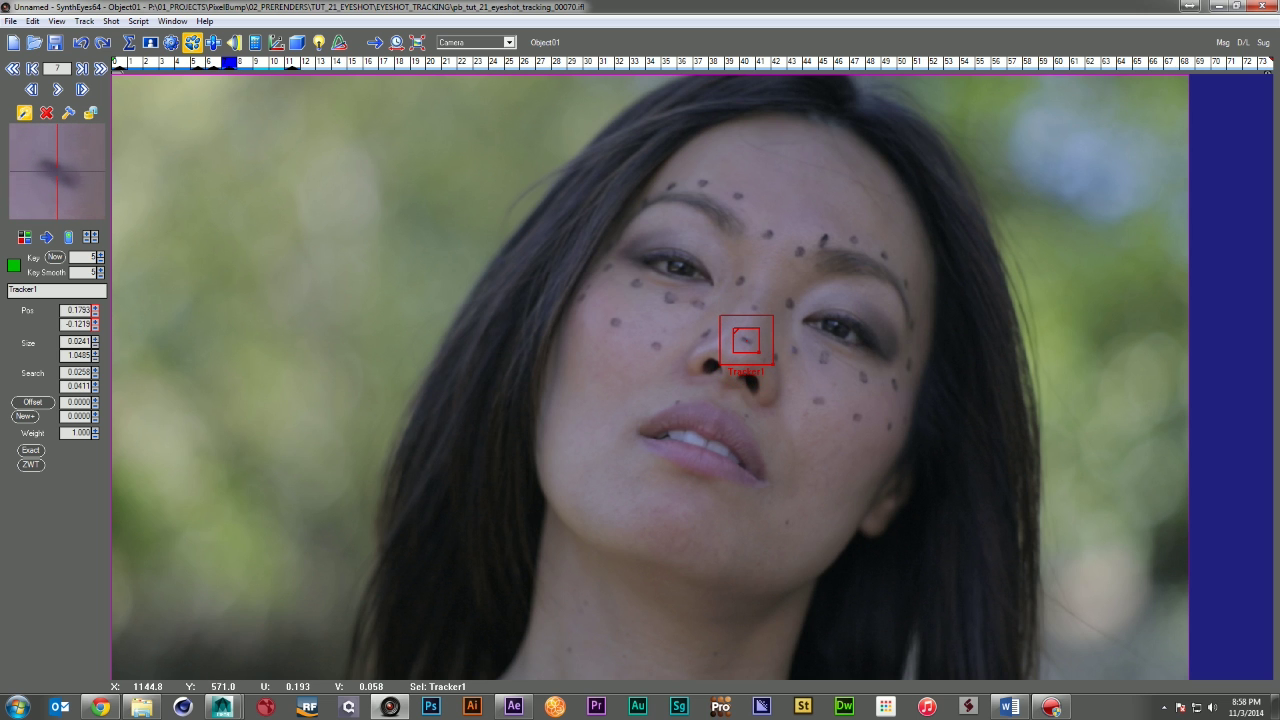
{"action": "key", "text": "d"}
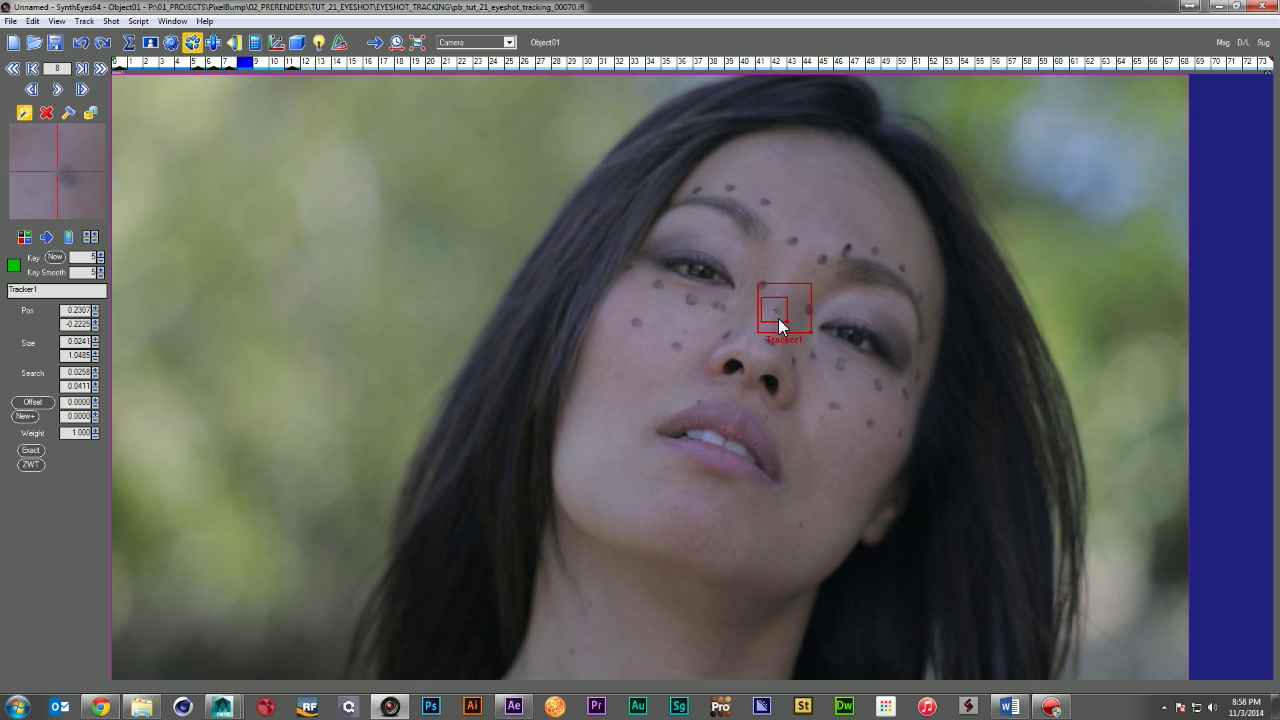
{"action": "mouse_move", "coordinate": [778, 318]}
{"action": "left_mouse_down"}
{"action": "mouse_move", "coordinate": [765, 343]}
{"action": "mouse_move", "coordinate": [761, 333]}
{"action": "left_mouse_up"}
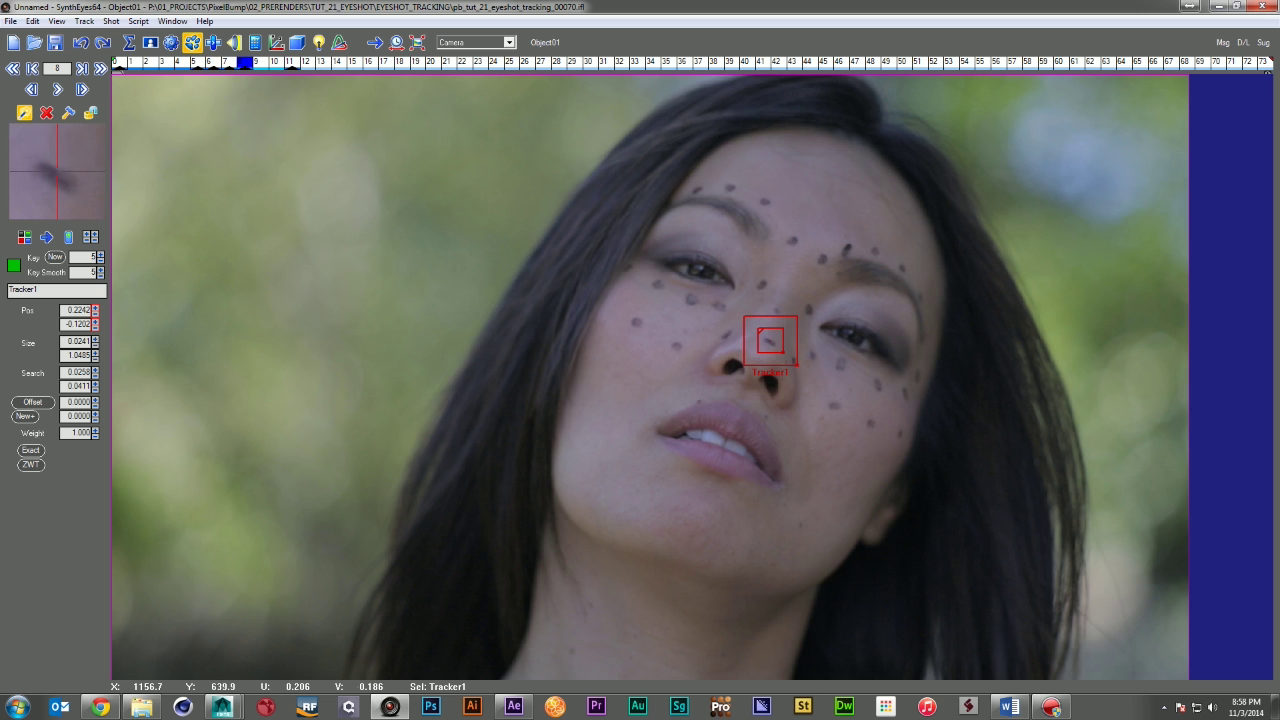
{"action": "key", "text": "d"}
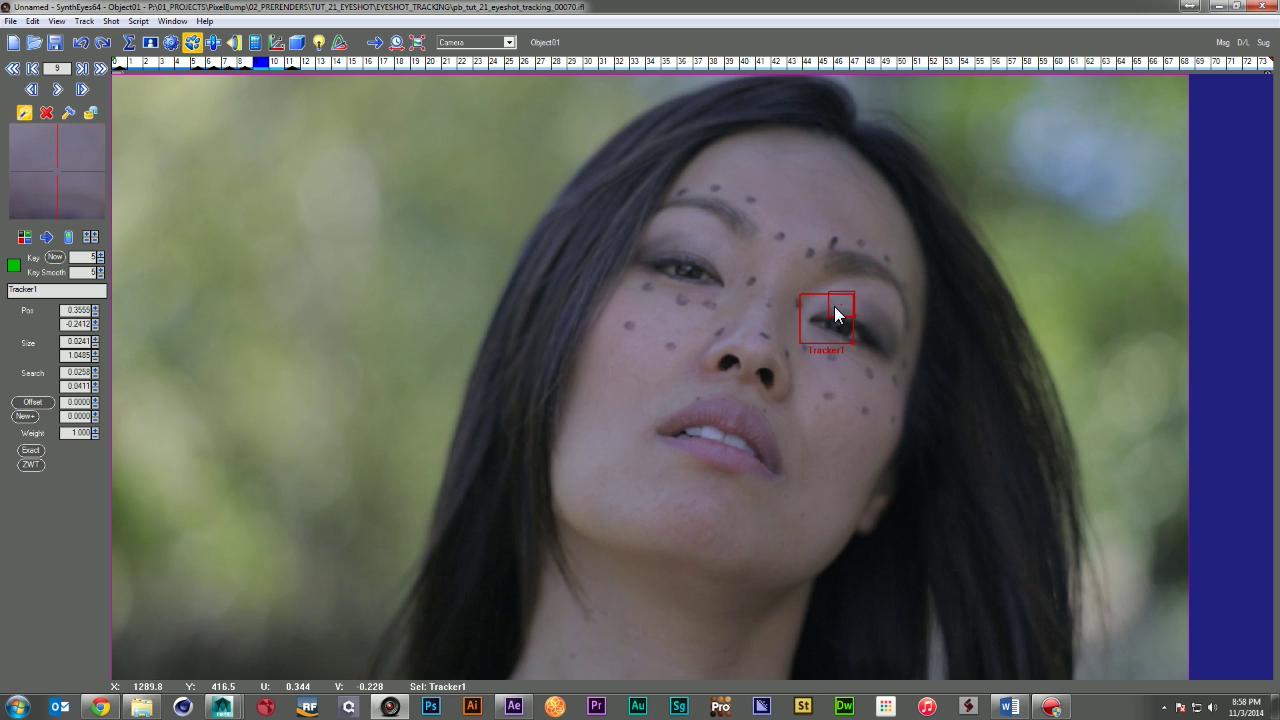
{"action": "left_click_drag", "start_coordinate": [836, 314], "coordinate": [765, 335]}
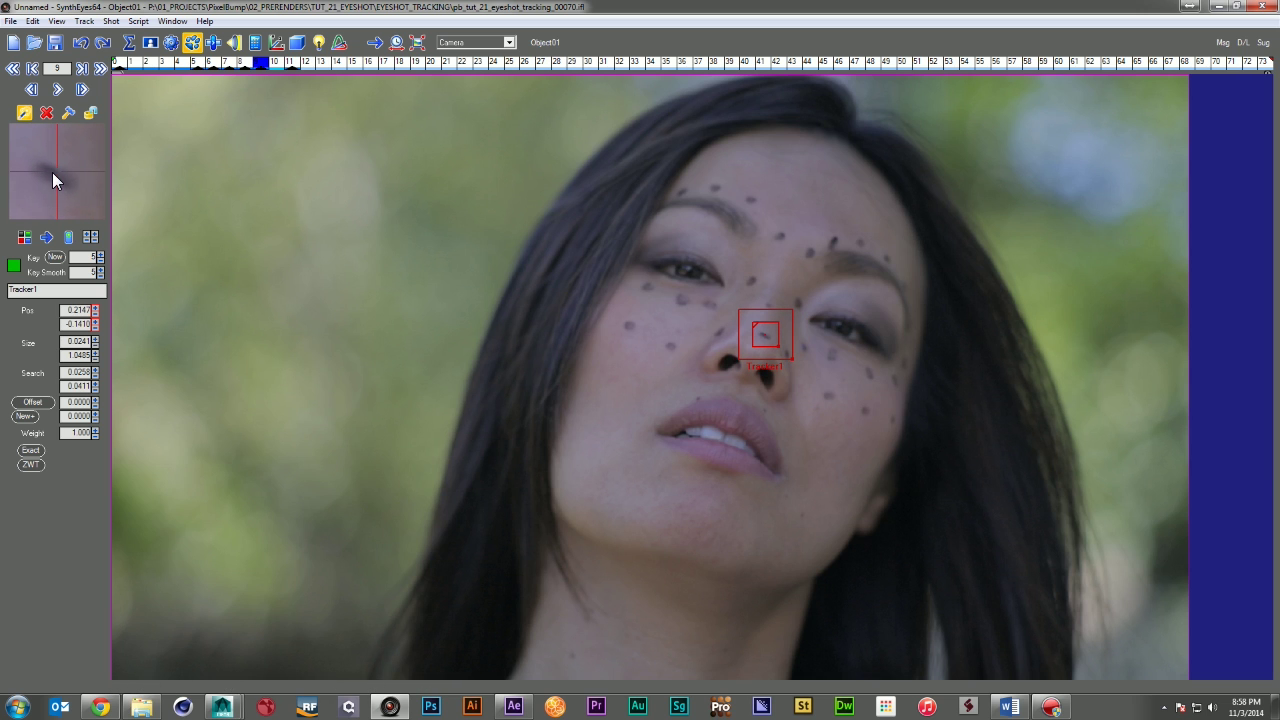
Recentre the tracker on the nose-tip dot at frames 9, 10 and 11
{"action": "left_click_drag", "start_coordinate": [52, 180], "coordinate": [57, 184]}
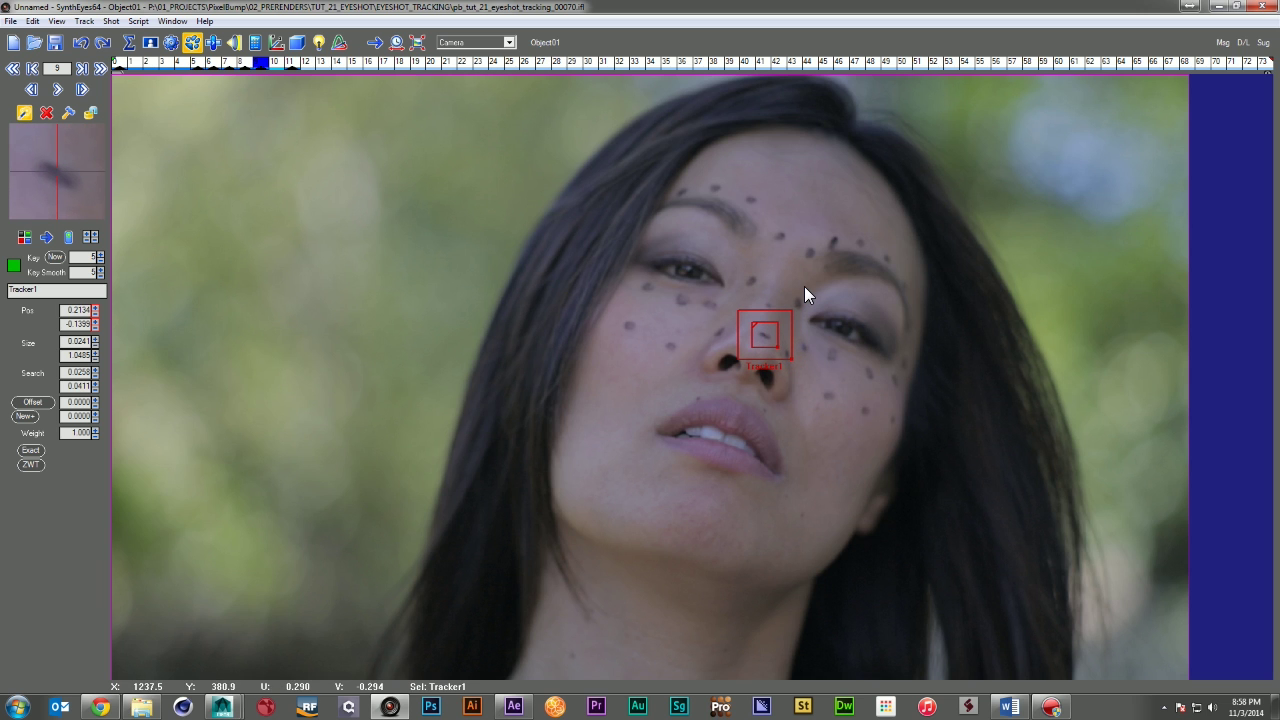
{"action": "key", "text": "s"}
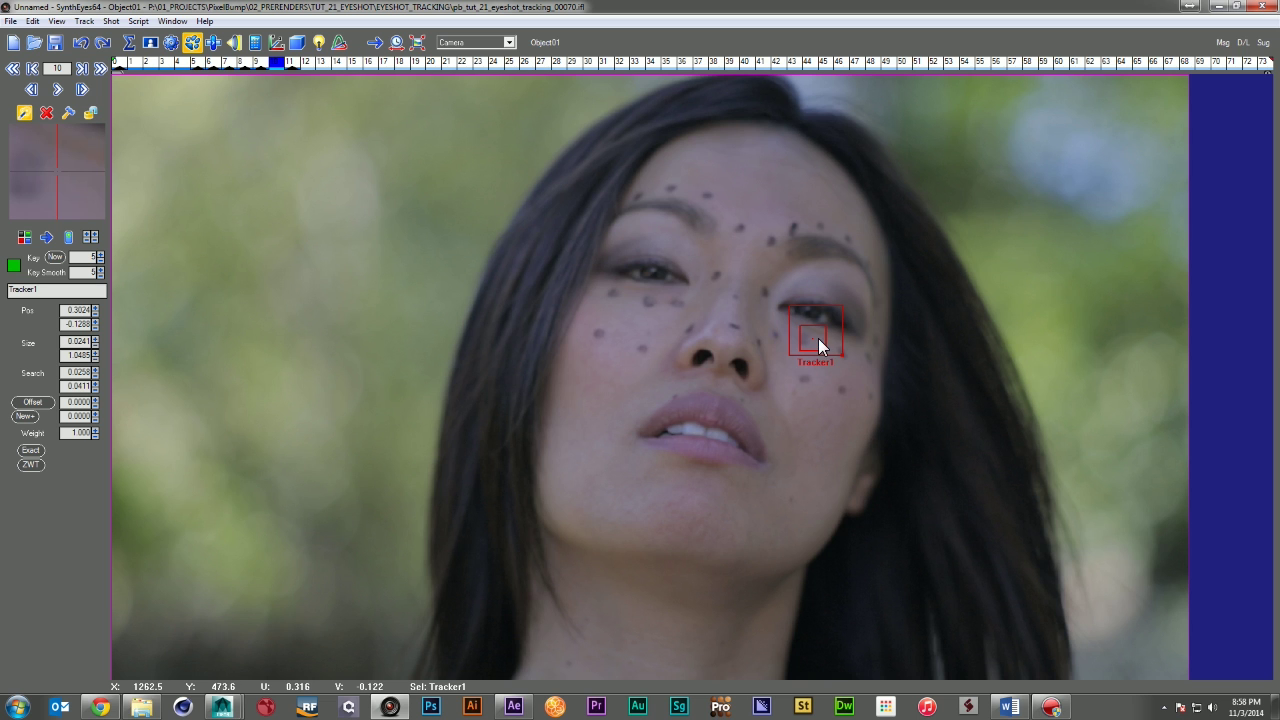
{"action": "left_click_drag", "start_coordinate": [813, 338], "coordinate": [734, 325]}
{"action": "key", "text": "s"}
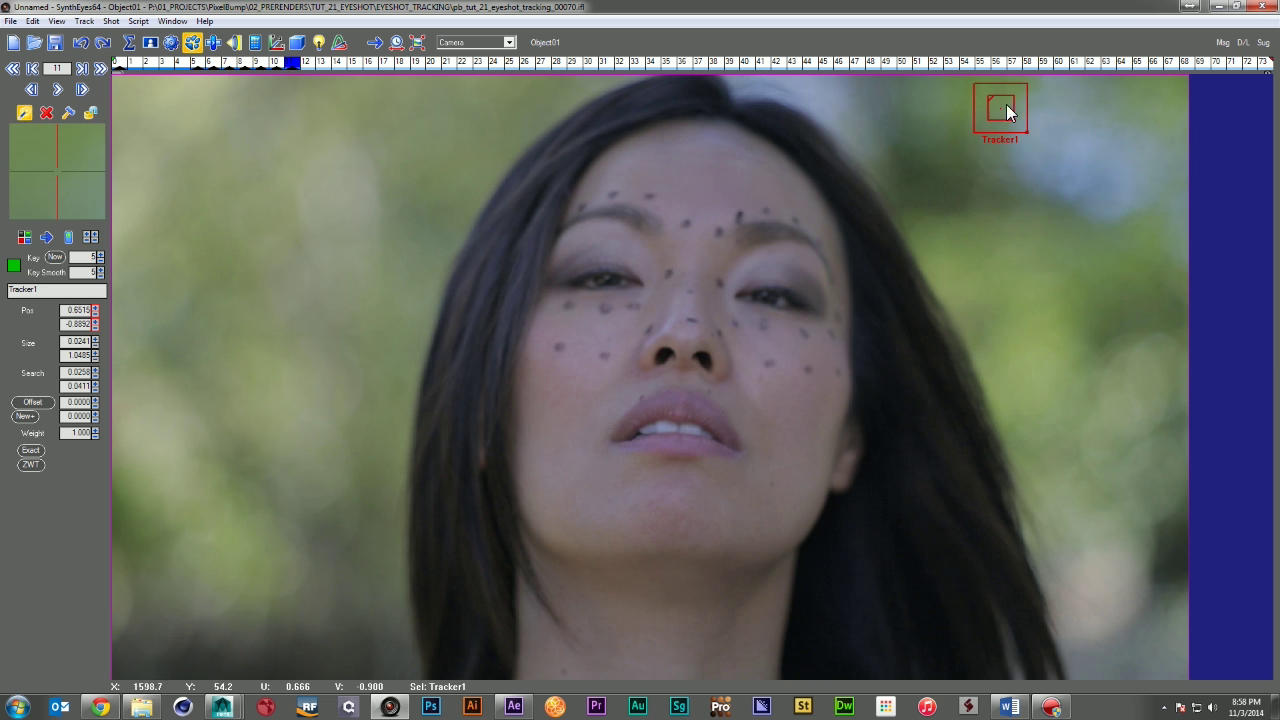
{"action": "left_click_drag", "start_coordinate": [1002, 110], "coordinate": [663, 312]}
Continue to frames 13 and 14, recentring the tracker on the nose-tip dot at each
{"action": "key", "text": "s"}
{"action": "key", "text": "s"}
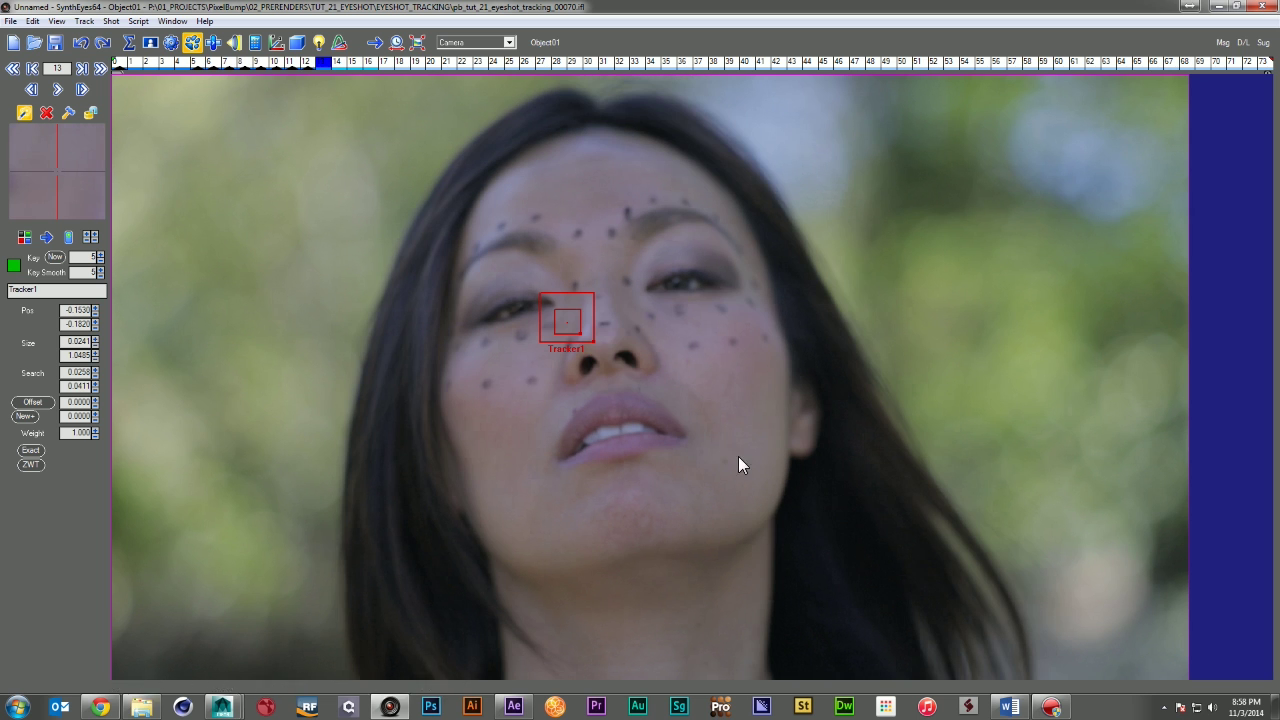
{"action": "left_click_drag", "start_coordinate": [568, 323], "coordinate": [607, 329]}
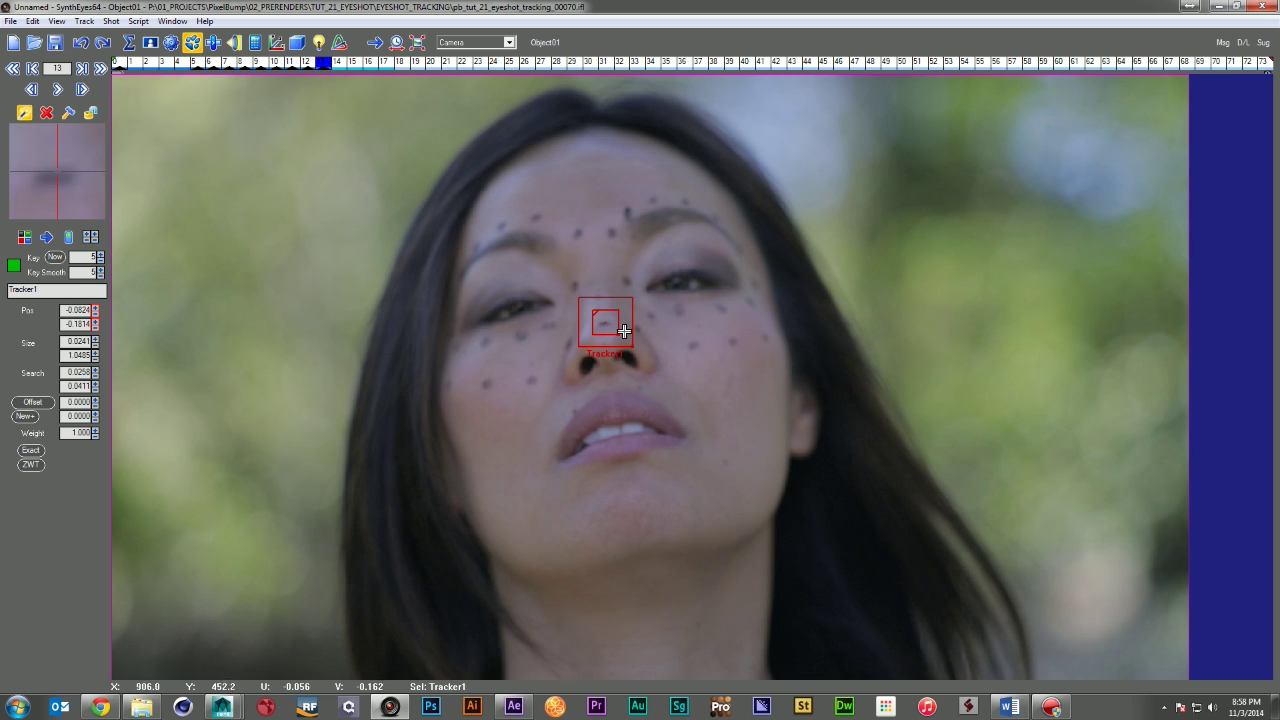
{"action": "key", "text": "s"}
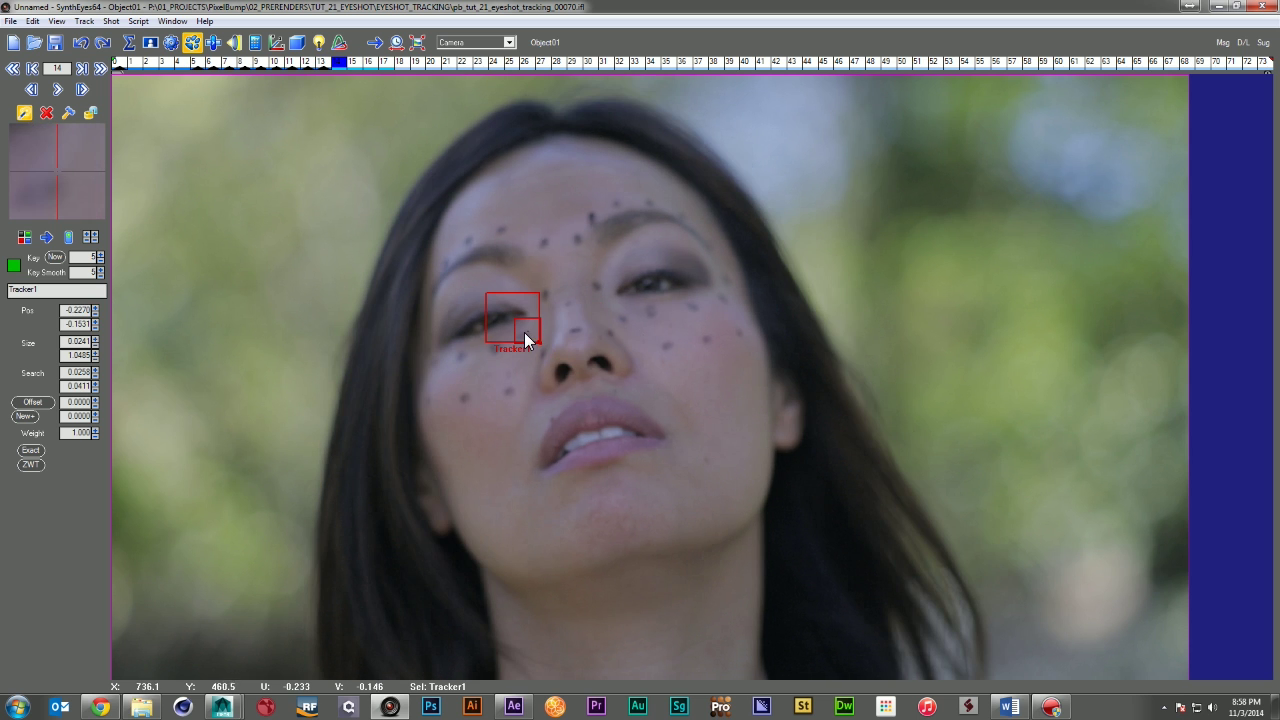
{"action": "left_click_drag", "start_coordinate": [524, 332], "coordinate": [566, 340]}
Track the nose-tip dot on to frame 21, recentring the tracker on it at frames 19 and 21
{"action": "key", "text": "s"}
{"action": "key", "text": "s"}
{"action": "key", "text": "s"}
{"action": "key", "text": "d"}
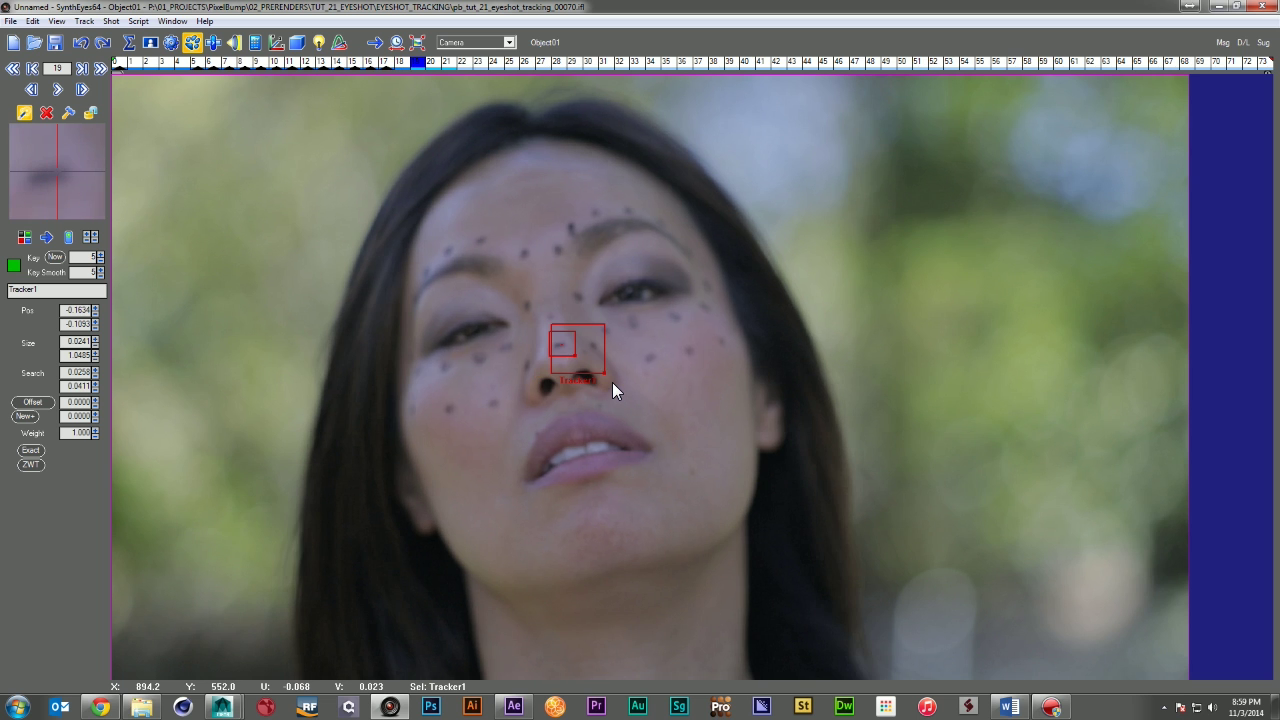
{"action": "left_click_drag", "start_coordinate": [561, 351], "coordinate": [542, 353]}
{"action": "key", "text": "d"}
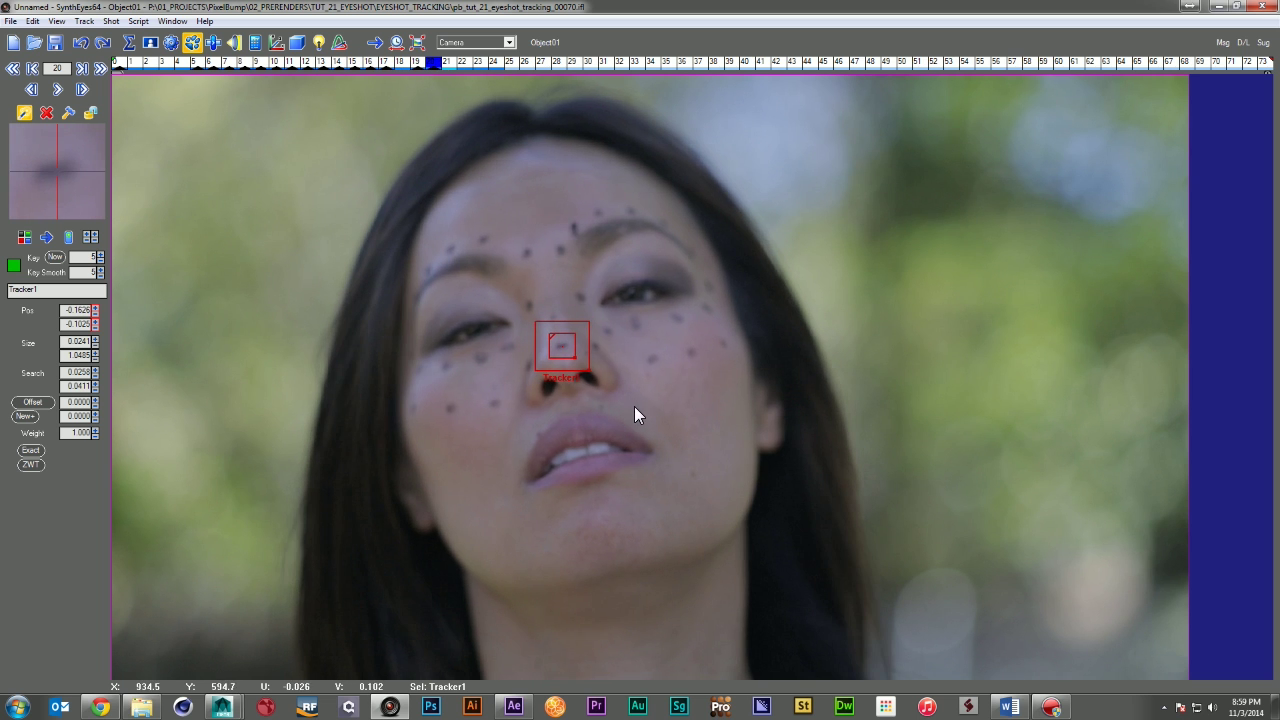
{"action": "key", "text": "d"}
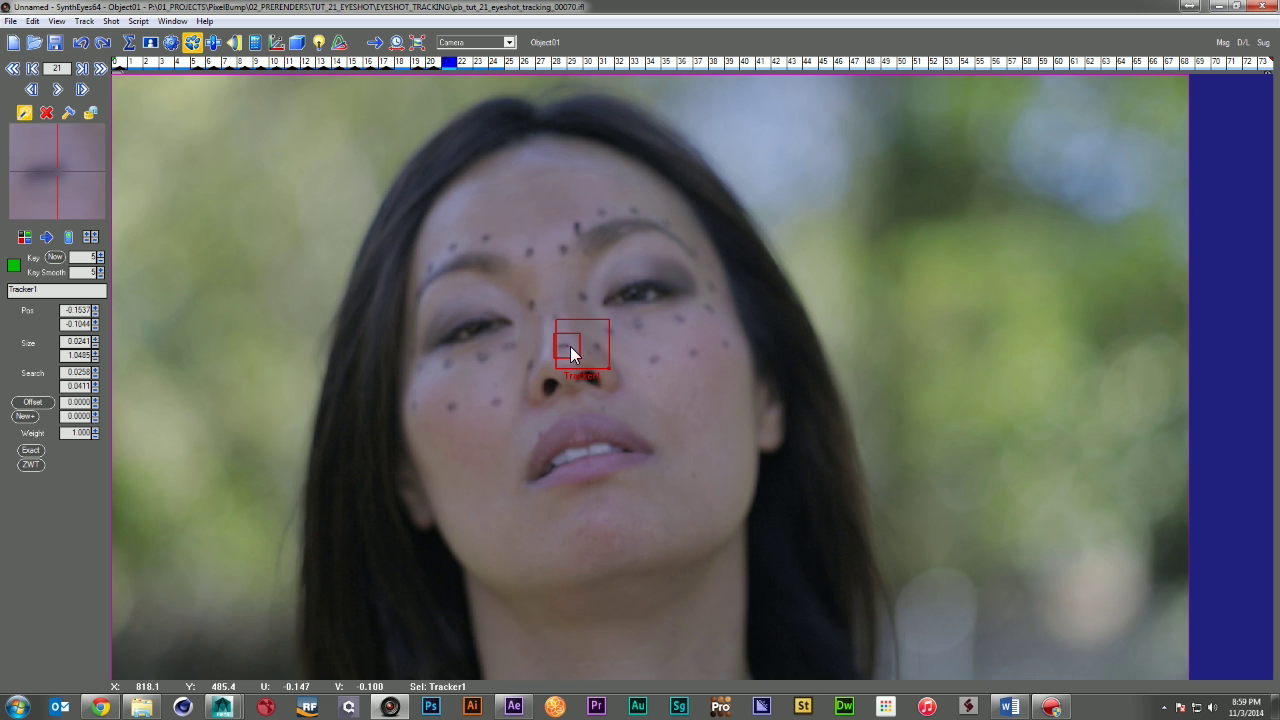
{"action": "left_click_drag", "start_coordinate": [566, 352], "coordinate": [547, 352]}
Track the nose-tip dot forward from frame 21 to frame 51
{"action": "key", "text": "d"}
{"action": "key", "text": "d"}
{"action": "key", "text": "d"}
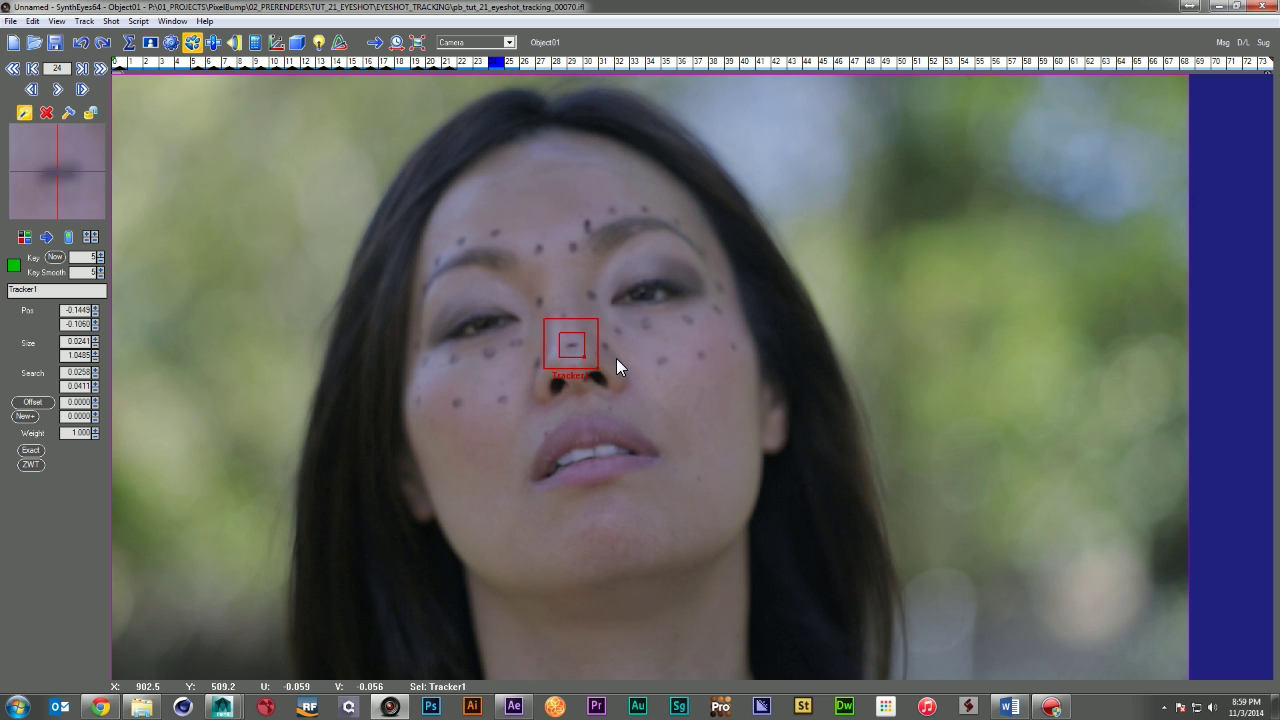
{"action": "key", "text": "d"}
{"action": "key", "text": "d"}
{"action": "key", "text": "d"}
{"action": "key", "text": "d"}
{"action": "key", "text": "d"}
{"action": "key", "text": "d"}
{"action": "key", "text": "d"}
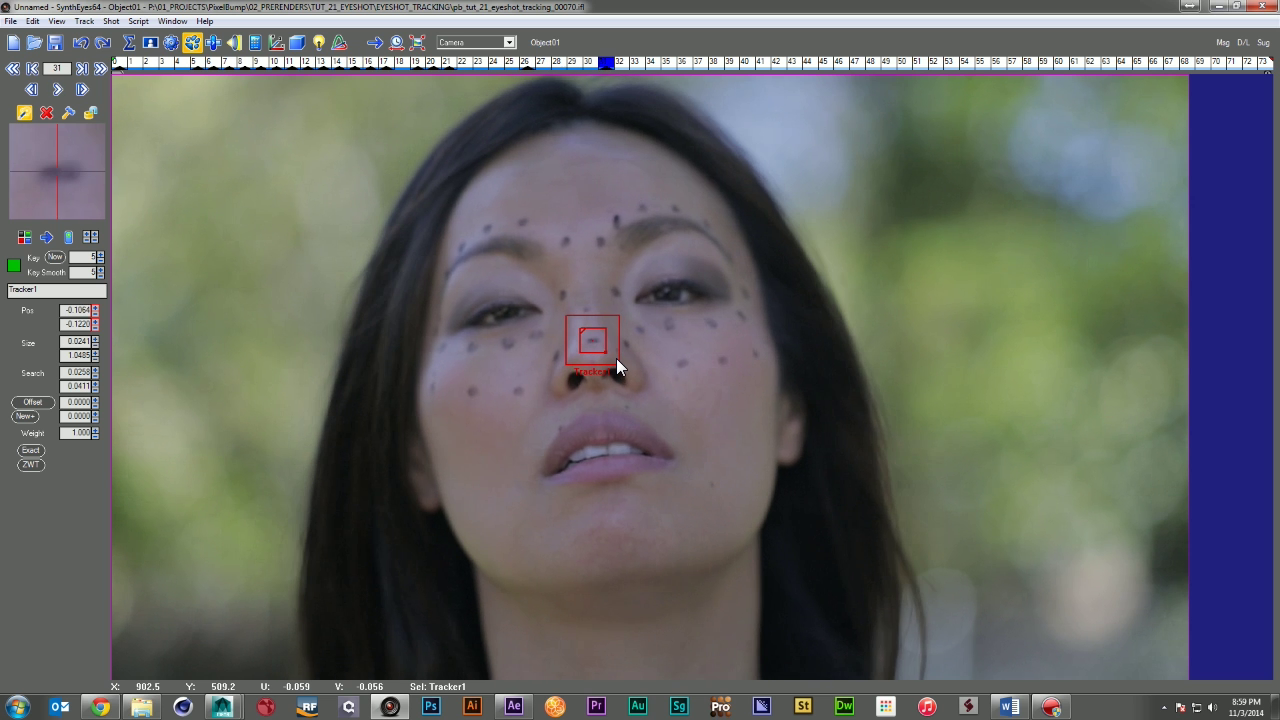
{"action": "key", "text": "d"}
{"action": "key", "text": "d"}
{"action": "key", "text": "d"}
{"action": "key", "text": "d"}
{"action": "key", "text": "d"}
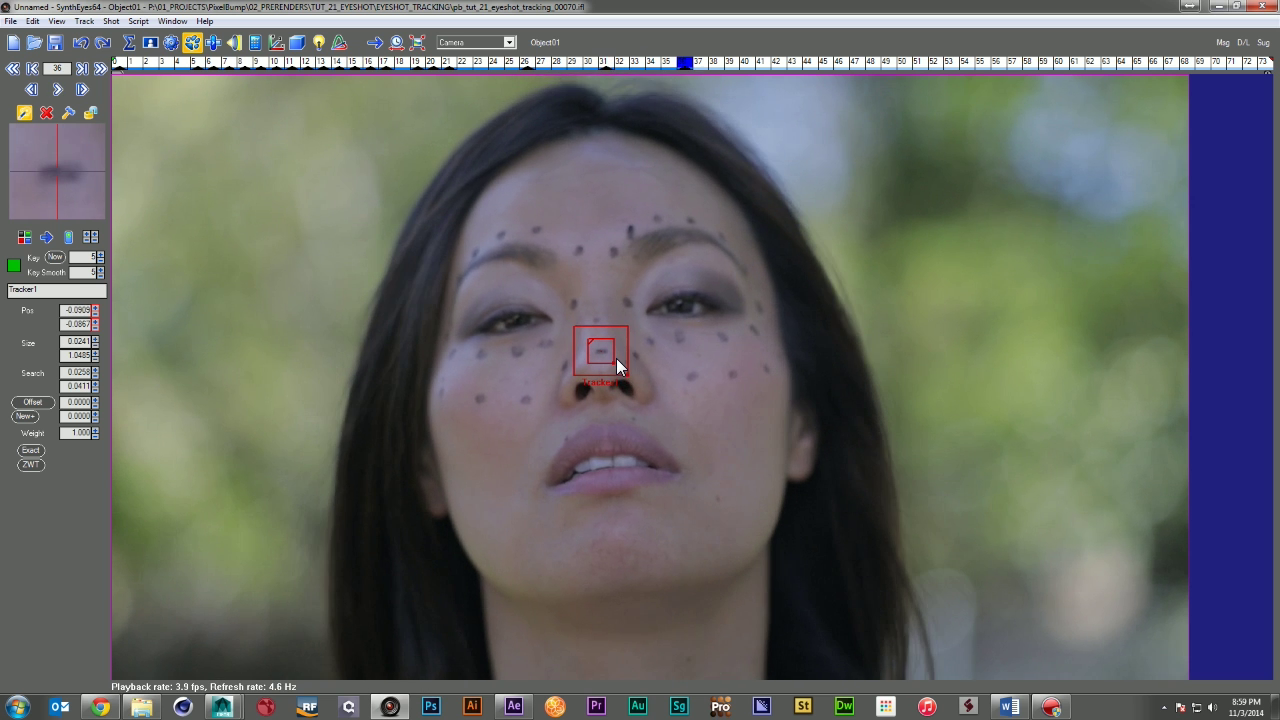
{"action": "key", "text": "s"}
{"action": "key", "text": "s"}
{"action": "key", "text": "s"}
{"action": "key", "text": "s"}
{"action": "key", "text": "s"}
{"action": "key", "text": "d"}
{"action": "key", "text": "d"}
{"action": "key", "text": "d"}
{"action": "key", "text": "d"}
{"action": "key", "text": "d"}
{"action": "key", "text": "d"}
{"action": "key", "text": "d"}
{"action": "key", "text": "d"}
{"action": "key", "text": "d"}
{"action": "key", "text": "d"}
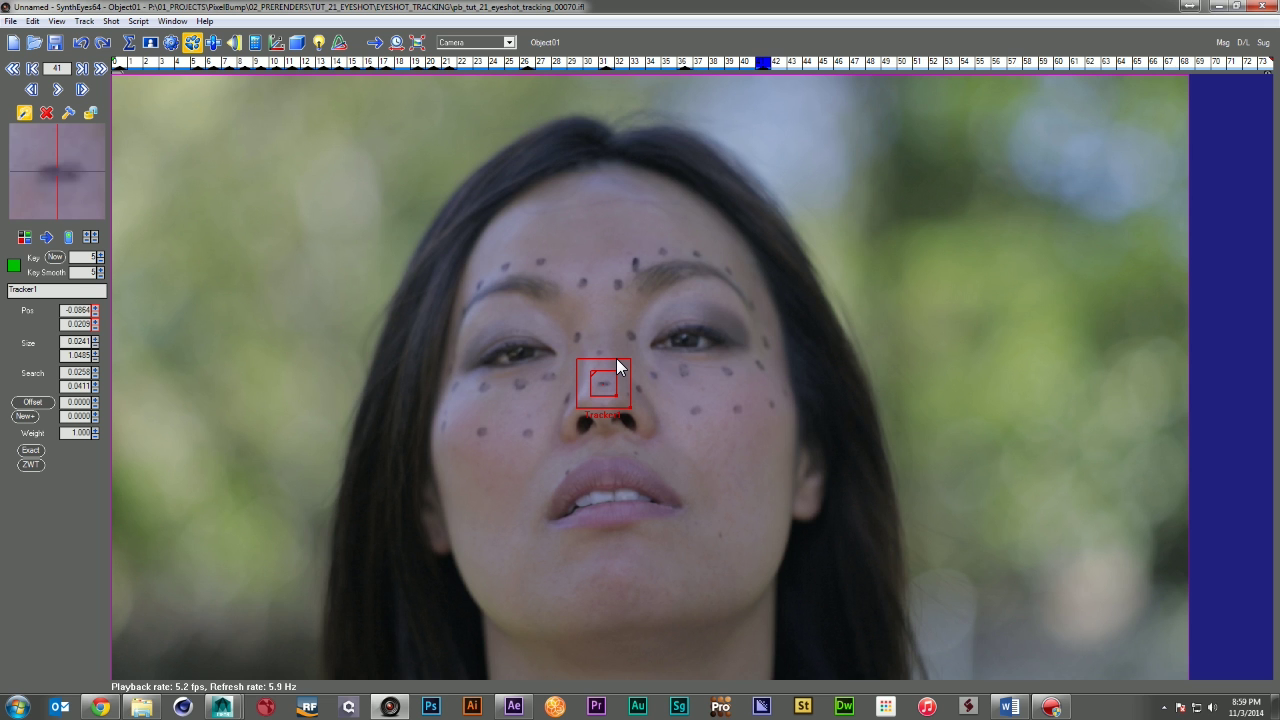
{"action": "key", "text": "d"}
{"action": "key", "text": "d"}
{"action": "key", "text": "d"}
{"action": "key", "text": "d"}
{"action": "key", "text": "d"}
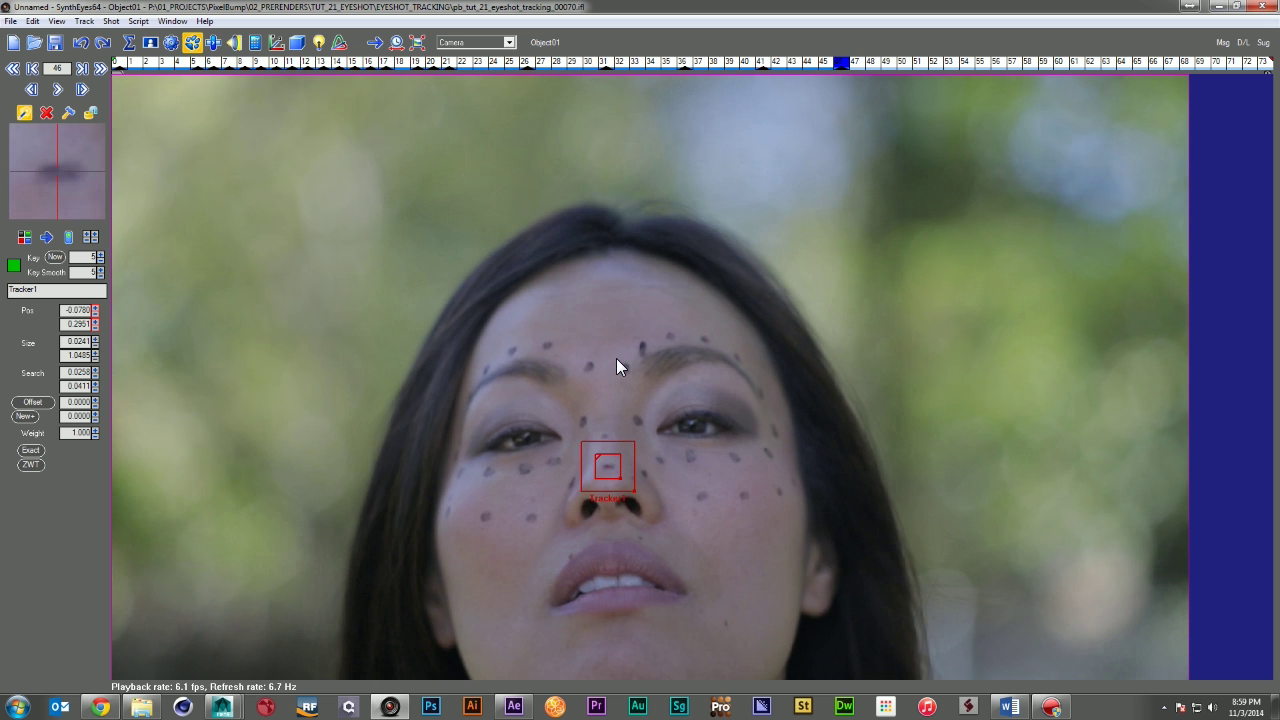
{"action": "key", "text": "d"}
{"action": "key", "text": "d"}
{"action": "key", "text": "d"}
{"action": "key", "text": "d"}
{"action": "key", "text": "d"}
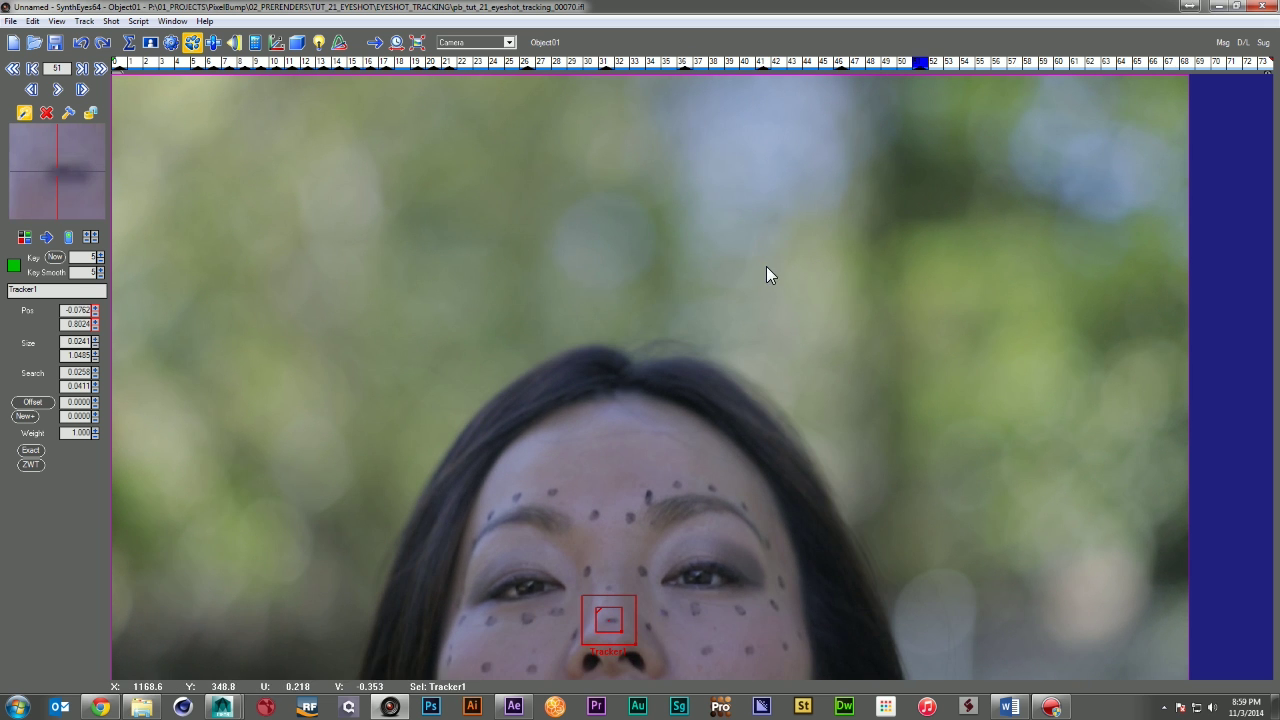
Go back to frame 48 and recentre the tracker on the nose-tip dot at frames 48, 50 and 52
{"action": "key", "text": "s"}
{"action": "key", "text": "s"}
{"action": "key", "text": "s"}
{"action": "key", "text": "s"}
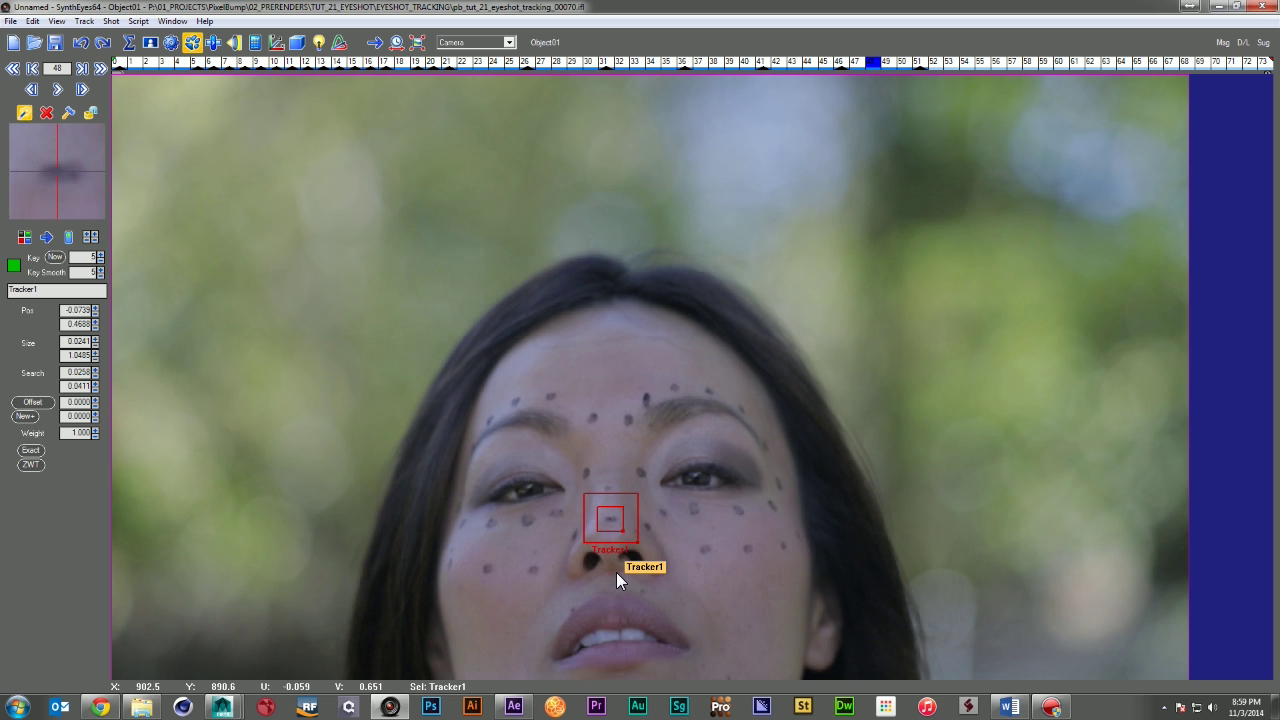
{"action": "key", "text": "d"}
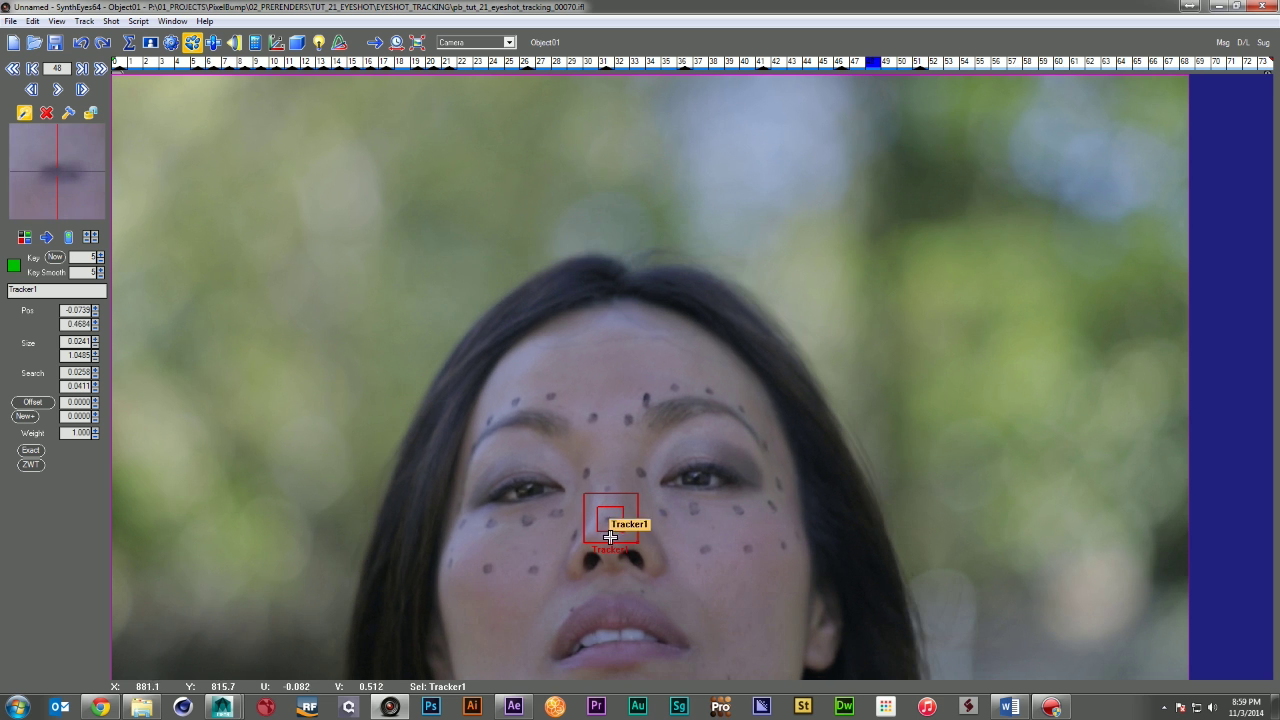
{"action": "left_click_drag", "start_coordinate": [611, 519], "coordinate": [614, 520]}
{"action": "key", "text": "d"}
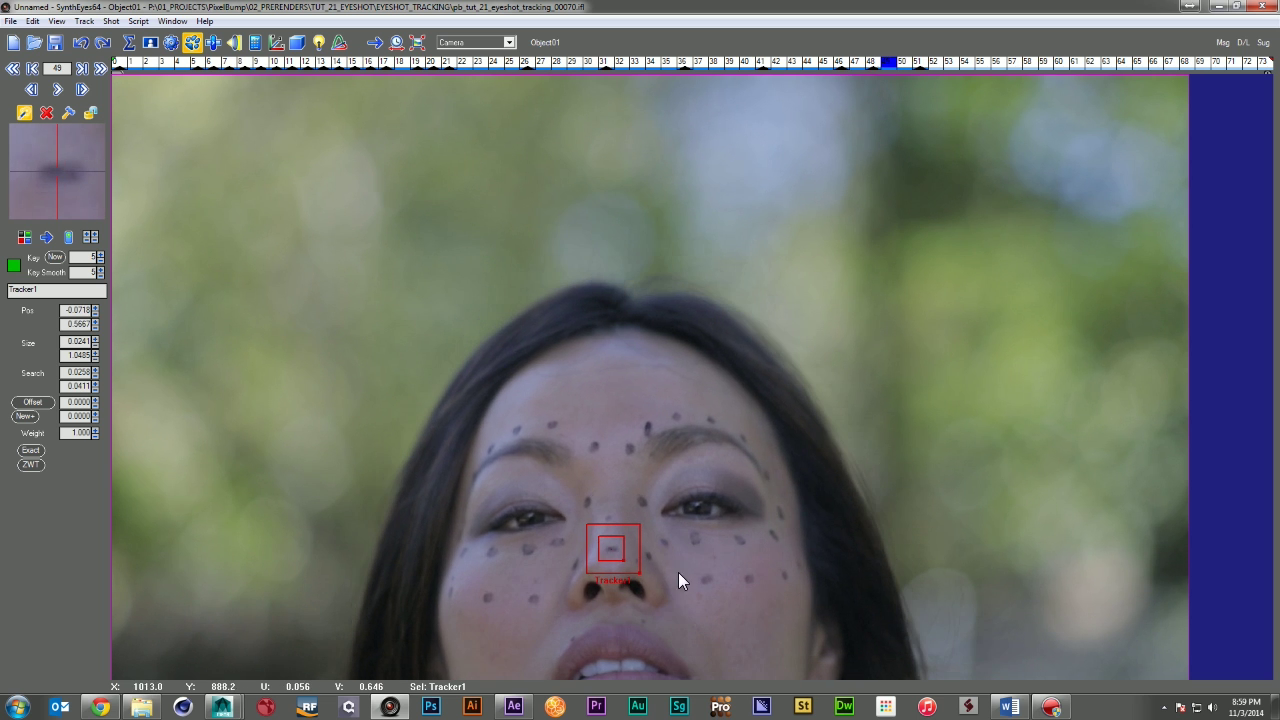
{"action": "key", "text": "d"}
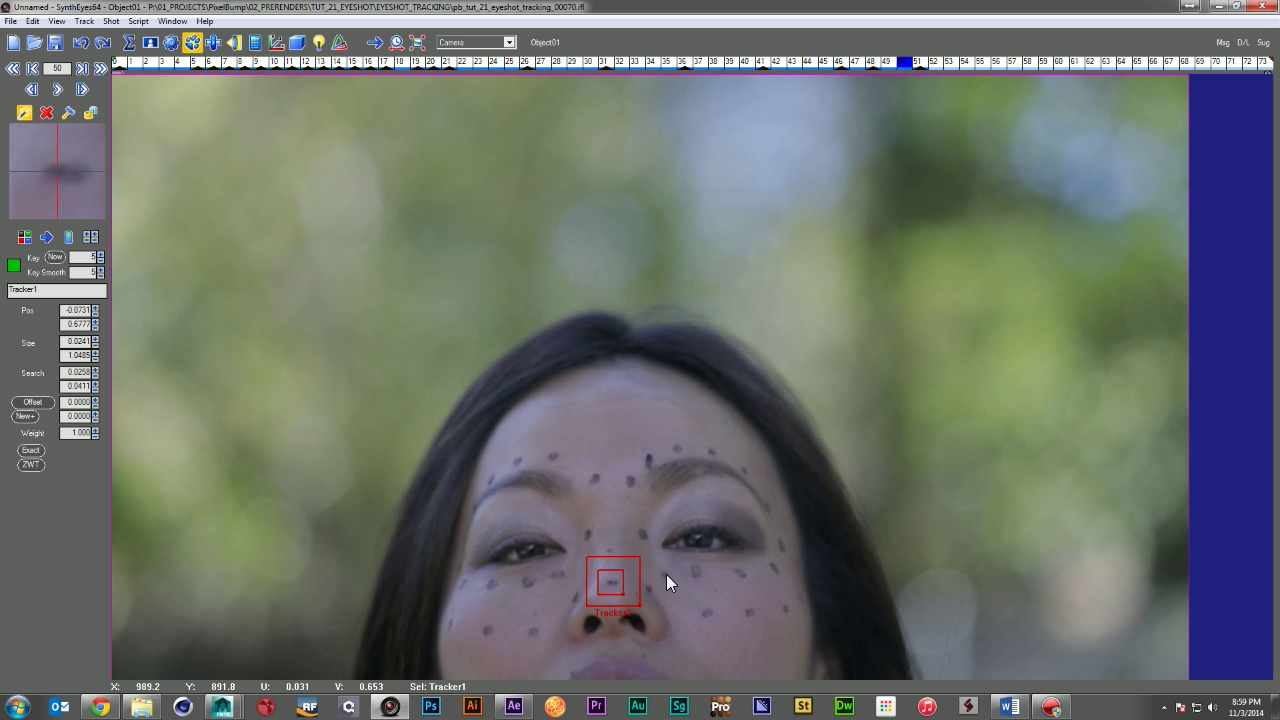
{"action": "left_click_drag", "start_coordinate": [614, 587], "coordinate": [615, 588]}
{"action": "key", "text": "d"}
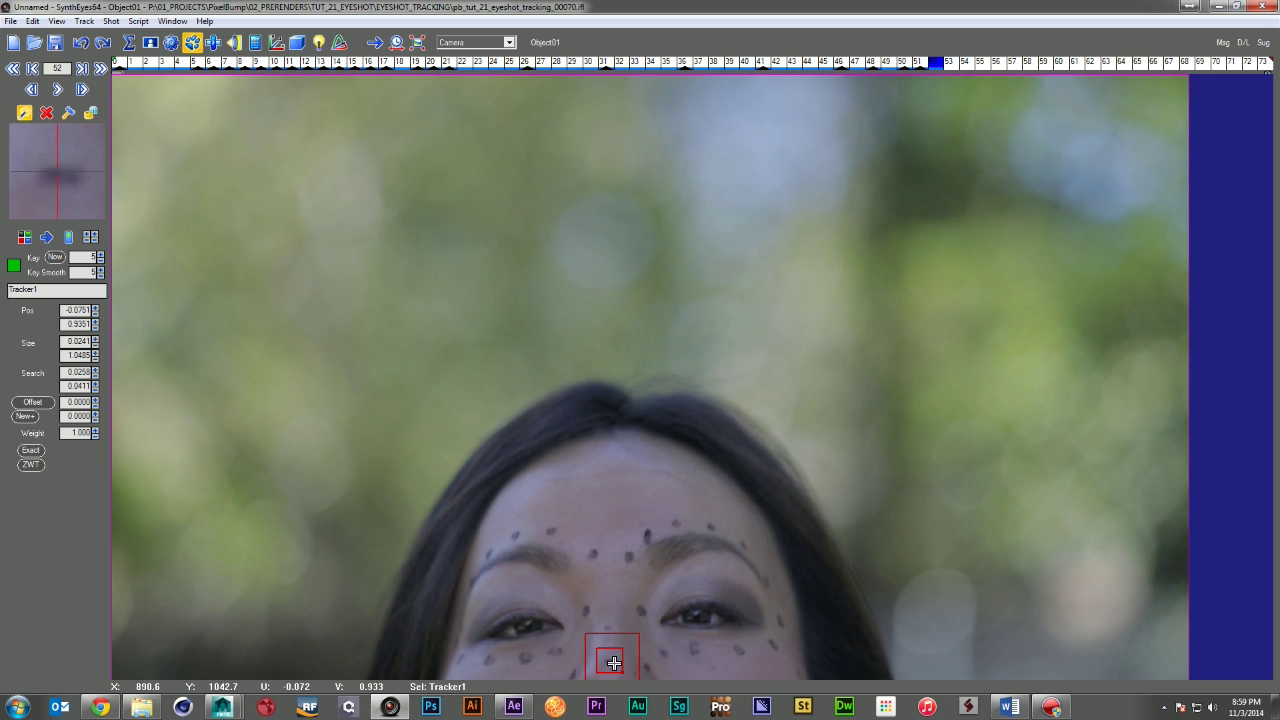
{"action": "left_click_drag", "start_coordinate": [613, 663], "coordinate": [611, 661]}
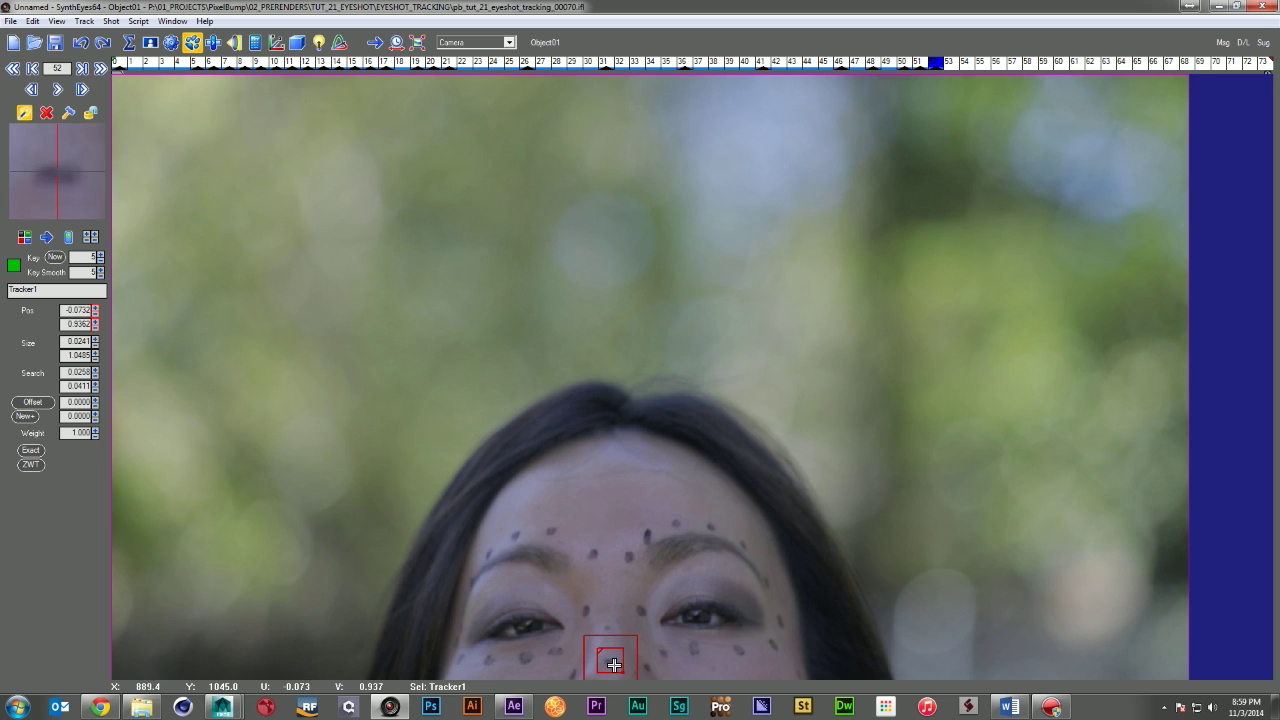
Advance to frame 53, where the nose-tip dot leaves the image, and lock the nose tracker
{"action": "key", "text": "s"}
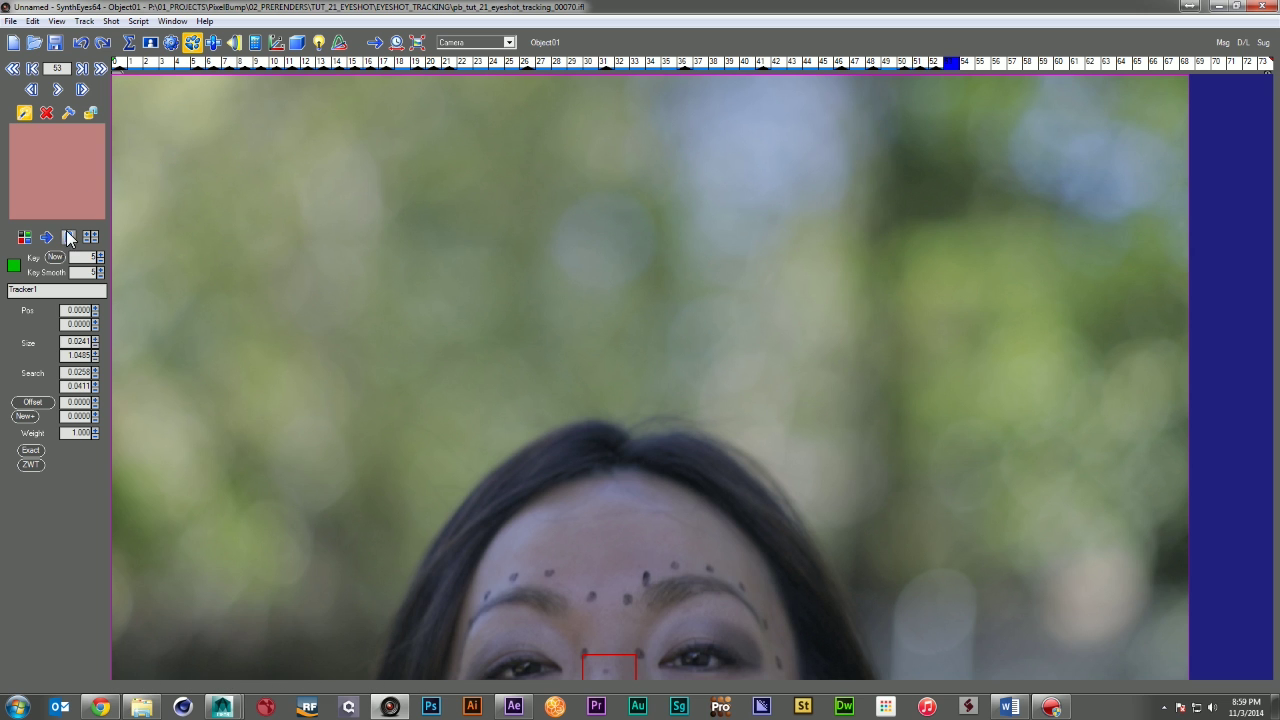
{"action": "key", "text": "a"}
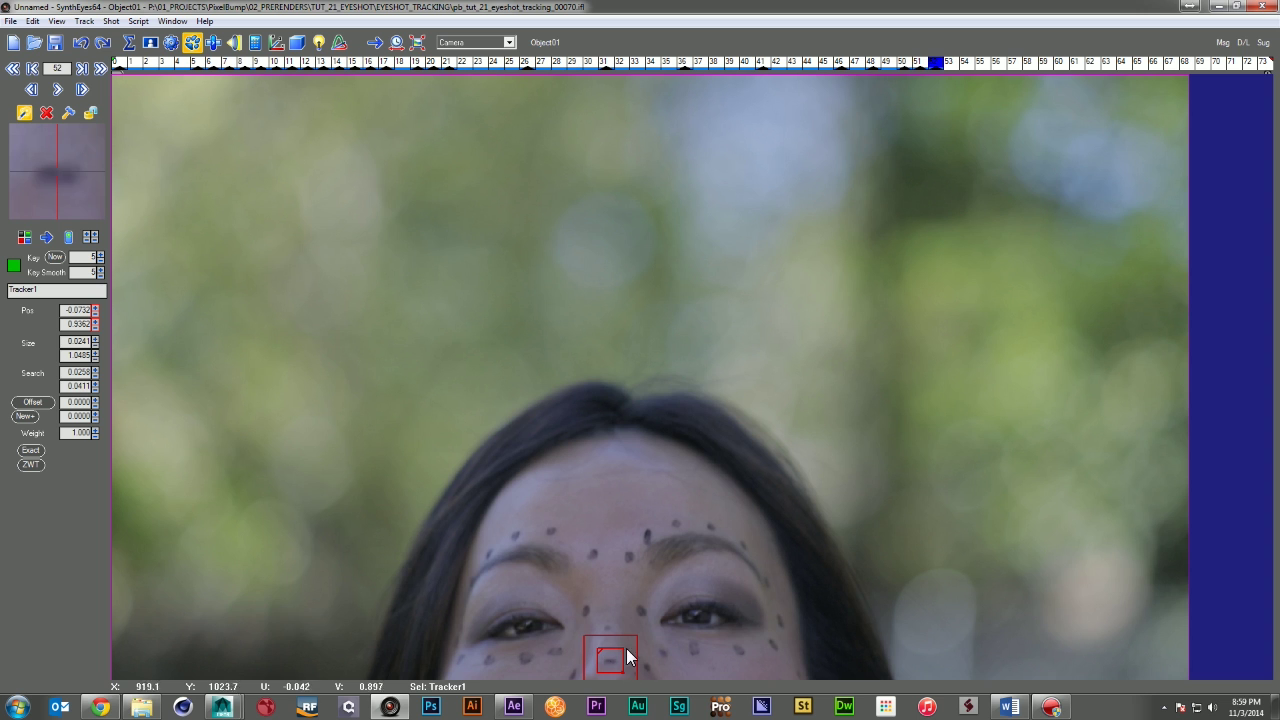
{"action": "key", "text": "s"}
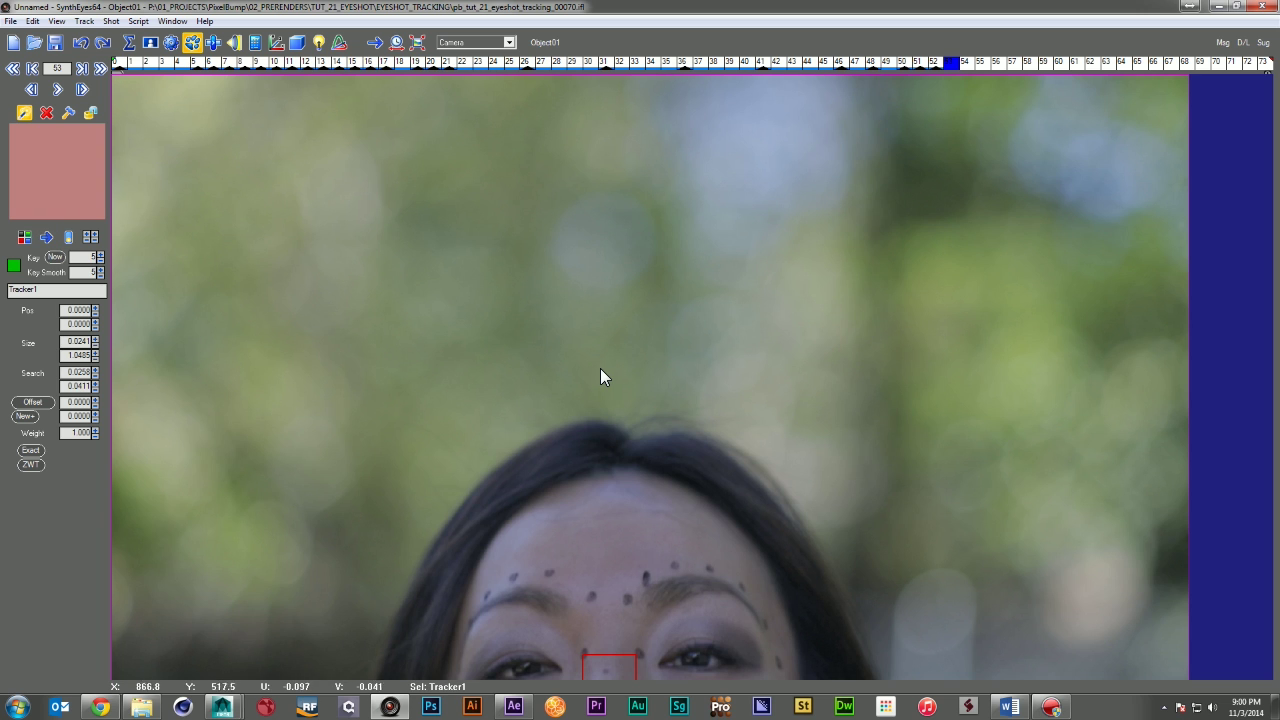
{"action": "left_click", "coordinate": [91, 112]}
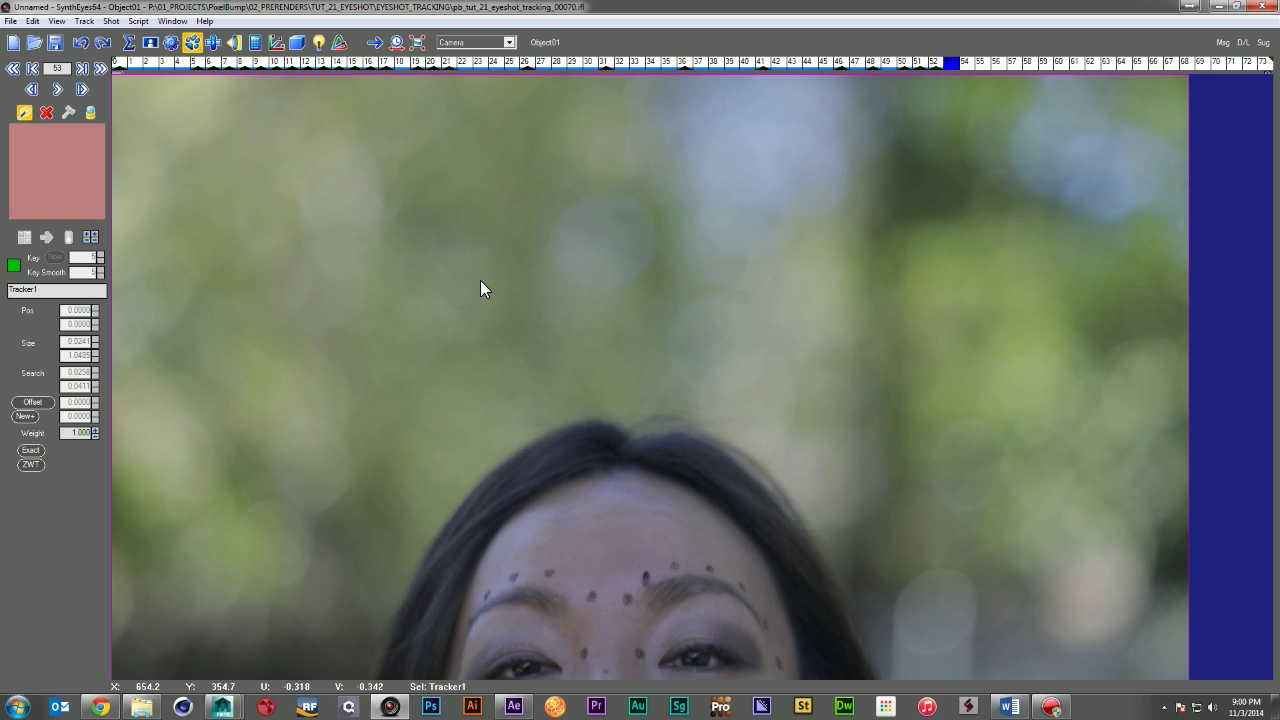
Try to reposition the locked nose tracker at frame 37 and undo the attempt
{"action": "left_click_drag", "start_coordinate": [794, 62], "coordinate": [701, 62]}
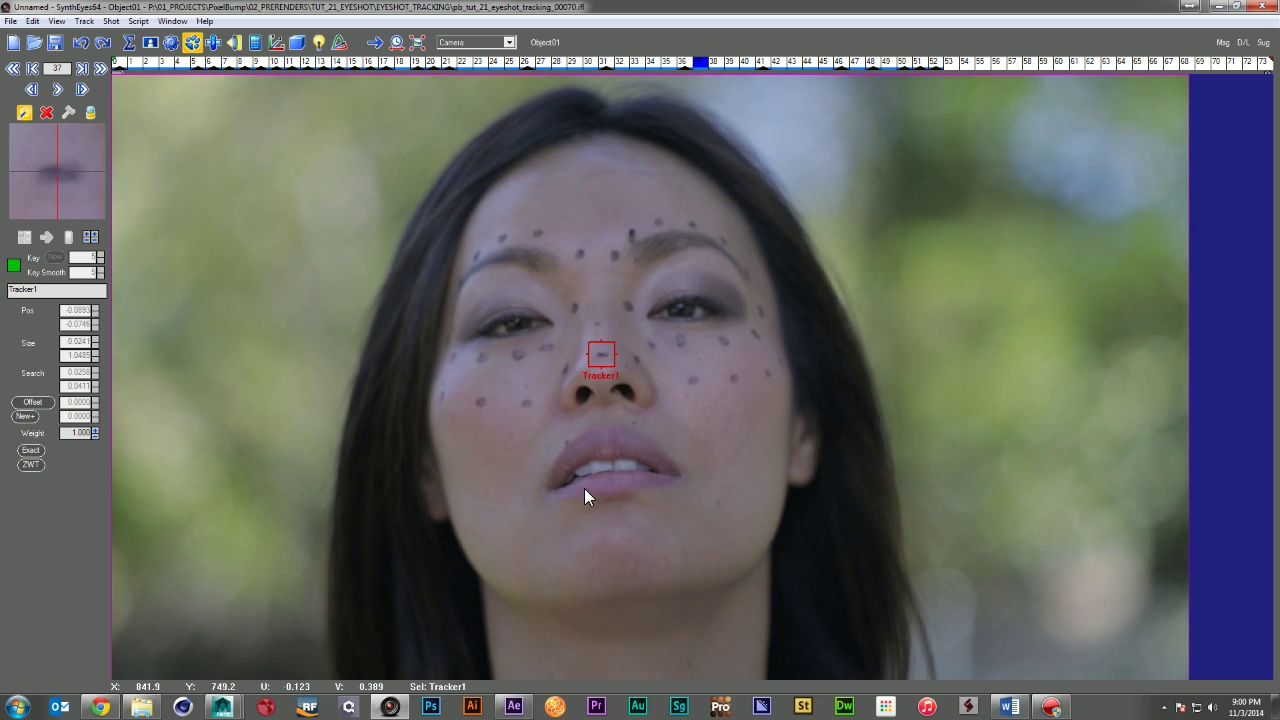
{"action": "mouse_move", "coordinate": [583, 366]}
{"action": "left_mouse_down"}
{"action": "mouse_move", "coordinate": [612, 345]}
{"action": "mouse_move", "coordinate": [603, 351]}
{"action": "left_mouse_up"}
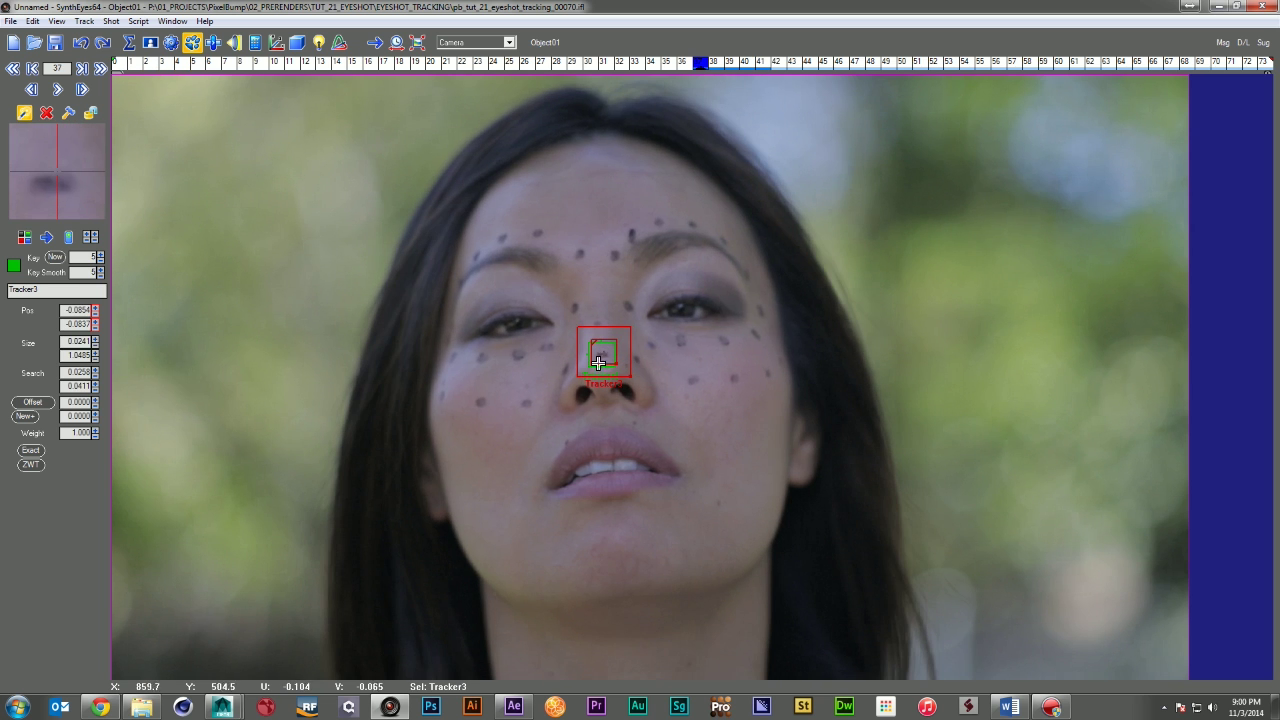
{"action": "key", "text": "ctrl+z"}
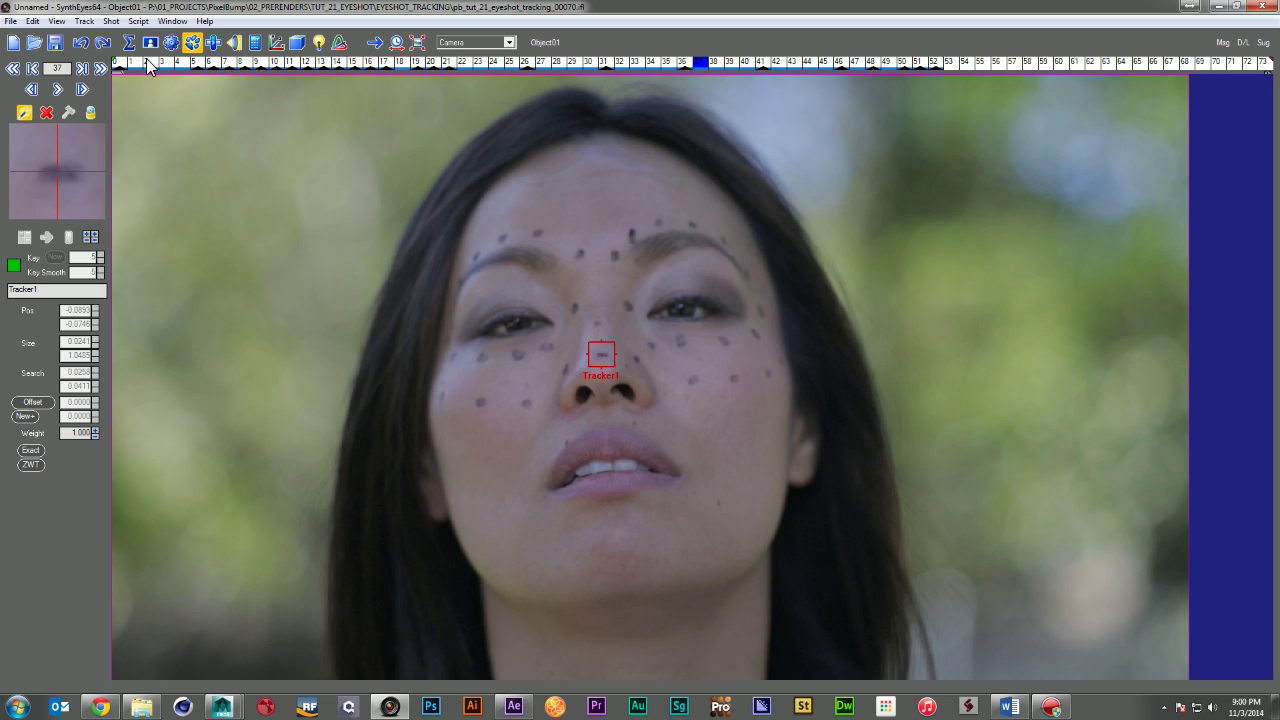
Inspect the nose tracker's keyframes in the Graph Editor, return to frame 0 and close the editor
{"action": "left_click", "coordinate": [215, 45]}
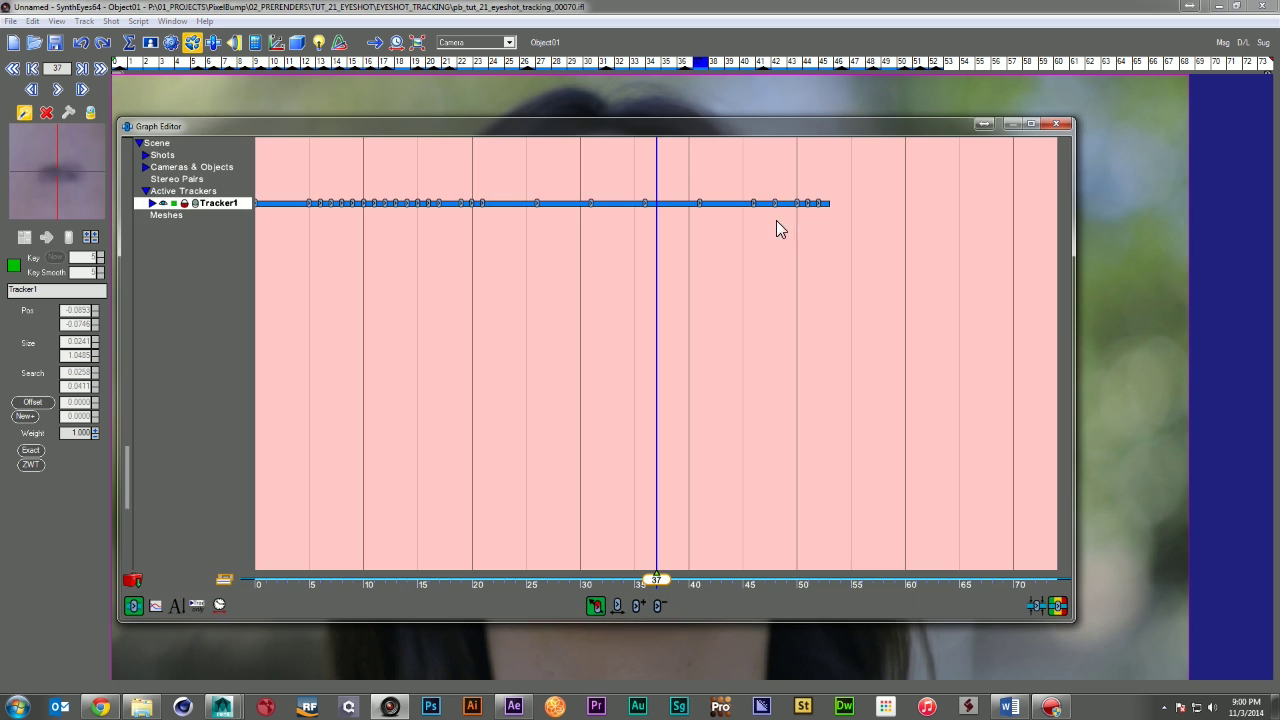
{"action": "left_click_drag", "start_coordinate": [634, 134], "coordinate": [829, 191]}
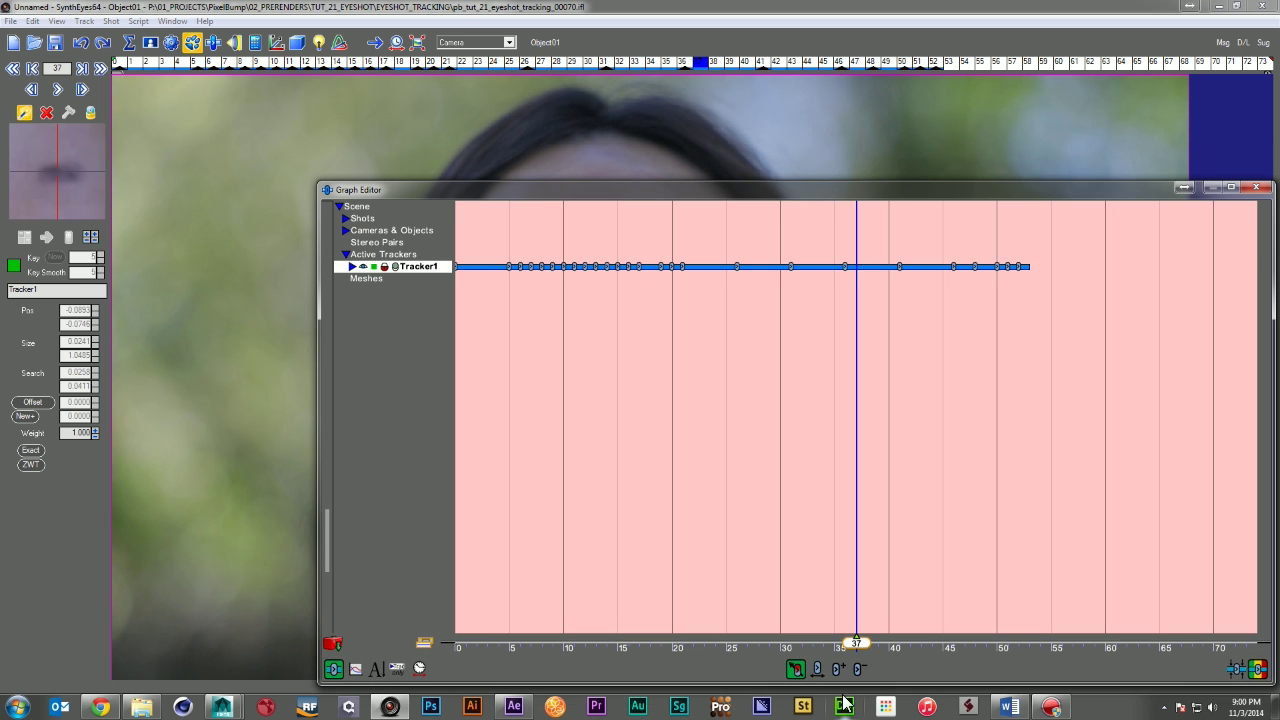
{"action": "left_click_drag", "start_coordinate": [857, 643], "coordinate": [424, 618]}
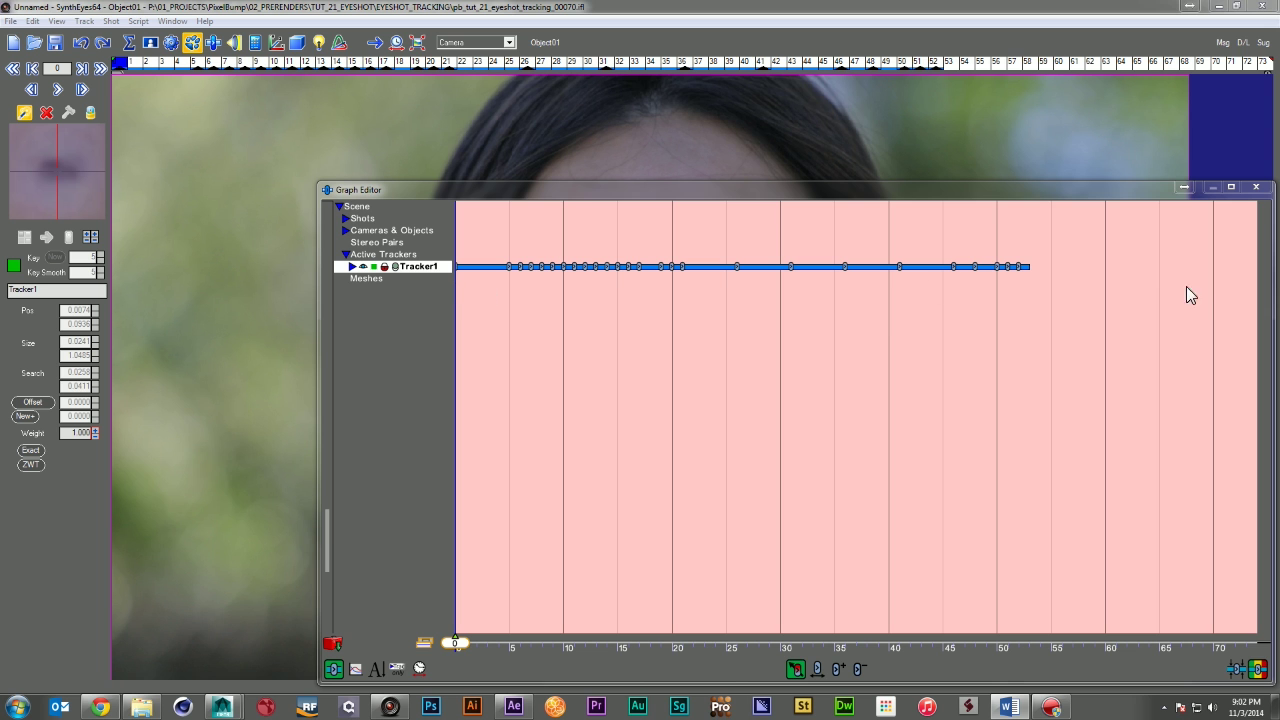
{"action": "left_click", "coordinate": [1256, 187]}
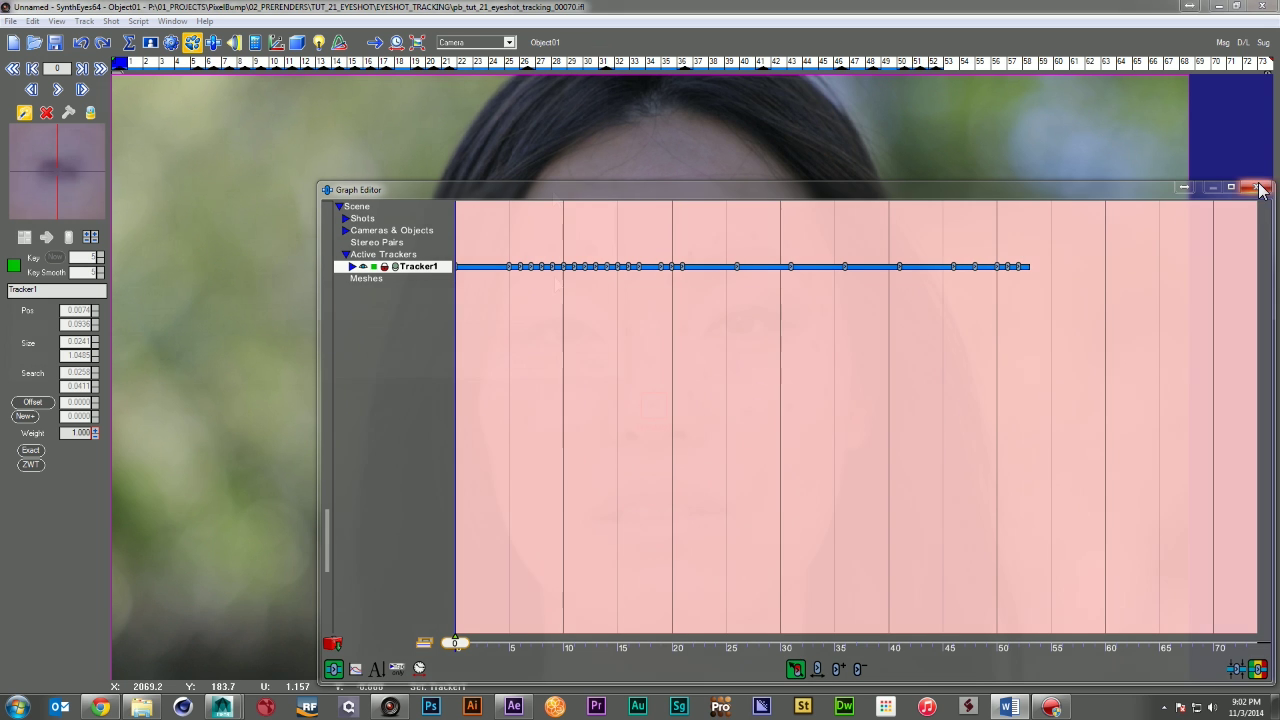
Open the recent scene pb_tut_21_eyeshot_01_tracked.sni without saving the current scene
{"action": "left_click", "coordinate": [11, 21]}
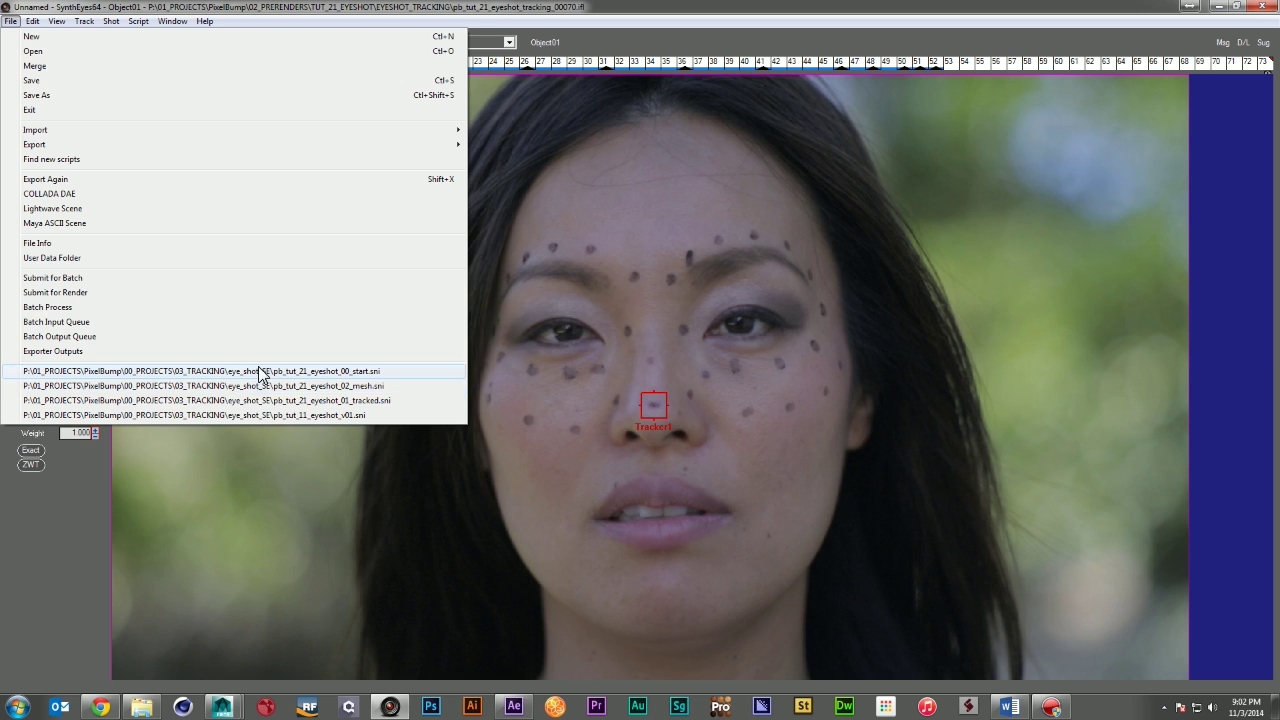
{"action": "left_click", "coordinate": [266, 400]}
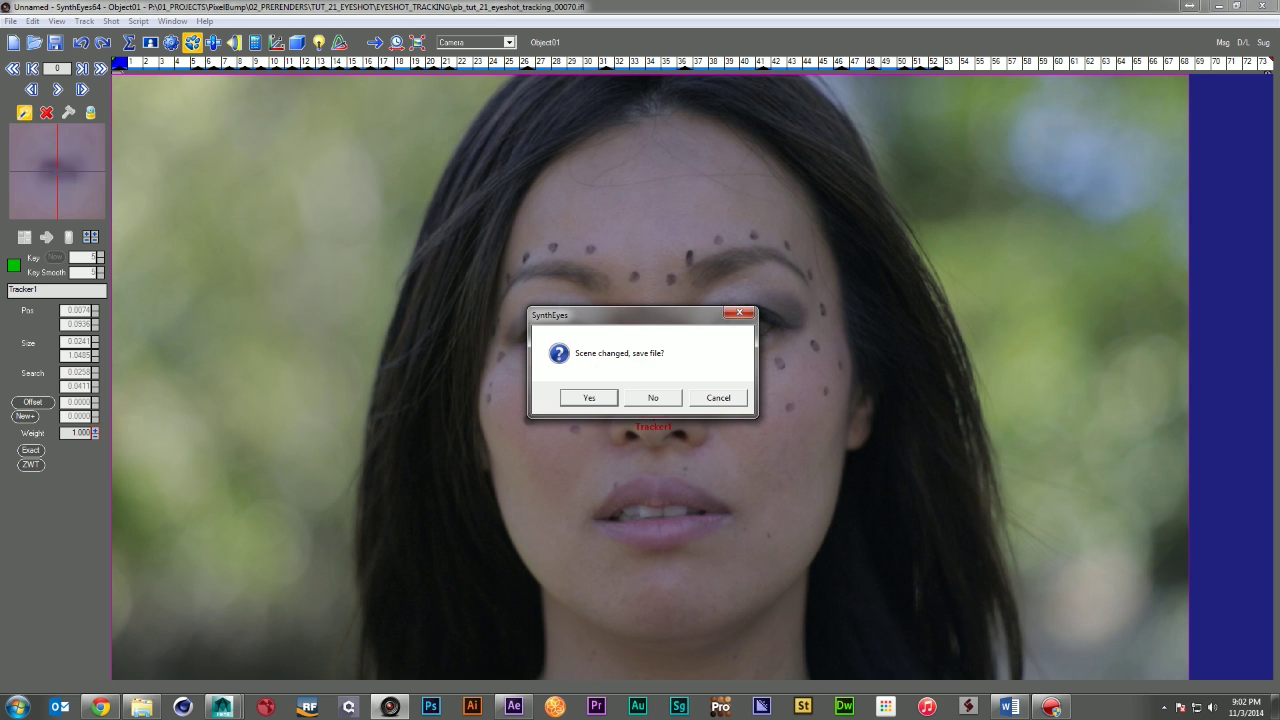
{"action": "left_click", "coordinate": [651, 399]}
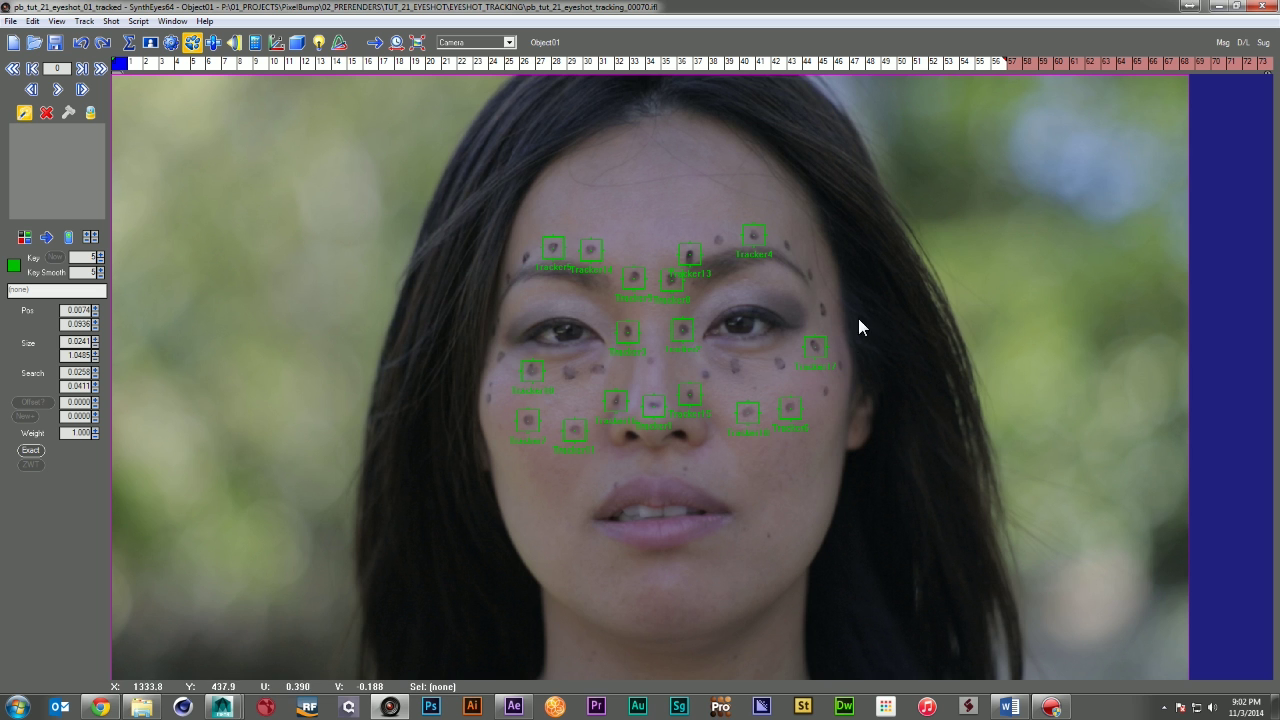
Review all the trackers' keyframes and coverage in the Graph Editor up to frame 53, dismiss the editor and return to frame 0
{"action": "left_click", "coordinate": [226, 44]}
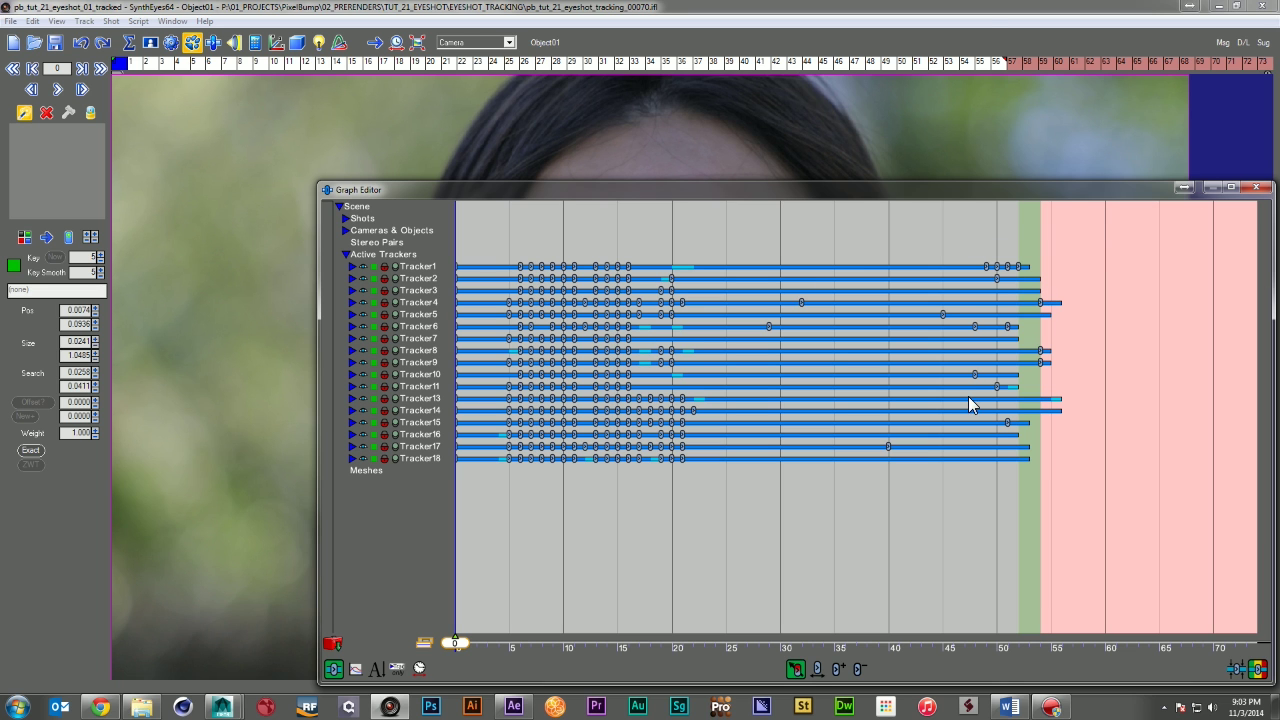
{"action": "left_click_drag", "start_coordinate": [880, 70], "coordinate": [952, 70]}
{"action": "left_click_drag", "start_coordinate": [956, 188], "coordinate": [936, 114]}
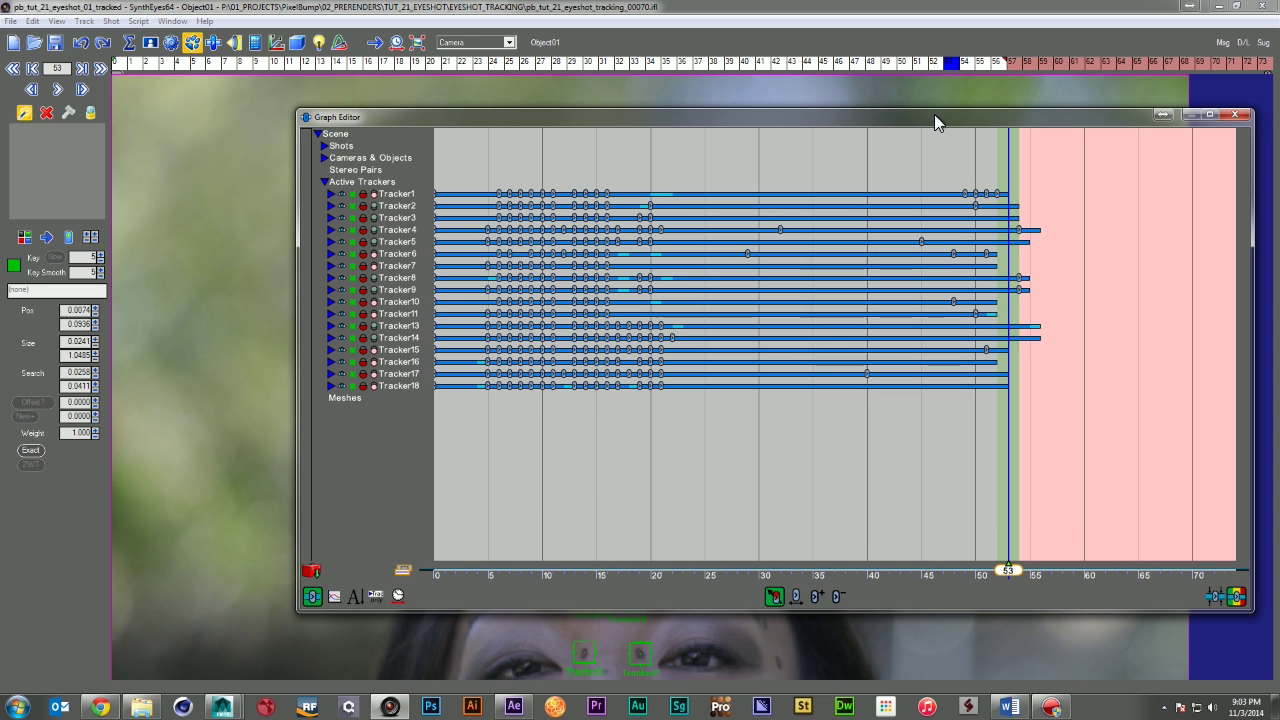
{"action": "left_click", "coordinate": [1161, 116]}
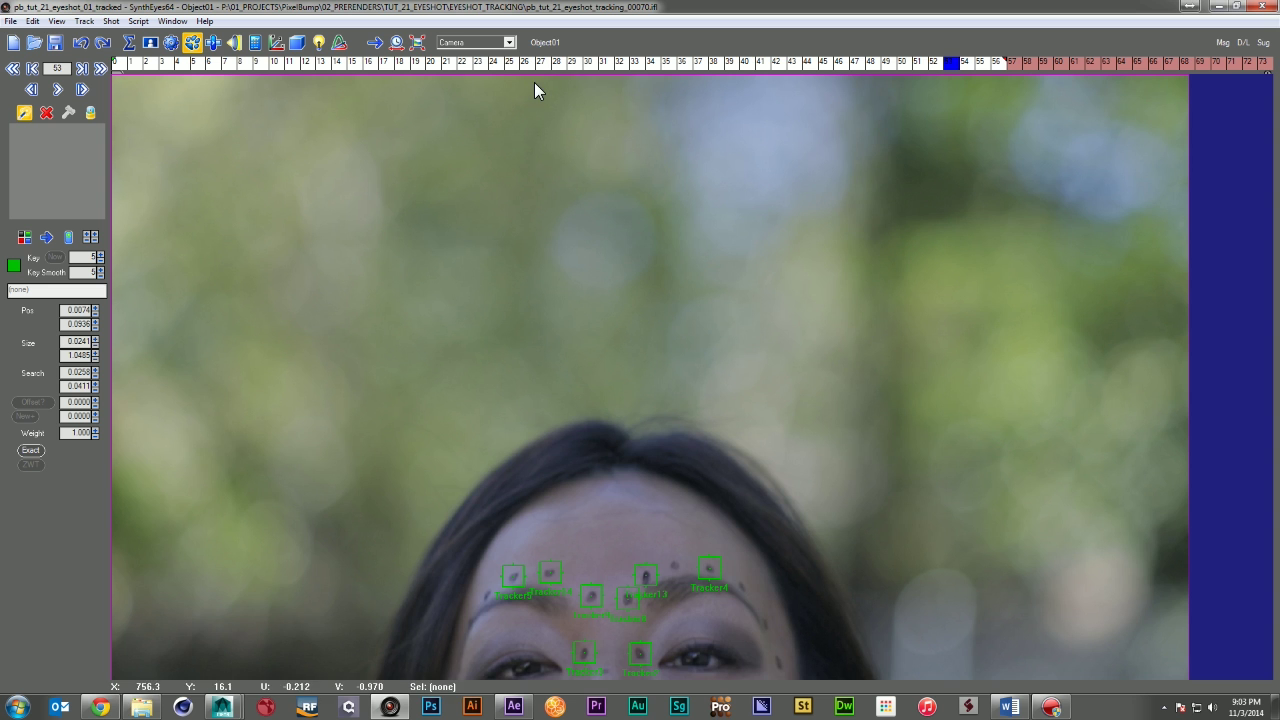
{"action": "left_click_drag", "start_coordinate": [530, 64], "coordinate": [76, 76]}
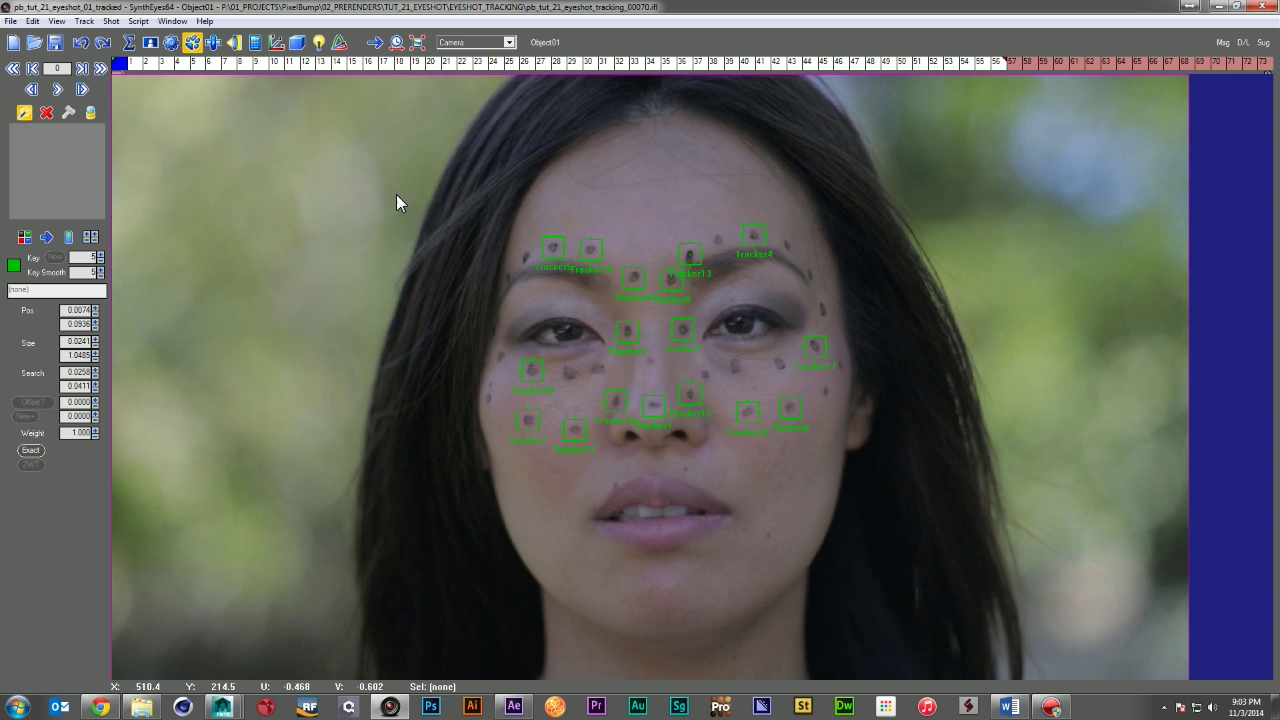
Run an automatic 3D solve of the head object's motion and accept the solve report
{"action": "left_click", "coordinate": [256, 43]}
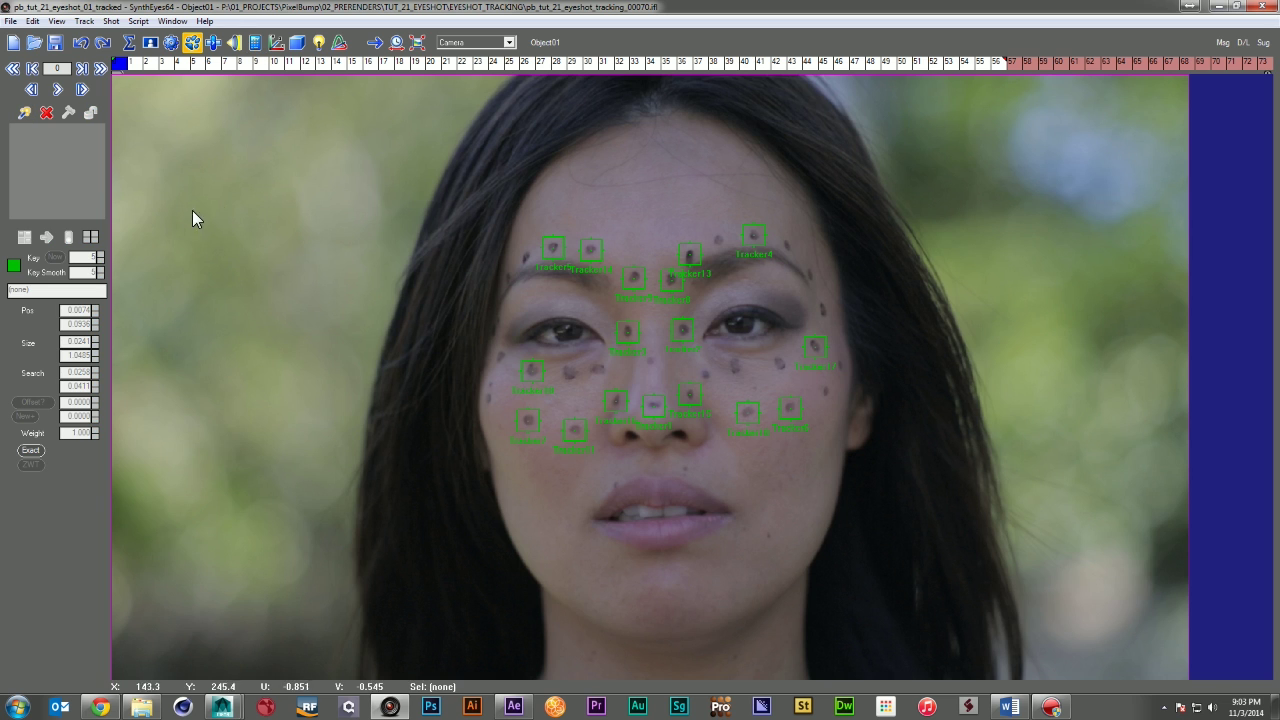
{"action": "left_click", "coordinate": [255, 46]}
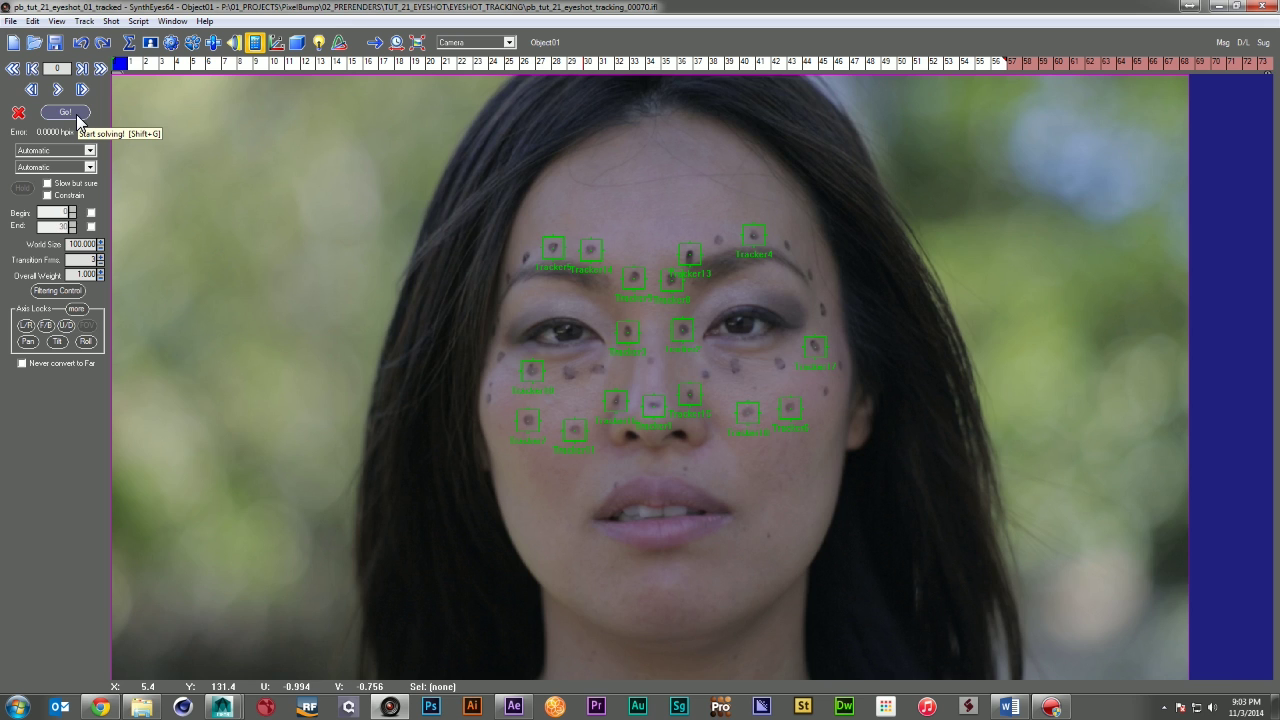
{"action": "left_click", "coordinate": [76, 115]}
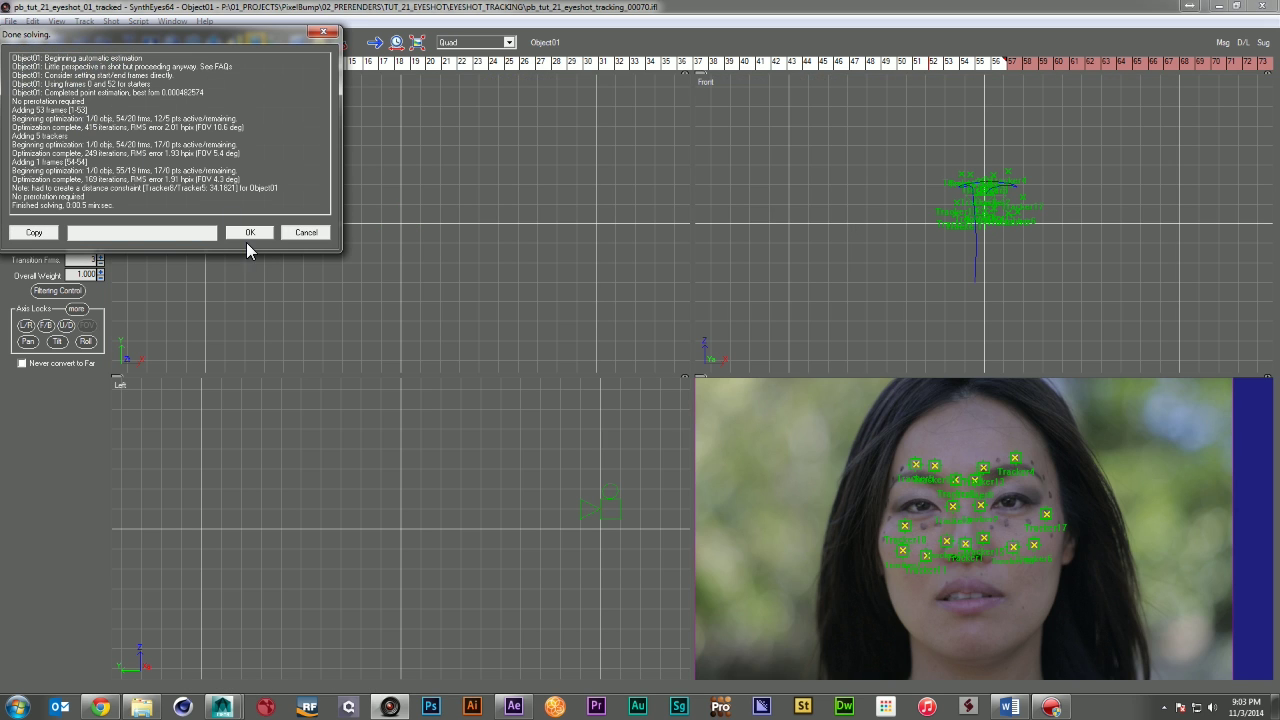
{"action": "left_click", "coordinate": [252, 233]}
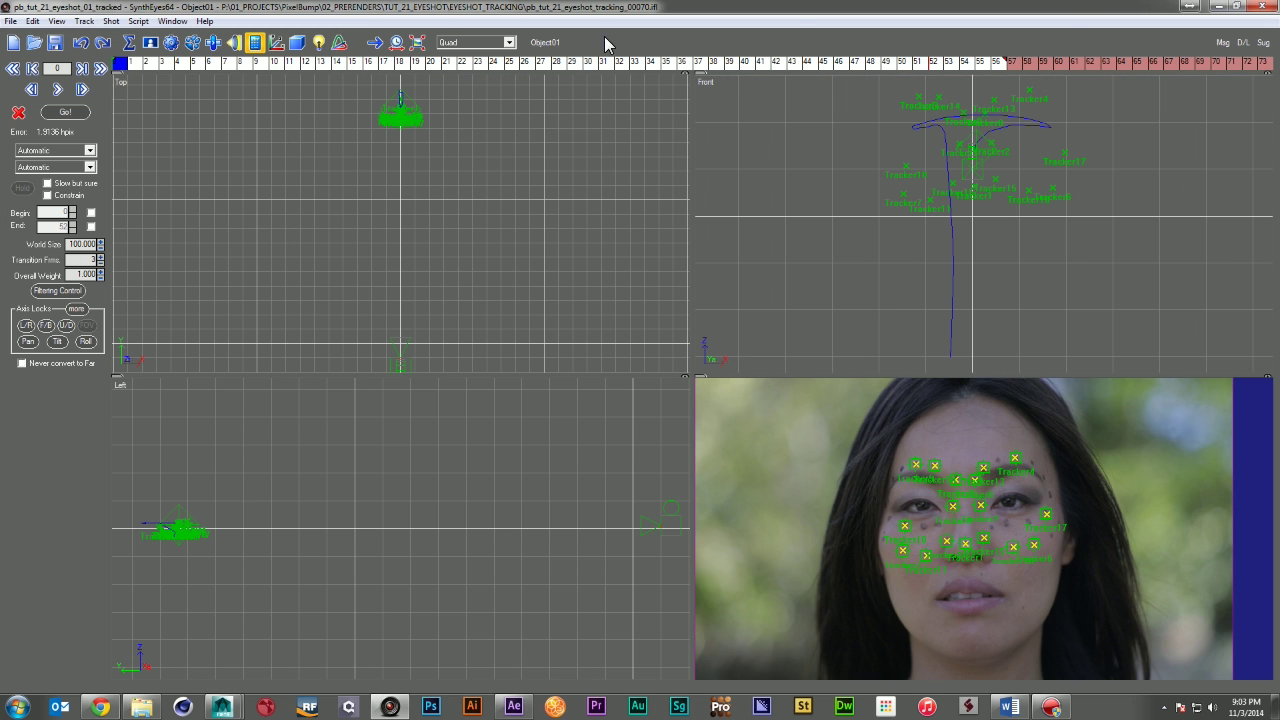
Examine the solved motion path and the 3D tracker points in the Top view at frame 0
{"action": "left_click_drag", "start_coordinate": [122, 62], "coordinate": [62, 114]}
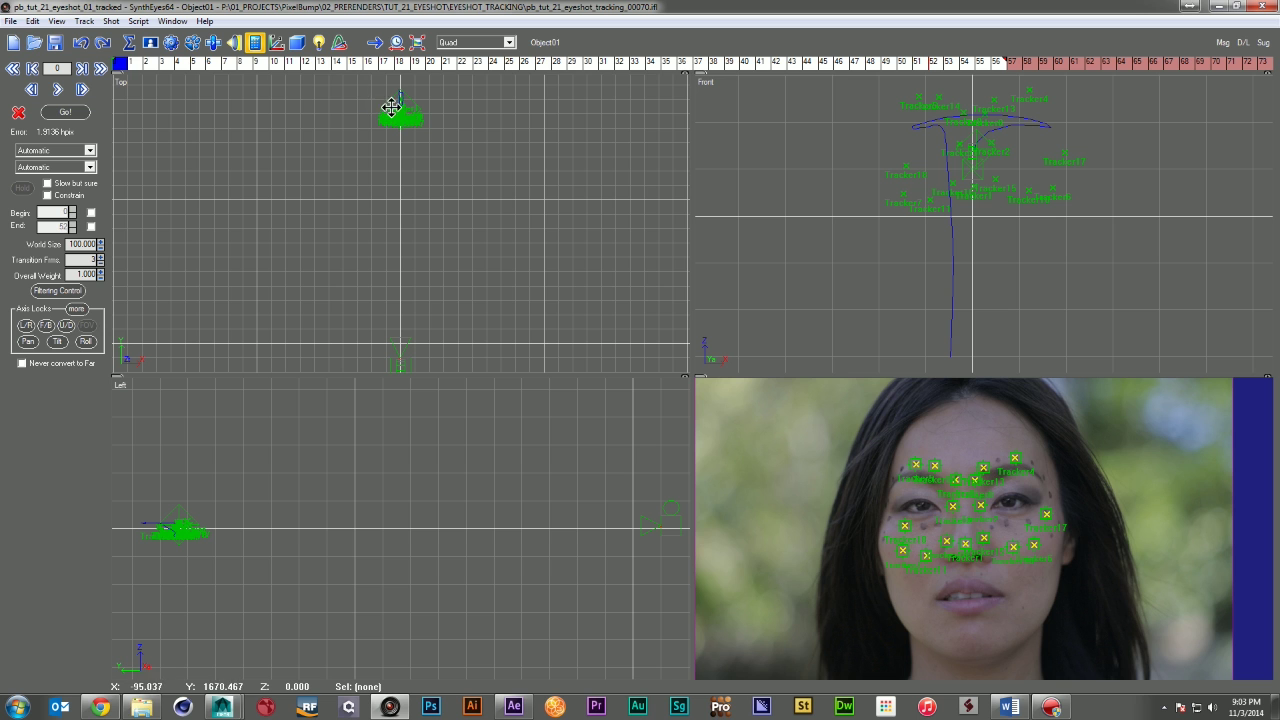
{"action": "middle_click_drag", "start_coordinate": [417, 118], "coordinate": [357, 217]}
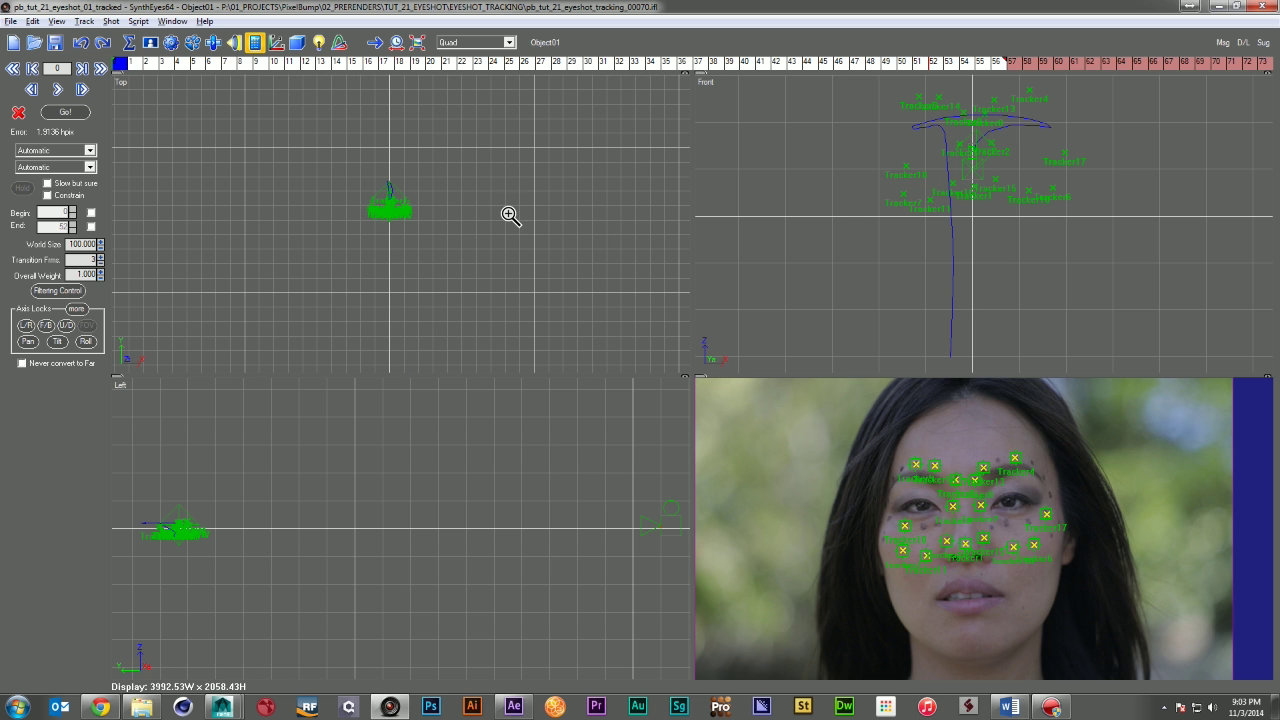
{"action": "right_click_drag", "start_coordinate": [529, 209], "coordinate": [1197, 68]}
{"action": "right_click_drag", "start_coordinate": [454, 226], "coordinate": [618, 86]}
{"action": "middle_click_drag", "start_coordinate": [345, 222], "coordinate": [471, 294]}
{"action": "right_click_drag", "start_coordinate": [471, 294], "coordinate": [1117, 123]}
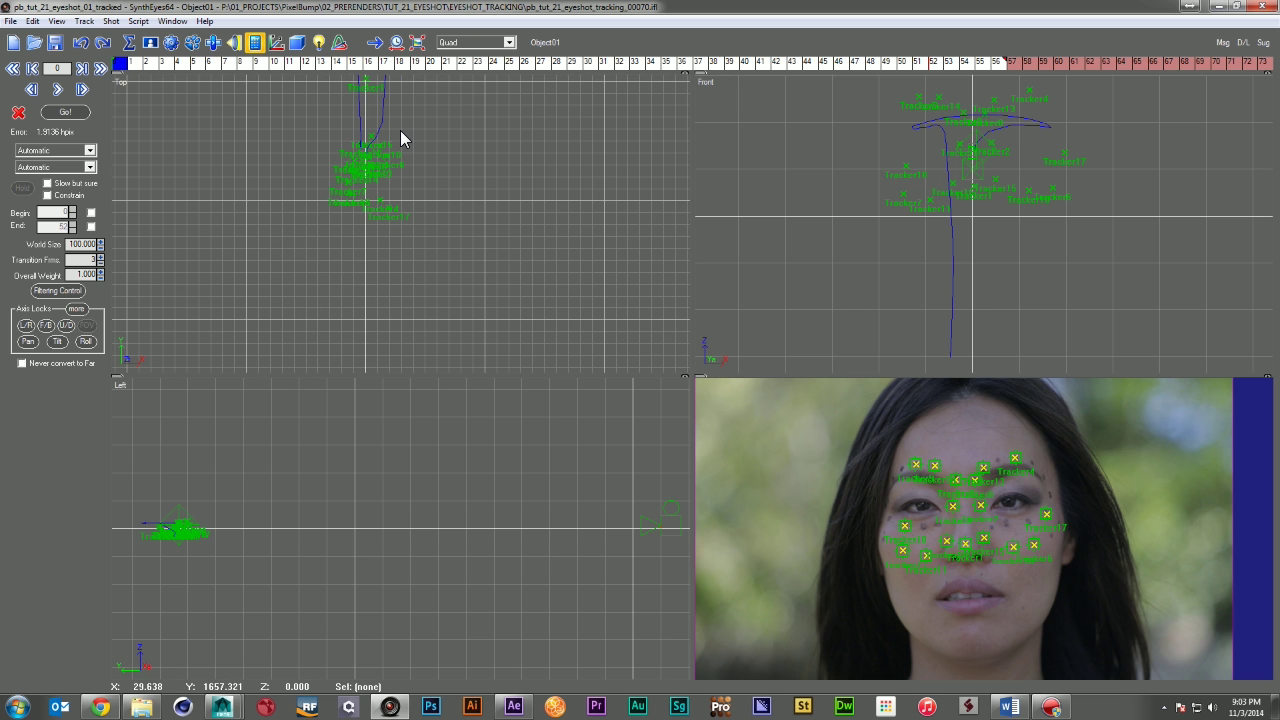
{"action": "scroll", "coordinate": [403, 162], "scroll_direction": "up", "scroll_amount": 2}
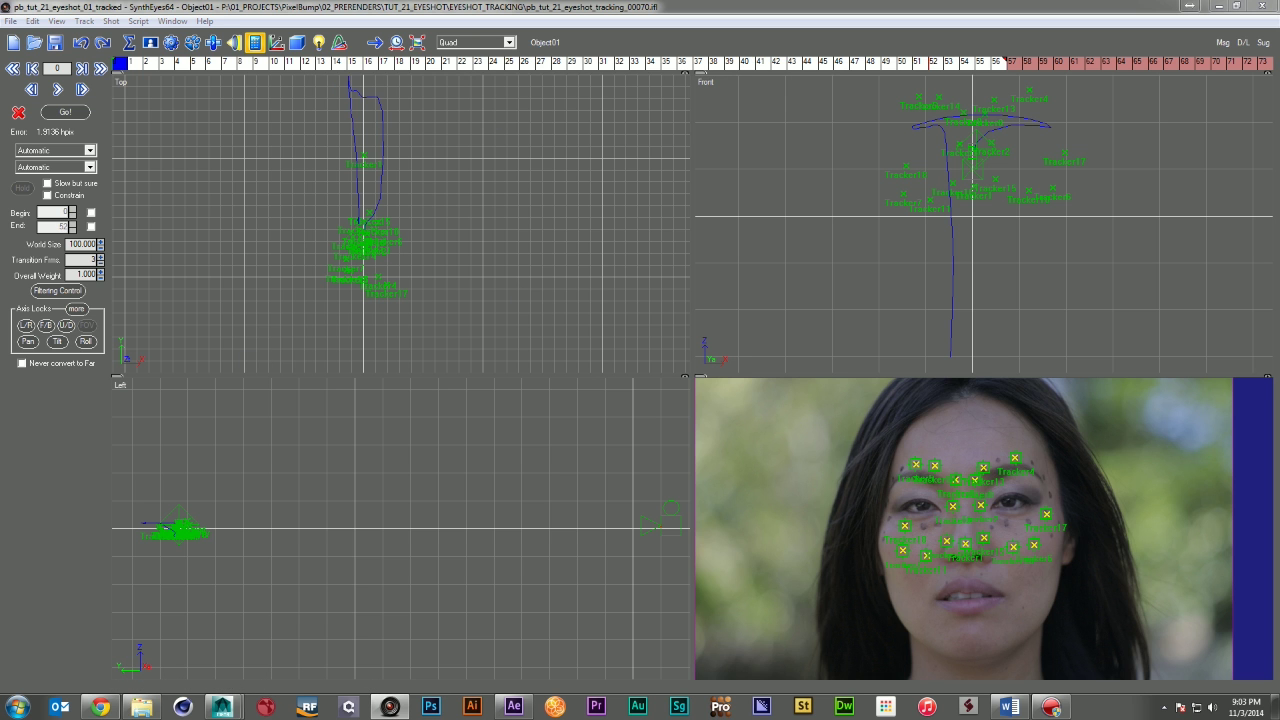
Bring back the Graph Editor and switch the tracker list from alphabetical order to sorting by error
{"action": "mouse_move", "coordinate": [1279, 124]}
{"action": "left_mouse_down"}
{"action": "mouse_move", "coordinate": [468, 124]}
{"action": "mouse_move", "coordinate": [502, 146]}
{"action": "mouse_move", "coordinate": [1279, 140]}
{"action": "left_mouse_up"}
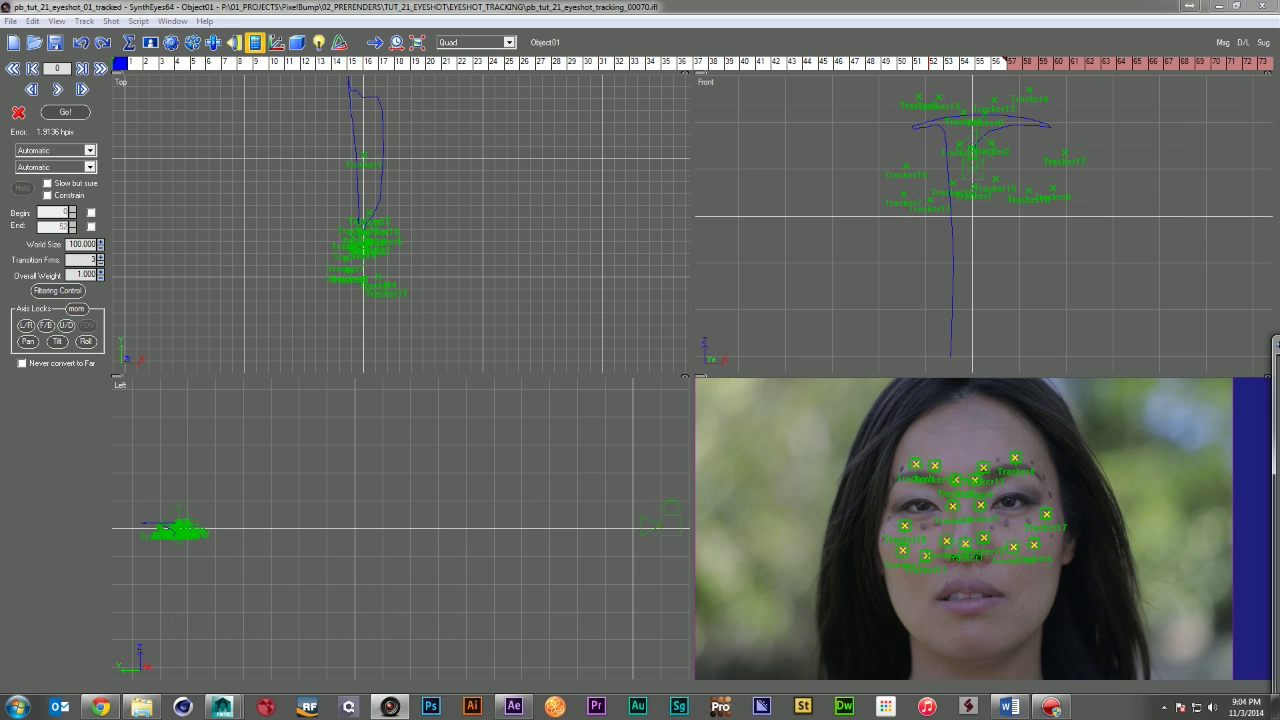
{"action": "left_click_drag", "start_coordinate": [1278, 344], "coordinate": [1279, 344]}
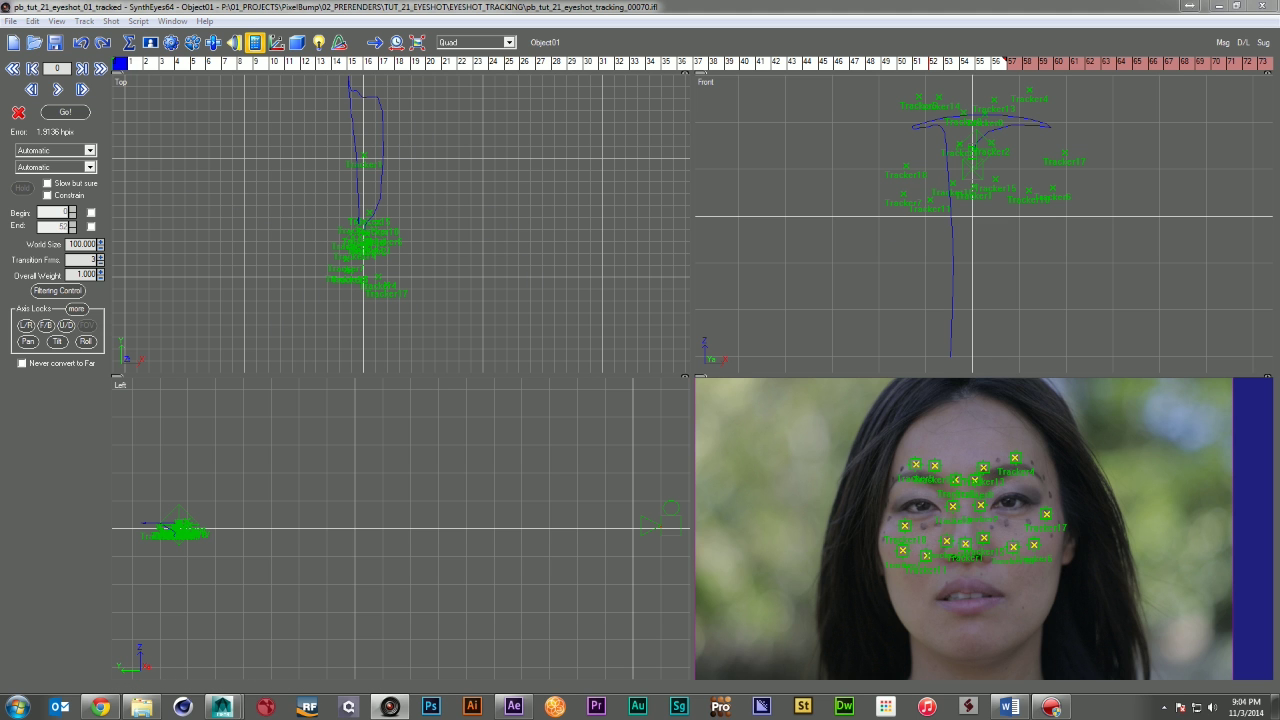
{"action": "left_click_drag", "start_coordinate": [1279, 112], "coordinate": [412, 110]}
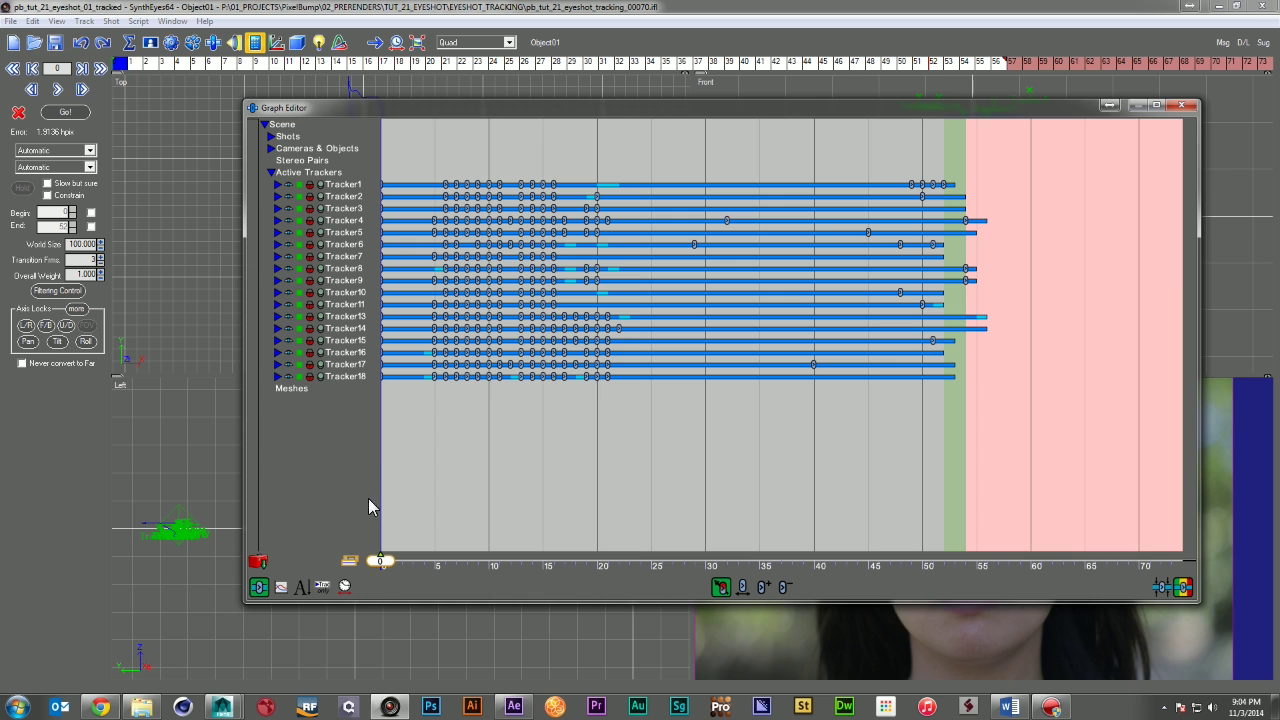
{"action": "left_click", "coordinate": [304, 589]}
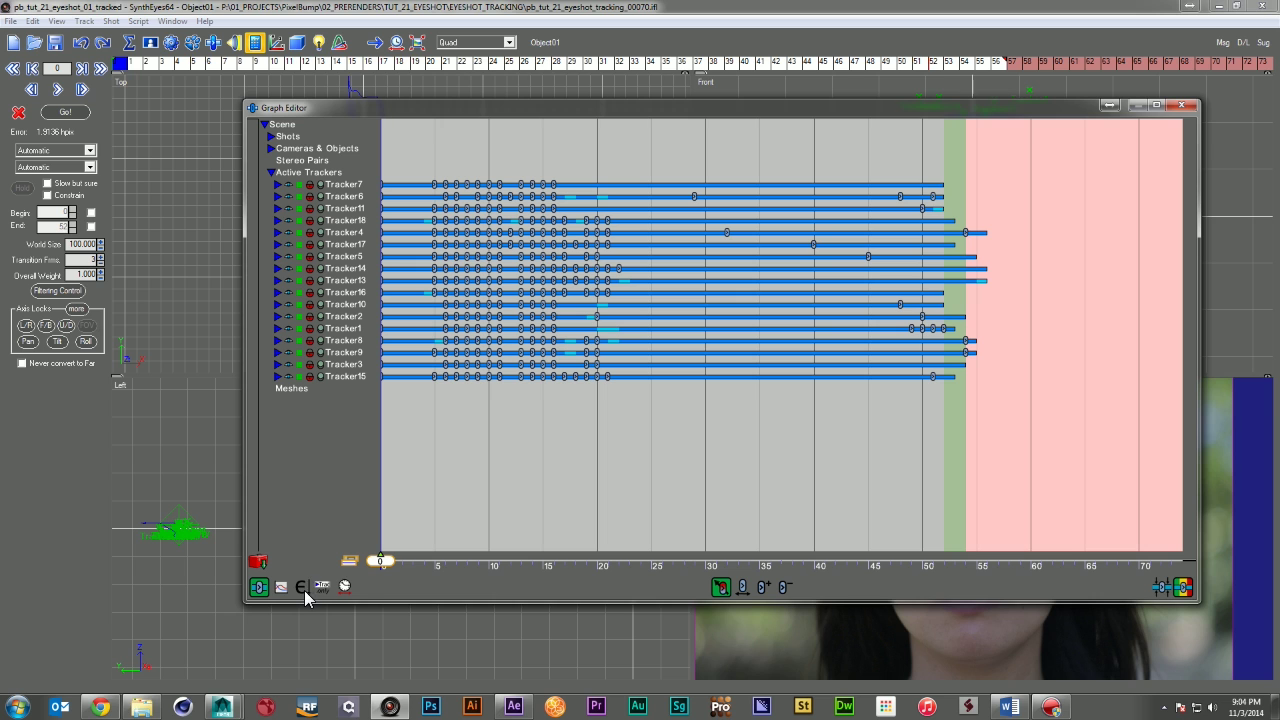
Select the first eight trackers in the error-sorted list, from Tracker7 through Tracker14, and set the Graph Editor aside
{"action": "left_click", "coordinate": [340, 185]}
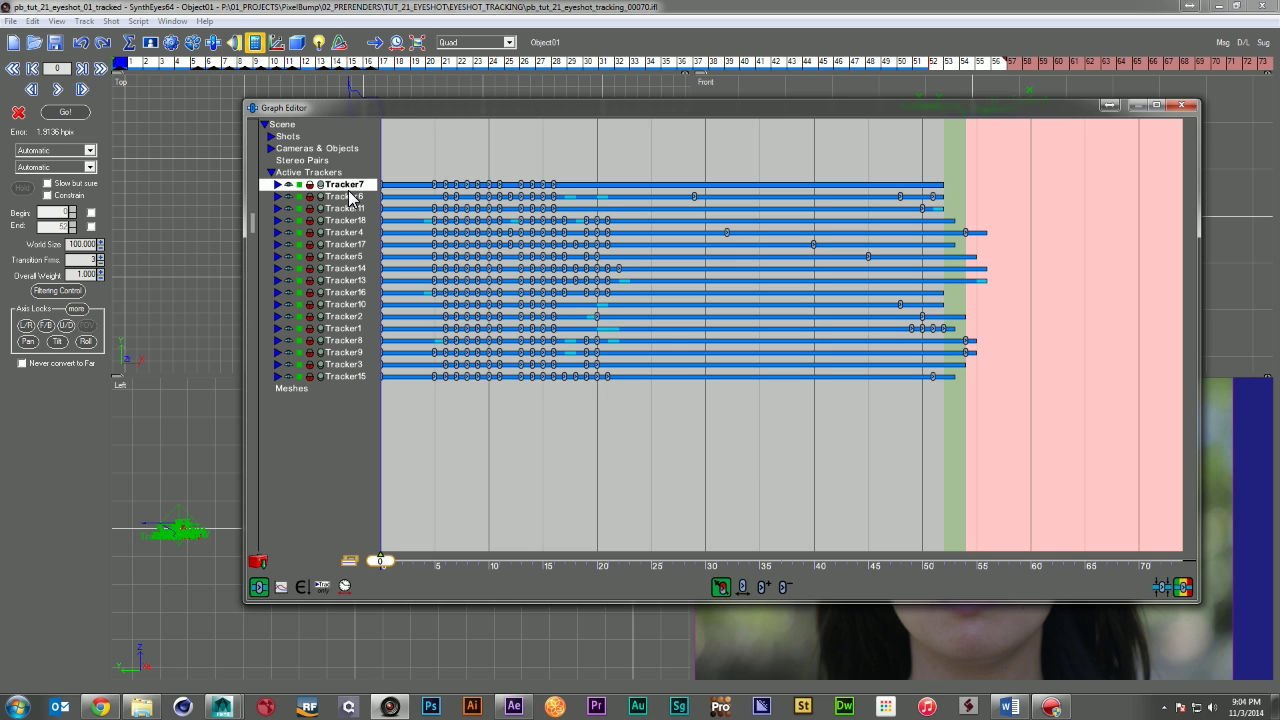
{"action": "left_click_drag", "start_coordinate": [350, 197], "coordinate": [360, 273]}
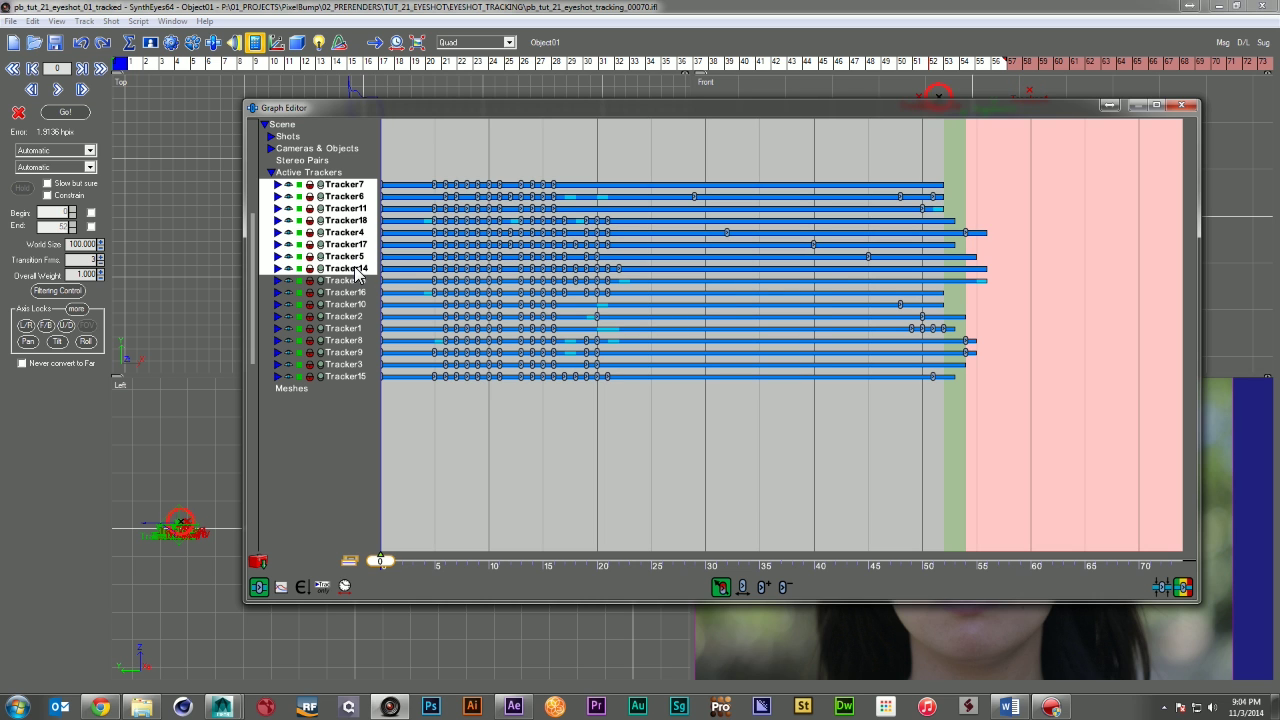
{"action": "left_click", "coordinate": [508, 106]}
{"action": "left_click", "coordinate": [494, 88]}
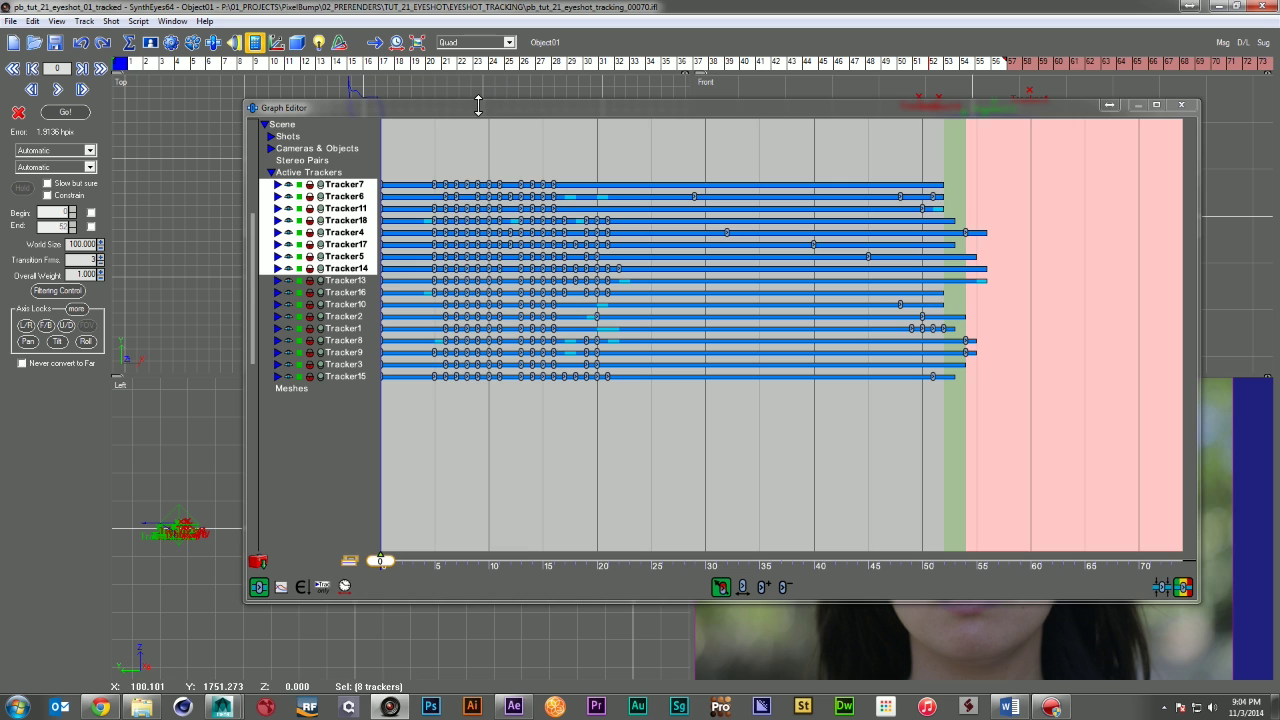
{"action": "left_click_drag", "start_coordinate": [476, 107], "coordinate": [1279, 130]}
{"action": "left_click", "coordinate": [60, 7]}
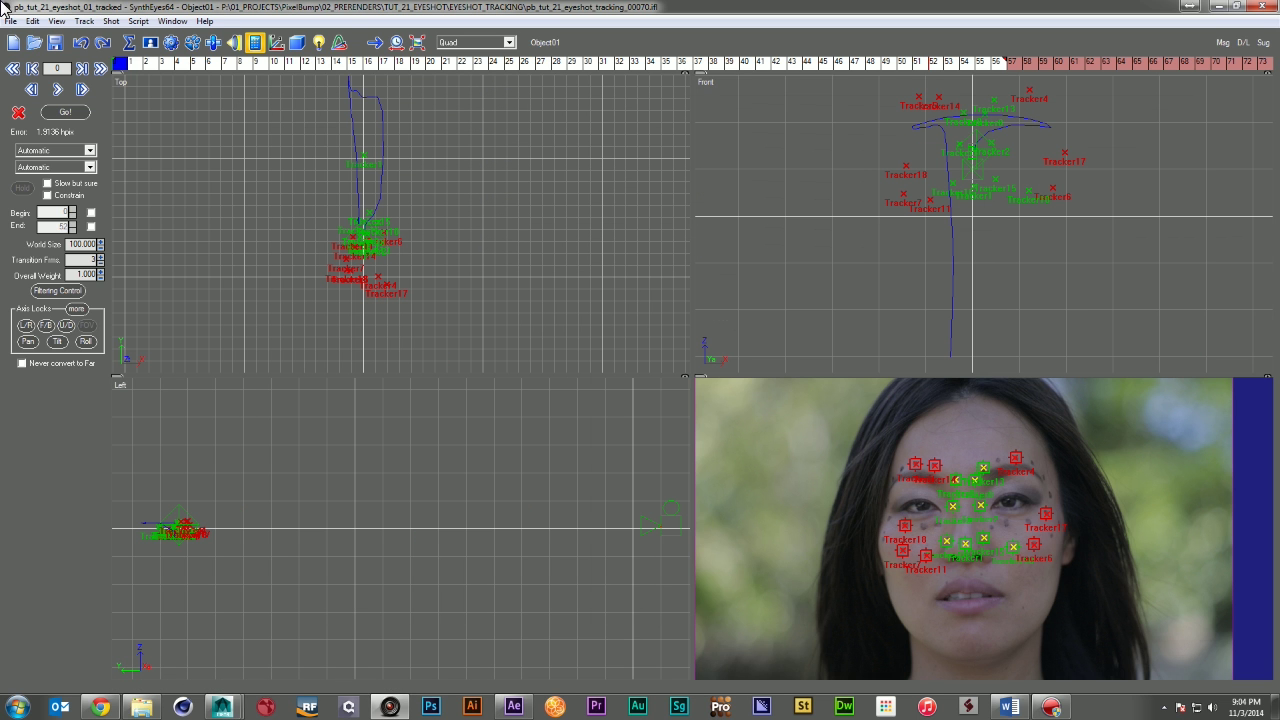
Fine-tune only the selected trackers with the HiRes resampling set to Linear x 8, and close the fine-tuning dialog
{"action": "left_click", "coordinate": [80, 22]}
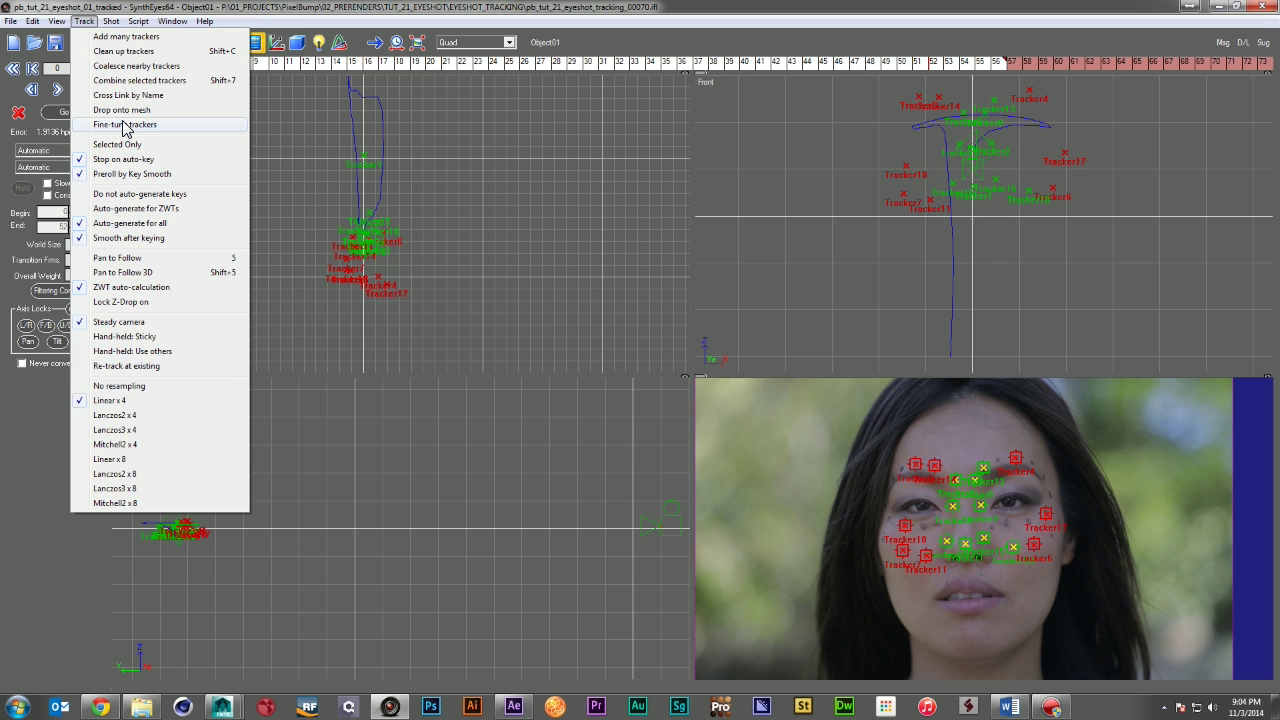
{"action": "left_click", "coordinate": [124, 124]}
{"action": "left_click", "coordinate": [645, 386]}
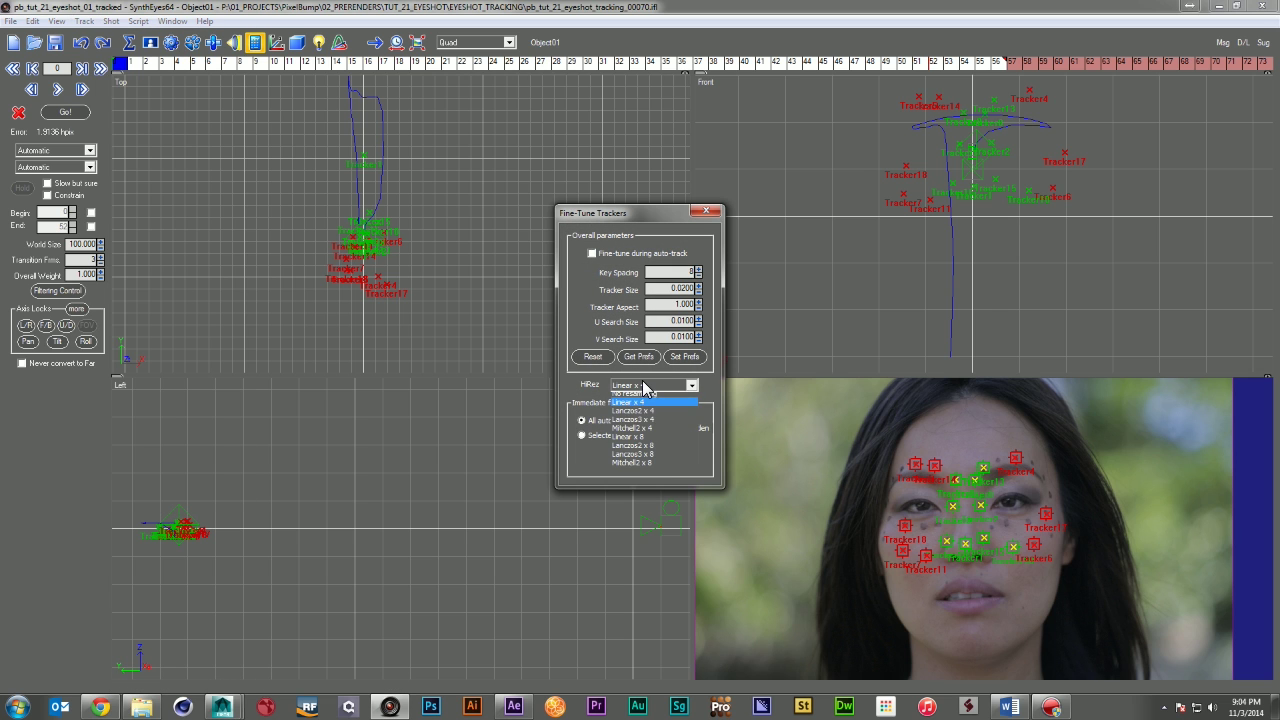
{"action": "left_click", "coordinate": [651, 441]}
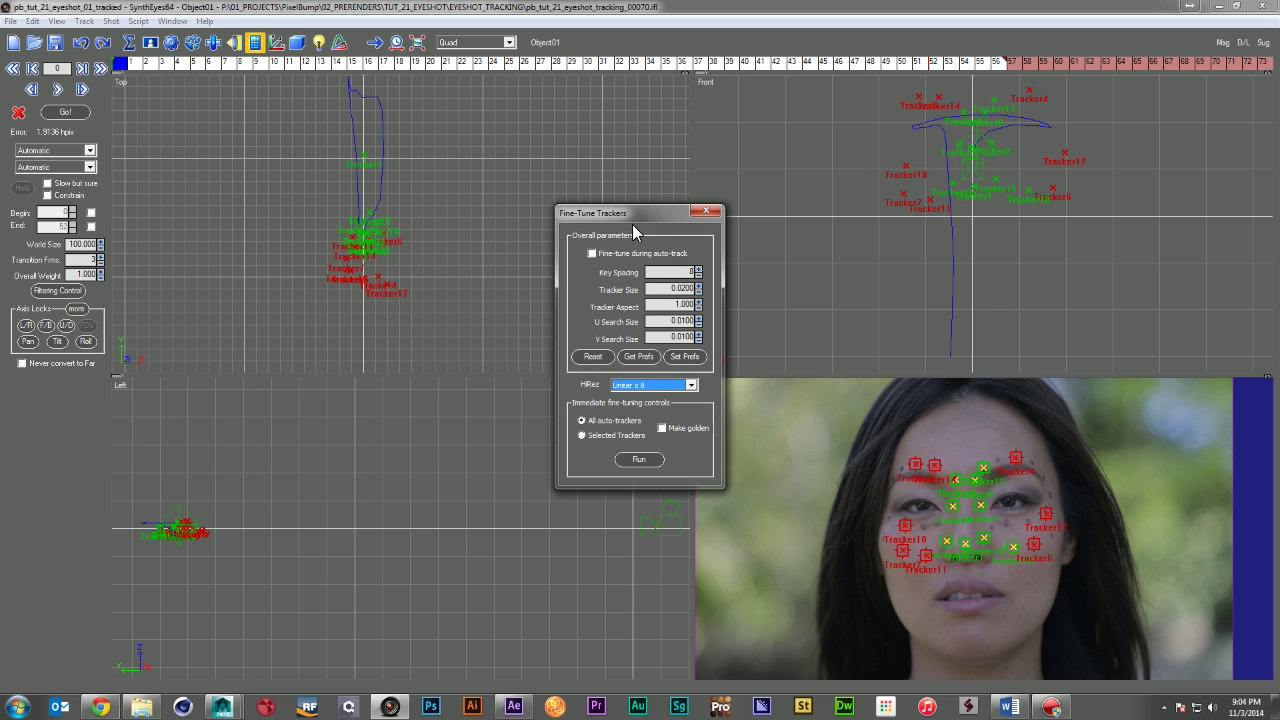
{"action": "left_click", "coordinate": [583, 436]}
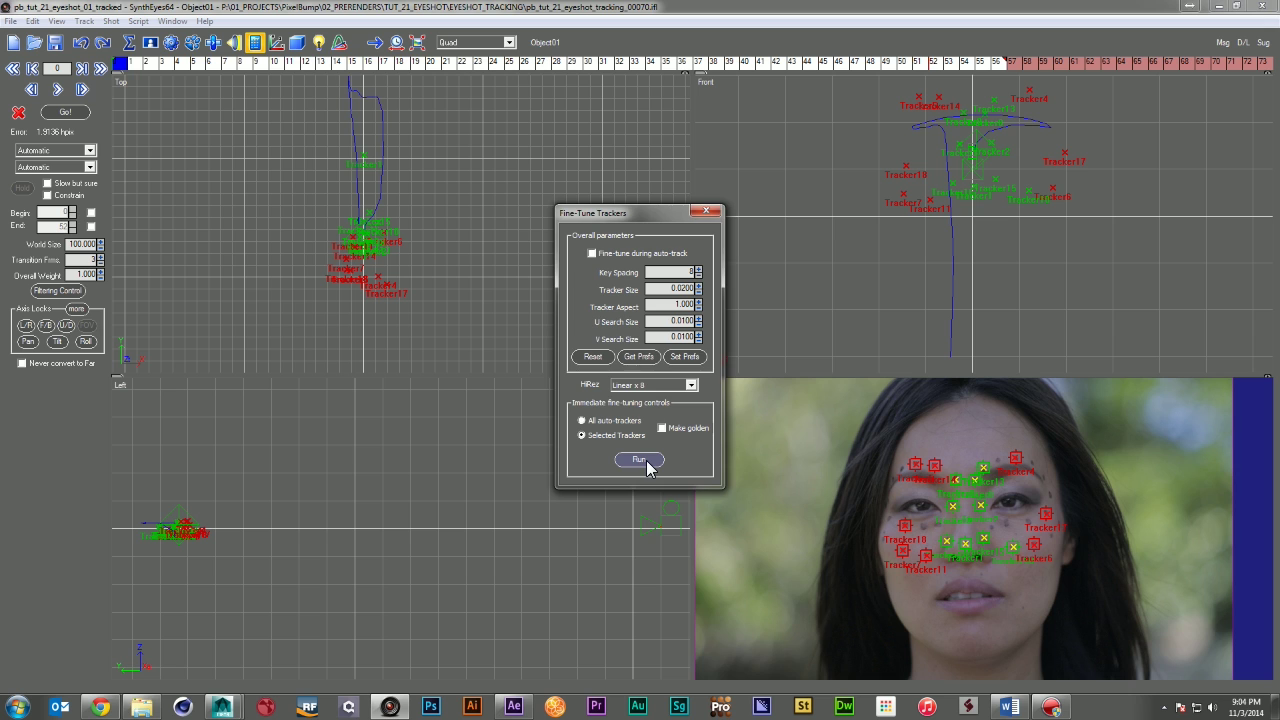
{"action": "left_click", "coordinate": [641, 460]}
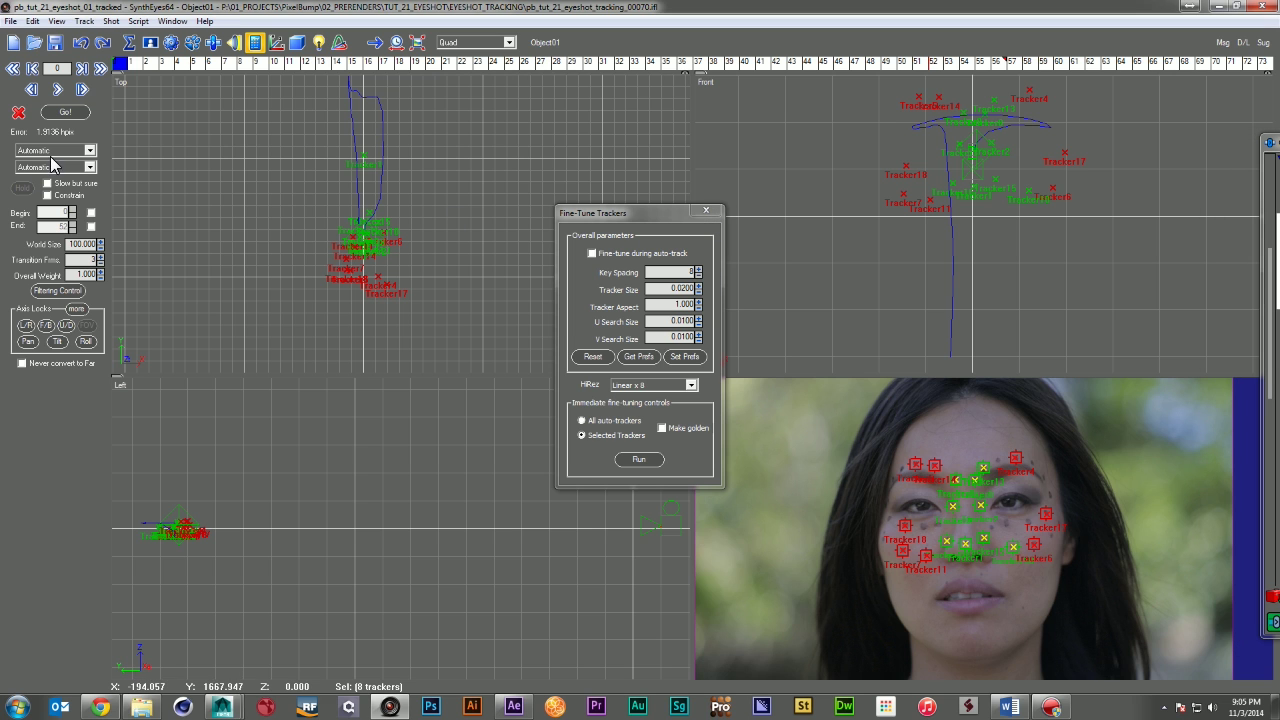
{"action": "left_click", "coordinate": [706, 214]}
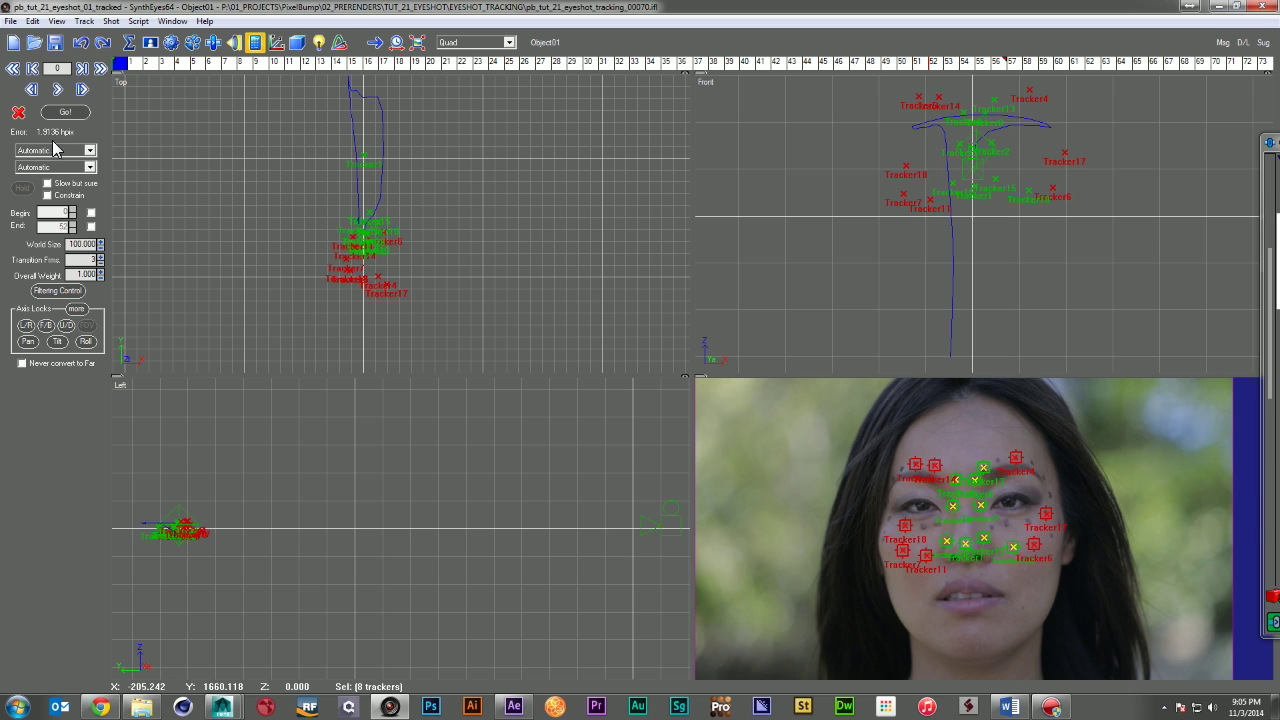
Set the solver to Refine with Slow but sure enabled, re-solve the head object and accept the solve report
{"action": "left_click", "coordinate": [56, 151]}
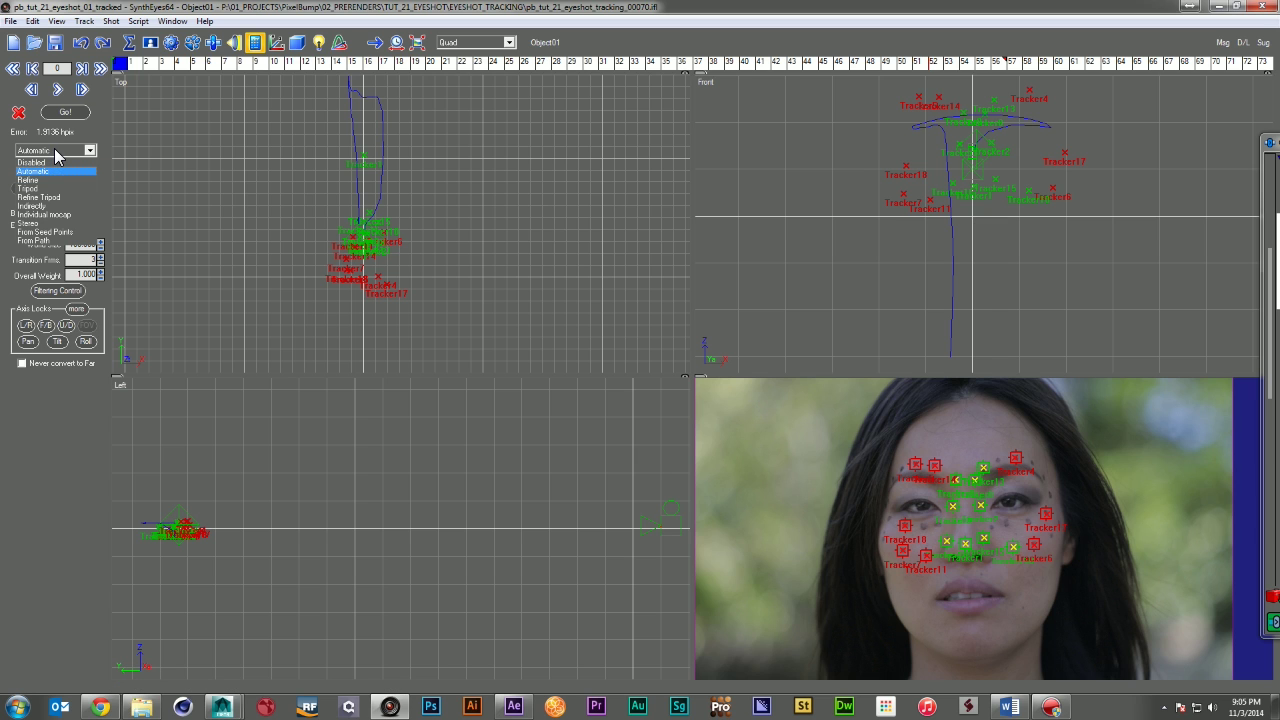
{"action": "left_click", "coordinate": [43, 181]}
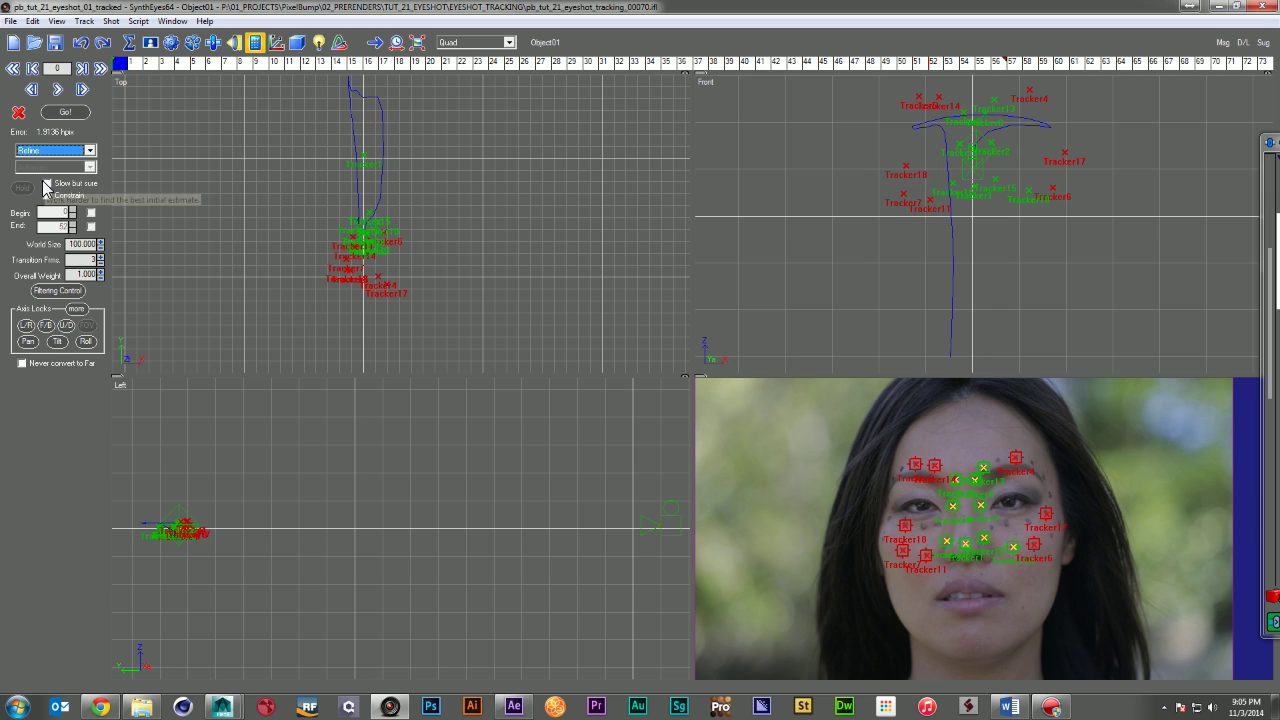
{"action": "left_click", "coordinate": [47, 184]}
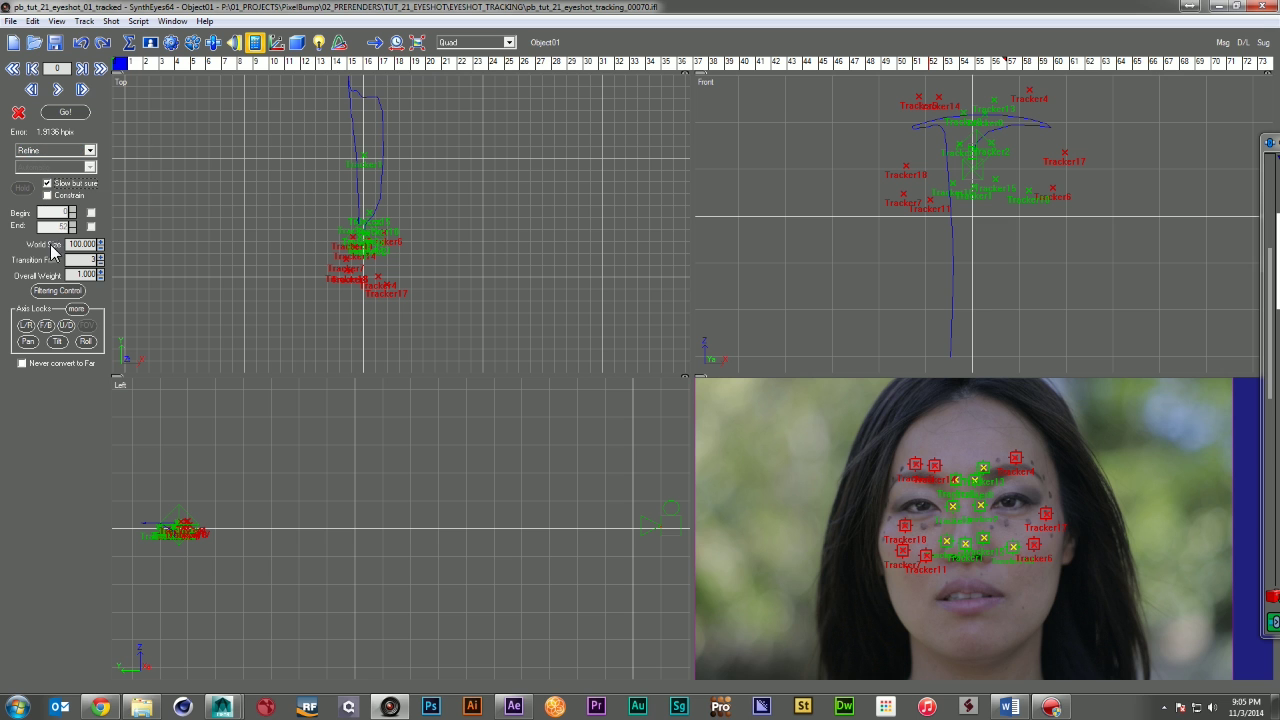
{"action": "left_click", "coordinate": [62, 112]}
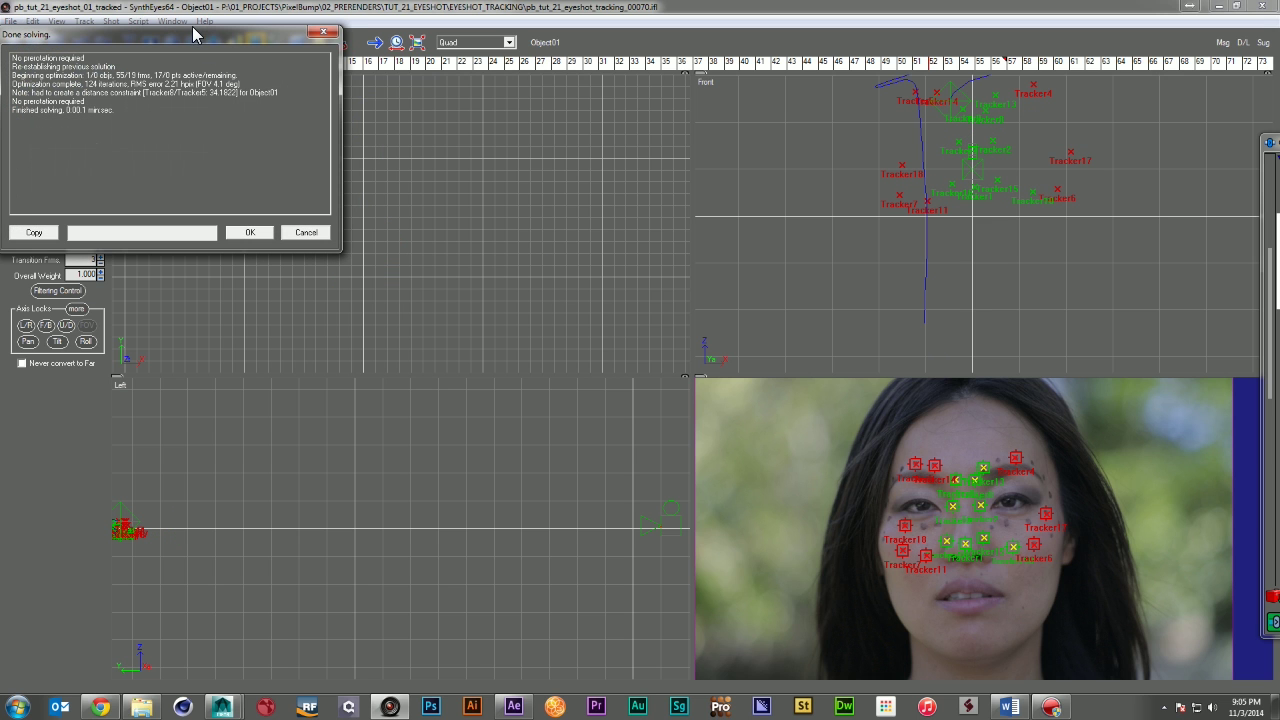
{"action": "left_click_drag", "start_coordinate": [195, 35], "coordinate": [422, 176]}
{"action": "left_click", "coordinate": [480, 374]}
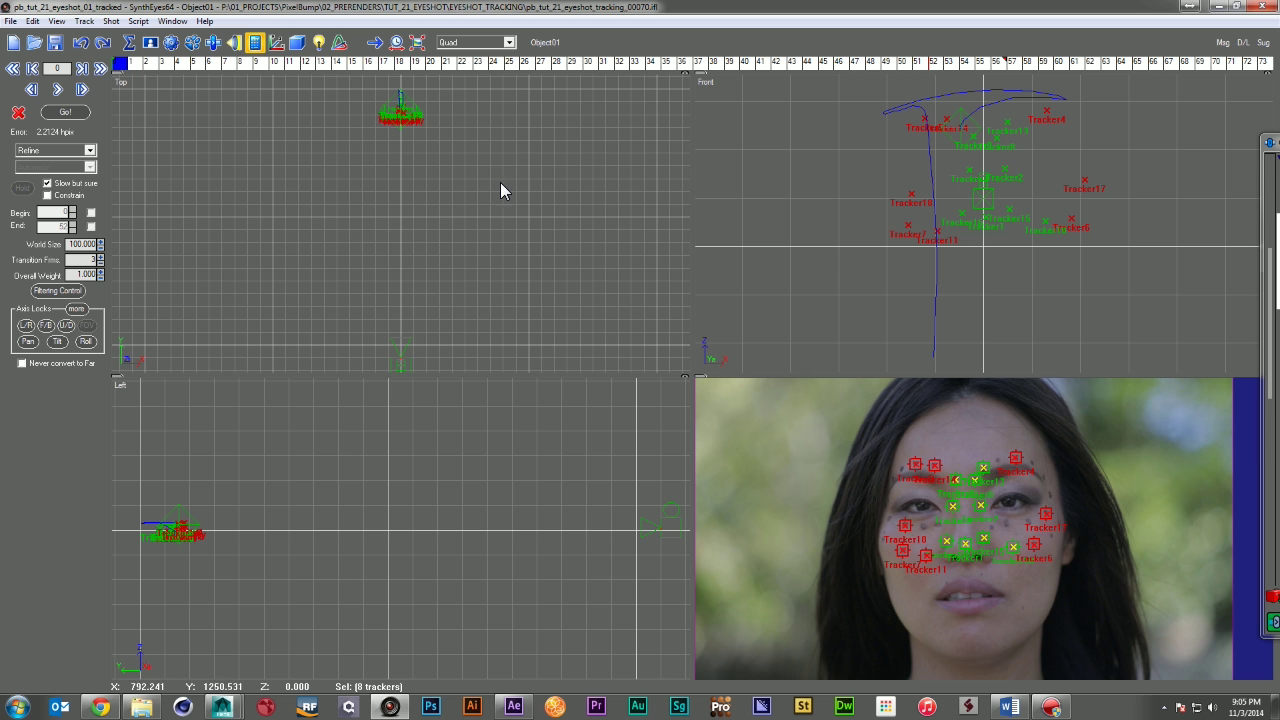
Select all 17 facial trackers and fine-tune only the selected trackers with HiRes at Linear x 8
{"action": "middle_click_drag", "start_coordinate": [486, 163], "coordinate": [486, 329]}
{"action": "right_click_drag", "start_coordinate": [420, 285], "coordinate": [376, 184]}
{"action": "right_click_drag", "start_coordinate": [453, 323], "coordinate": [231, 129]}
{"action": "right_click_drag", "start_coordinate": [316, 222], "coordinate": [308, 166]}
{"action": "middle_click_drag", "start_coordinate": [324, 178], "coordinate": [401, 233]}
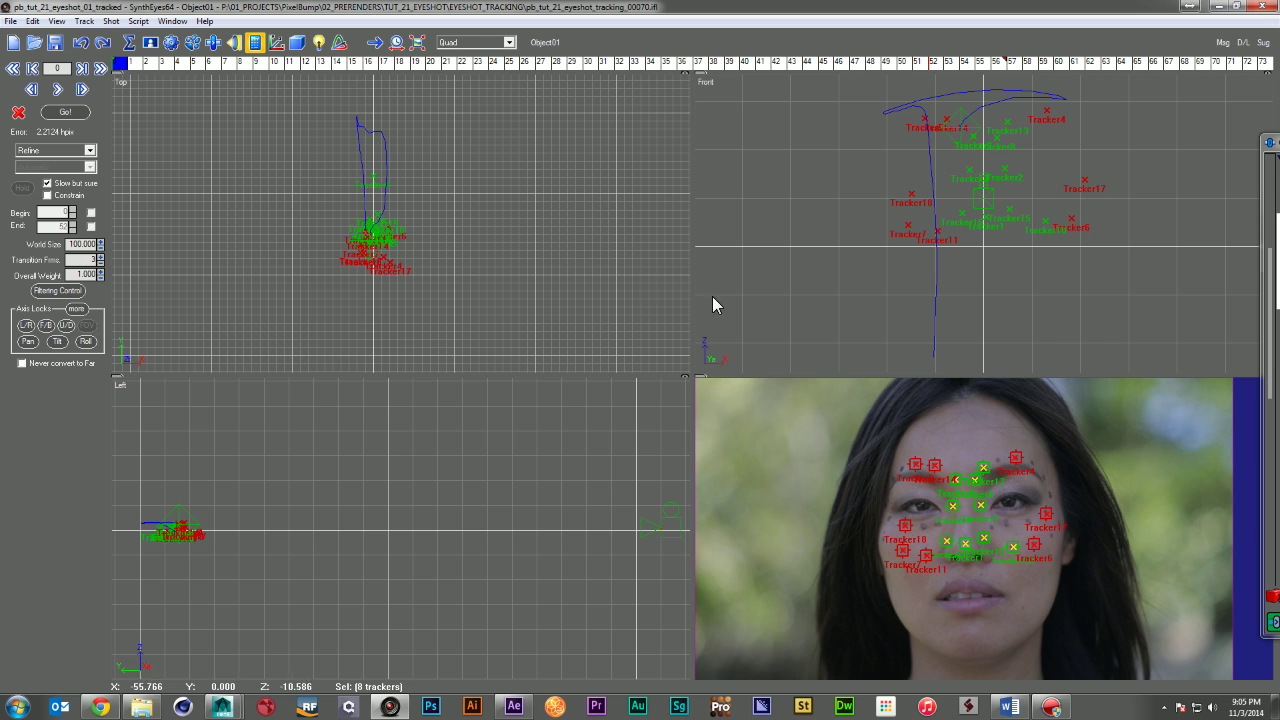
{"action": "mouse_move", "coordinate": [1032, 424]}
{"action": "left_mouse_down"}
{"action": "mouse_move", "coordinate": [1062, 650]}
{"action": "mouse_move", "coordinate": [1018, 411]}
{"action": "left_mouse_up"}
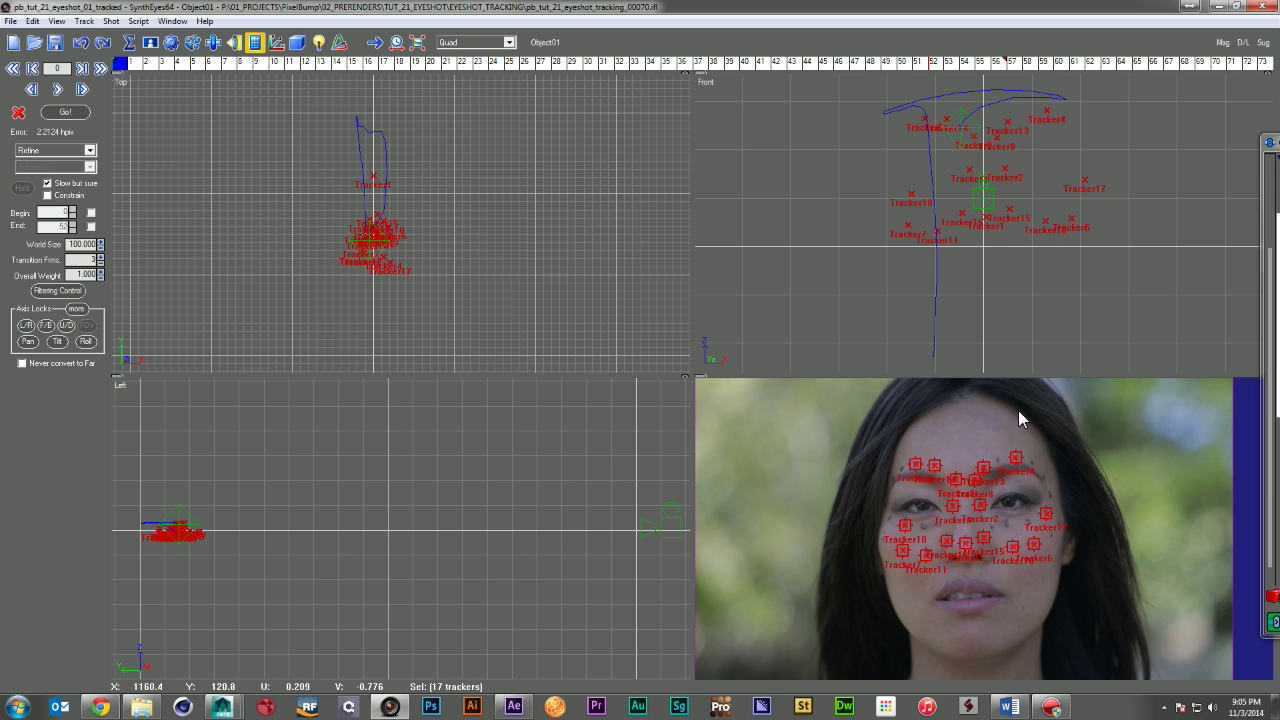
{"action": "left_click", "coordinate": [111, 21]}
{"action": "mouse_move", "coordinate": [90, 24]}
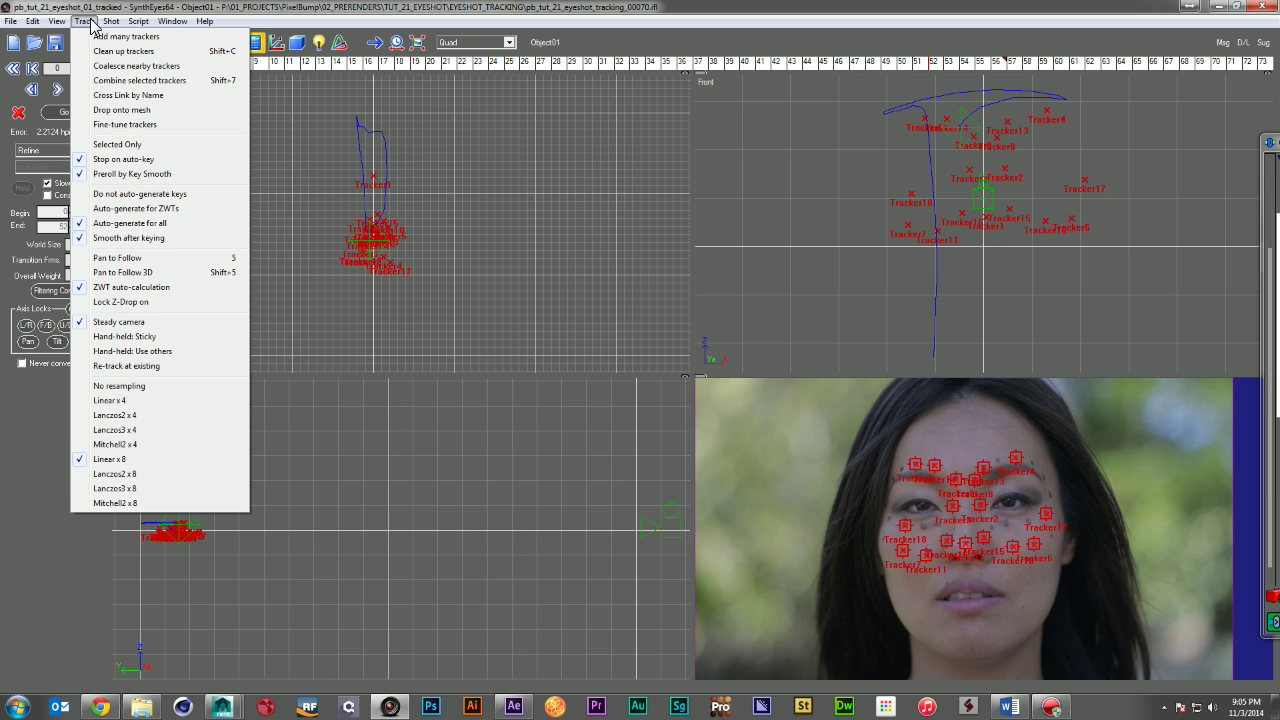
{"action": "left_click", "coordinate": [150, 125]}
{"action": "left_click", "coordinate": [610, 421]}
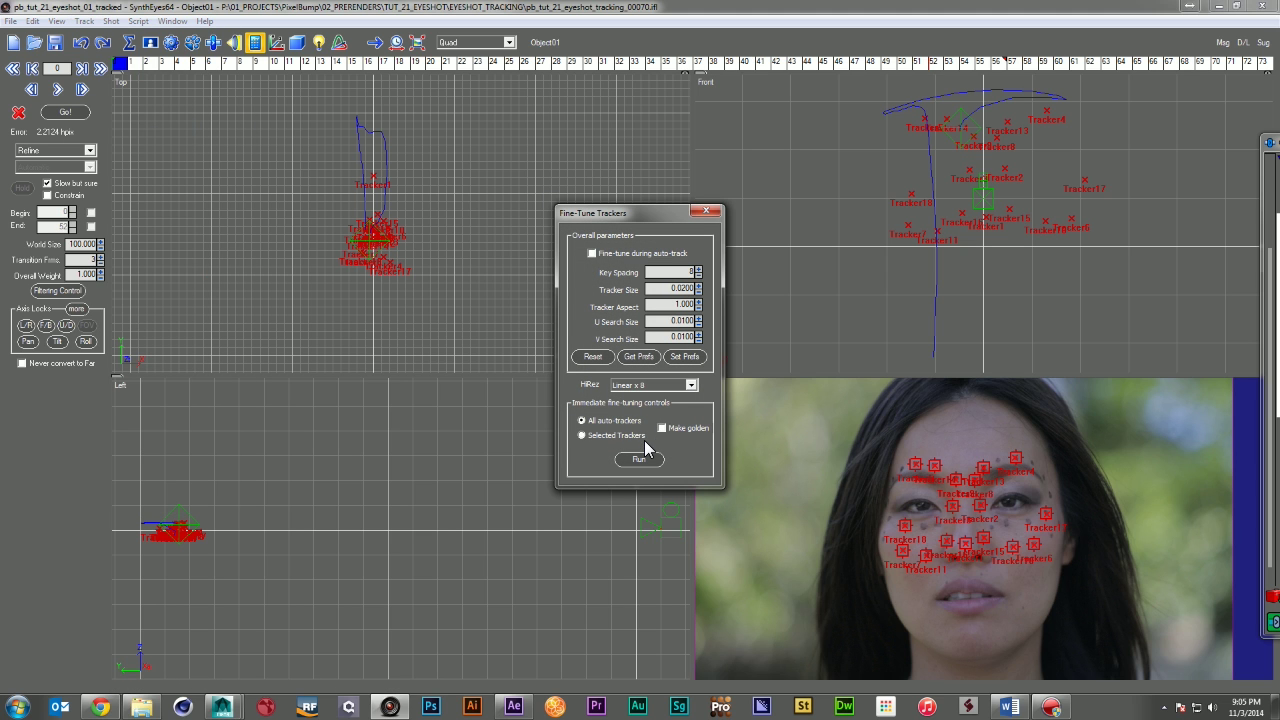
{"action": "left_click", "coordinate": [596, 436]}
{"action": "left_click", "coordinate": [639, 461]}
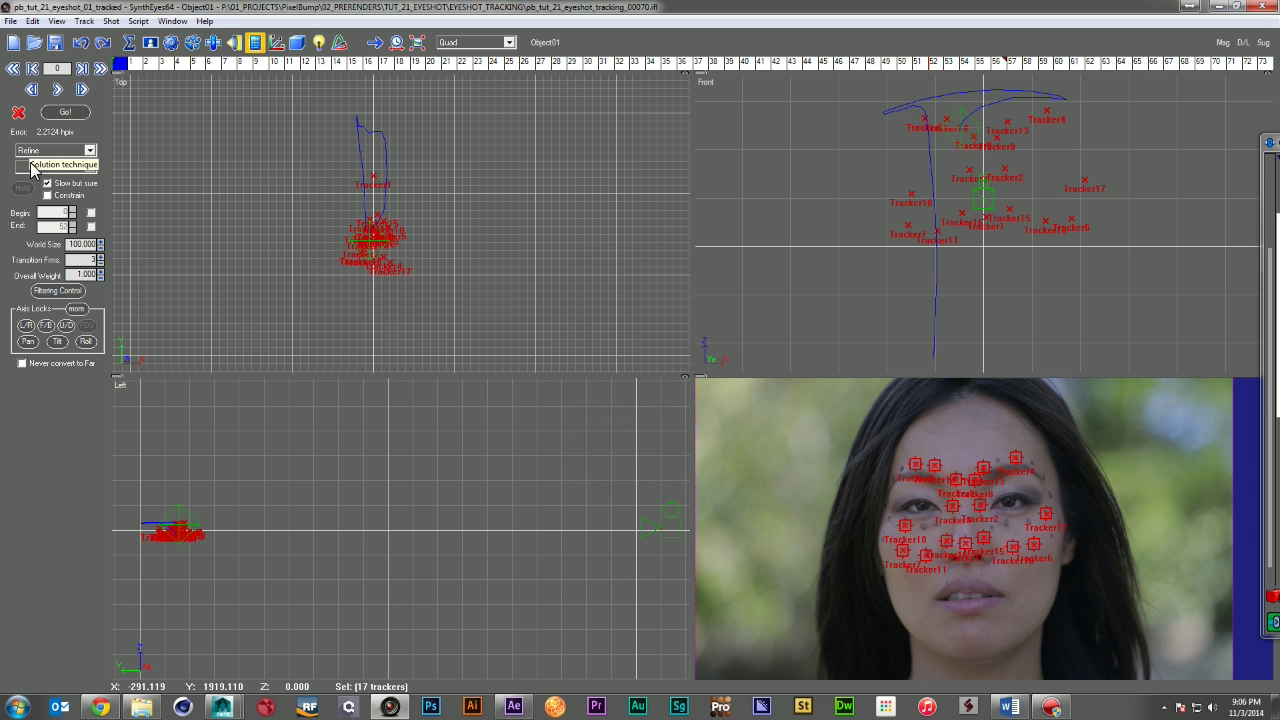
Enable Constrain alongside Slow but sure, re-solve the head object in Refine mode, accept the report and inspect the motion path from above
{"action": "left_click", "coordinate": [48, 196]}
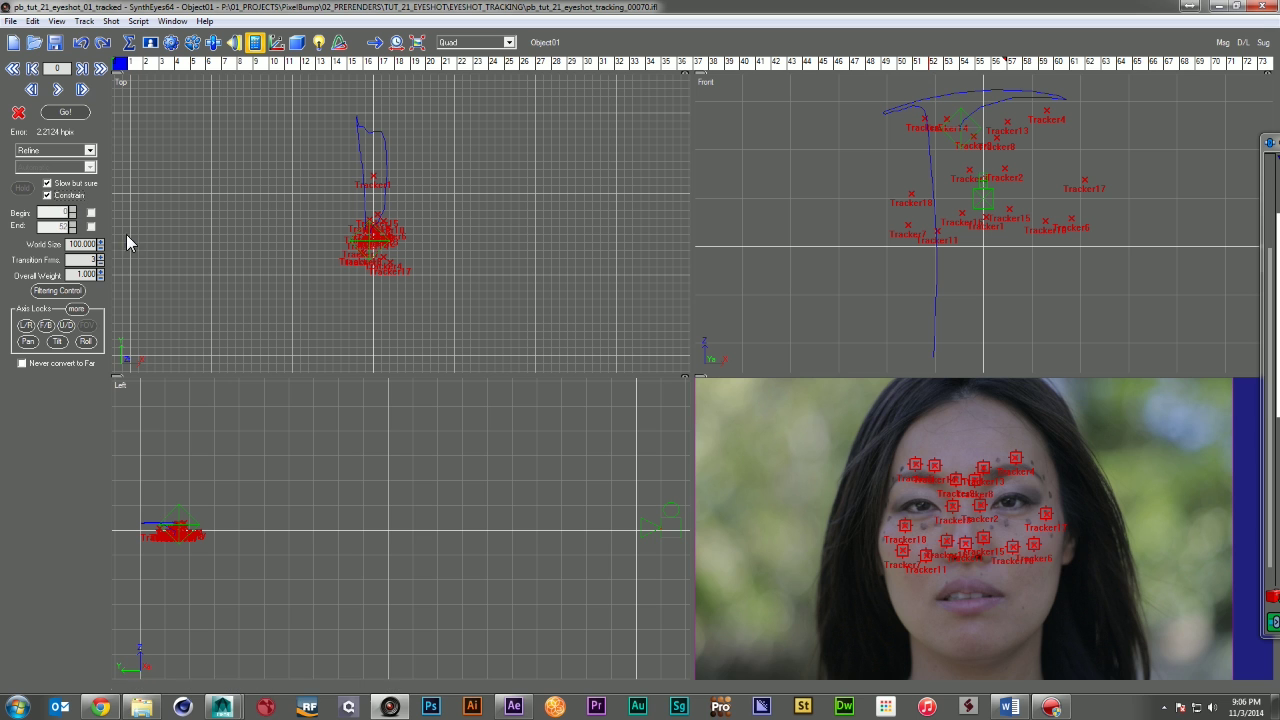
{"action": "left_click", "coordinate": [66, 113]}
{"action": "left_click", "coordinate": [480, 373]}
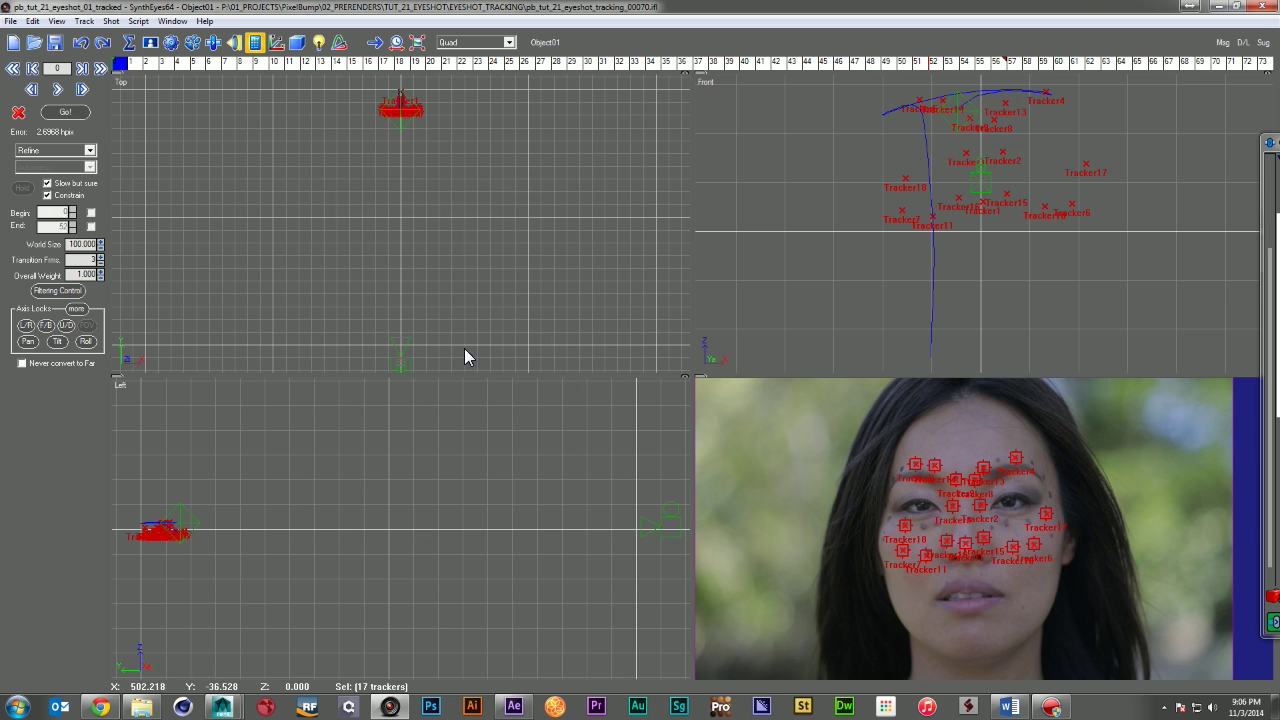
{"action": "middle_click_drag", "start_coordinate": [396, 132], "coordinate": [388, 270]}
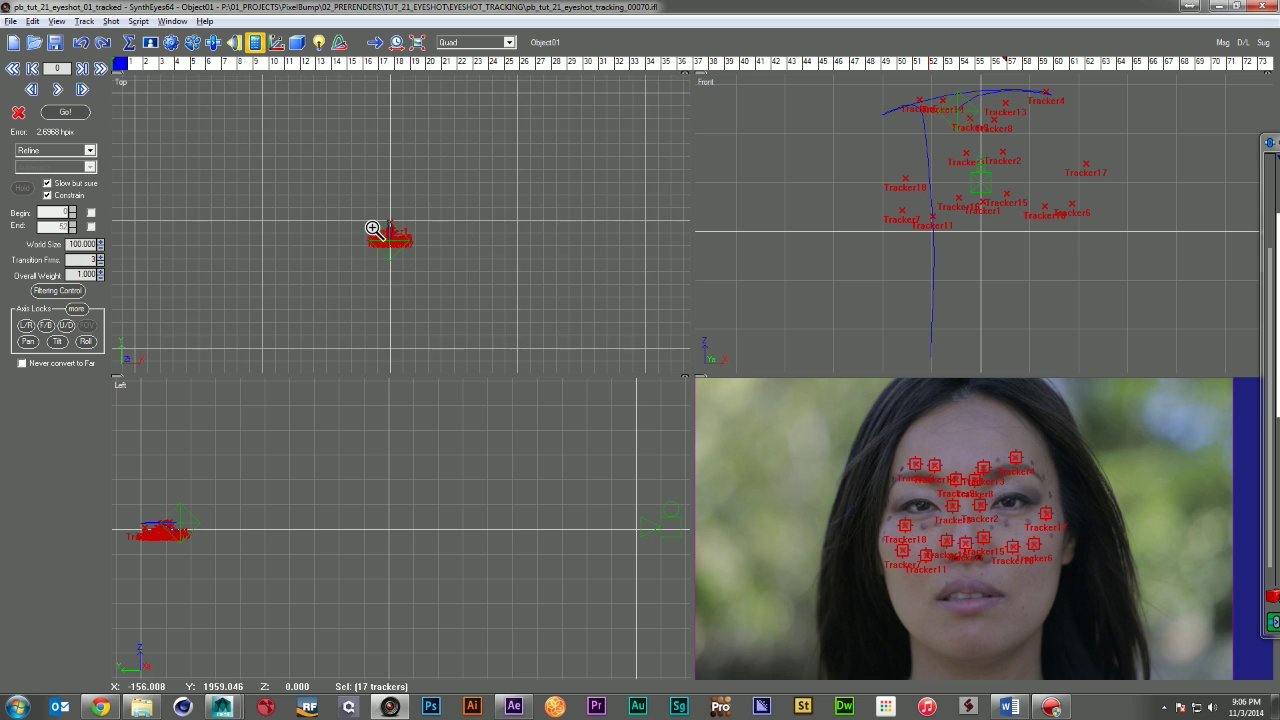
{"action": "right_click_drag", "start_coordinate": [371, 226], "coordinate": [386, 148]}
{"action": "right_click_drag", "start_coordinate": [413, 248], "coordinate": [420, 205]}
{"action": "right_click_drag", "start_coordinate": [449, 313], "coordinate": [440, 228]}
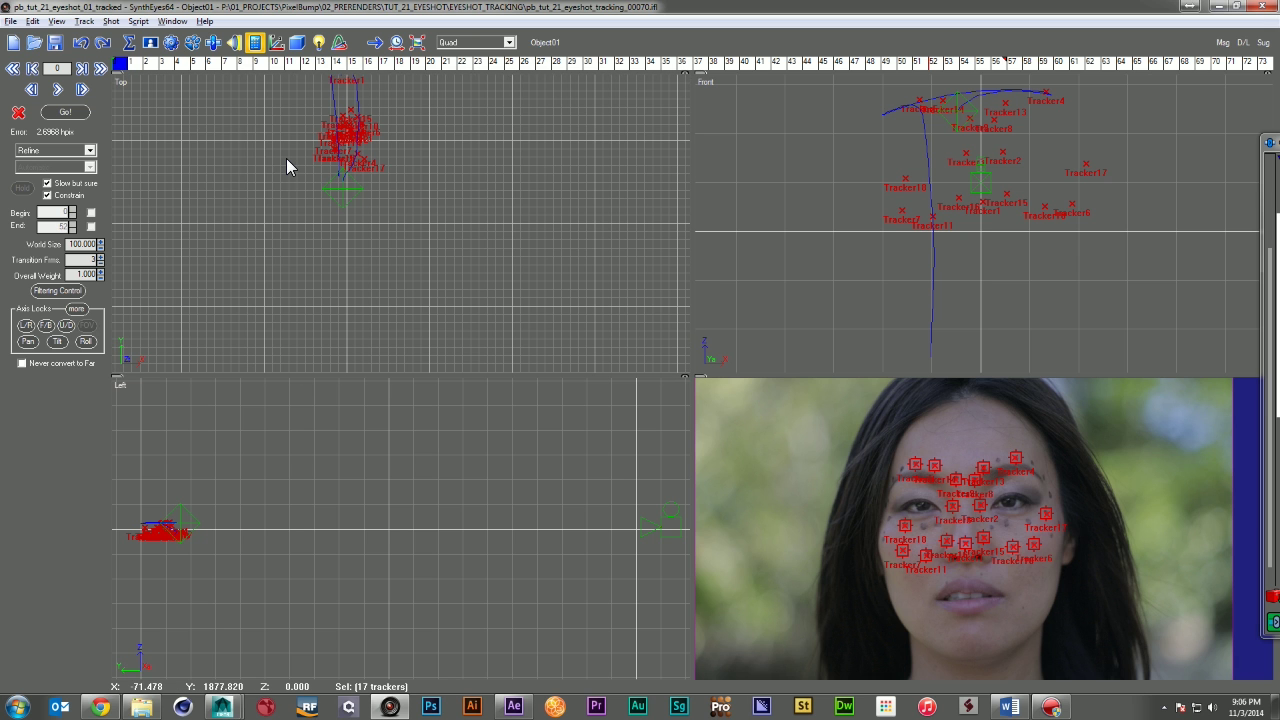
{"action": "middle_click_drag", "start_coordinate": [295, 161], "coordinate": [315, 235]}
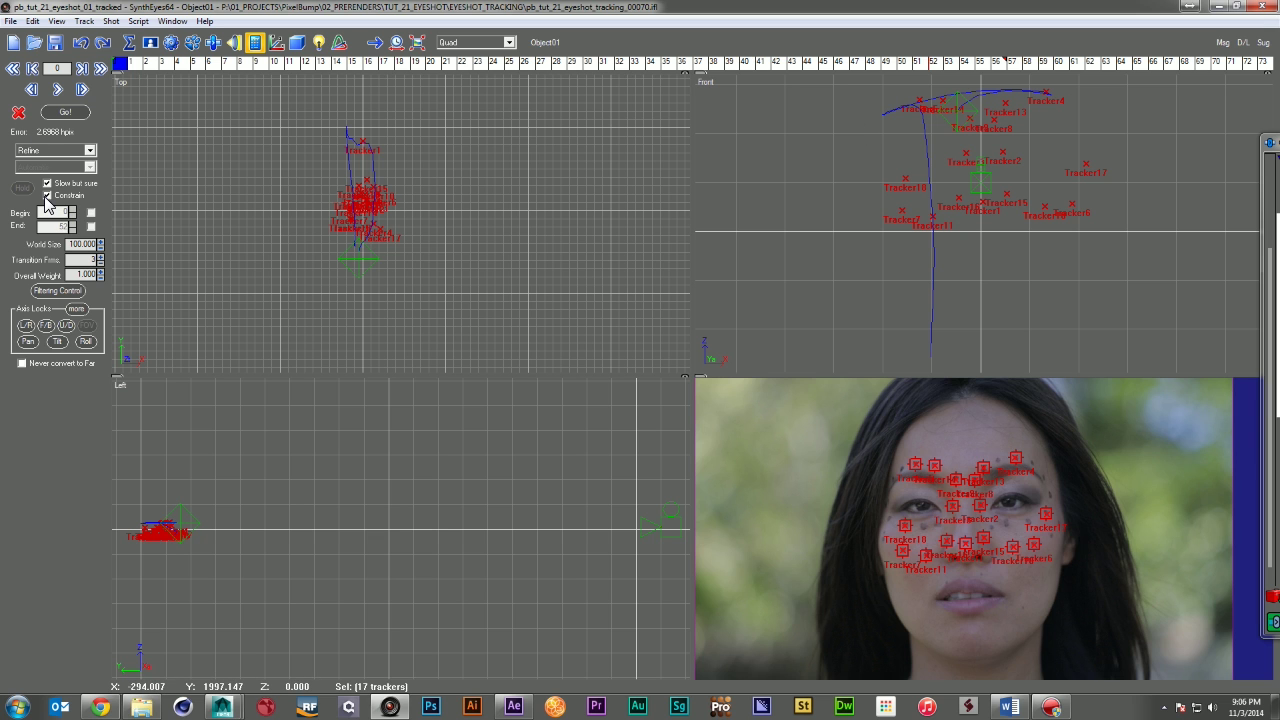
Re-solve the head object with Slow but sure turned off, then again with Constrain also off, accepting each solve report
{"action": "left_click", "coordinate": [65, 112]}
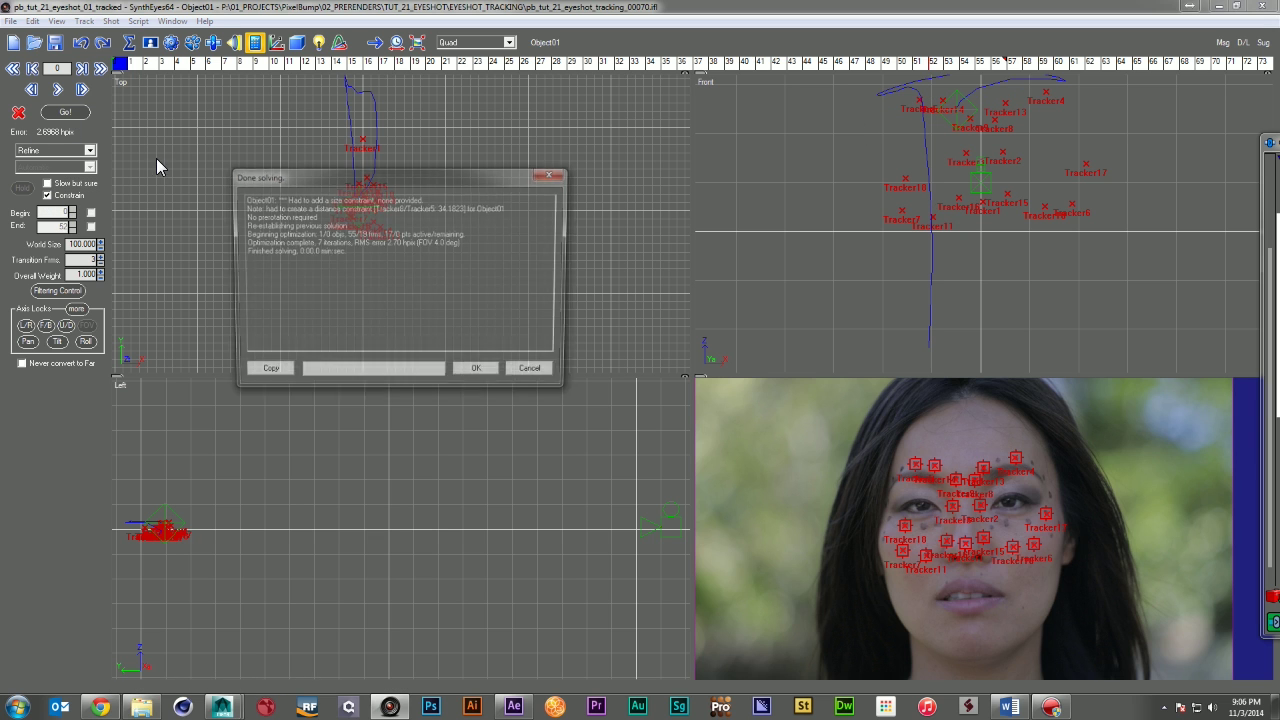
{"action": "left_click", "coordinate": [484, 372]}
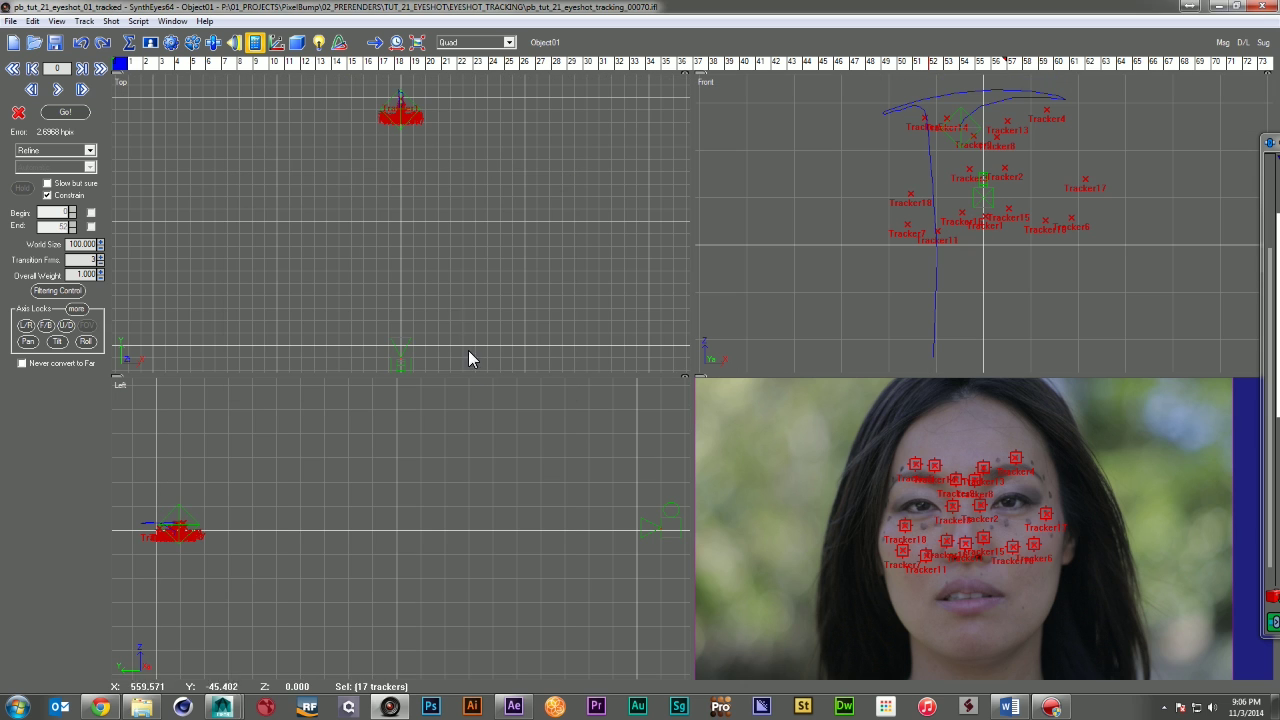
{"action": "left_click", "coordinate": [46, 186]}
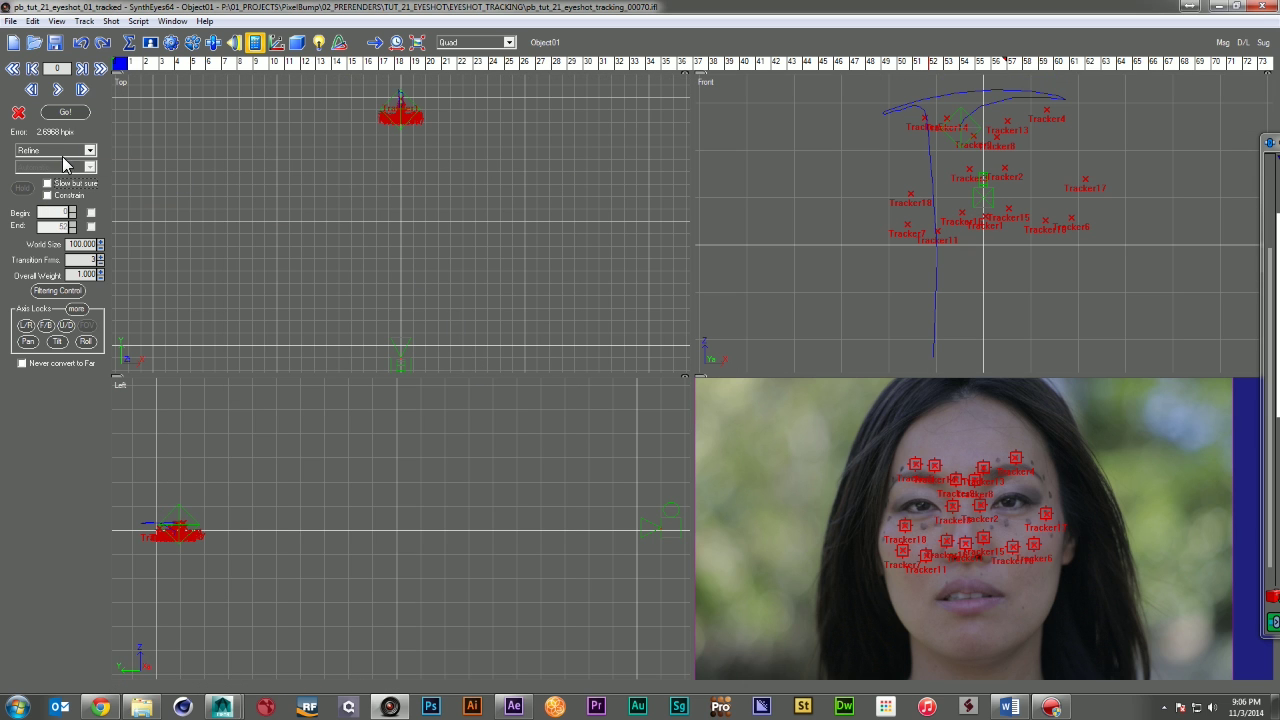
{"action": "left_click", "coordinate": [65, 112]}
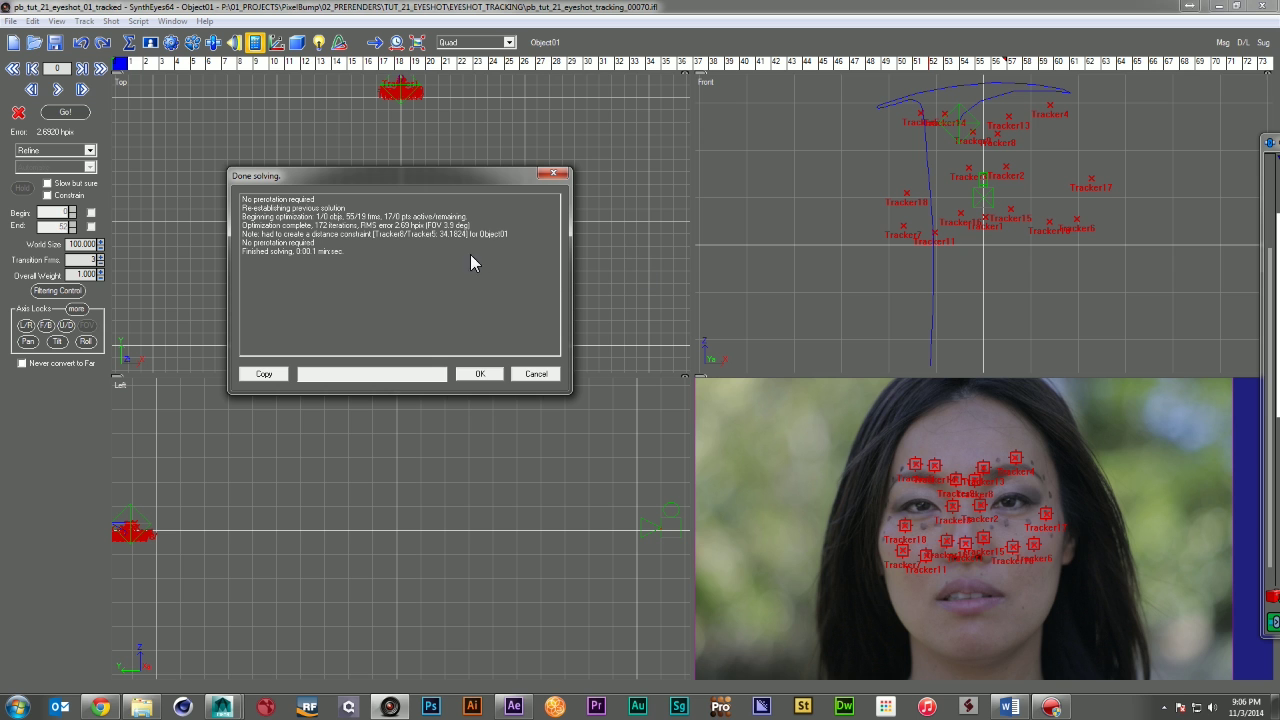
{"action": "left_click", "coordinate": [476, 375]}
{"action": "middle_click_drag", "start_coordinate": [412, 156], "coordinate": [417, 214]}
{"action": "right_click_drag", "start_coordinate": [411, 189], "coordinate": [540, 132]}
{"action": "middle_click_drag", "start_coordinate": [397, 183], "coordinate": [380, 209]}
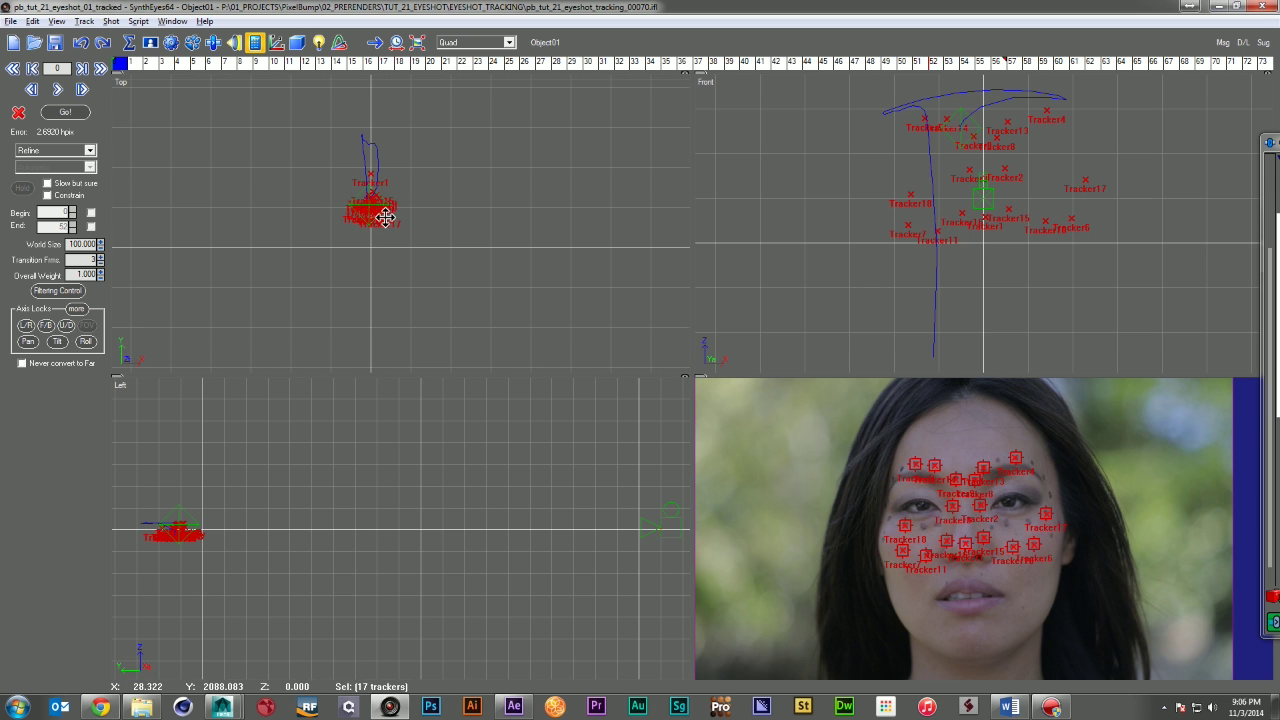
Bring back the Graph Editor and cycle the tracker list's sort order back around to sorting by error
{"action": "left_click", "coordinate": [110, 21]}
{"action": "mouse_move", "coordinate": [205, 21]}
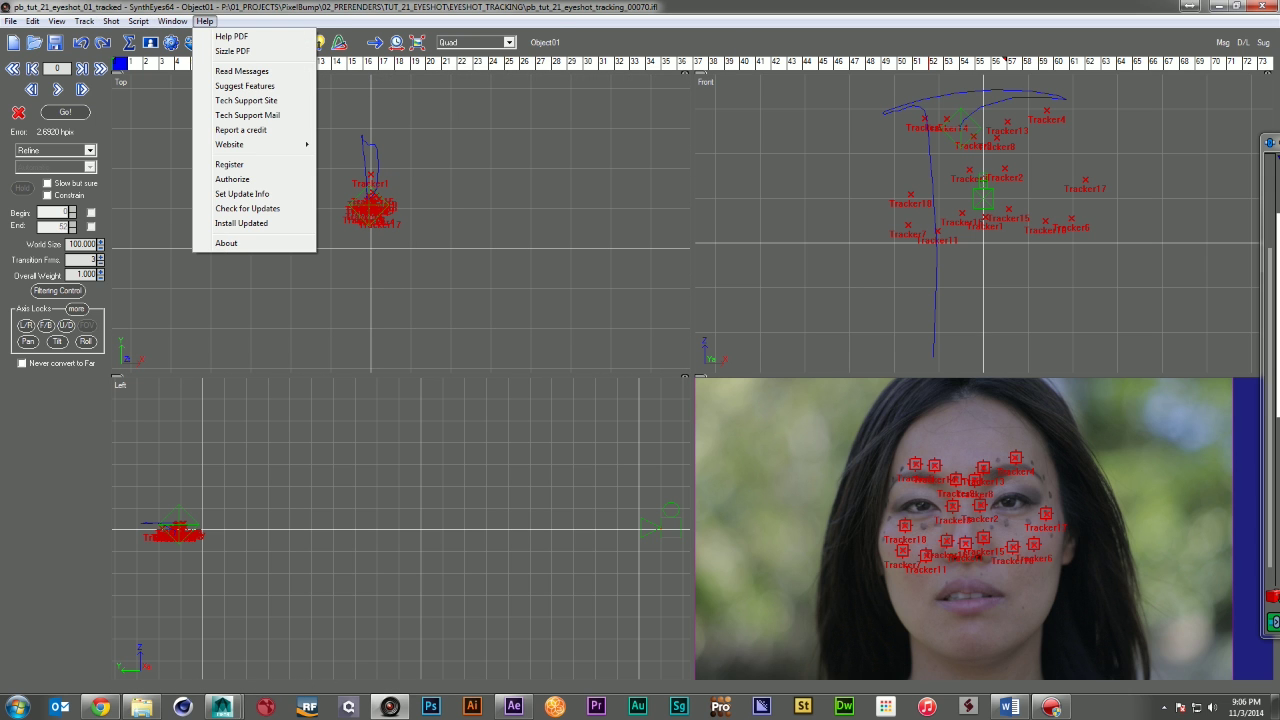
{"action": "left_click_drag", "start_coordinate": [1279, 142], "coordinate": [370, 106]}
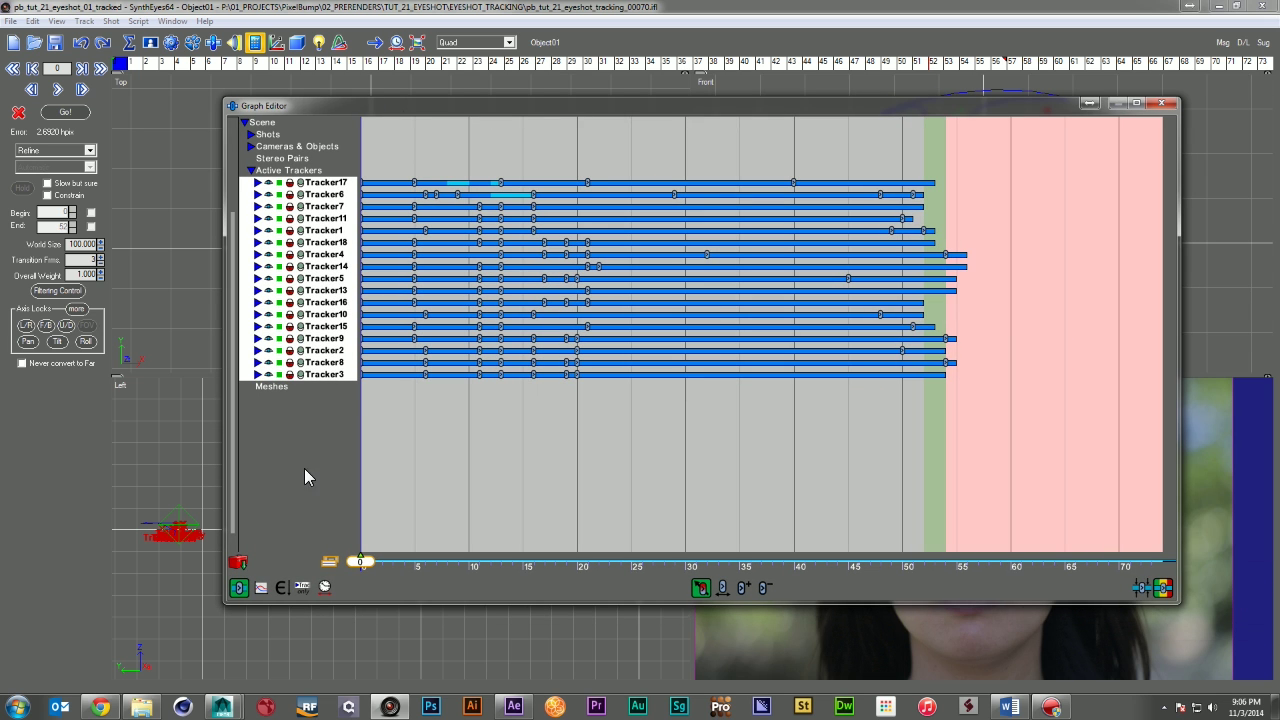
{"action": "left_click", "coordinate": [284, 587]}
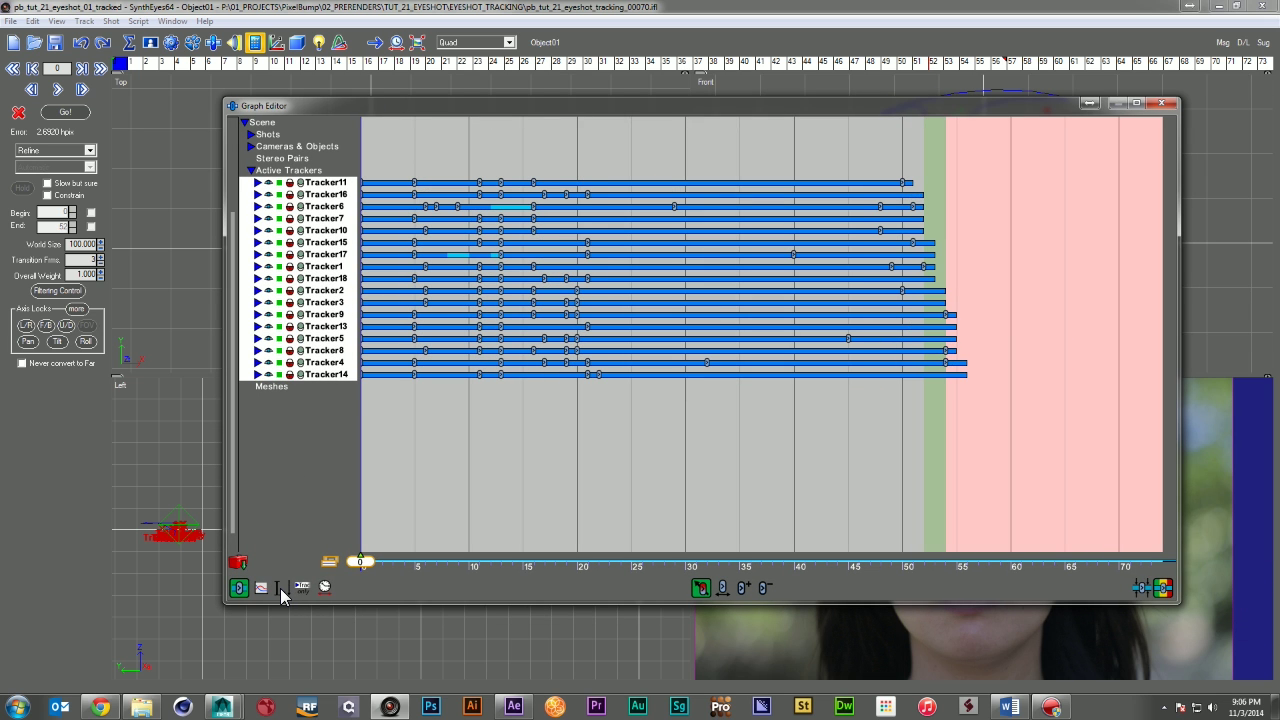
{"action": "left_click", "coordinate": [282, 590]}
{"action": "left_click", "coordinate": [282, 590]}
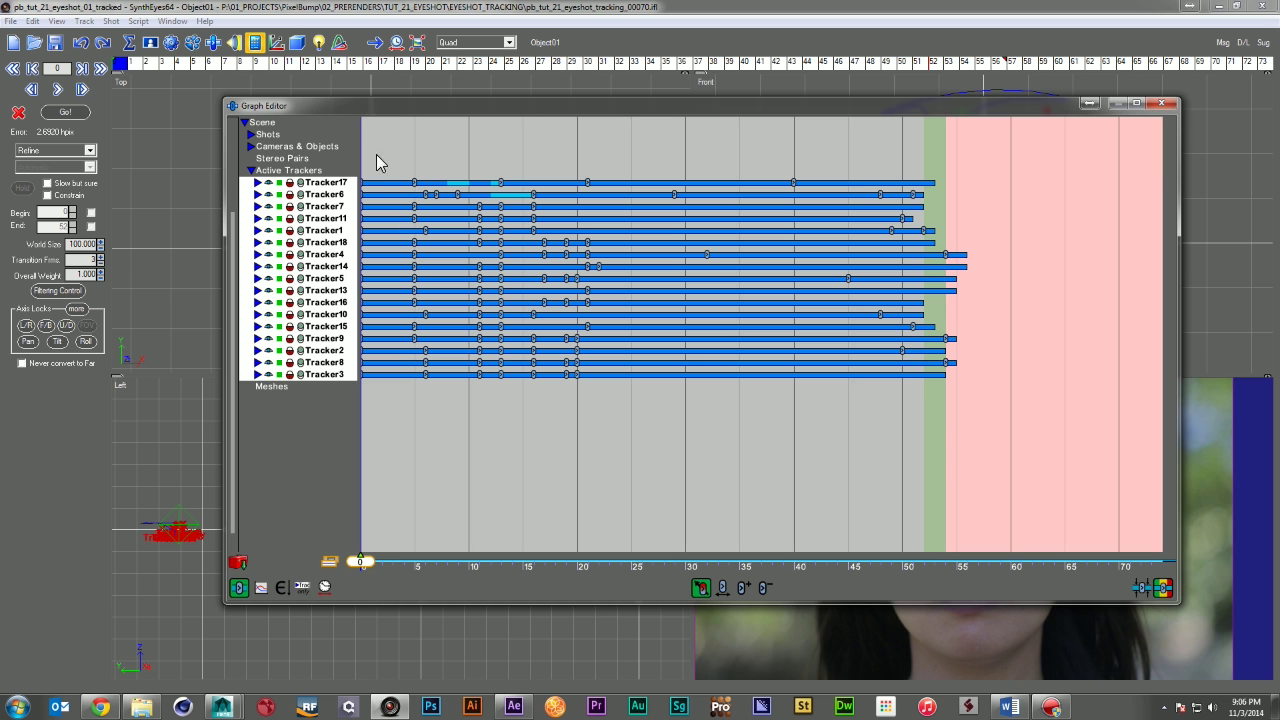
Delete the two highest-error trackers, Tracker17 and Tracker6, and set the Graph Editor aside
{"action": "left_click", "coordinate": [333, 183]}
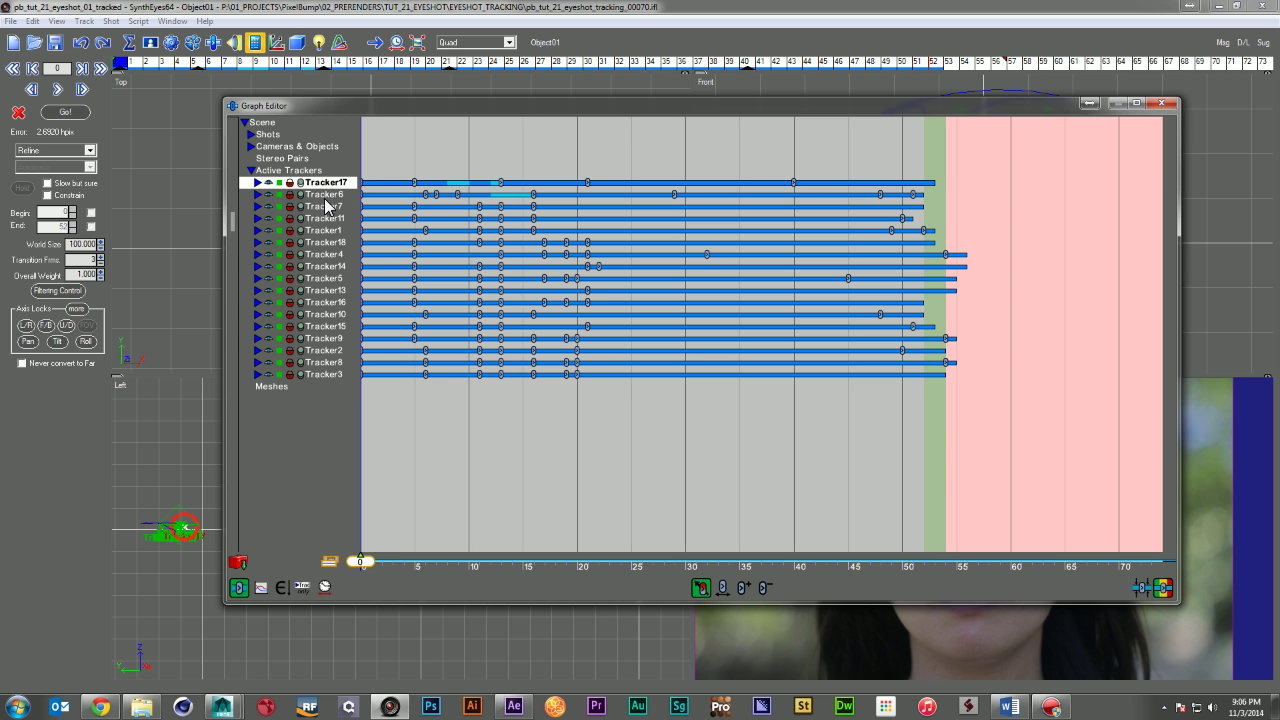
{"action": "left_click", "coordinate": [329, 195], "text": "ctrl"}
{"action": "right_click", "coordinate": [333, 196]}
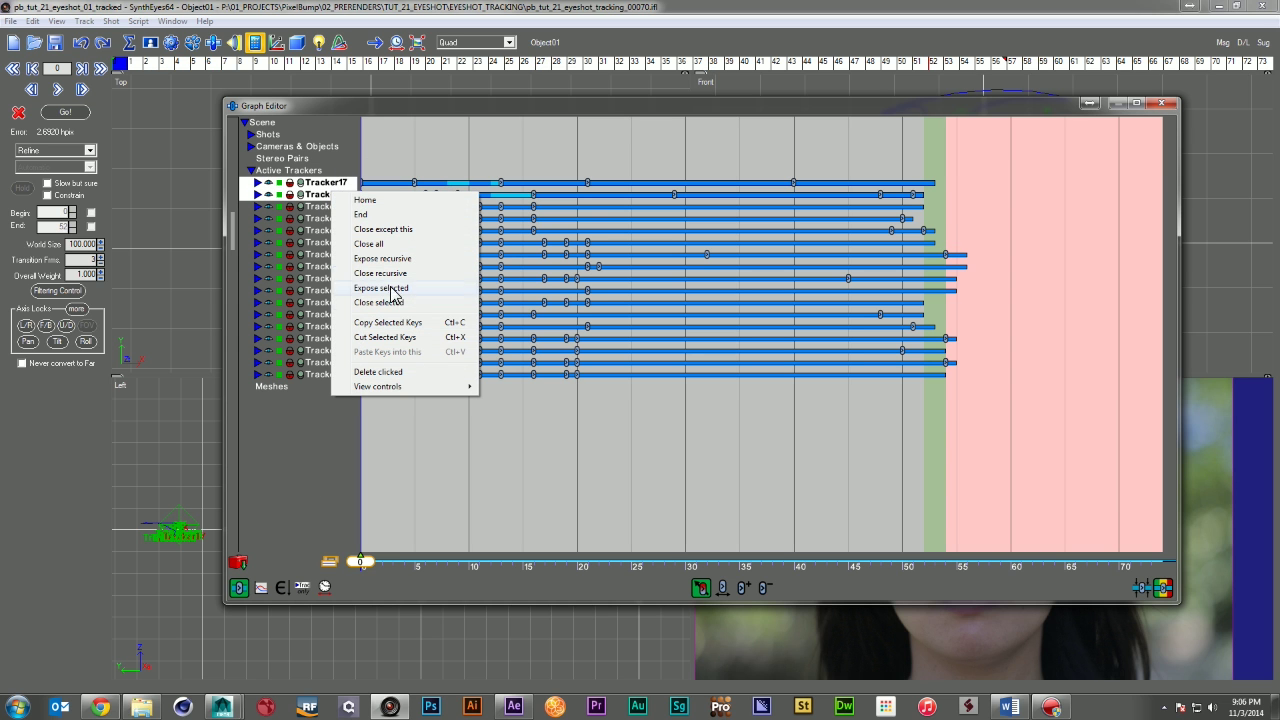
{"action": "left_click", "coordinate": [380, 372]}
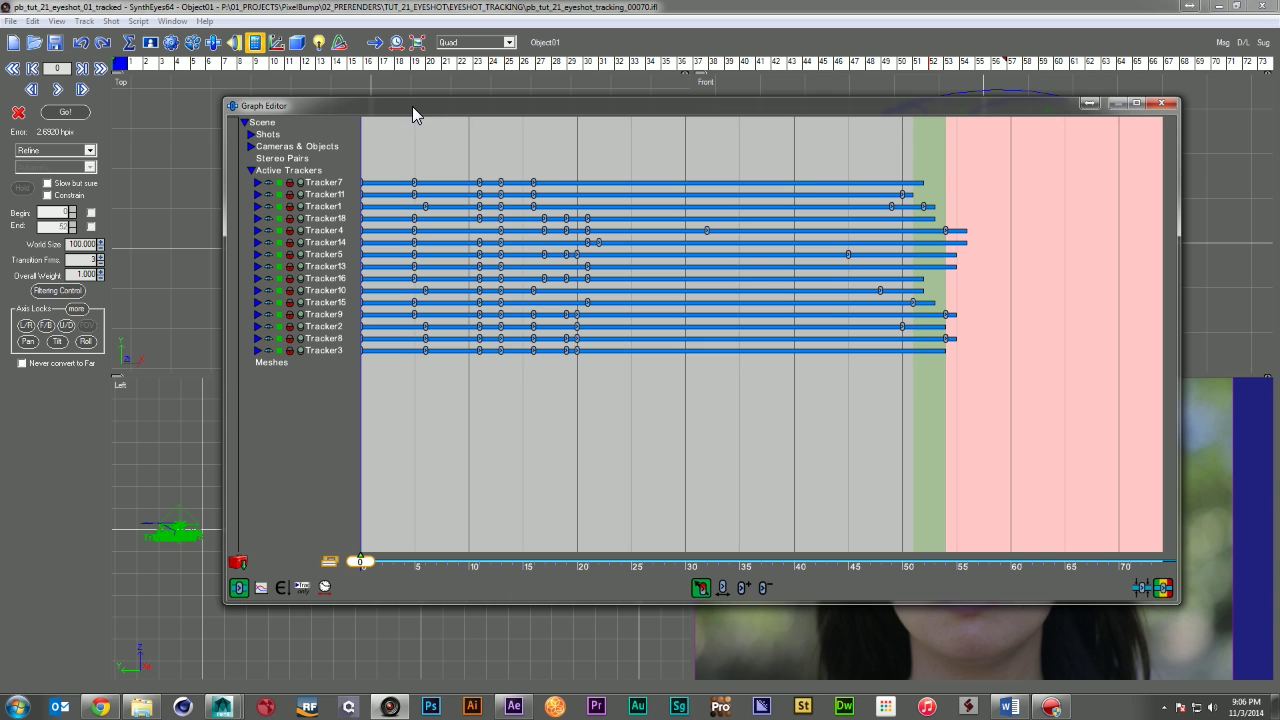
{"action": "left_click_drag", "start_coordinate": [412, 107], "coordinate": [1279, 145]}
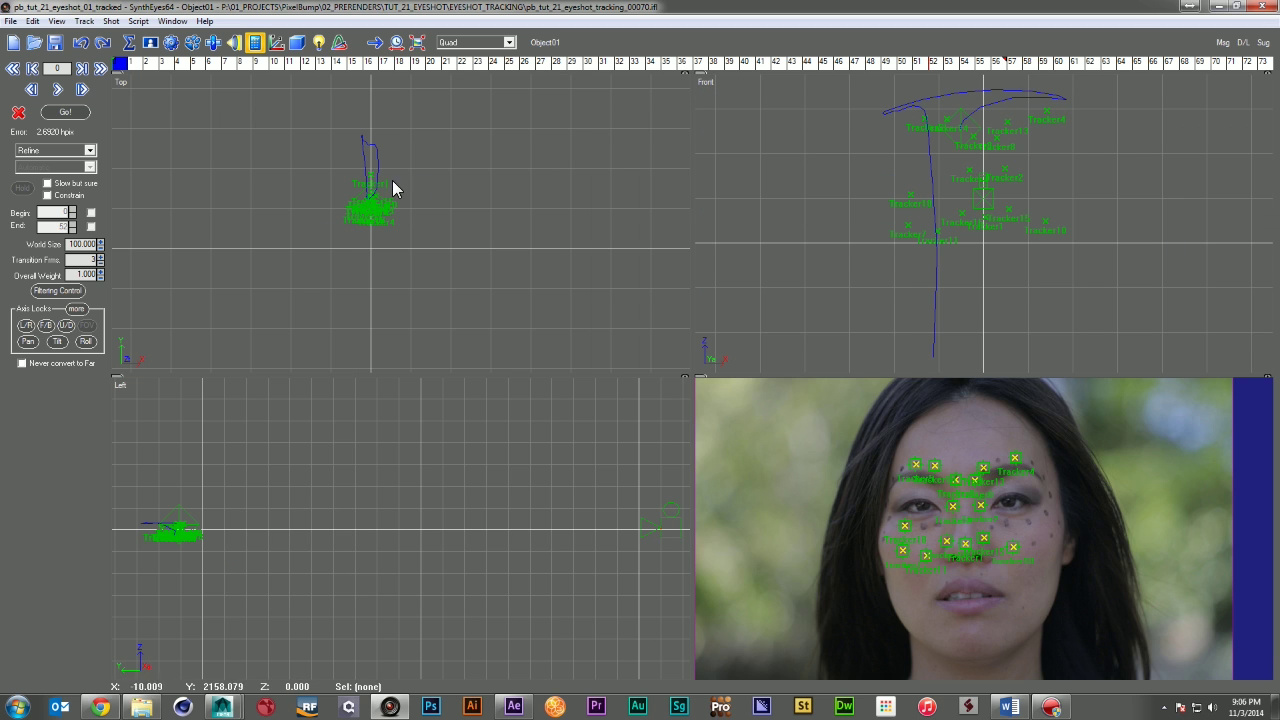
Select all remaining trackers, fine-tune only those with HiRes set to Linear x 4, and close the fine-tuning dialog
{"action": "left_click_drag", "start_coordinate": [457, 171], "coordinate": [512, 238]}
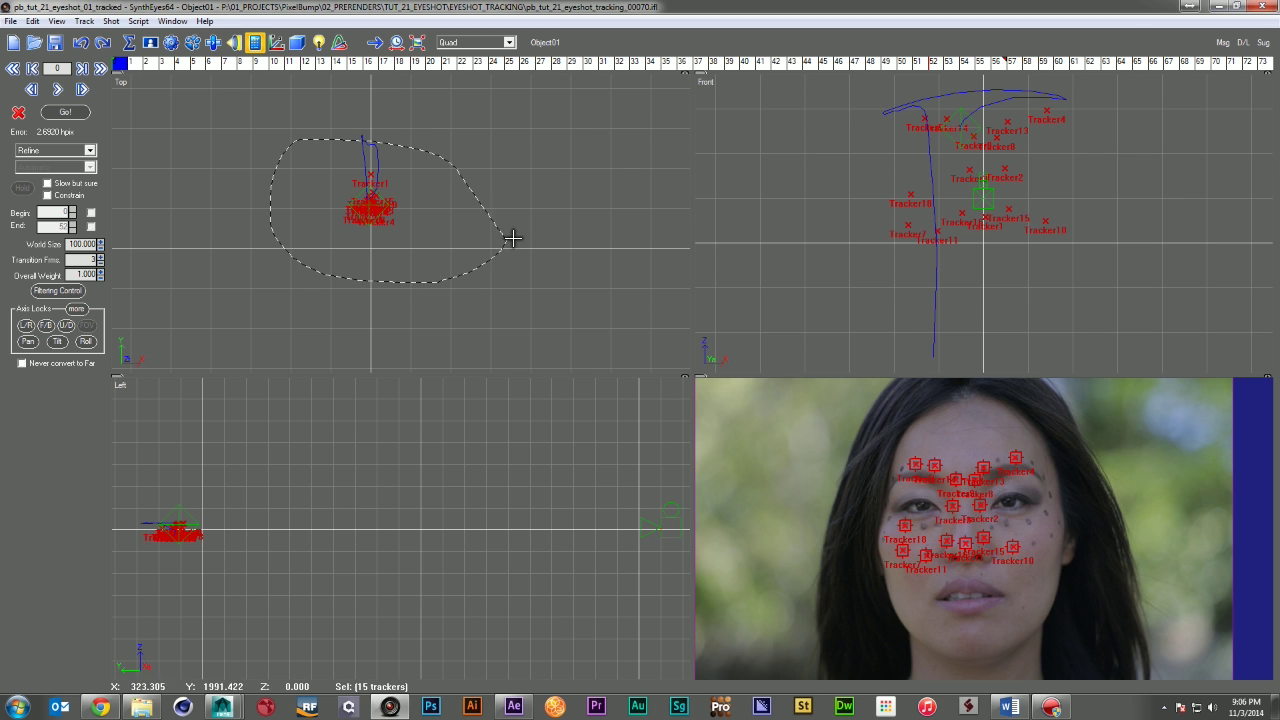
{"action": "left_click", "coordinate": [84, 21]}
{"action": "left_click", "coordinate": [146, 127]}
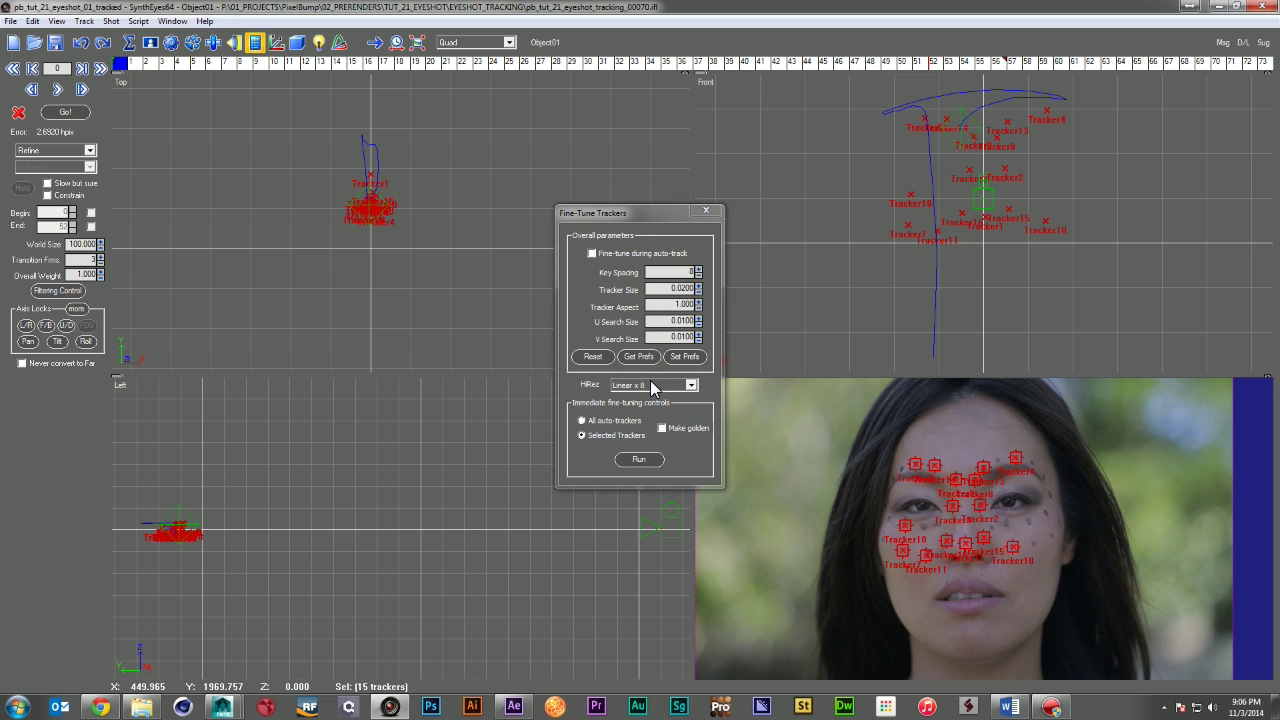
{"action": "left_click", "coordinate": [652, 385]}
{"action": "left_click", "coordinate": [645, 407]}
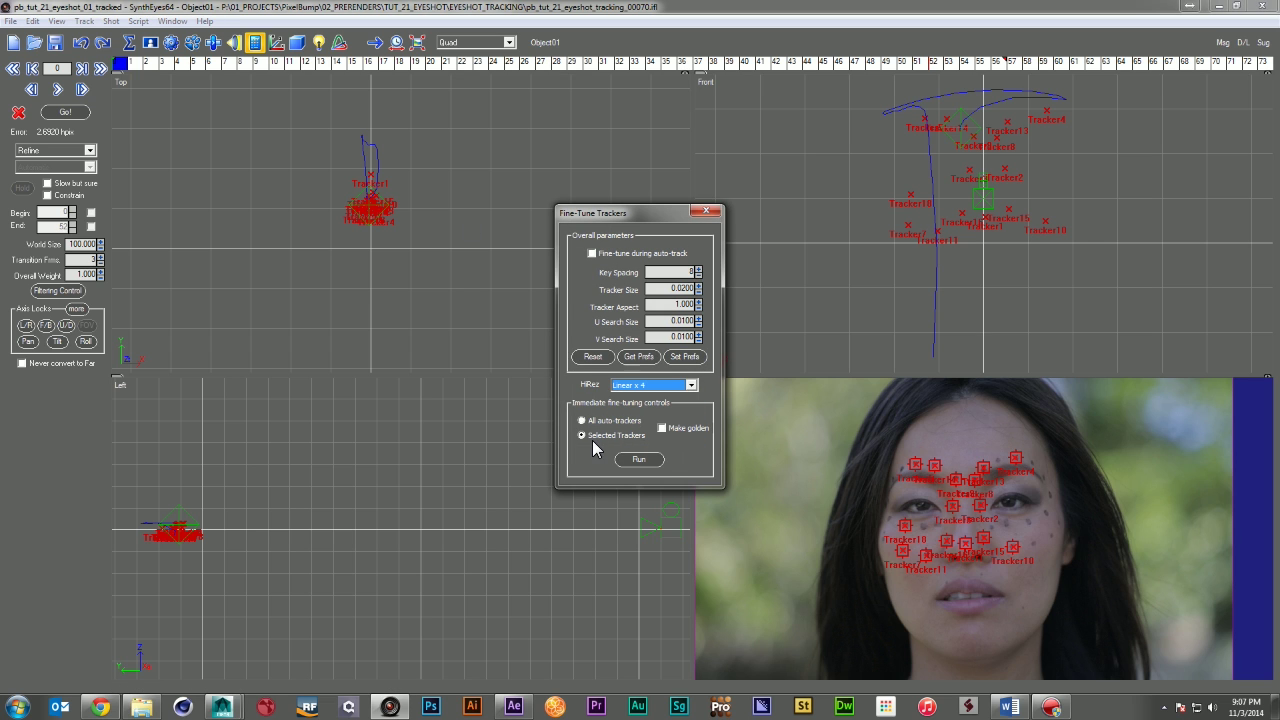
{"action": "left_click", "coordinate": [639, 461]}
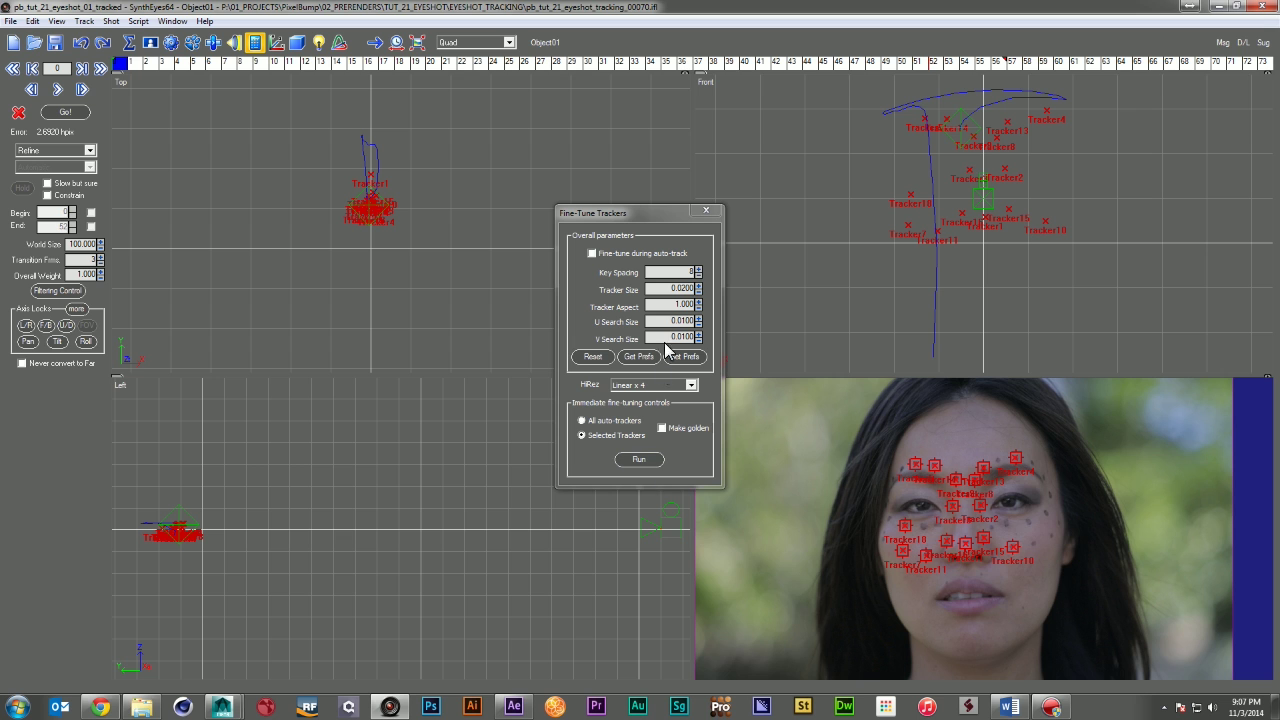
{"action": "left_click", "coordinate": [706, 210]}
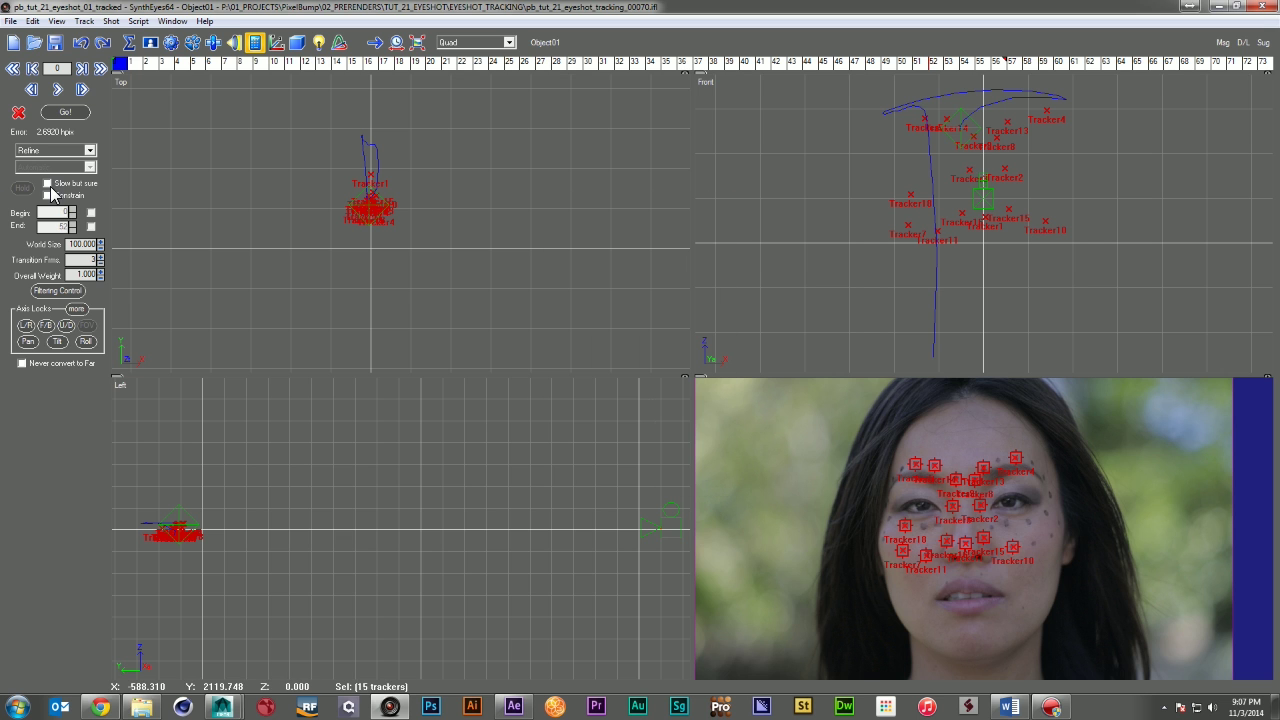
Re-solve the head object in Refine mode with Slow but sure enabled, and accept the solve report
{"action": "left_click", "coordinate": [65, 112]}
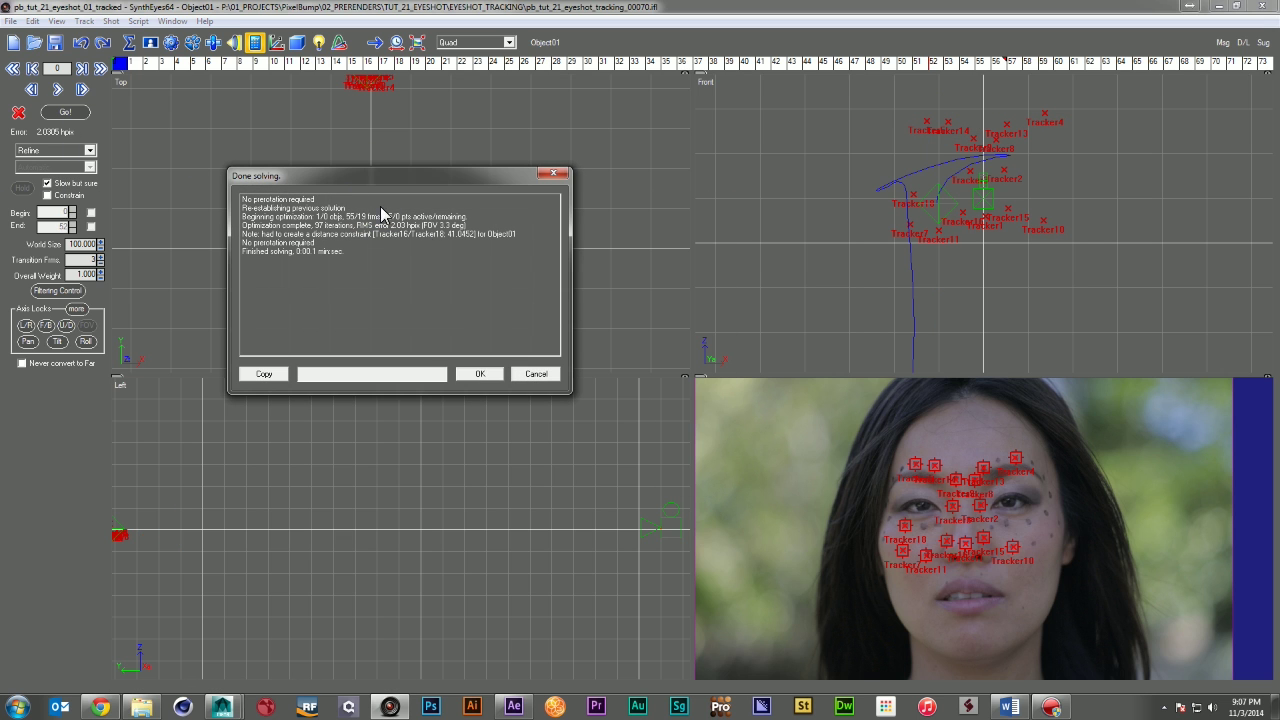
{"action": "left_click", "coordinate": [480, 374]}
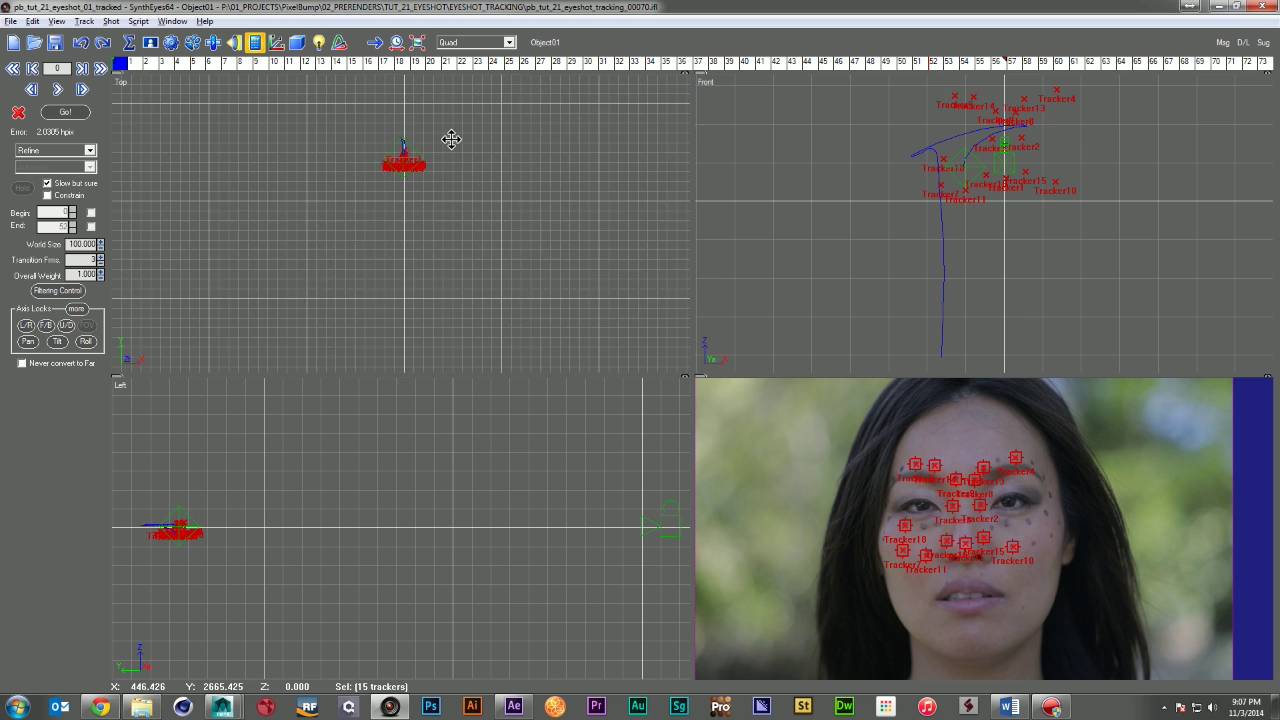
Examine the solved head motion path and the tracker points up close from above
{"action": "scroll", "coordinate": [324, 122], "scroll_direction": "up", "scroll_amount": 1}
{"action": "middle_click_drag", "start_coordinate": [410, 304], "coordinate": [364, 258]}
{"action": "scroll", "coordinate": [364, 258], "scroll_direction": "up", "scroll_amount": 1}
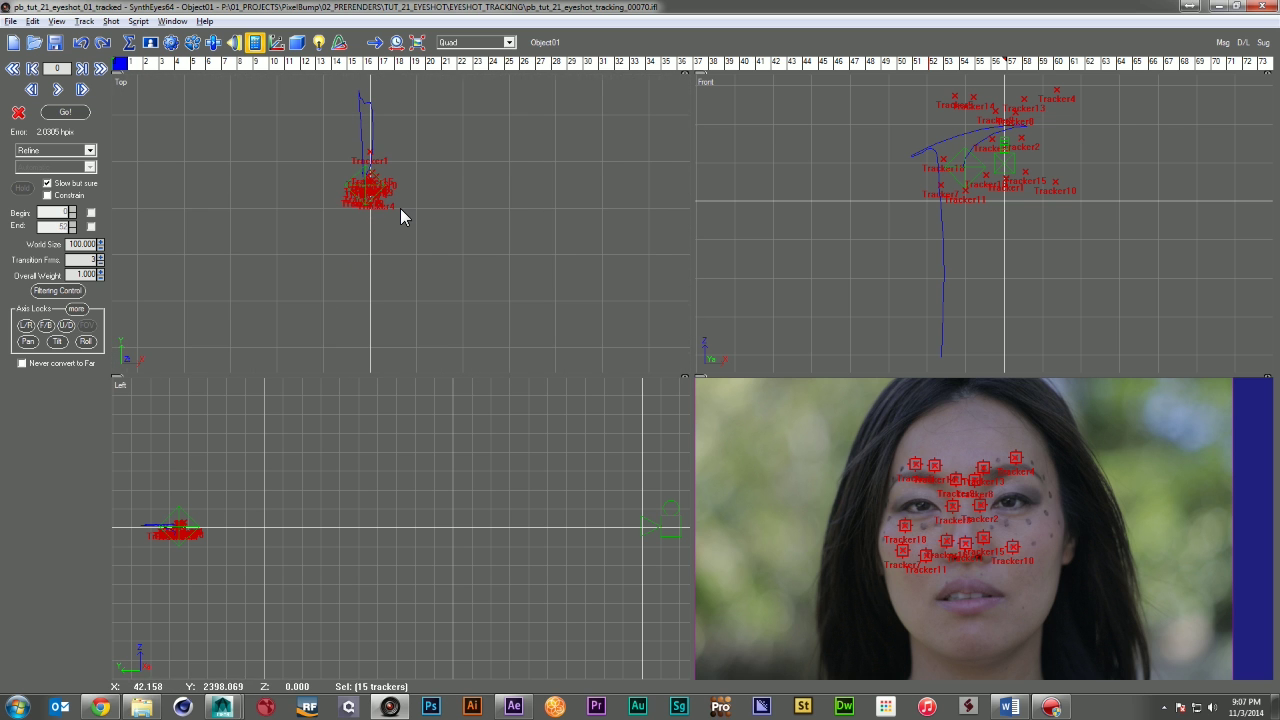
{"action": "scroll", "coordinate": [400, 208], "scroll_direction": "up", "scroll_amount": 2}
{"action": "middle_click_drag", "start_coordinate": [292, 140], "coordinate": [341, 214]}
{"action": "right_click_drag", "start_coordinate": [404, 260], "coordinate": [110, 62]}
{"action": "right_click_drag", "start_coordinate": [292, 175], "coordinate": [550, 350]}
{"action": "right_click_drag", "start_coordinate": [240, 118], "coordinate": [460, 270]}
{"action": "right_click_drag", "start_coordinate": [278, 145], "coordinate": [412, 243]}
{"action": "middle_click_drag", "start_coordinate": [362, 187], "coordinate": [474, 286]}
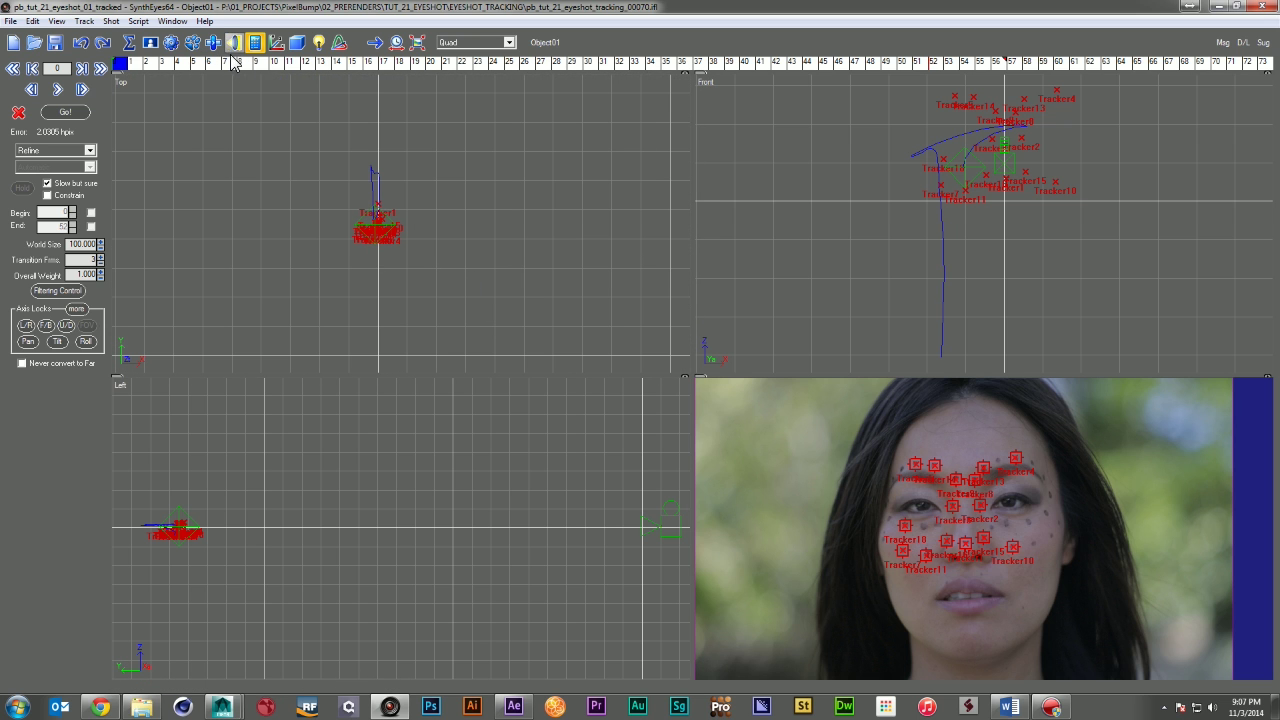
Re-solve the head object with Constrain enabled, then re-solve with both Constrain and Slow but sure off, and accept the report
{"action": "left_click", "coordinate": [47, 195]}
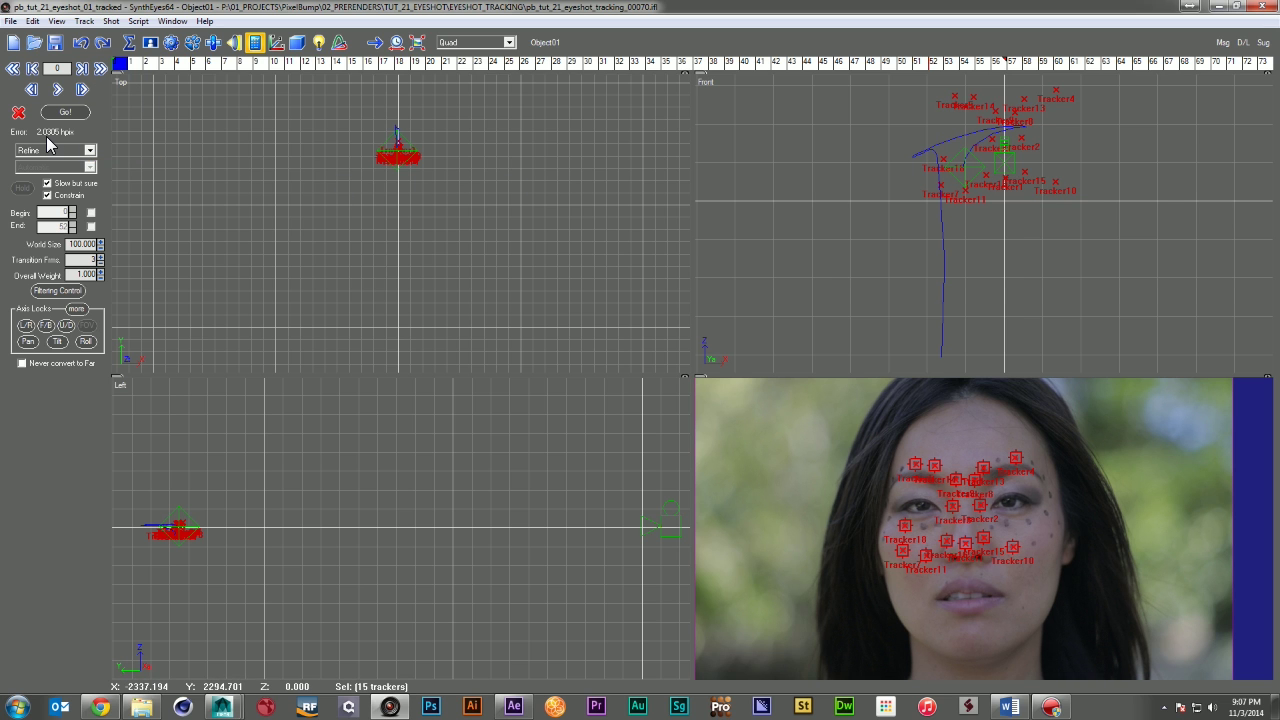
{"action": "left_click", "coordinate": [66, 114]}
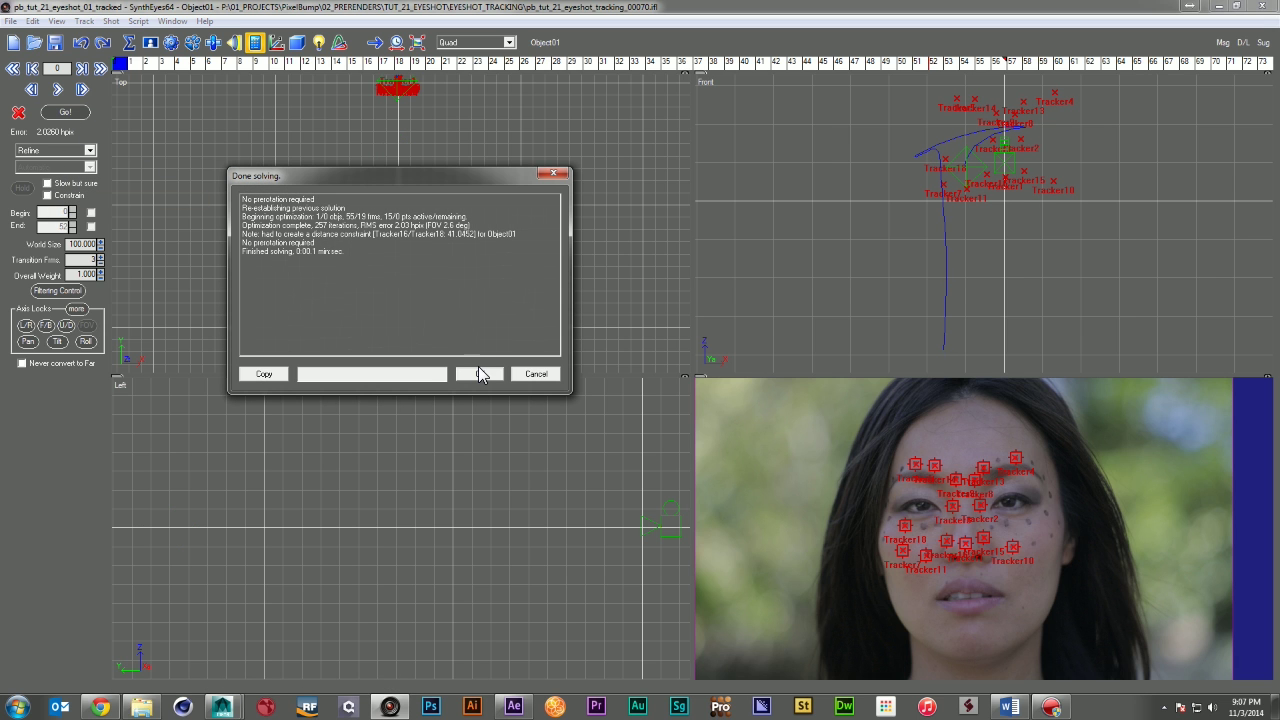
{"action": "left_click", "coordinate": [478, 373]}
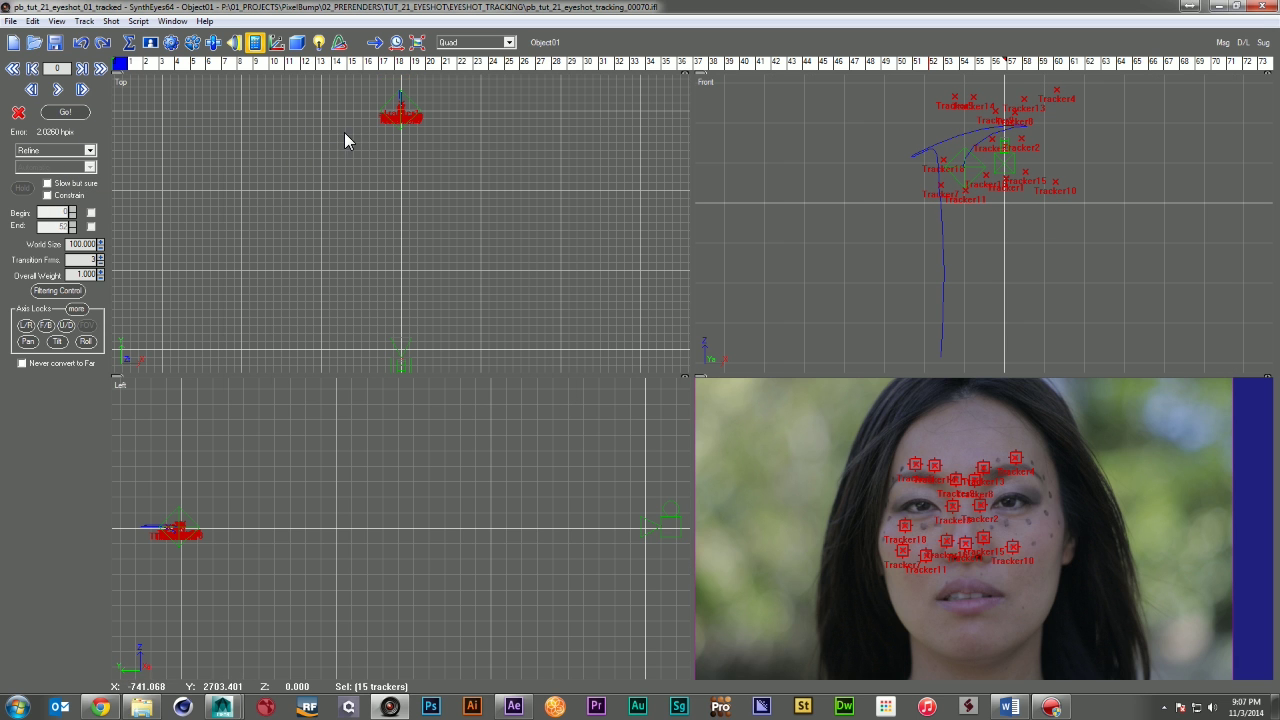
Fine-tune the selected trackers with HiRes set to Mitchell2 x 8, and turn off Constrain and Slow but sure in the solver
{"action": "middle_click_drag", "start_coordinate": [376, 136], "coordinate": [383, 233]}
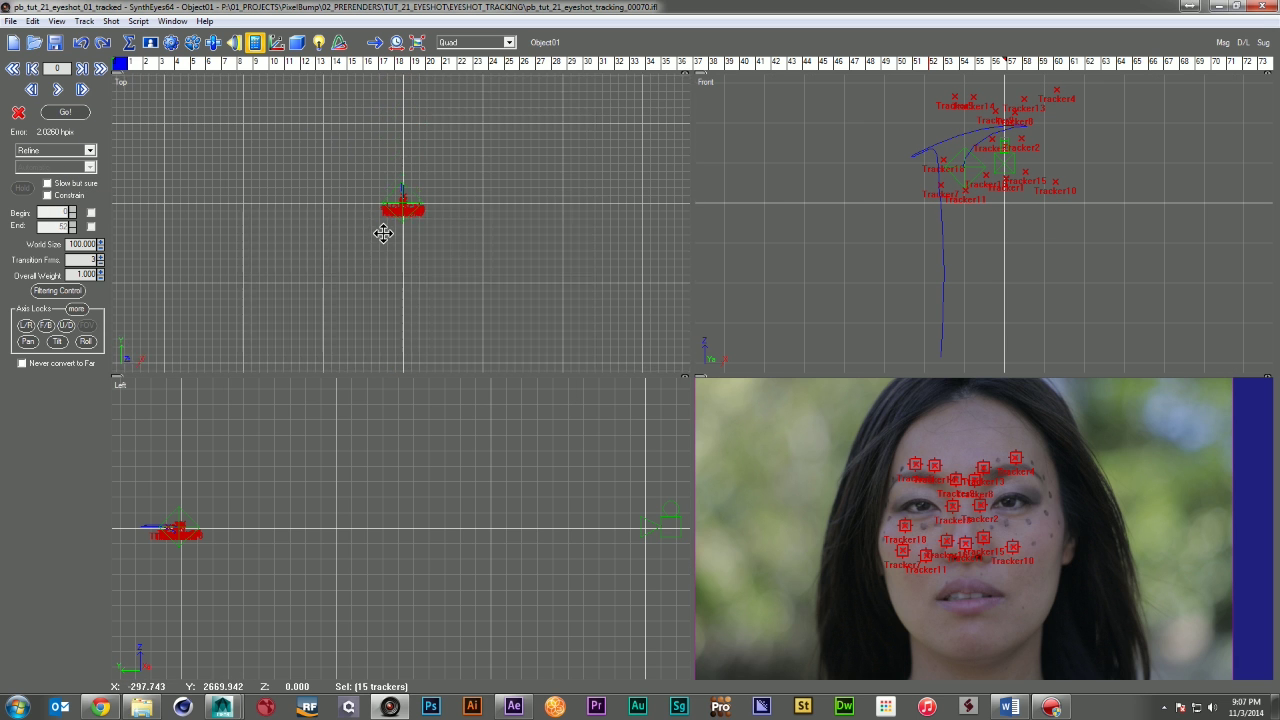
{"action": "left_click", "coordinate": [258, 47]}
{"action": "mouse_move", "coordinate": [443, 163]}
{"action": "left_mouse_down"}
{"action": "mouse_move", "coordinate": [351, 174]}
{"action": "mouse_move", "coordinate": [486, 209]}
{"action": "mouse_move", "coordinate": [450, 168]}
{"action": "left_mouse_up"}
{"action": "left_click", "coordinate": [84, 21]}
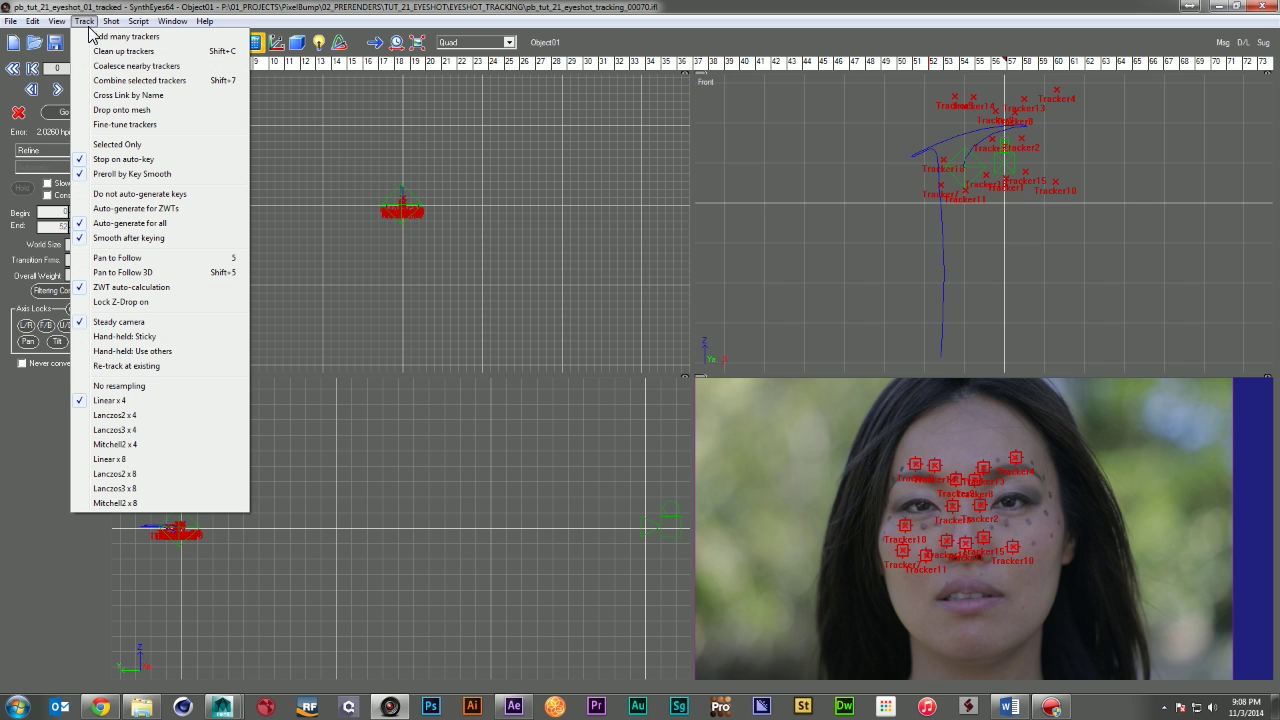
{"action": "left_click", "coordinate": [155, 124]}
{"action": "left_click", "coordinate": [656, 382]}
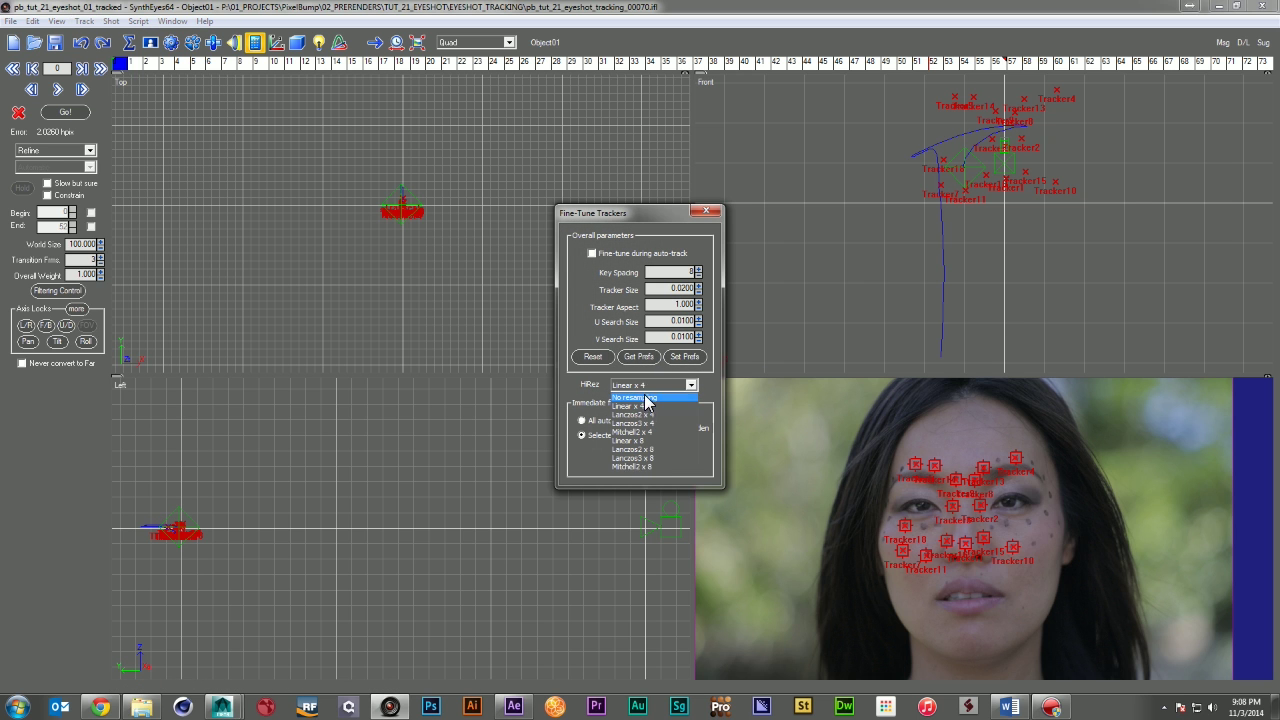
{"action": "left_click", "coordinate": [656, 468]}
{"action": "left_click", "coordinate": [645, 459]}
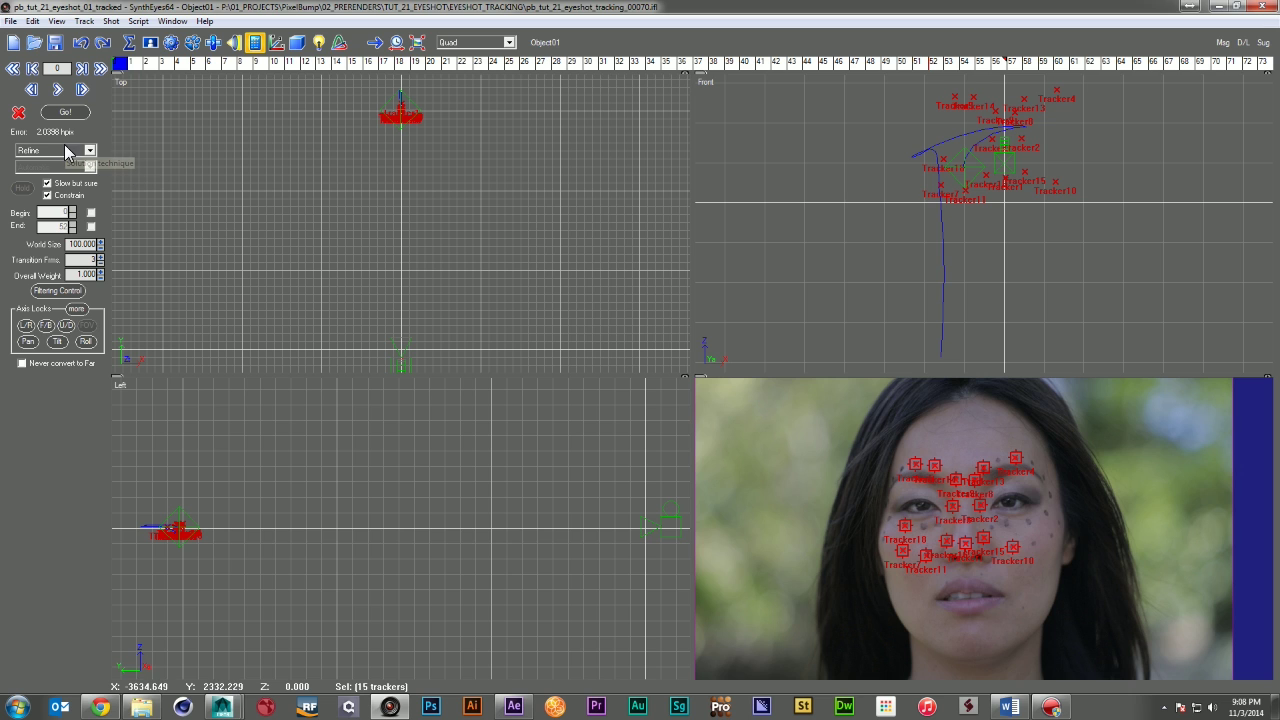
{"action": "left_click", "coordinate": [49, 196]}
{"action": "left_click", "coordinate": [47, 184]}
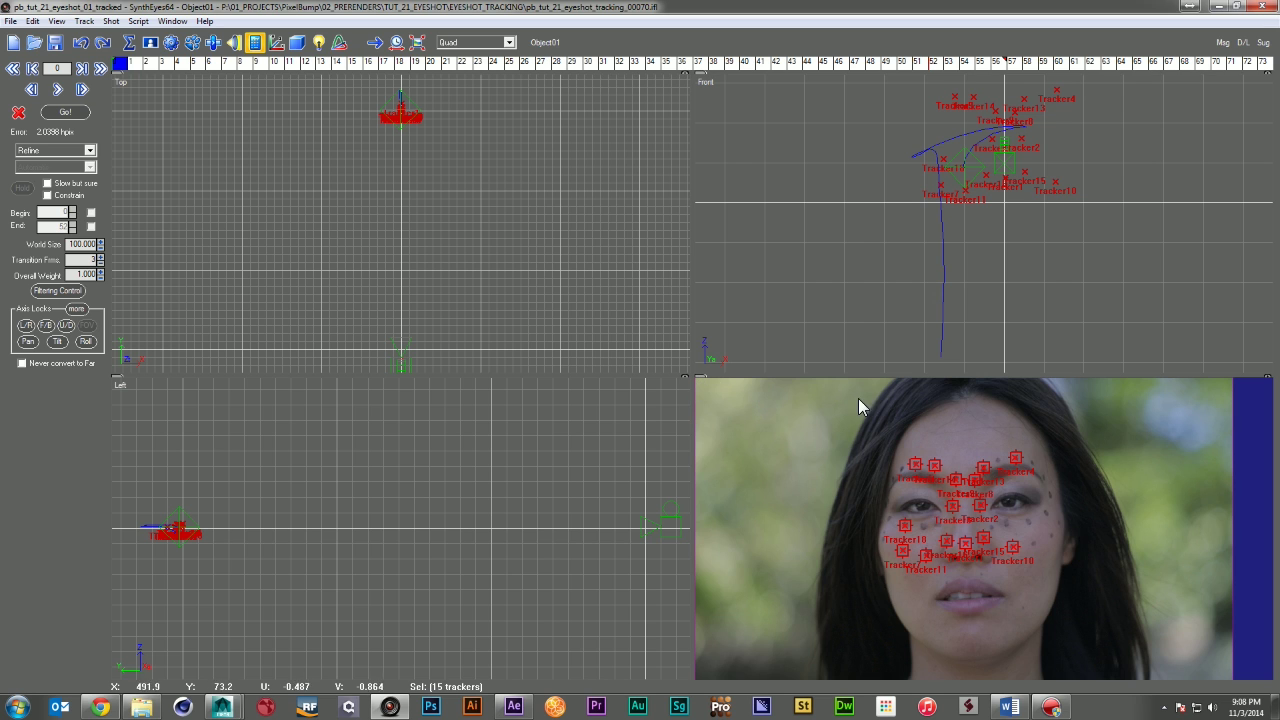
Switch the camera viewport to a Perspective view and lock it to the current camera
{"action": "left_click", "coordinate": [698, 383]}
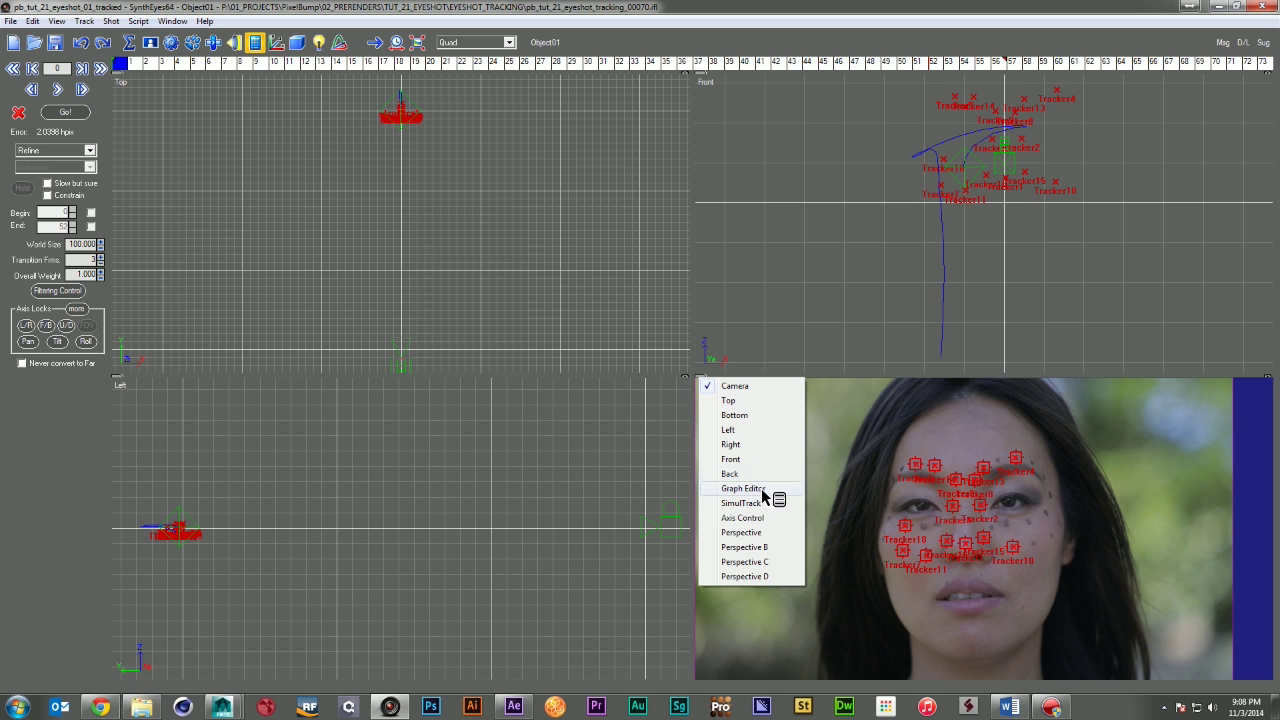
{"action": "left_click", "coordinate": [742, 532]}
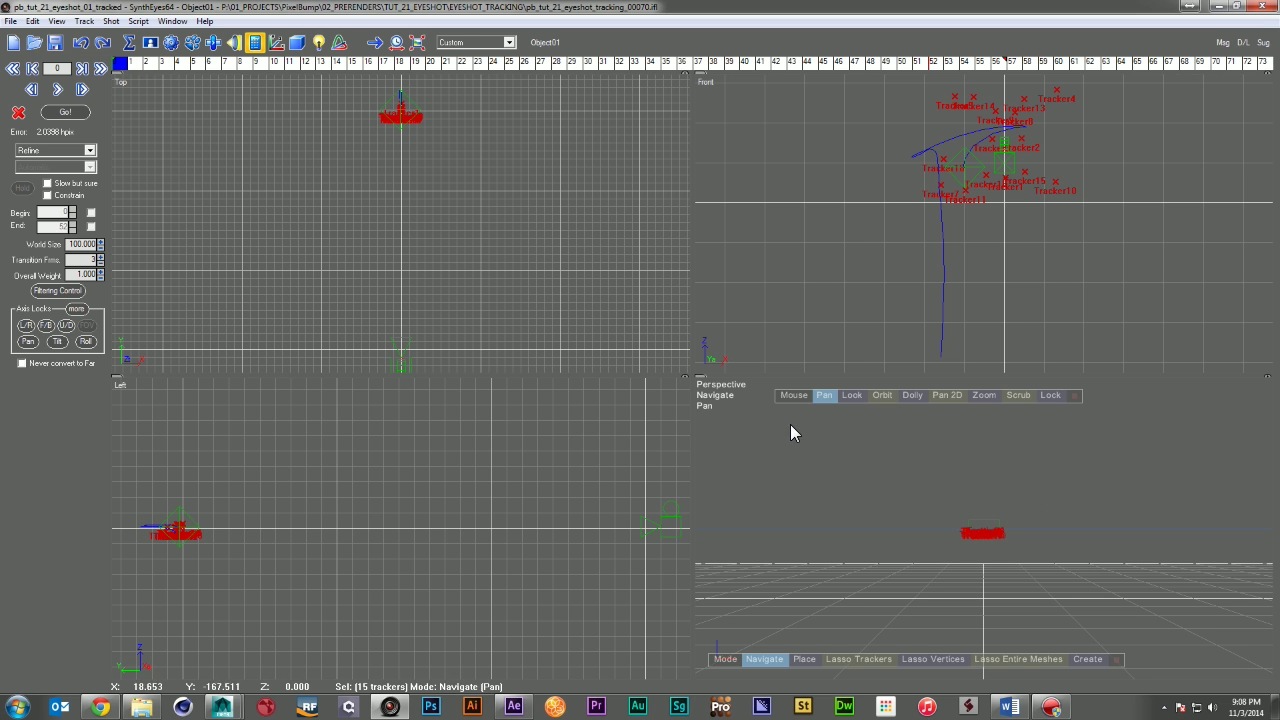
{"action": "right_click", "coordinate": [972, 456]}
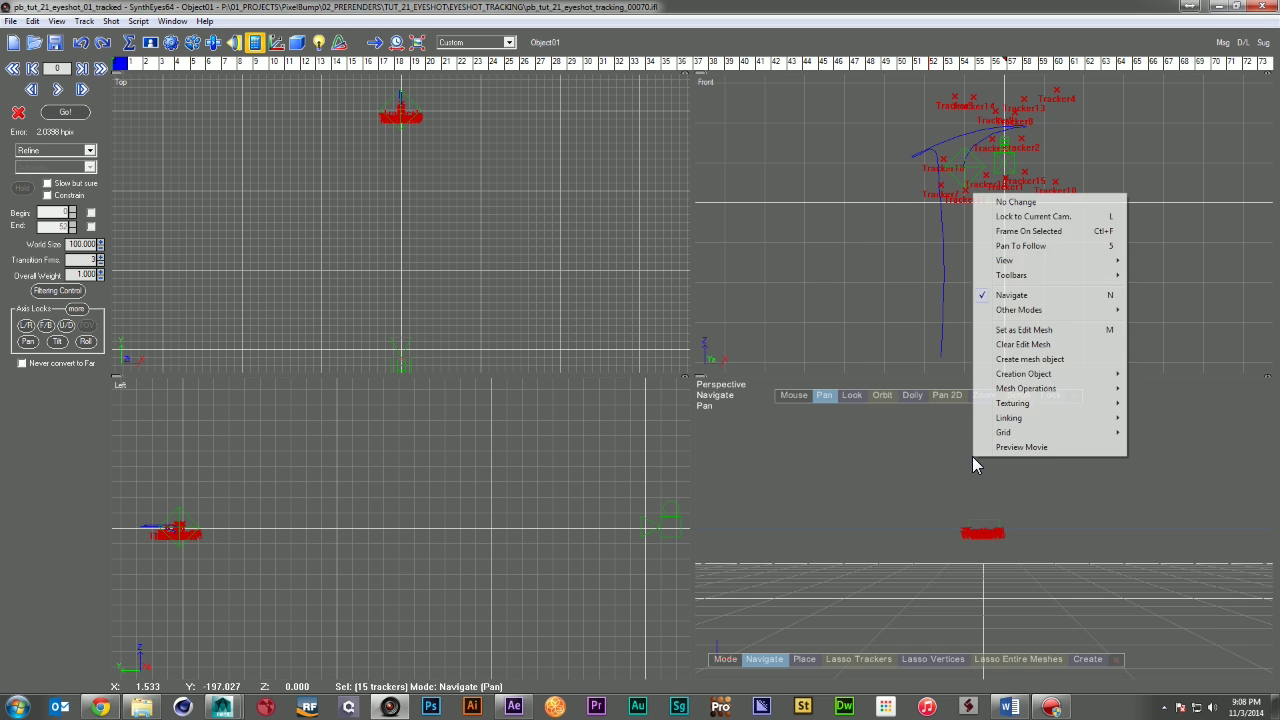
{"action": "left_click", "coordinate": [1030, 217]}
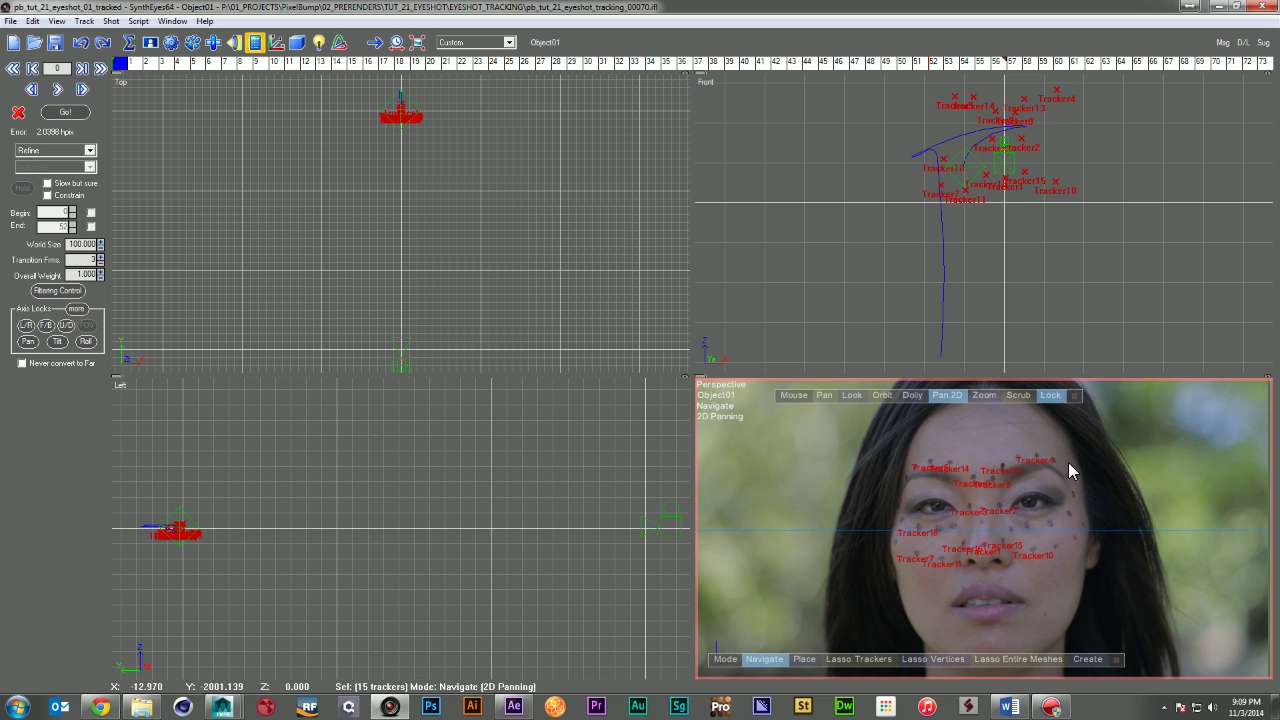
Convert the selected trackers to a mesh, triangulate it, and deselect all trackers
{"action": "right_click", "coordinate": [962, 490]}
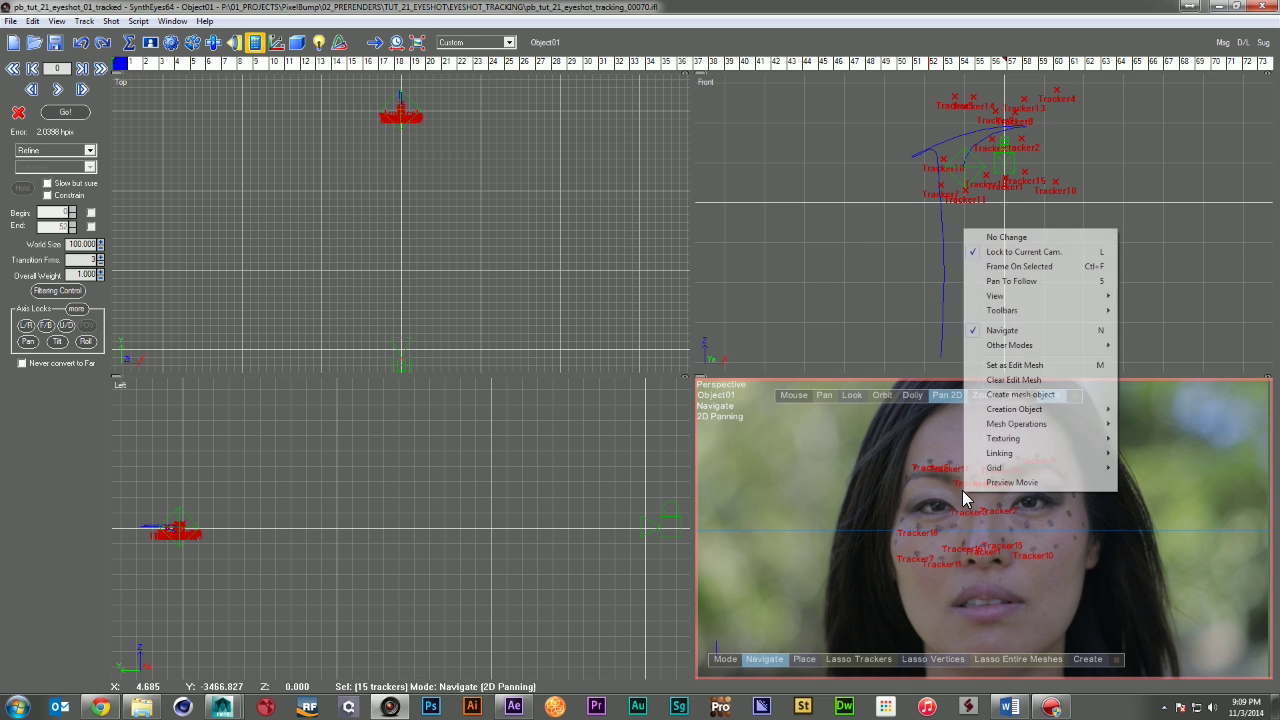
{"action": "mouse_move", "coordinate": [1045, 432]}
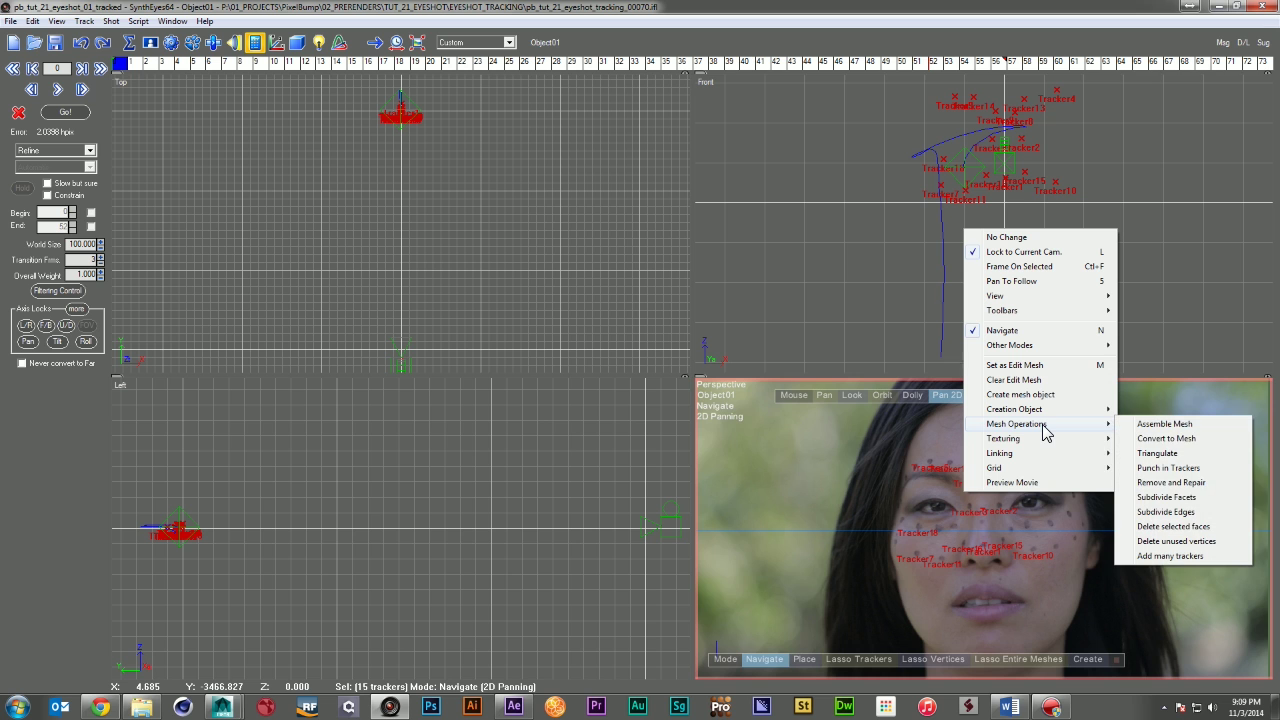
{"action": "left_click", "coordinate": [1166, 439]}
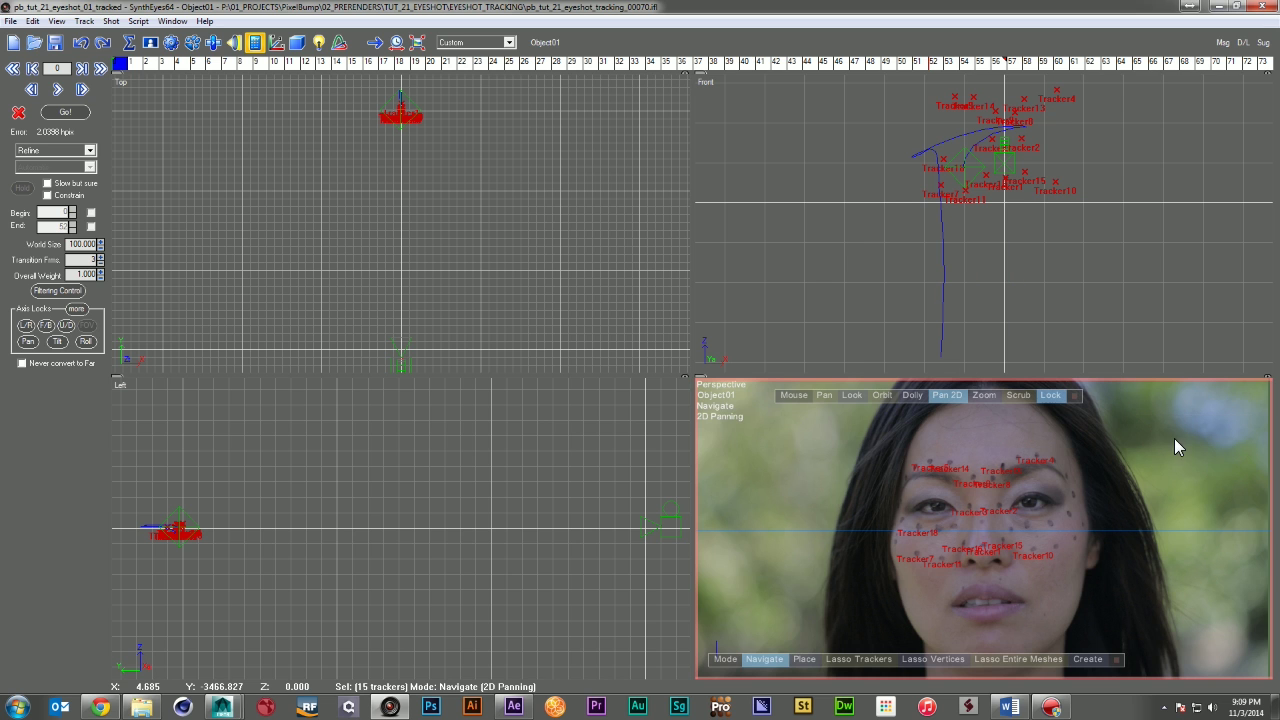
{"action": "right_click", "coordinate": [966, 450]}
{"action": "mouse_move", "coordinate": [1057, 383]}
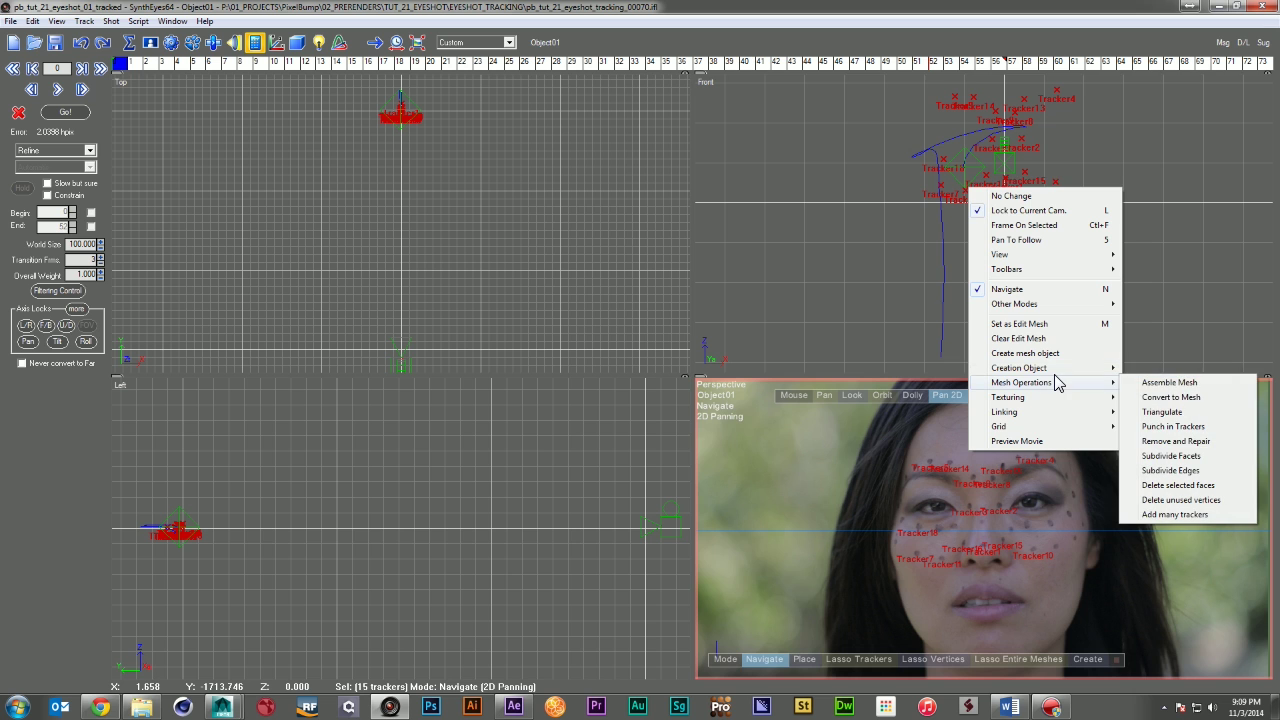
{"action": "left_click", "coordinate": [1170, 411]}
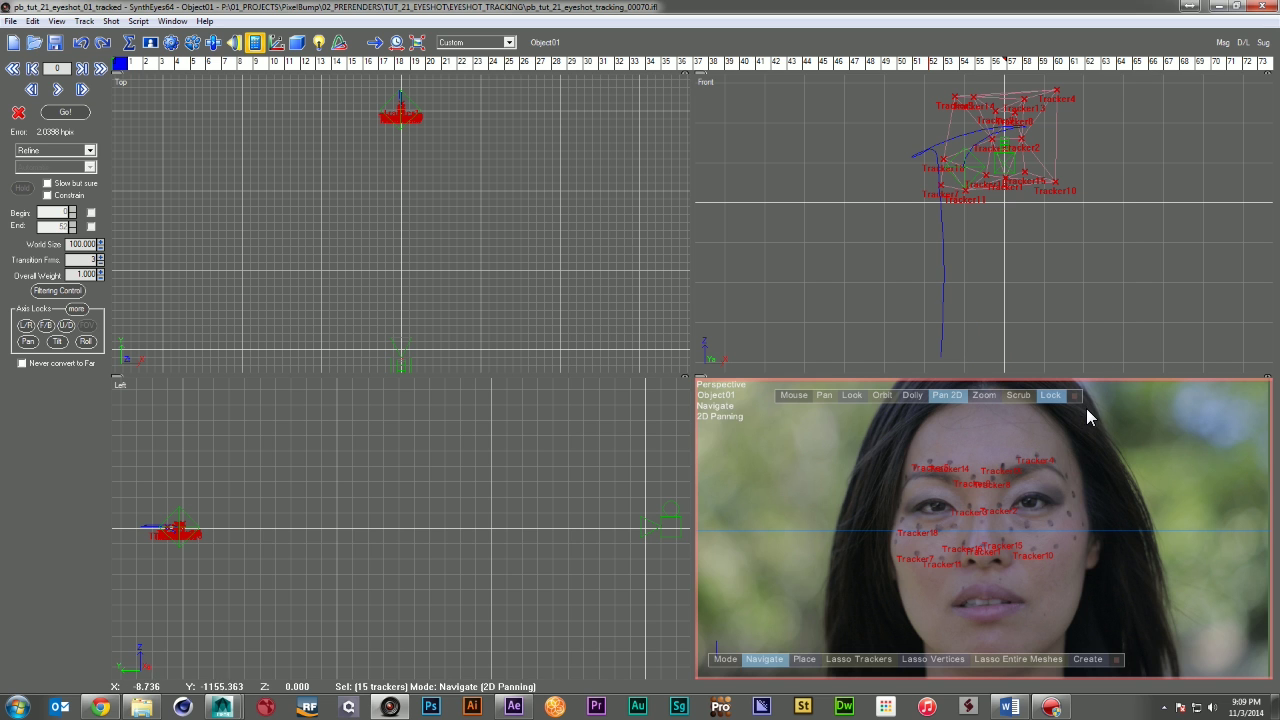
{"action": "left_click", "coordinate": [1055, 458]}
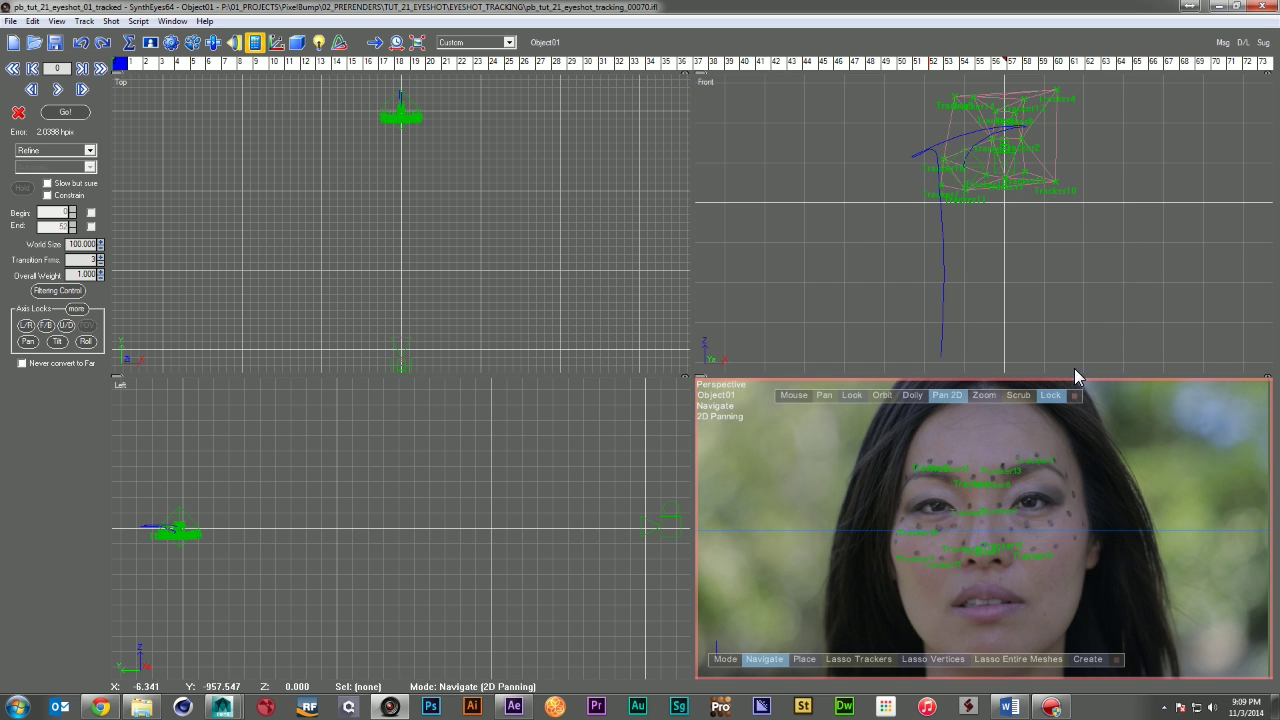
Return the perspective viewport to the Camera view, select the tracker mesh, and examine its shape up close from above
{"action": "left_click", "coordinate": [716, 384]}
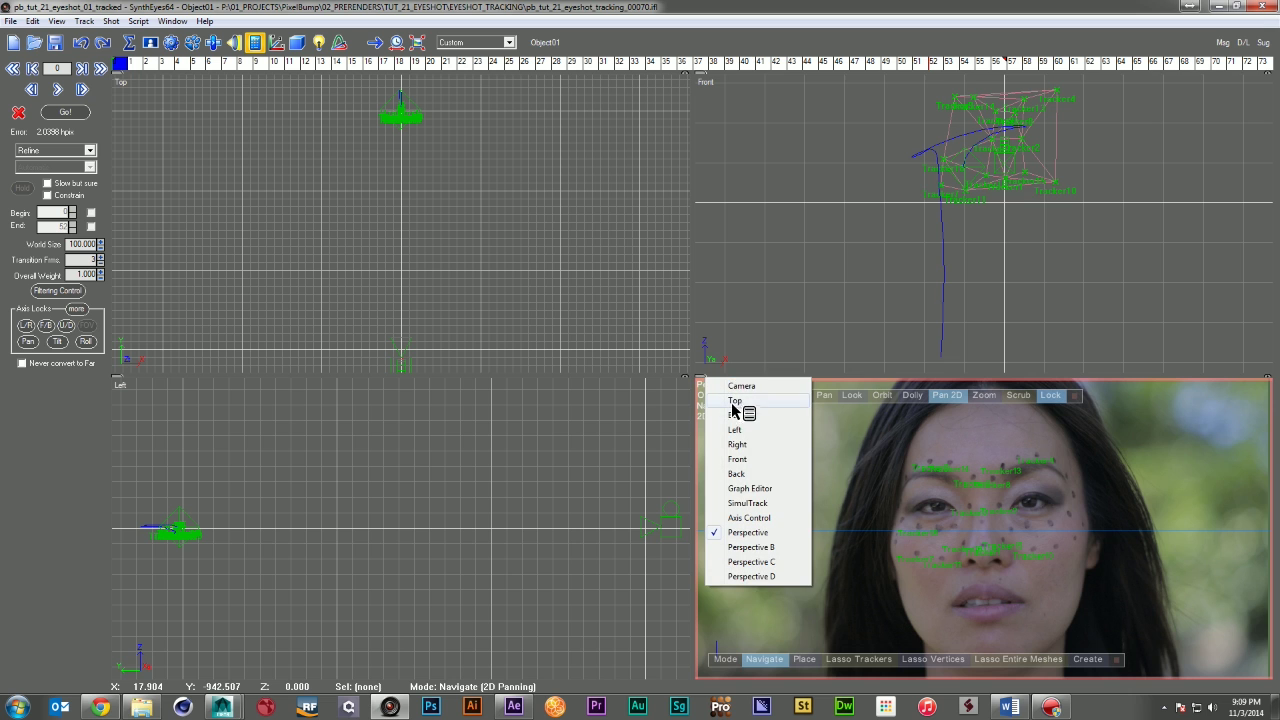
{"action": "left_click", "coordinate": [752, 387]}
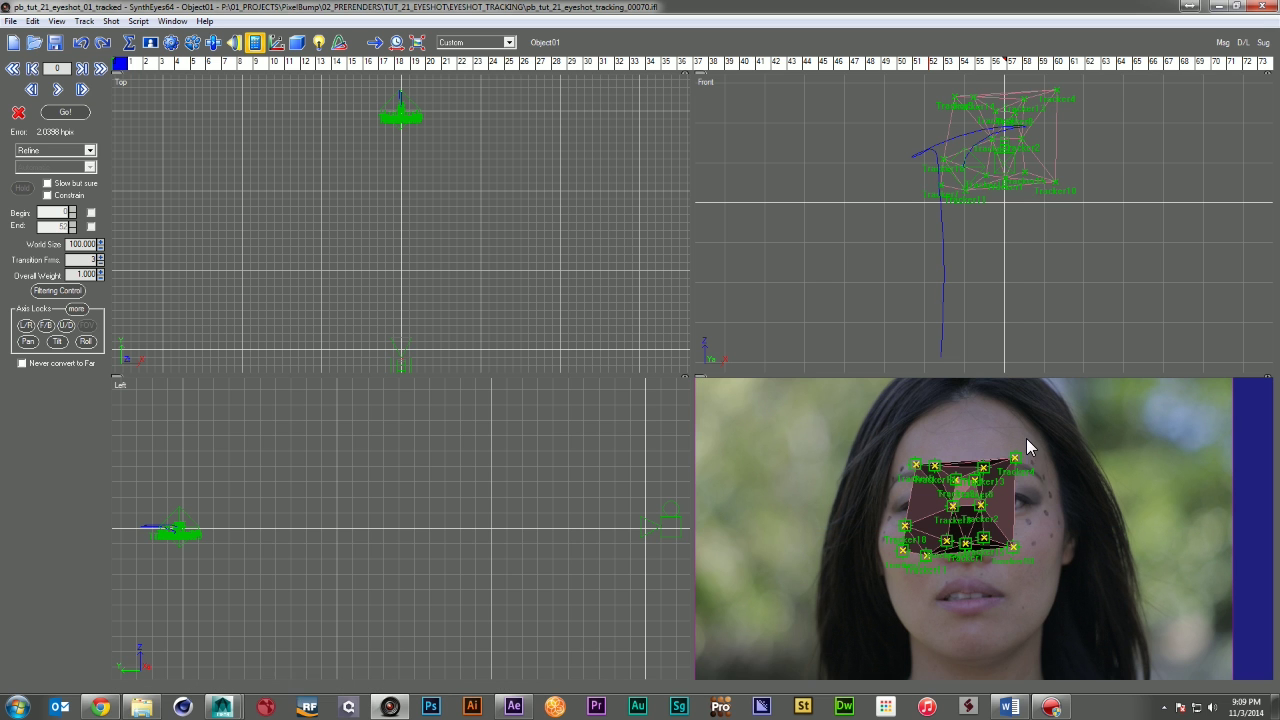
{"action": "left_click", "coordinate": [1010, 505]}
{"action": "middle_click_drag", "start_coordinate": [378, 82], "coordinate": [356, 250]}
{"action": "right_click_drag", "start_coordinate": [356, 250], "coordinate": [195, 214]}
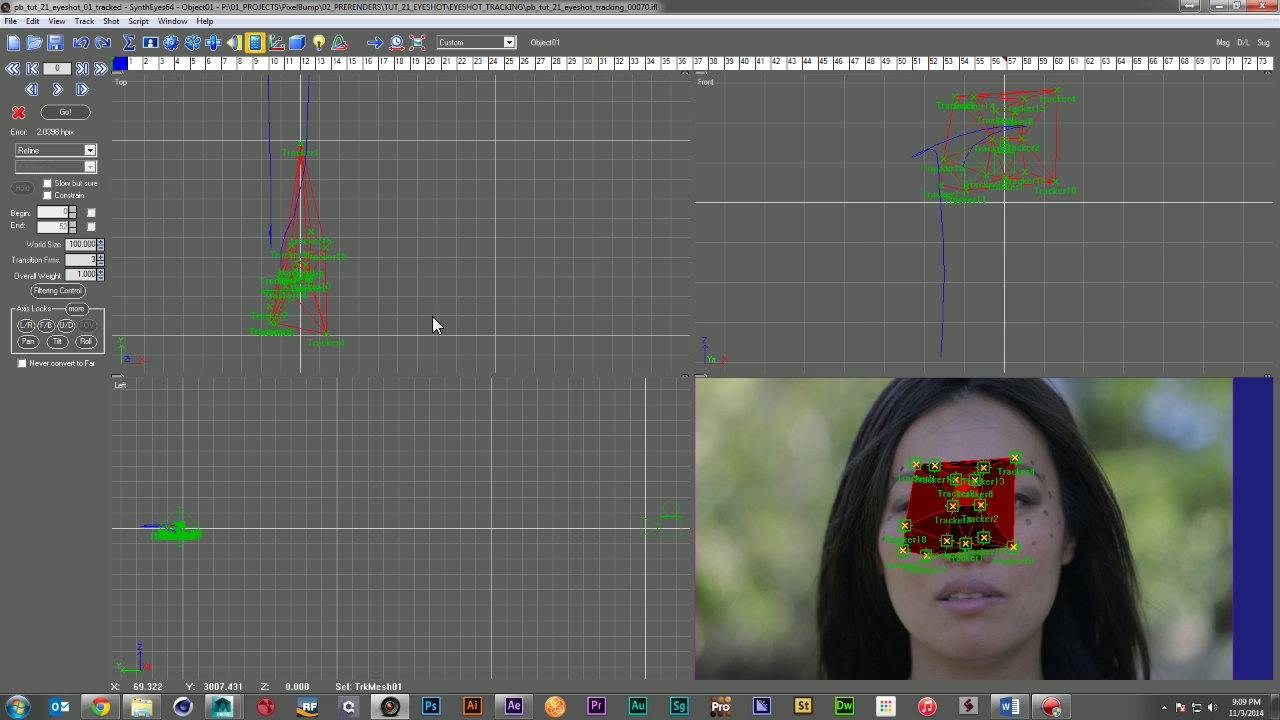
Delete the triangulated tracker mesh from the face
{"action": "left_click", "coordinate": [1008, 504]}
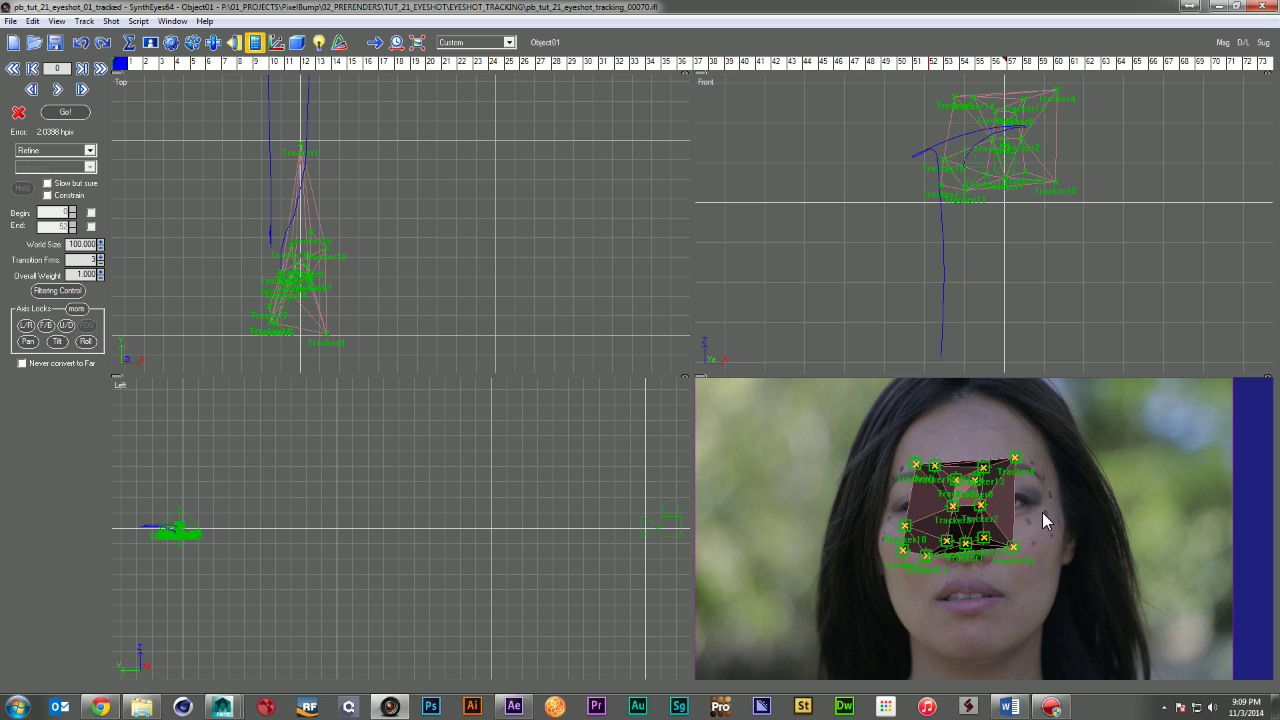
{"action": "left_click", "coordinate": [1016, 506]}
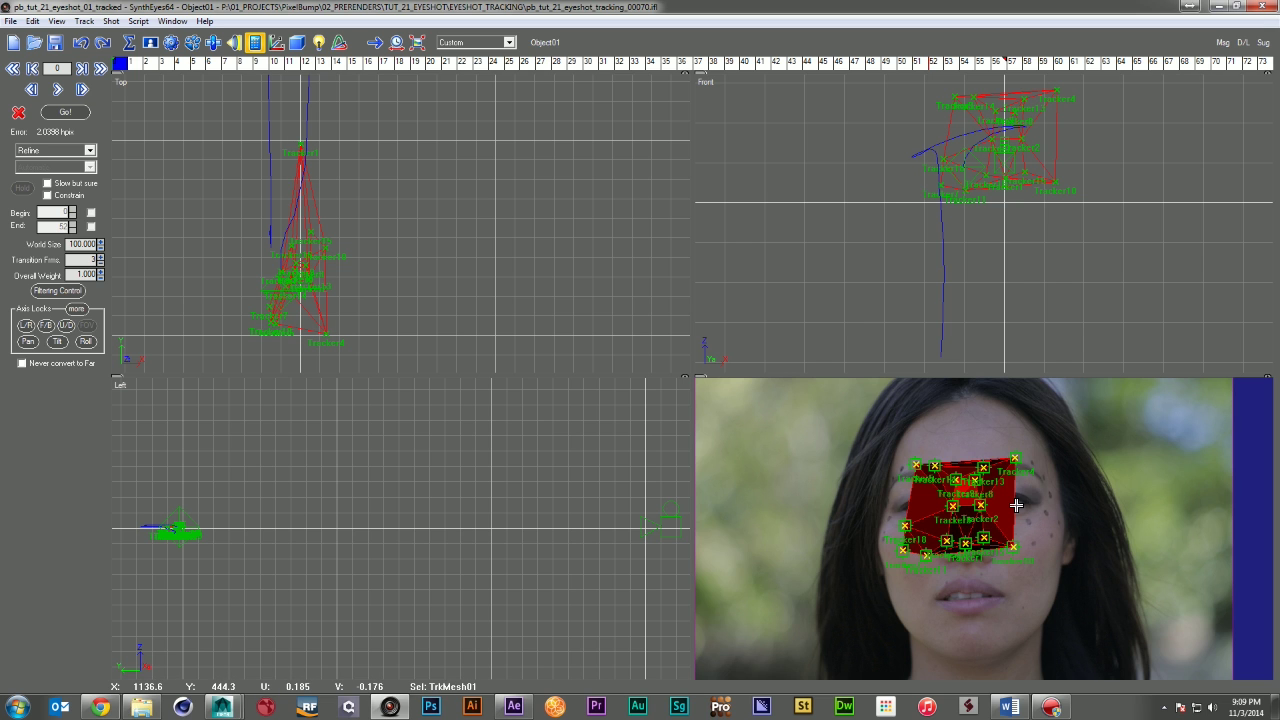
{"action": "key", "text": "Delete"}
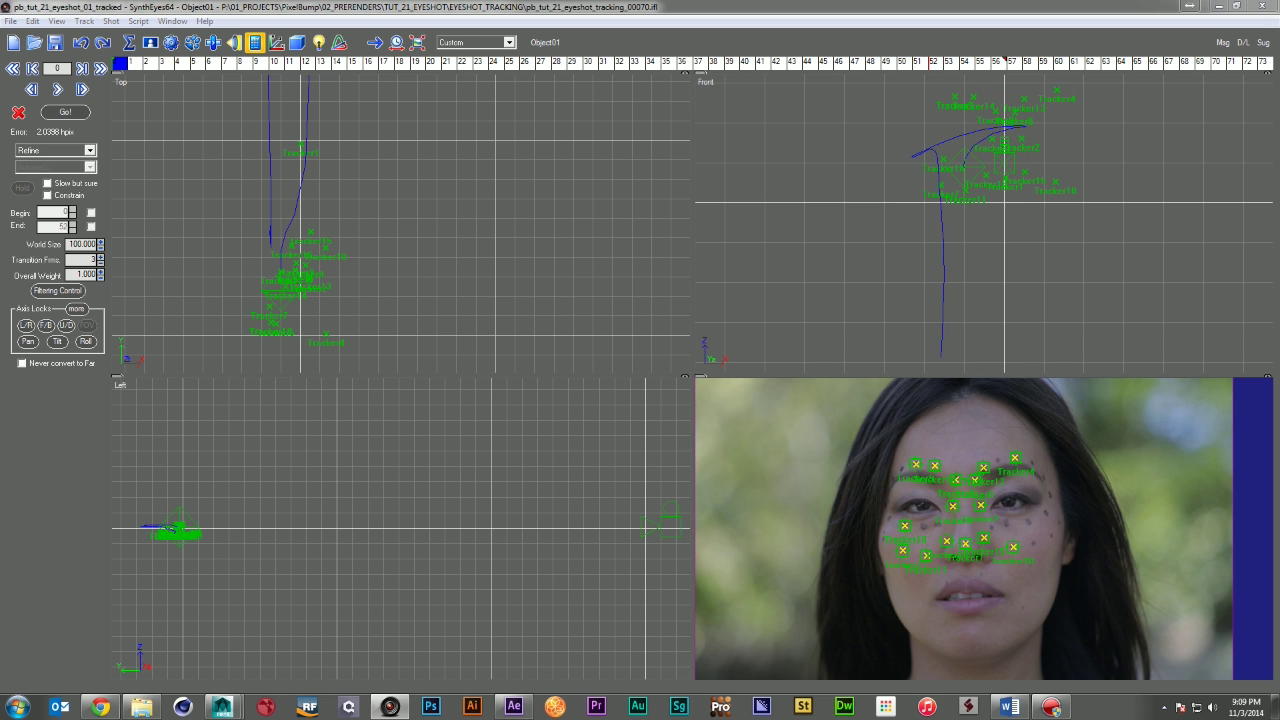
Delete Tracker1 from the active trackers in the Graph Editor, and move the editor window out of the way
{"action": "left_click_drag", "start_coordinate": [1279, 156], "coordinate": [620, 163]}
{"action": "left_click", "coordinate": [577, 283]}
{"action": "double_click", "coordinate": [580, 288]}
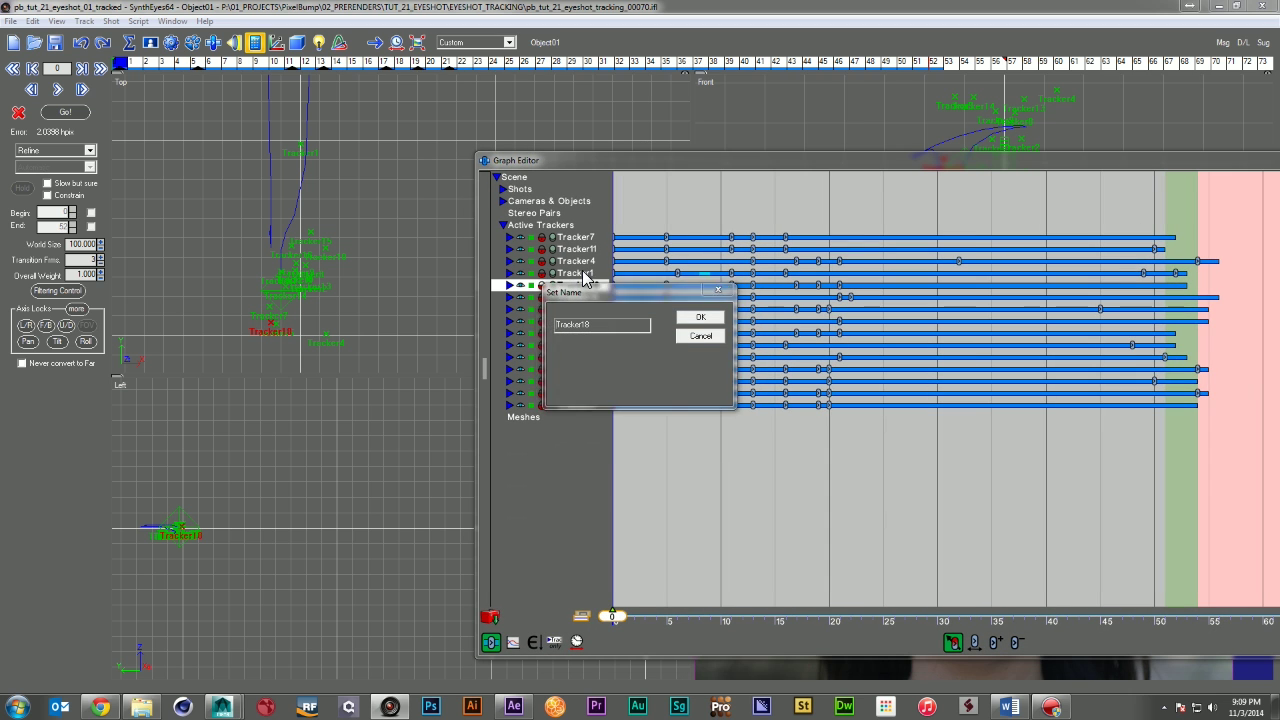
{"action": "left_click", "coordinate": [700, 336]}
{"action": "left_click", "coordinate": [588, 275]}
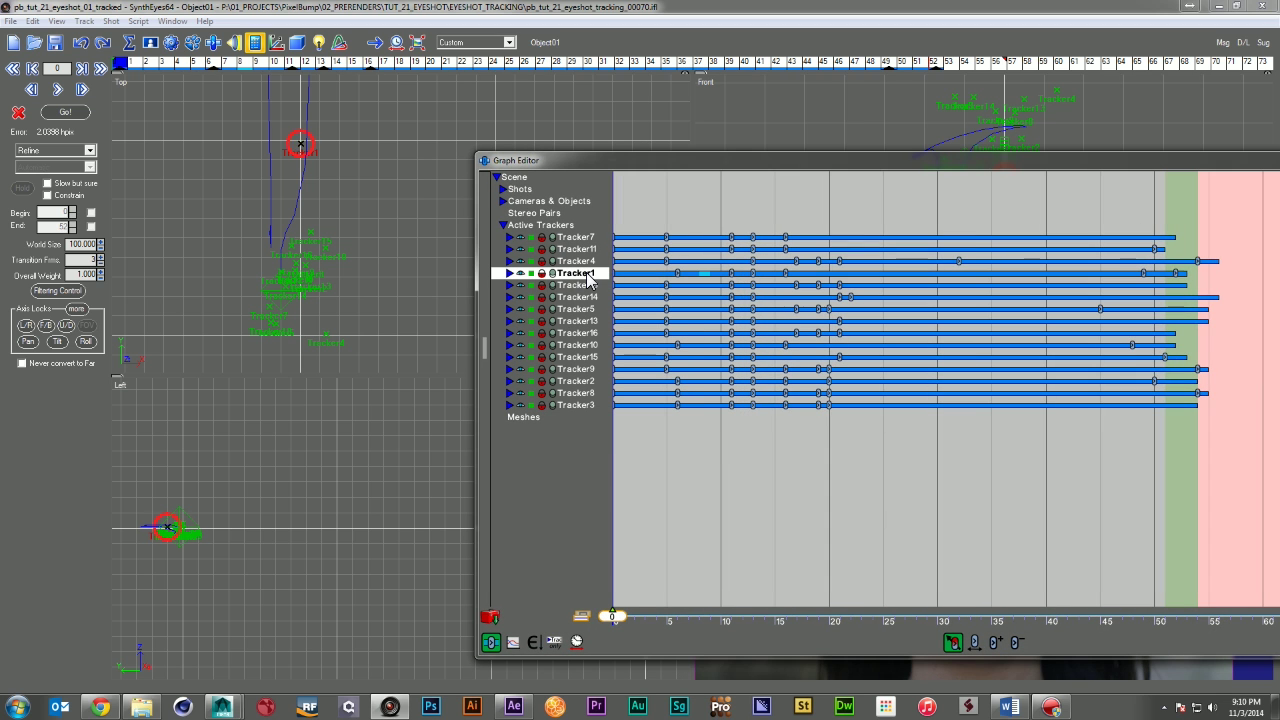
{"action": "right_click", "coordinate": [583, 276]}
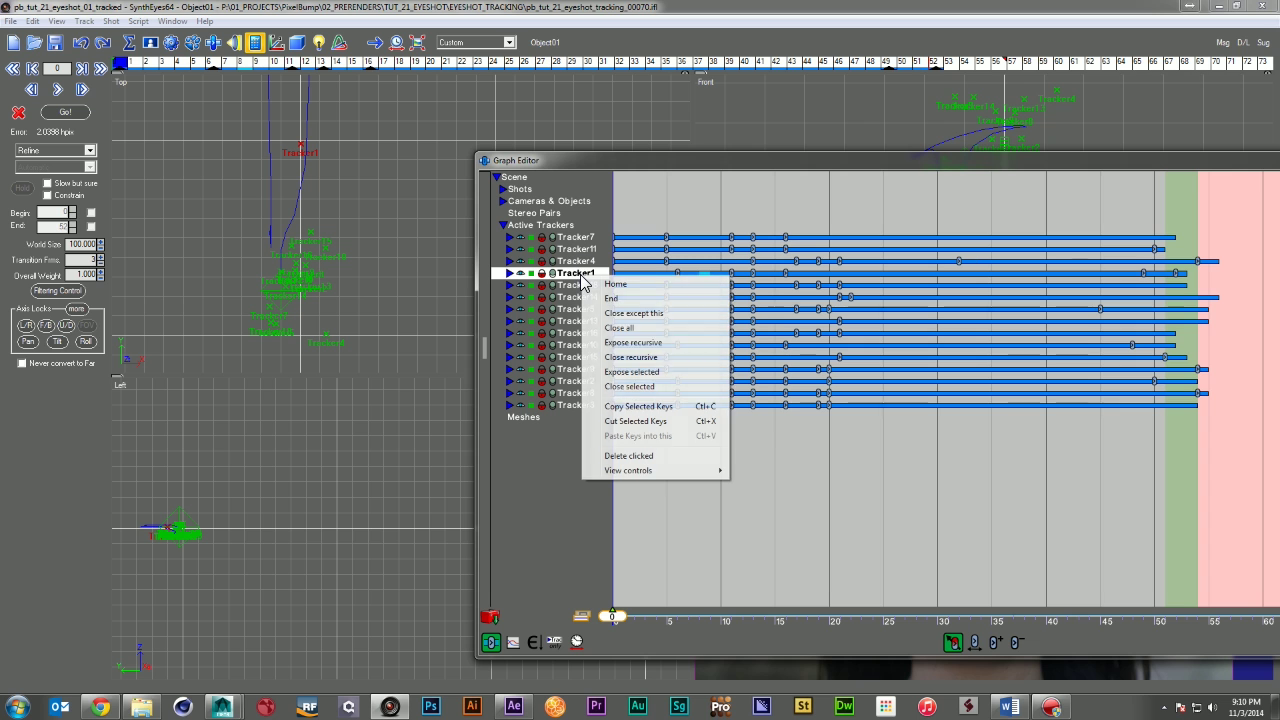
{"action": "left_click", "coordinate": [645, 455]}
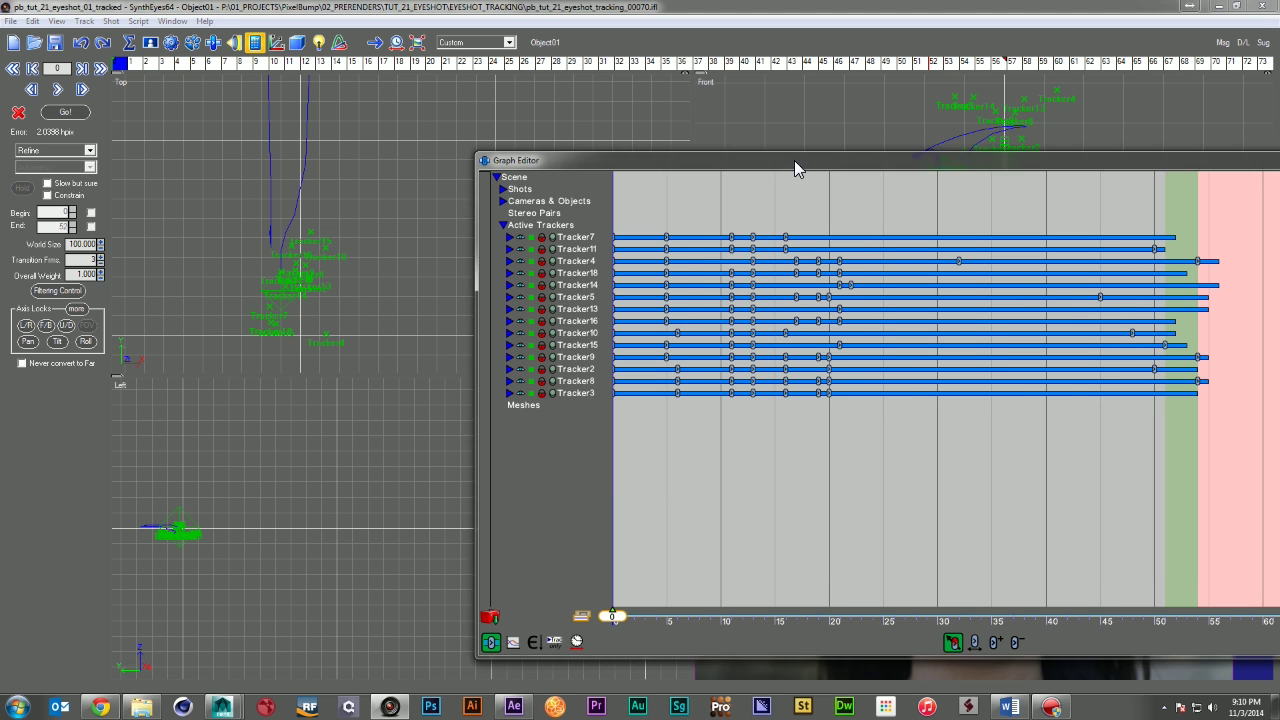
{"action": "left_click_drag", "start_coordinate": [794, 160], "coordinate": [1279, 174]}
Fine-tune all remaining trackers with HiRes at Mitchell2 x 8, and re-solve the head object in Refine mode, accepting the solve report
{"action": "mouse_move", "coordinate": [1080, 430]}
{"action": "left_mouse_down"}
{"action": "mouse_move", "coordinate": [948, 414]}
{"action": "mouse_move", "coordinate": [1117, 520]}
{"action": "mouse_move", "coordinate": [1085, 435]}
{"action": "left_mouse_up"}
{"action": "left_click", "coordinate": [86, 21]}
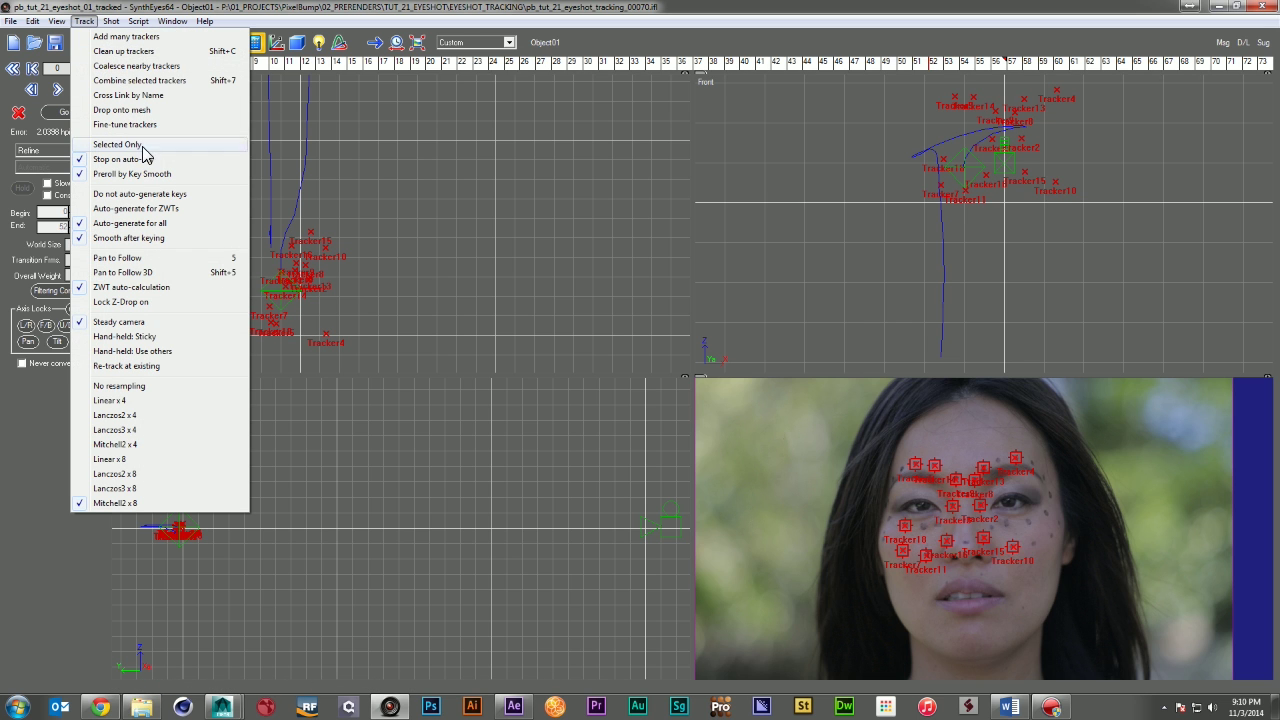
{"action": "left_click", "coordinate": [153, 125]}
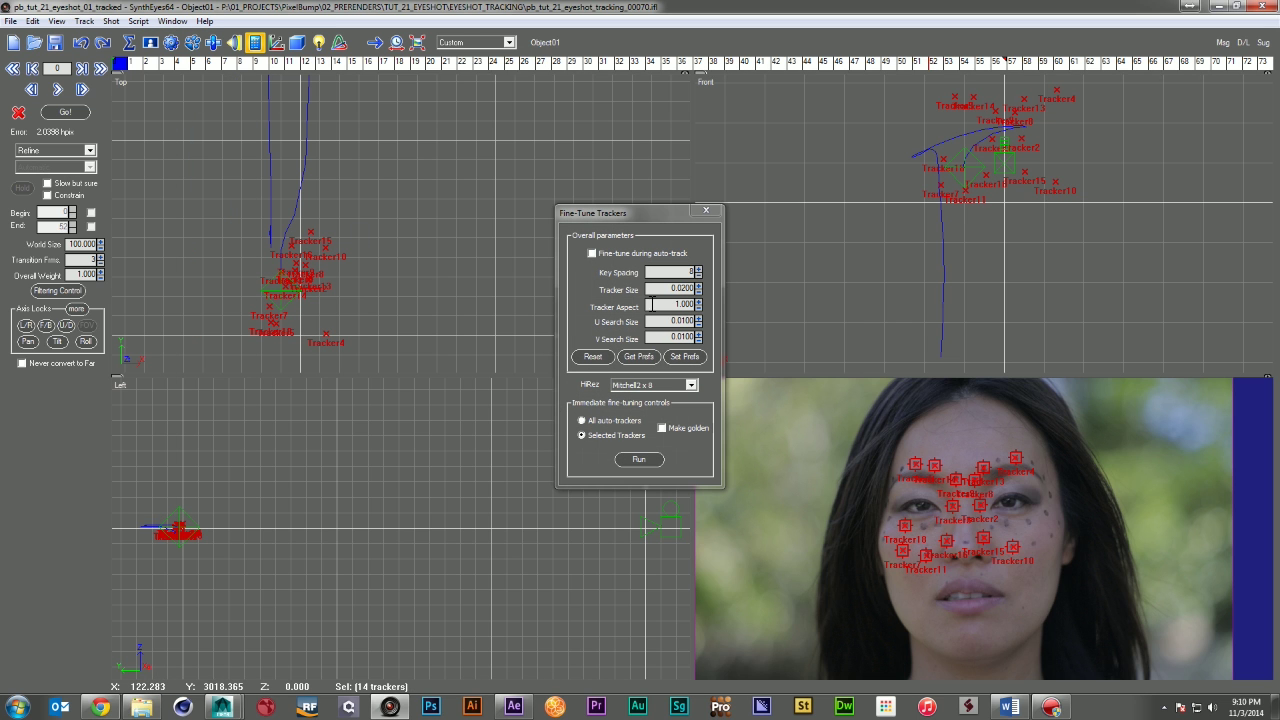
{"action": "left_click", "coordinate": [639, 459]}
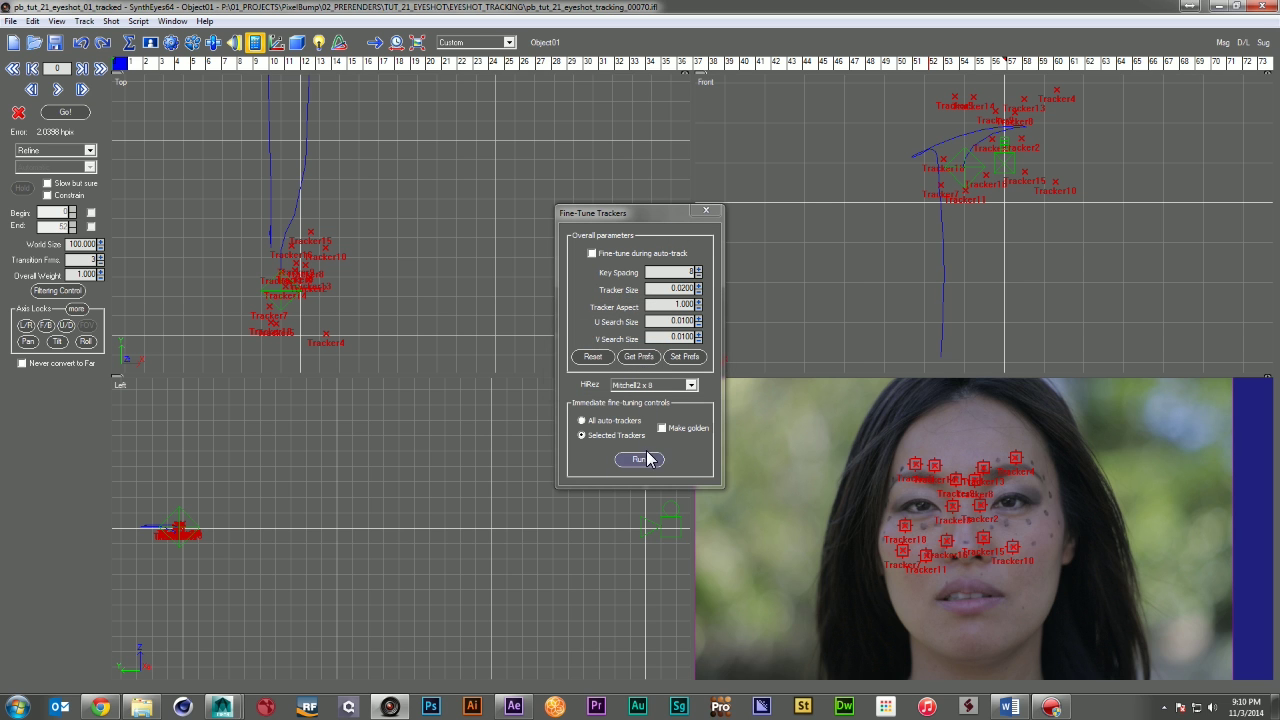
{"action": "left_click", "coordinate": [707, 214]}
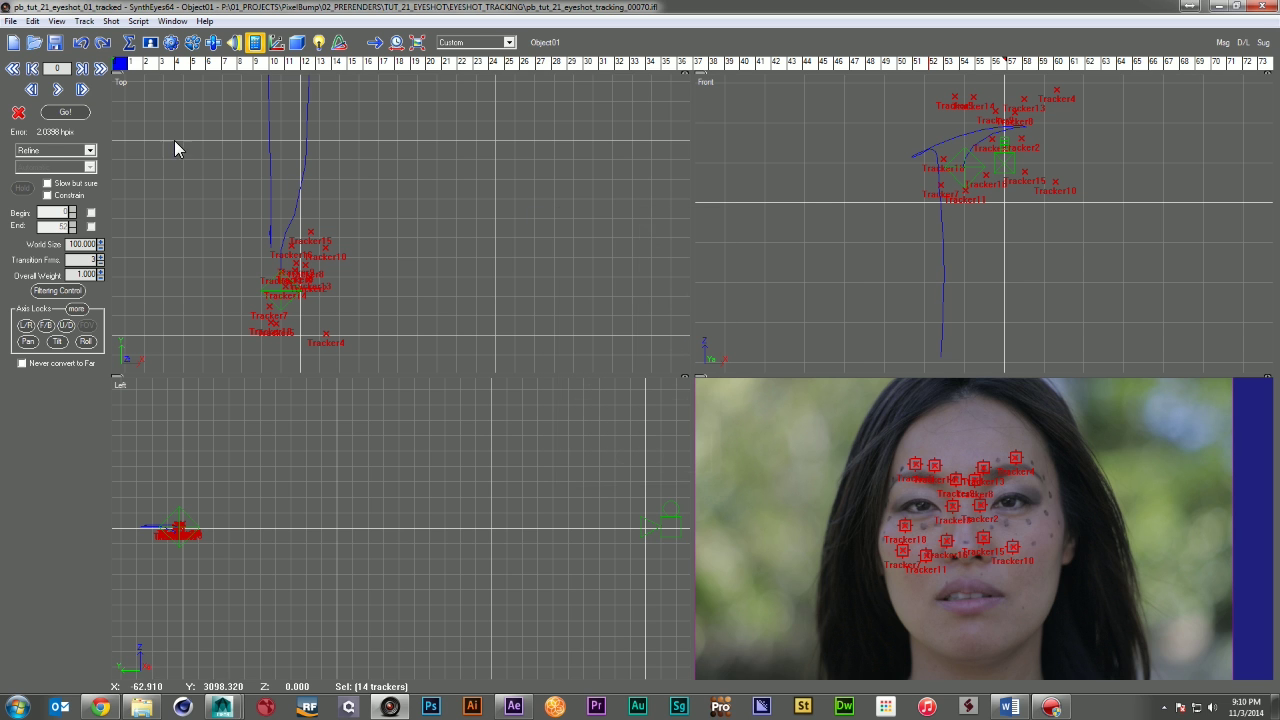
{"action": "left_click", "coordinate": [65, 112]}
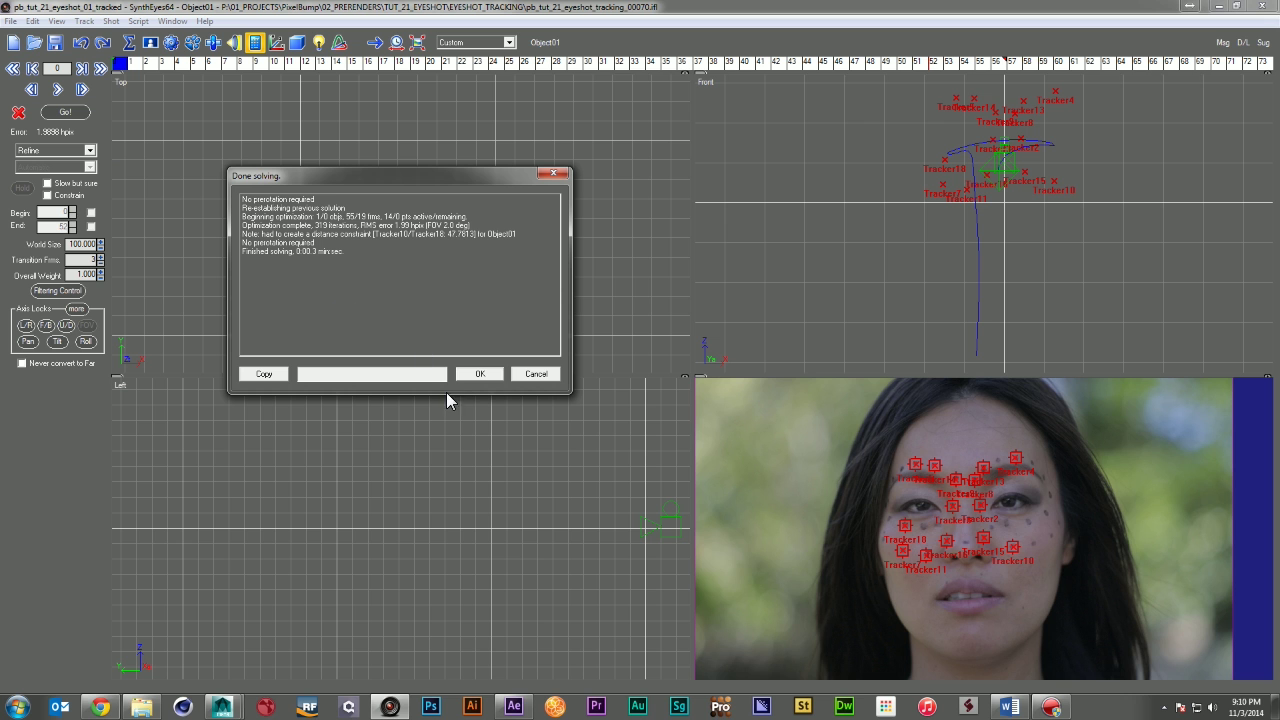
{"action": "left_click", "coordinate": [481, 374]}
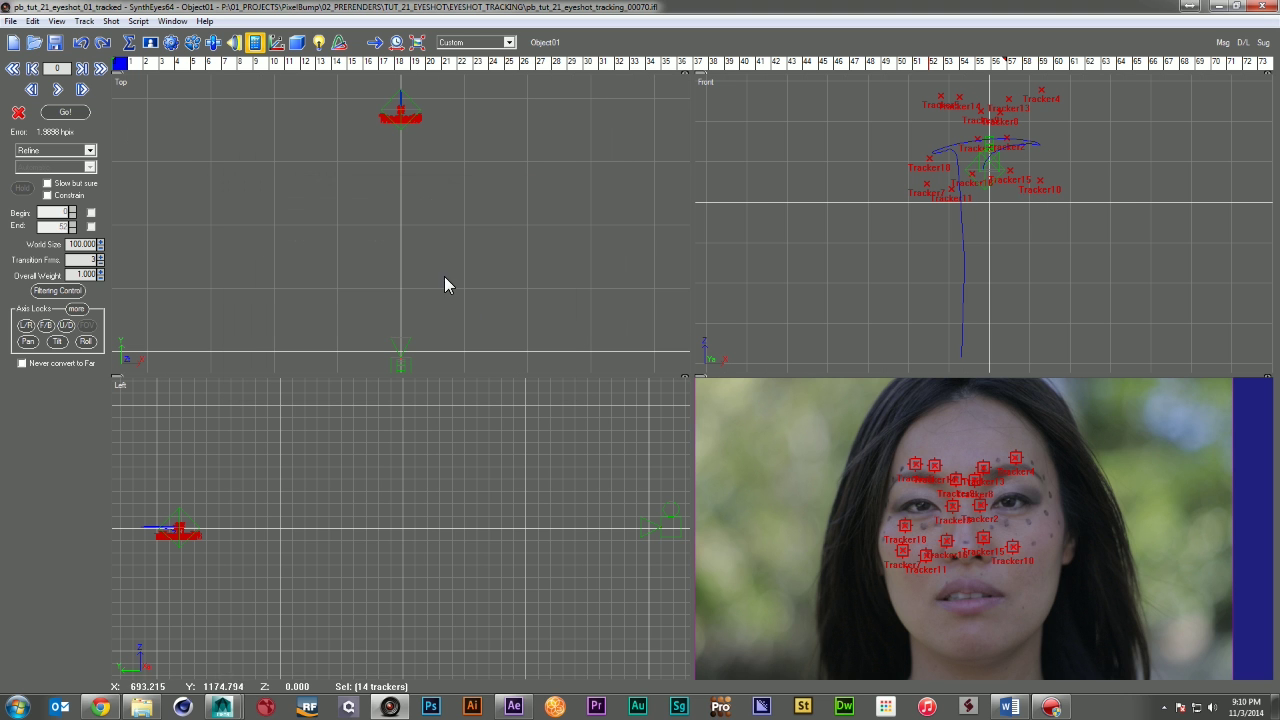
Examine the solved tracker points and the head motion path up close in the Top and Left views
{"action": "middle_click_drag", "start_coordinate": [448, 128], "coordinate": [456, 198]}
{"action": "right_click_drag", "start_coordinate": [456, 200], "coordinate": [220, 75]}
{"action": "middle_click_drag", "start_coordinate": [312, 152], "coordinate": [356, 184]}
{"action": "right_click_drag", "start_coordinate": [462, 246], "coordinate": [312, 104]}
{"action": "middle_click_drag", "start_coordinate": [324, 116], "coordinate": [390, 210]}
{"action": "right_click_drag", "start_coordinate": [448, 252], "coordinate": [526, 318]}
{"action": "right_click_drag", "start_coordinate": [375, 156], "coordinate": [528, 267]}
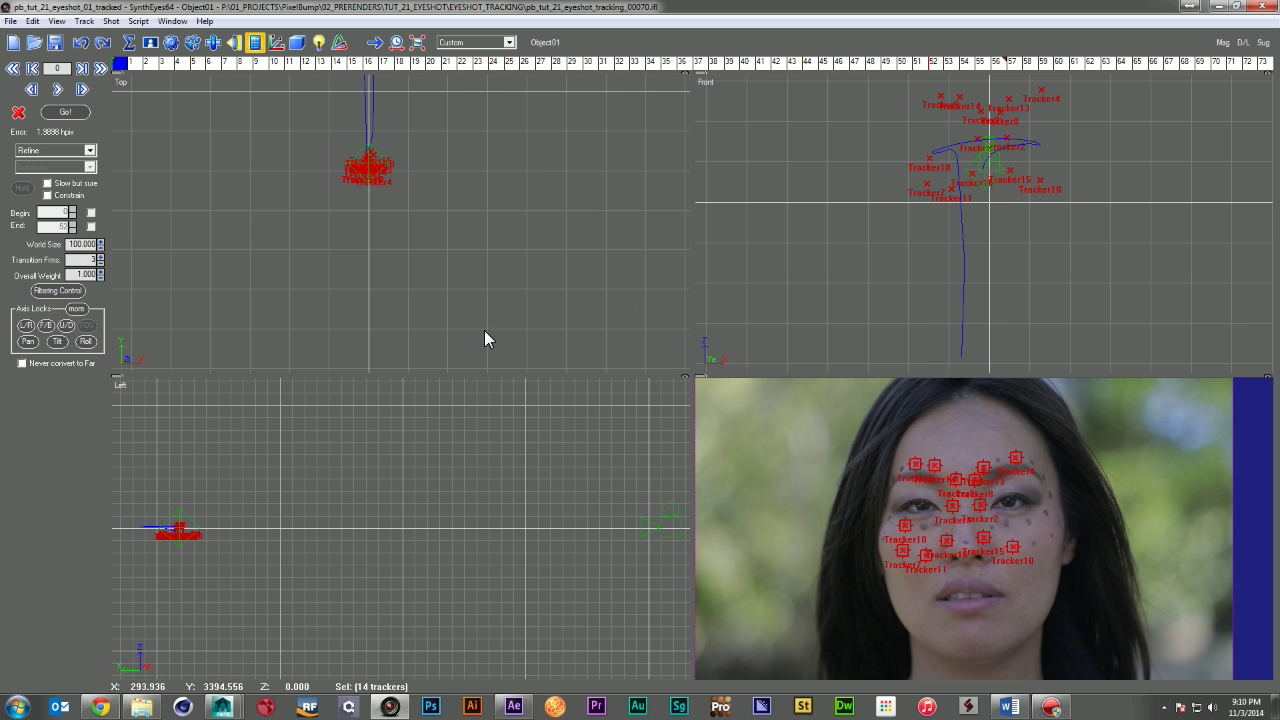
{"action": "middle_click_drag", "start_coordinate": [288, 508], "coordinate": [467, 471]}
{"action": "right_click_drag", "start_coordinate": [395, 467], "coordinate": [193, 333]}
{"action": "right_click_drag", "start_coordinate": [356, 563], "coordinate": [284, 440]}
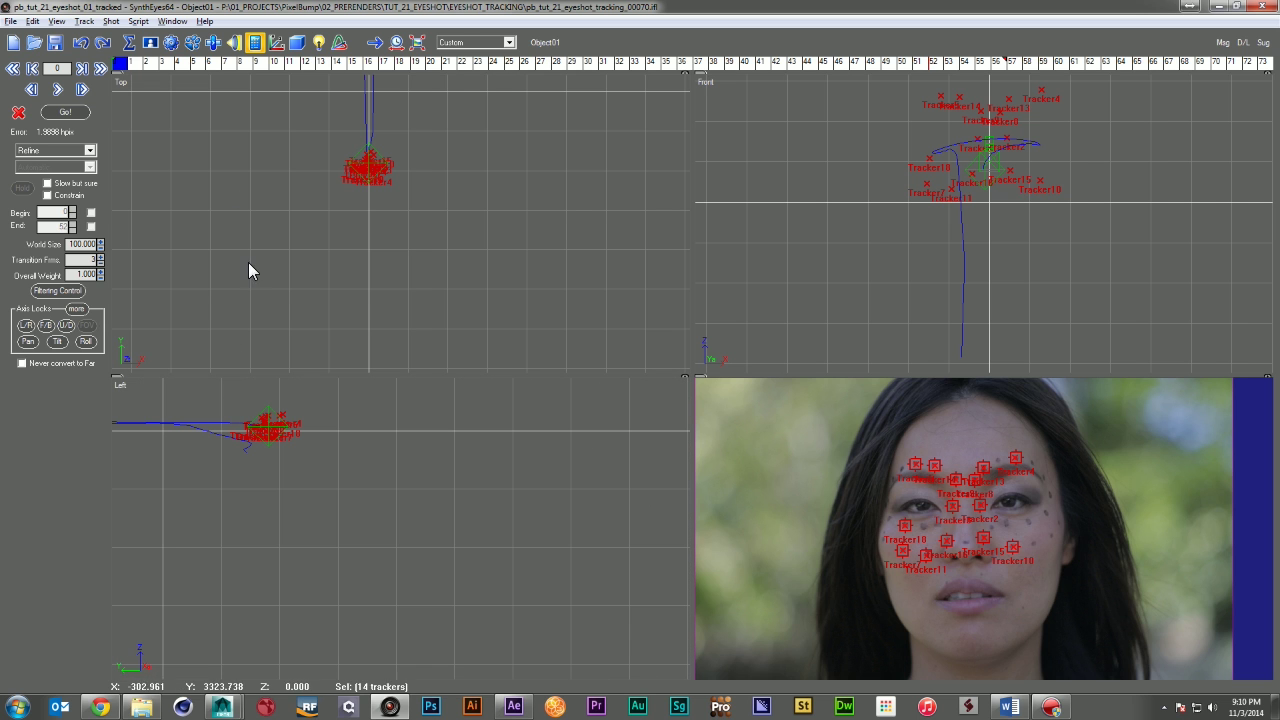
Re-solve the head object in Refine mode with Slow but sure enabled, and accept the solve report
{"action": "left_click", "coordinate": [55, 185]}
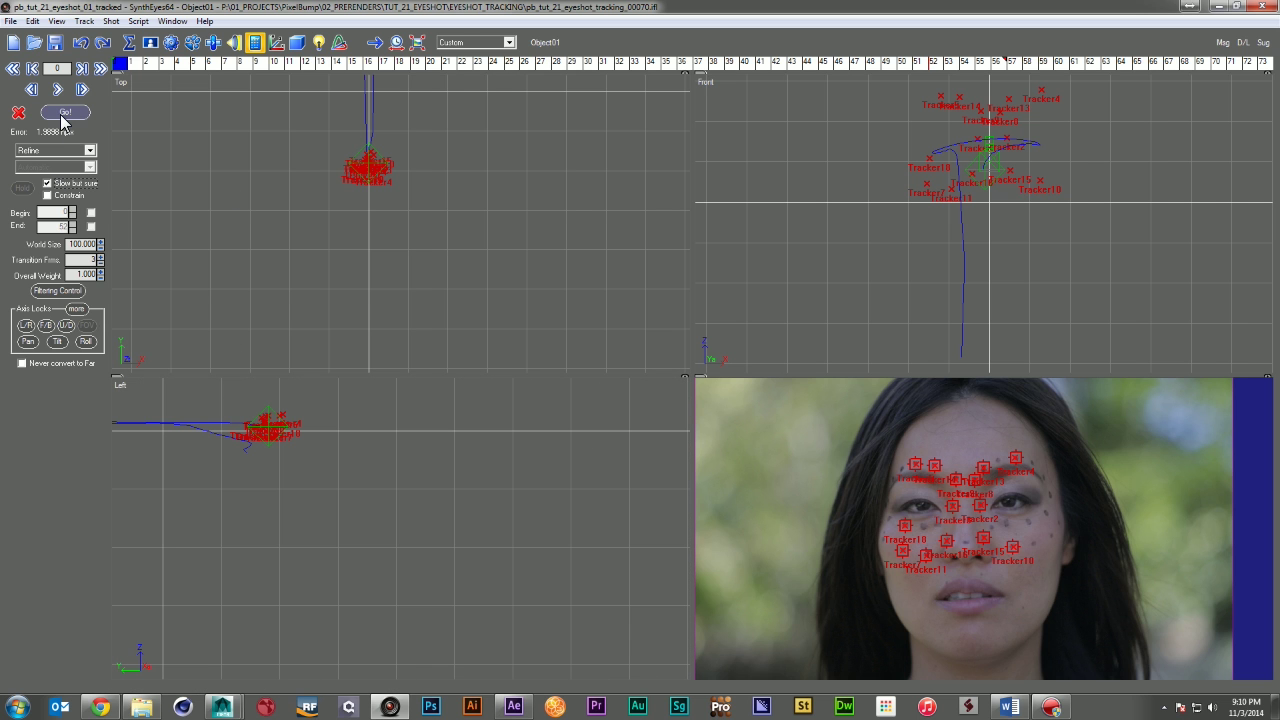
{"action": "left_click", "coordinate": [63, 115]}
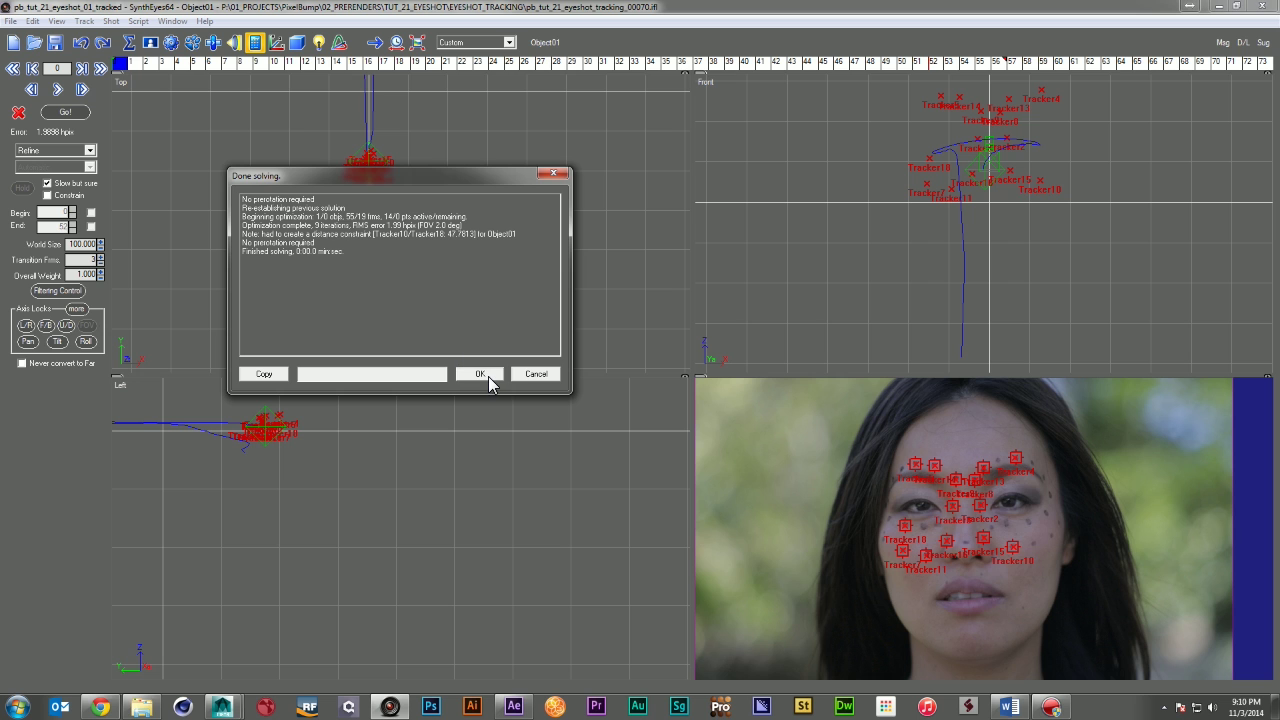
{"action": "left_click", "coordinate": [484, 374]}
Re-solve the head object with Constrain also enabled, accept the report, and turn off both Constrain and Slow but sure
{"action": "left_click", "coordinate": [47, 195]}
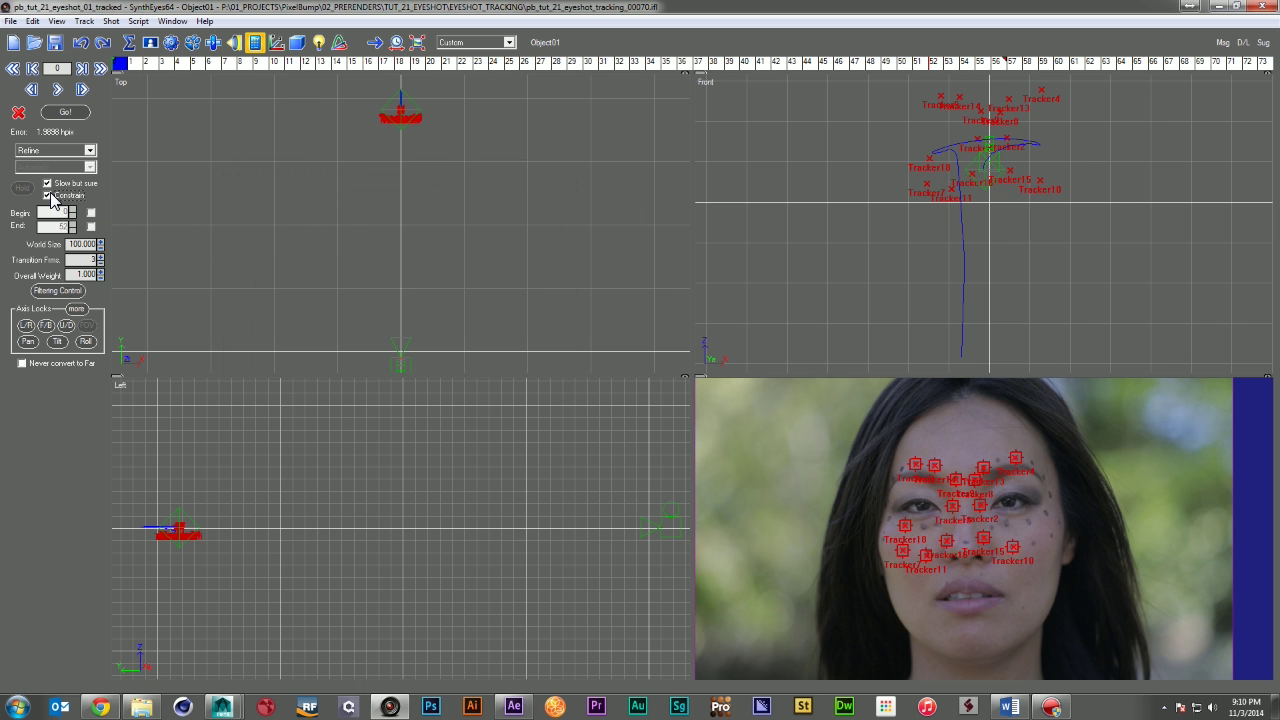
{"action": "left_click", "coordinate": [65, 112]}
{"action": "left_click", "coordinate": [478, 372]}
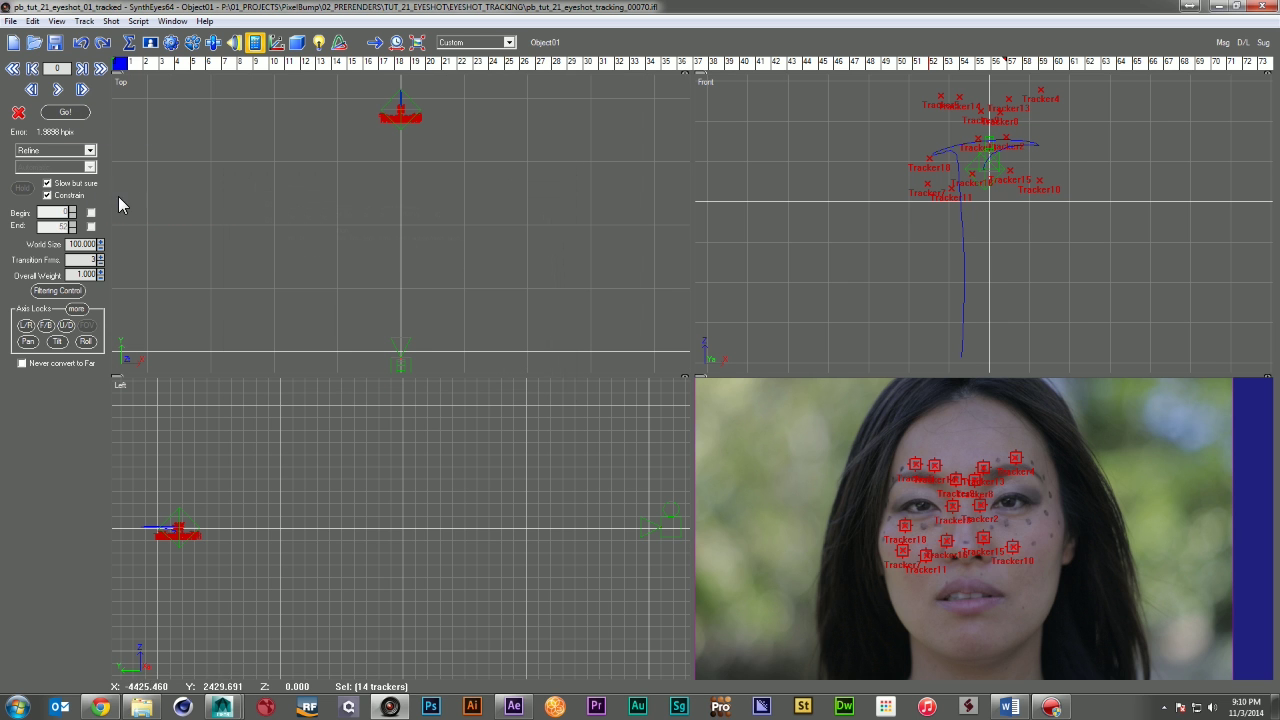
{"action": "left_click", "coordinate": [47, 195]}
{"action": "left_click", "coordinate": [47, 183]}
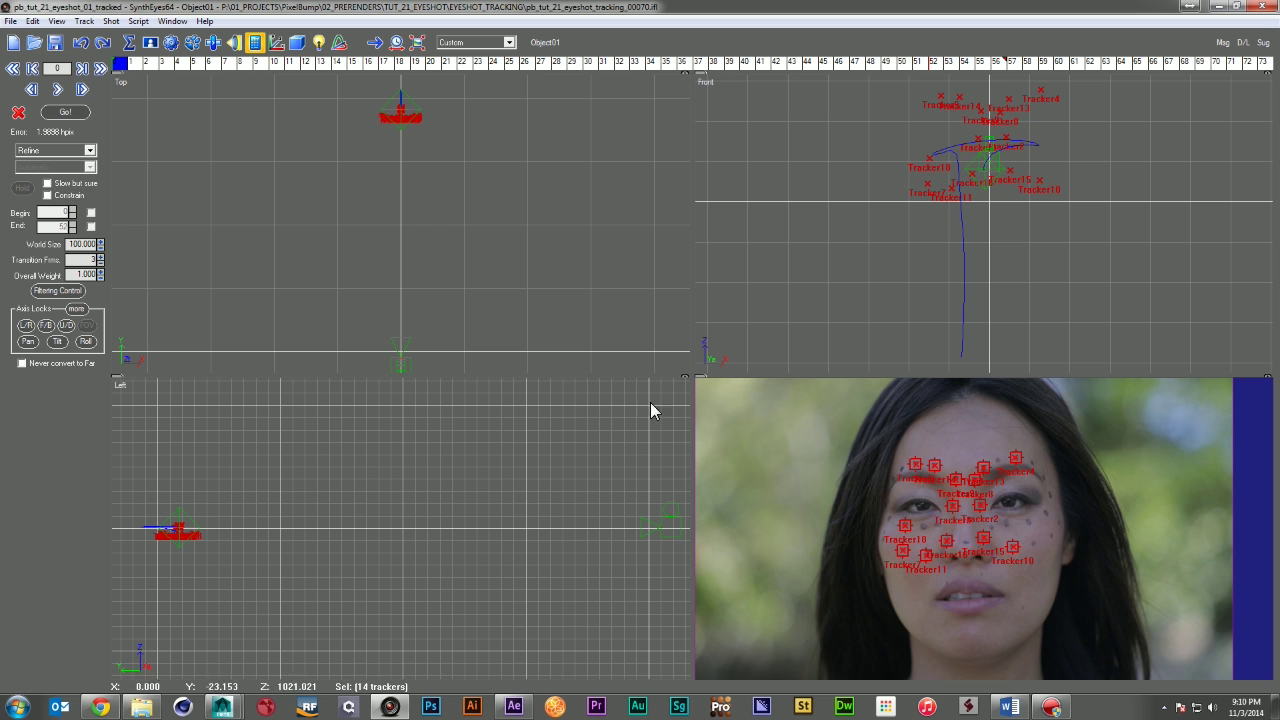
Change the Camera view to Perspective, and convert the selected head trackers into a triangulated mesh
{"action": "right_click", "coordinate": [988, 458]}
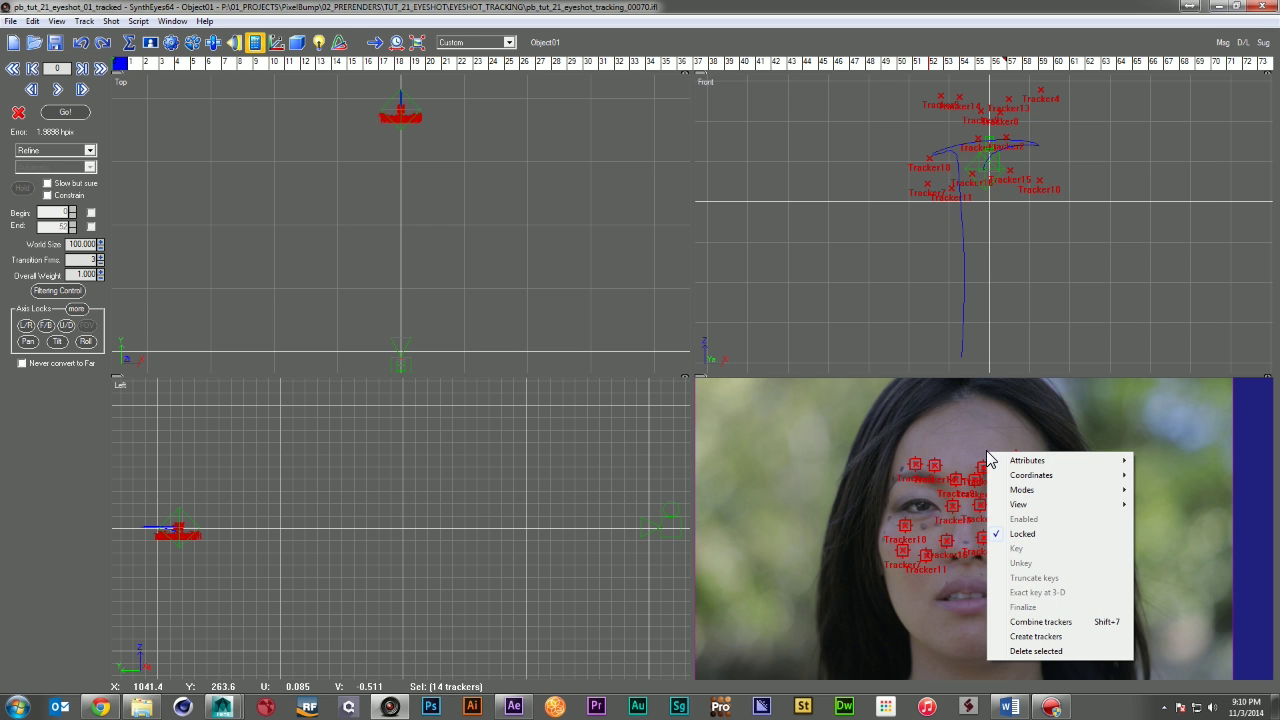
{"action": "left_click", "coordinate": [696, 374]}
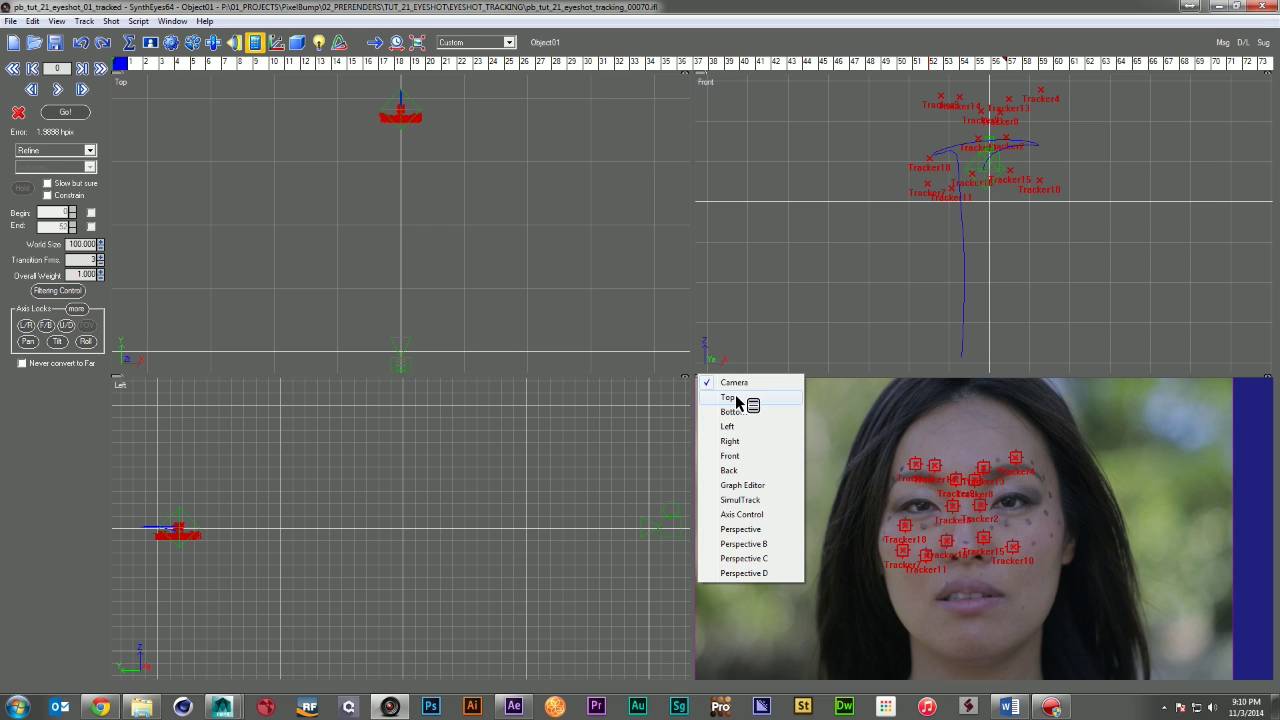
{"action": "left_click", "coordinate": [757, 529]}
{"action": "right_click", "coordinate": [950, 448]}
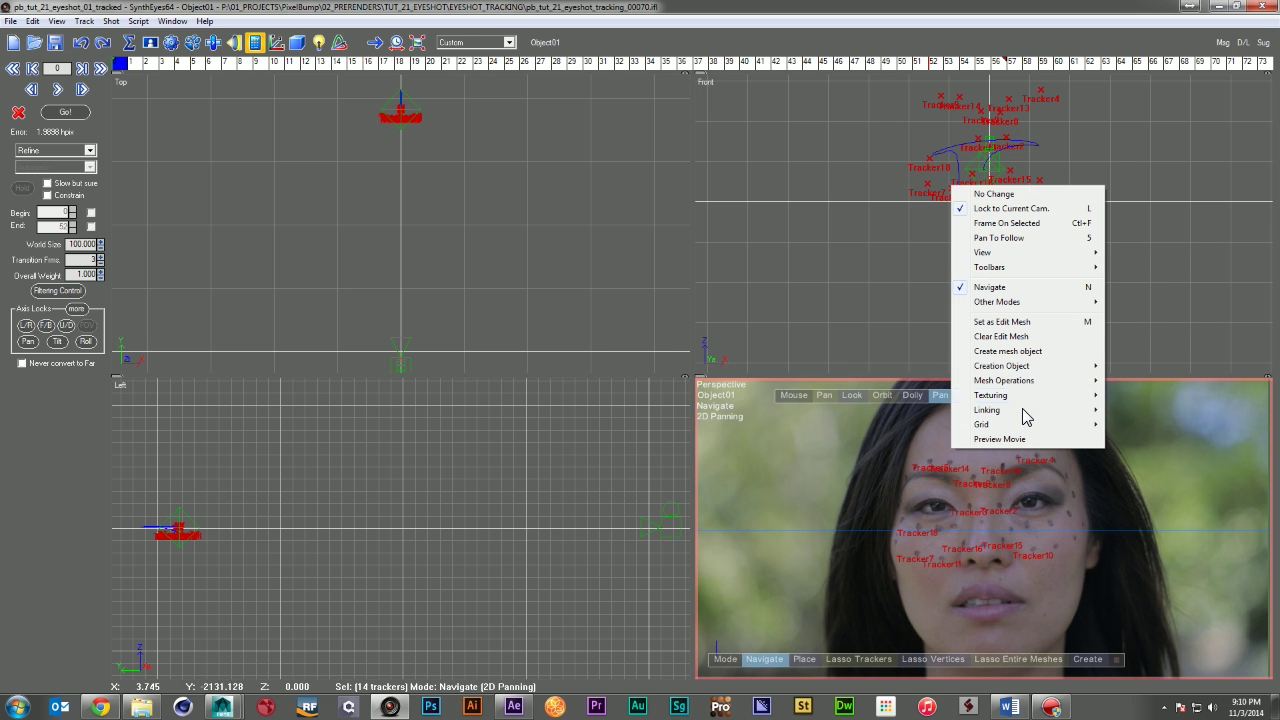
{"action": "mouse_move", "coordinate": [1040, 380]}
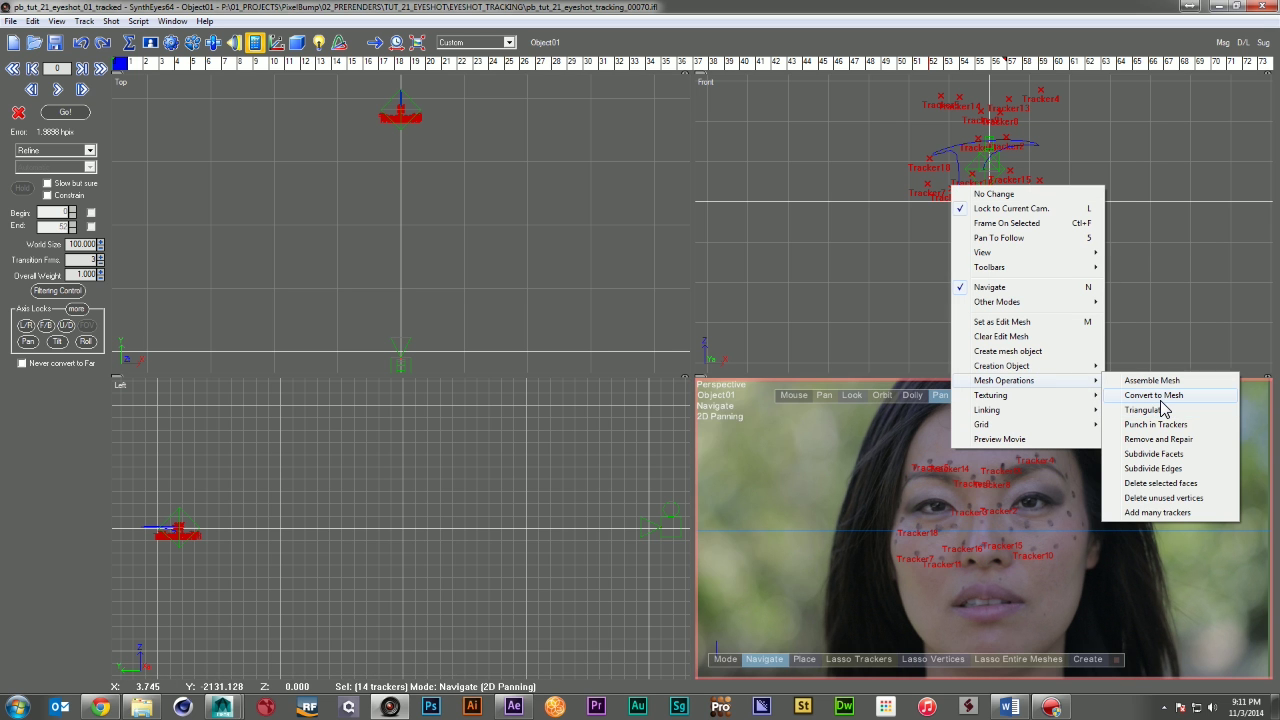
{"action": "left_click", "coordinate": [1124, 411]}
{"action": "right_click", "coordinate": [972, 446]}
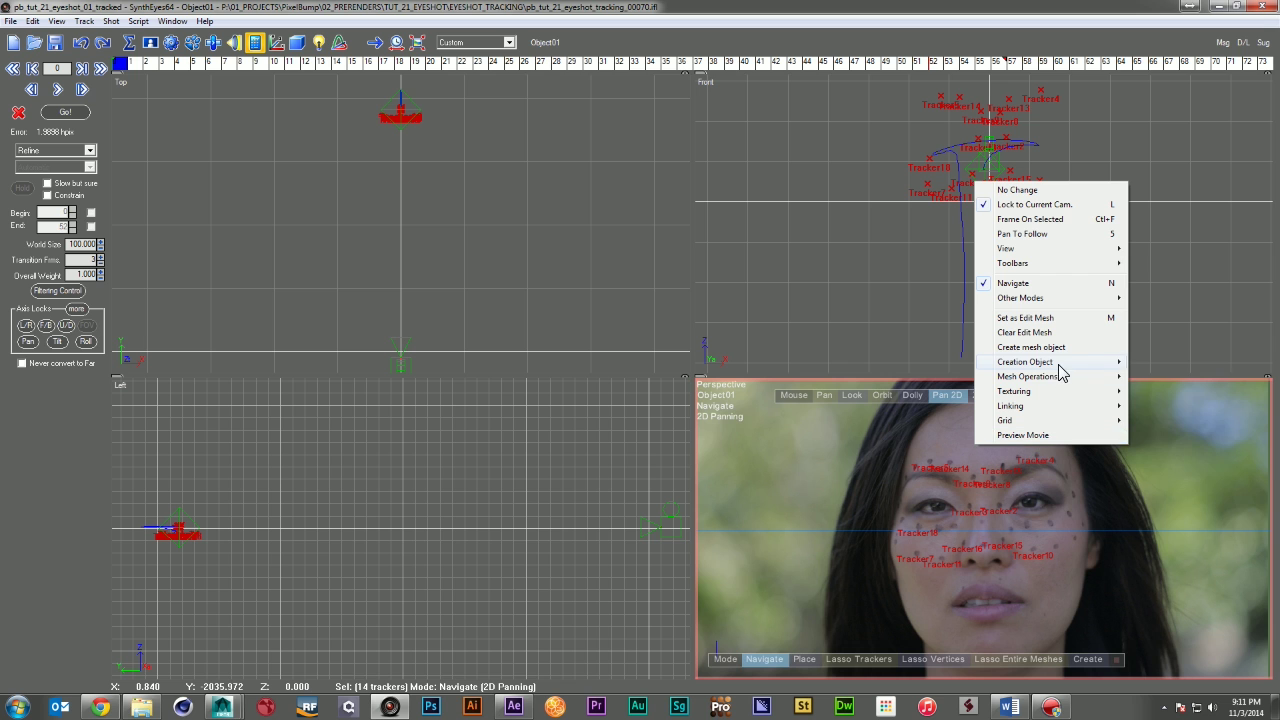
{"action": "mouse_move", "coordinate": [1066, 376]}
{"action": "left_click", "coordinate": [1163, 391]}
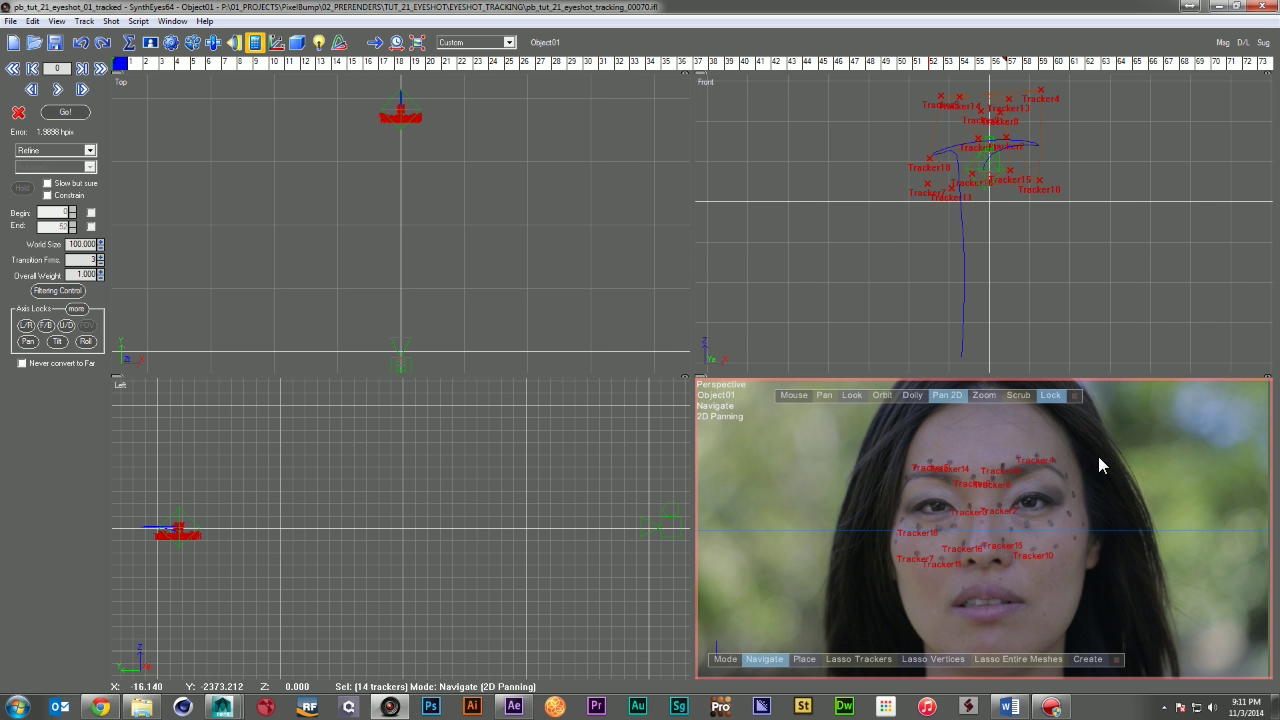
Deselect the trackers, switch the Perspective view back to Camera, and inspect the triangulated mesh on the face
{"action": "mouse_move", "coordinate": [1082, 454]}
{"action": "left_mouse_down"}
{"action": "mouse_move", "coordinate": [975, 427]}
{"action": "mouse_move", "coordinate": [1069, 453]}
{"action": "left_mouse_up"}
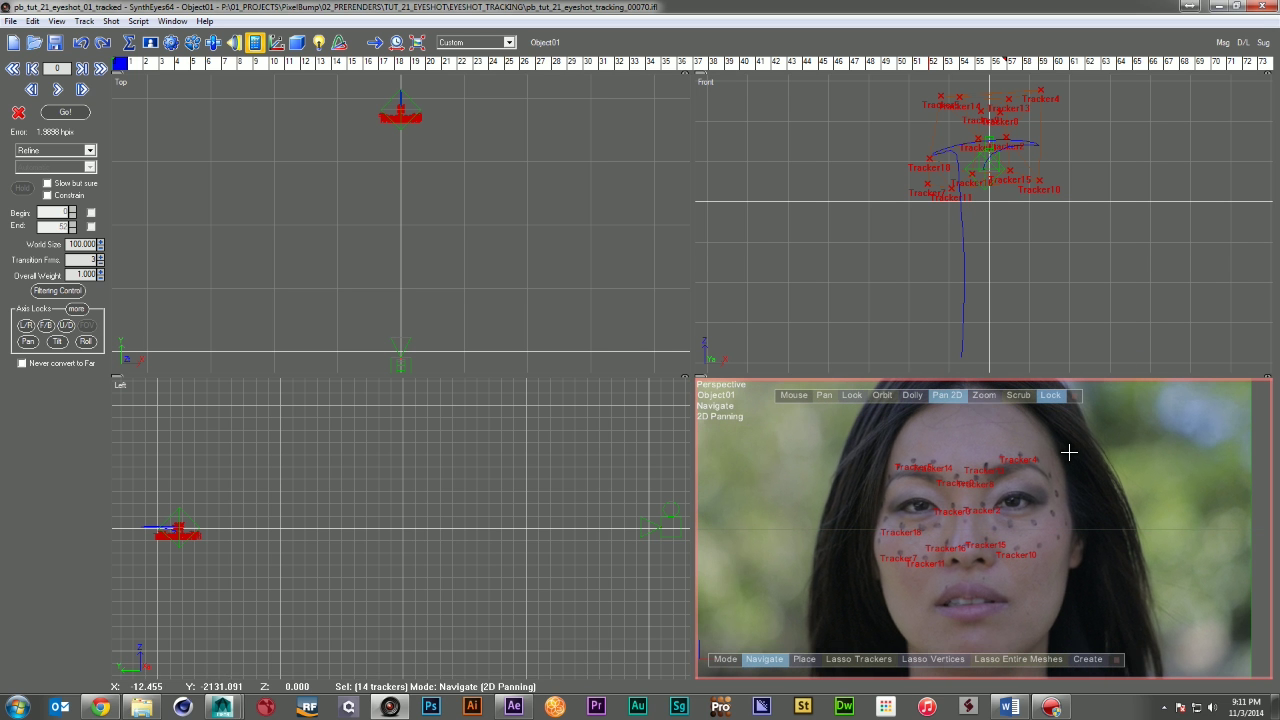
{"action": "left_click", "coordinate": [705, 390]}
{"action": "left_click", "coordinate": [709, 390]}
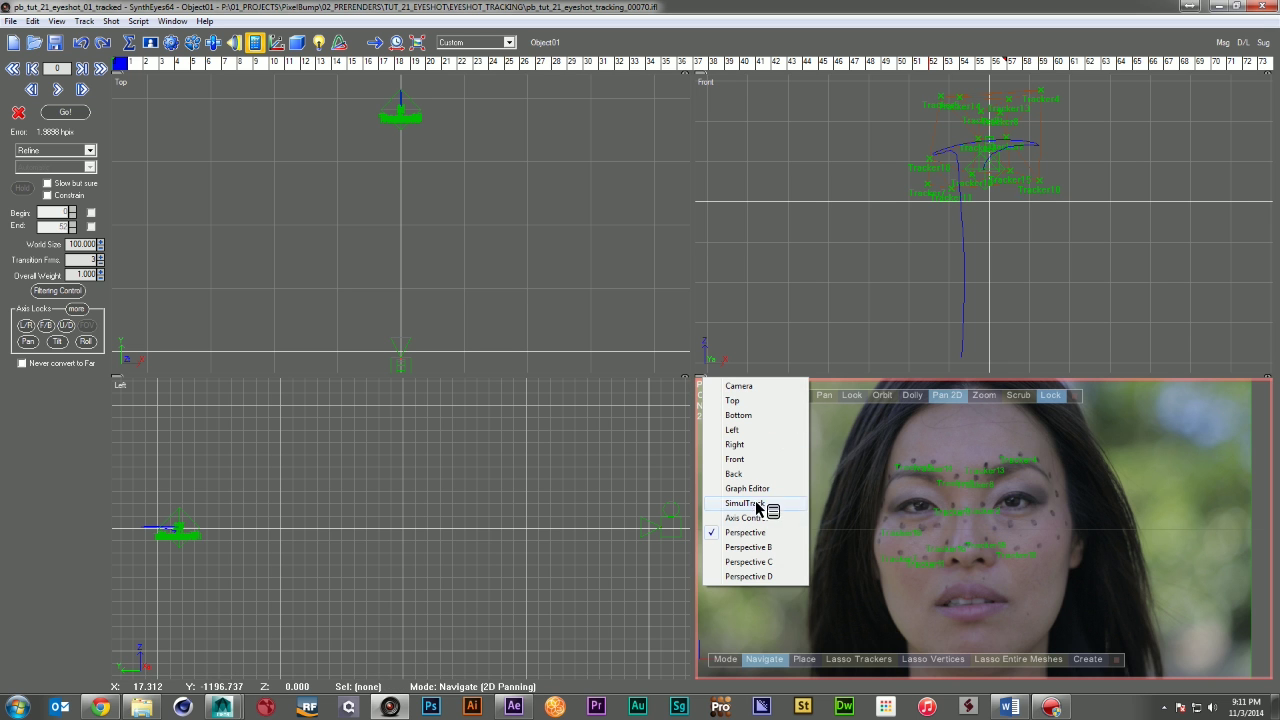
{"action": "left_click", "coordinate": [745, 386]}
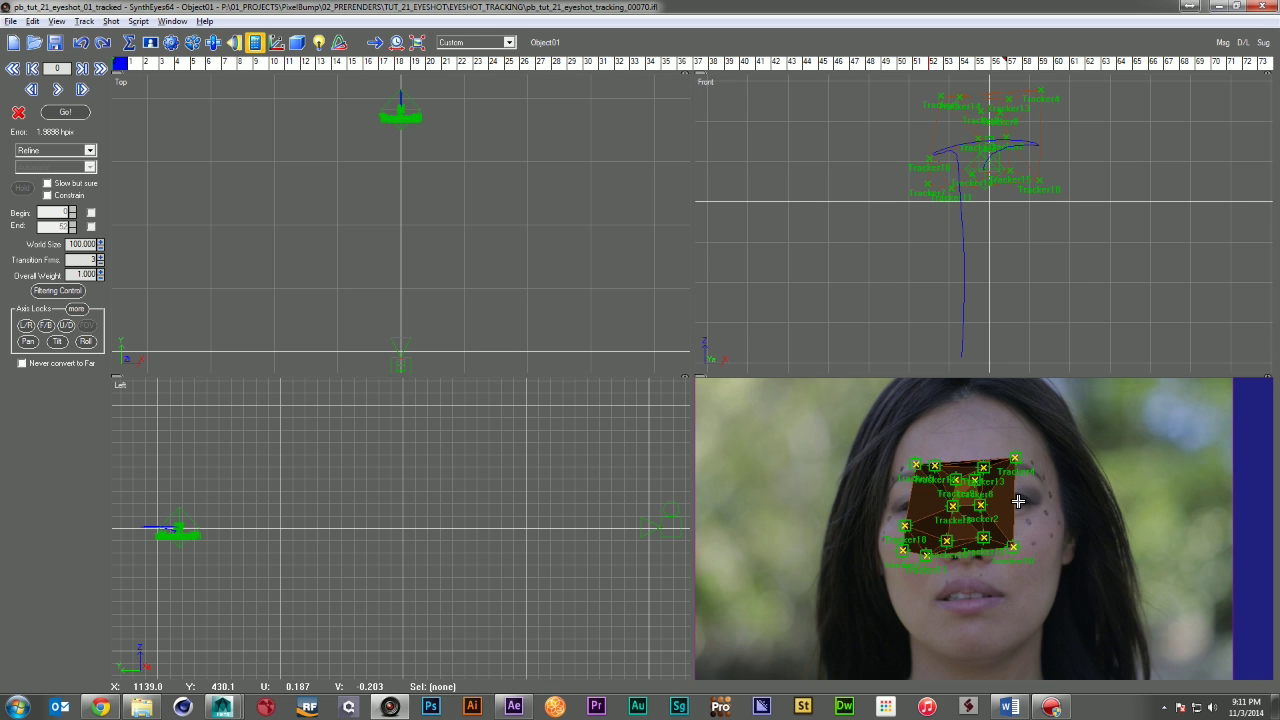
{"action": "scroll", "coordinate": [1005, 500], "scroll_direction": "up", "scroll_amount": 4}
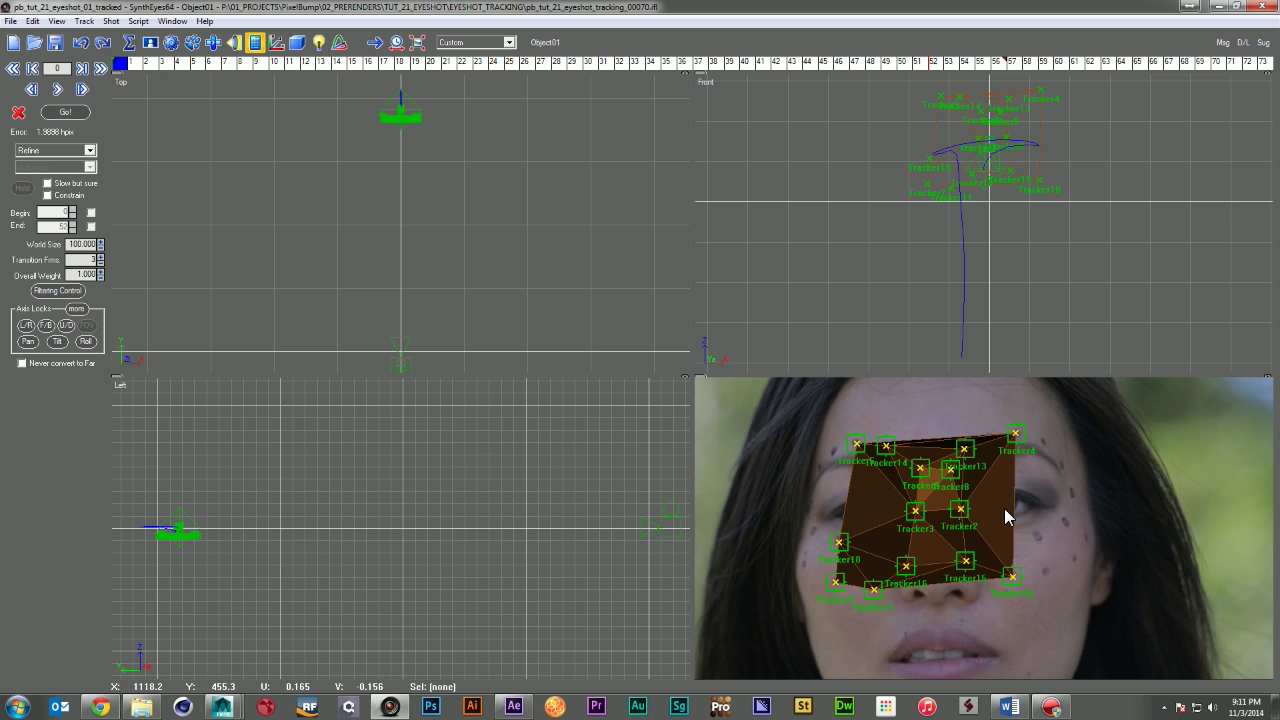
{"action": "middle_click_drag", "start_coordinate": [508, 135], "coordinate": [466, 286]}
{"action": "scroll", "coordinate": [349, 257], "scroll_direction": "up", "scroll_amount": 3}
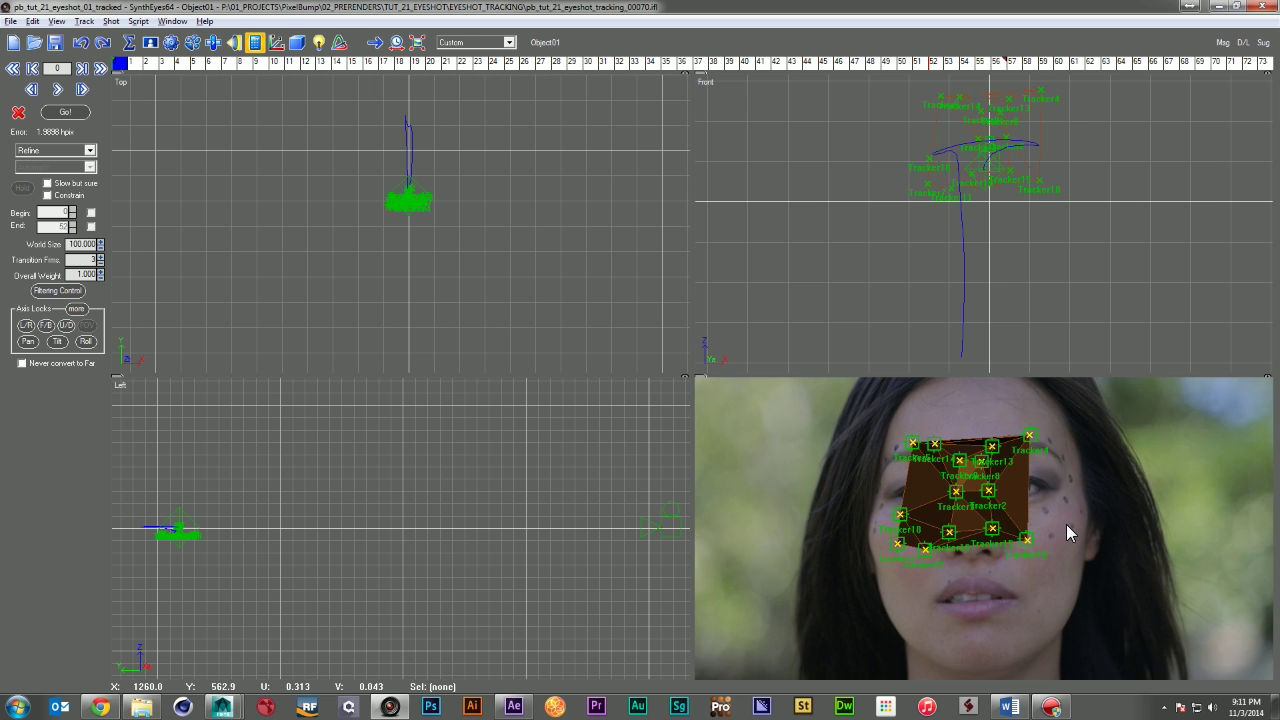
{"action": "left_click_drag", "start_coordinate": [128, 63], "coordinate": [121, 110]}
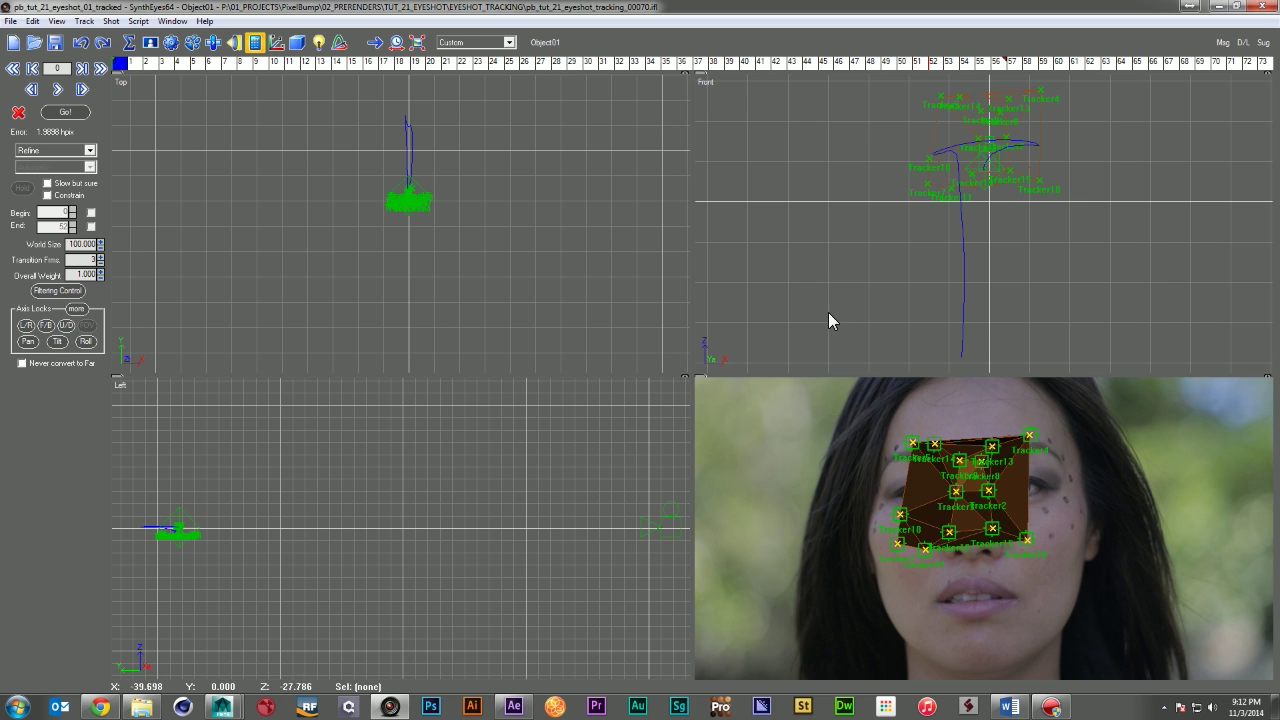
Export the solved track as a Maya ASCII Scene named pb_tut_21_eyeshot_01_tracked.ma, keeping the existing export settings
{"action": "left_click", "coordinate": [12, 21]}
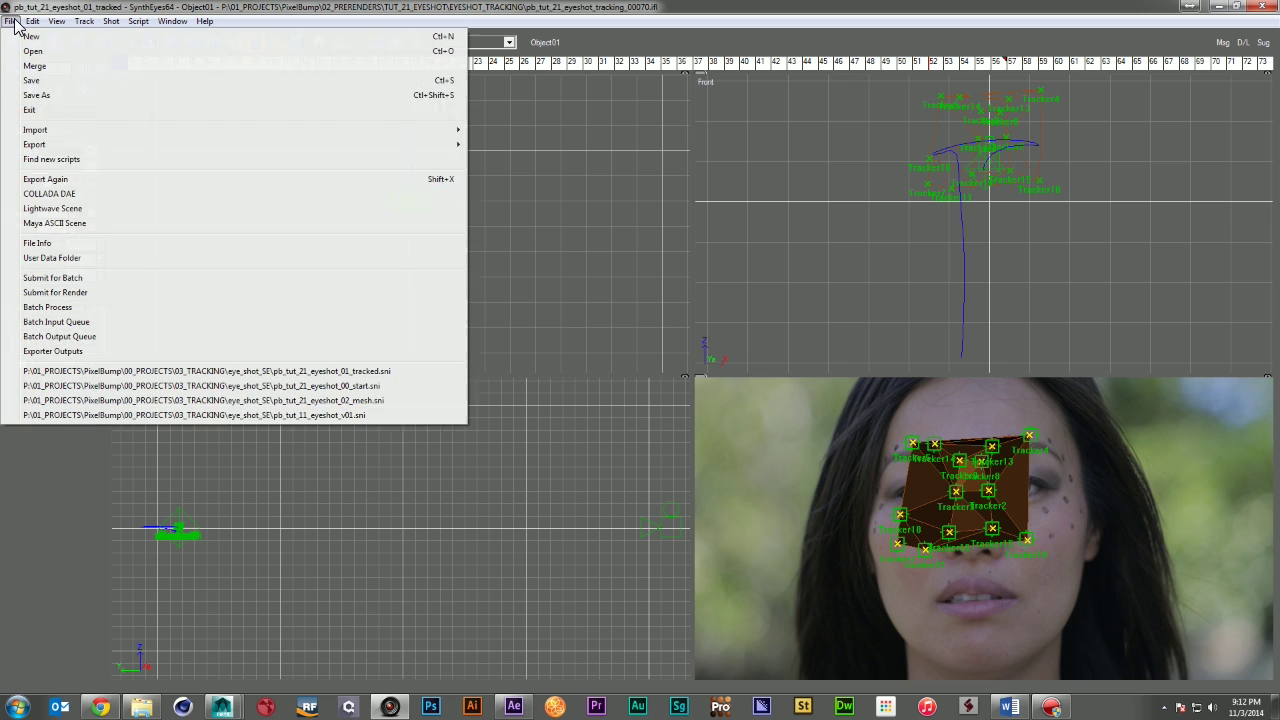
{"action": "mouse_move", "coordinate": [199, 148]}
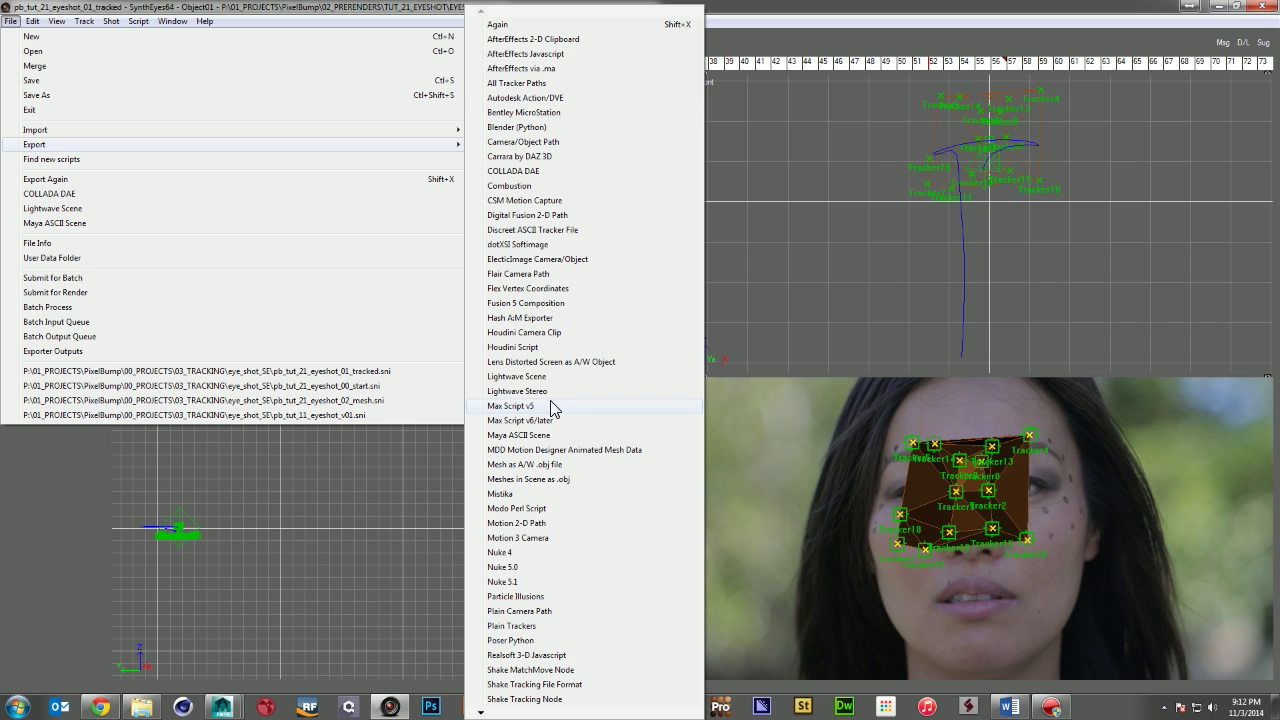
{"action": "left_click", "coordinate": [550, 434]}
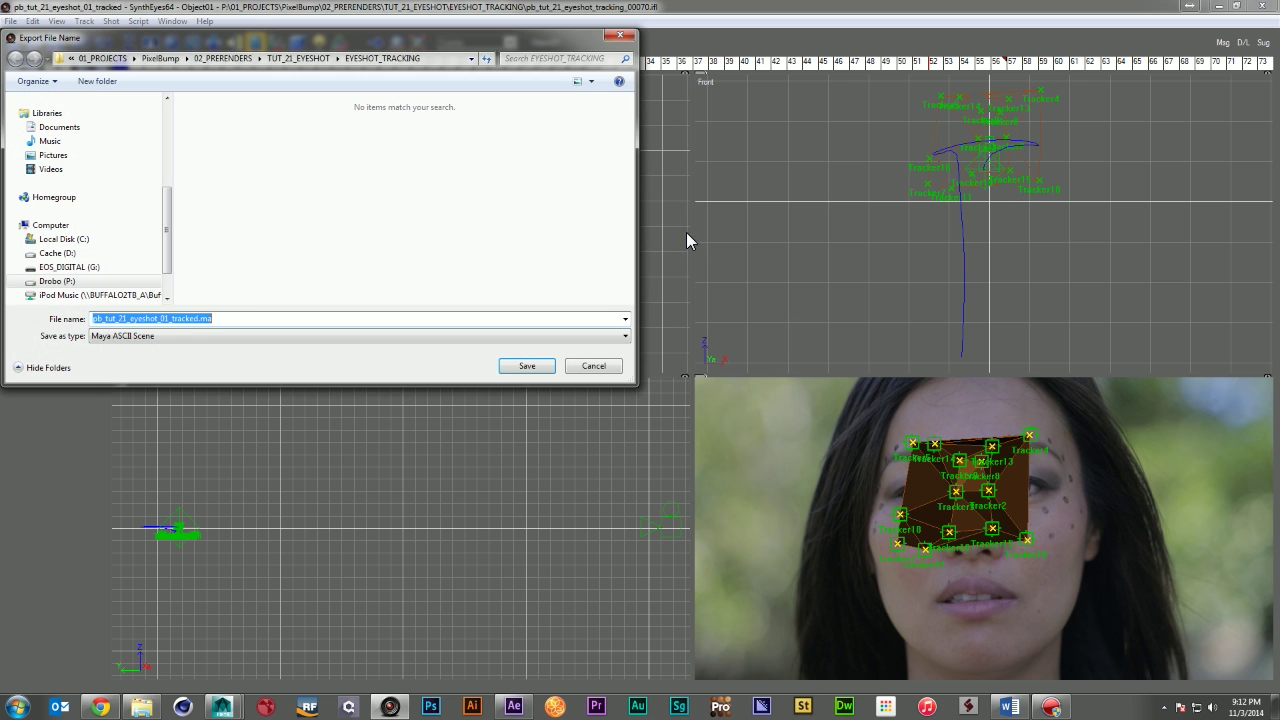
{"action": "left_click", "coordinate": [523, 366]}
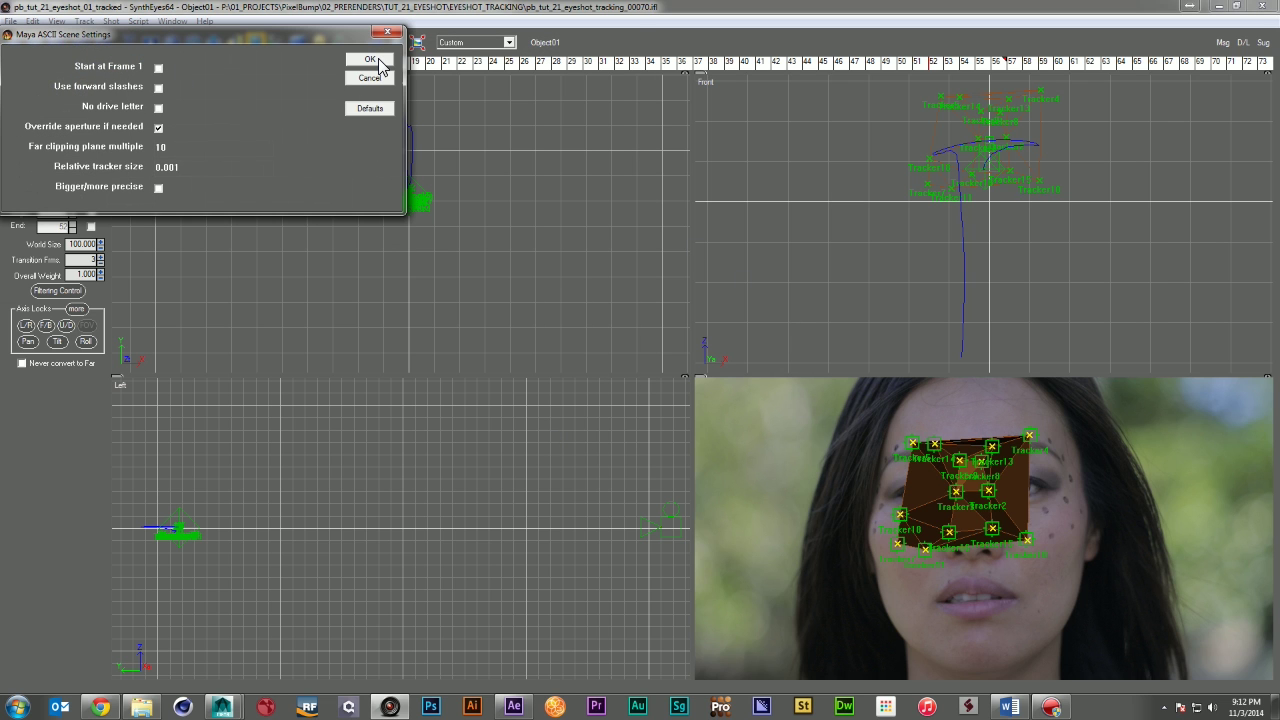
{"action": "left_click", "coordinate": [370, 60]}
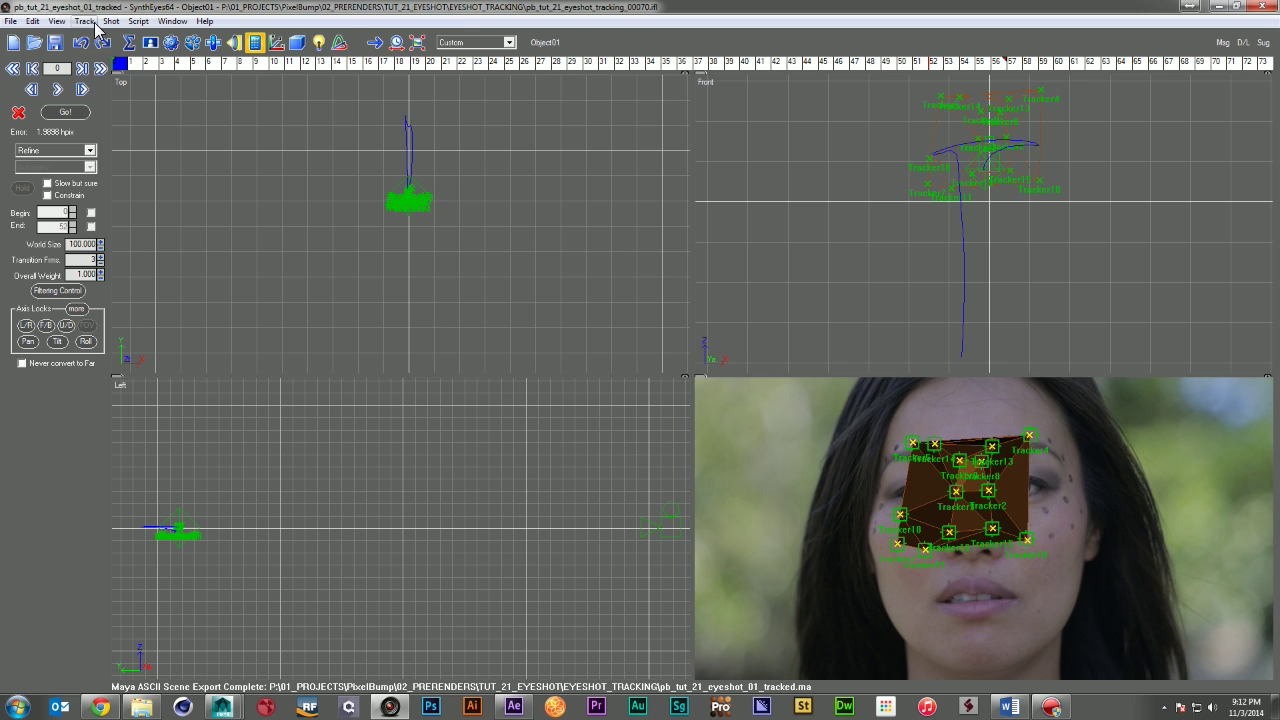
Export the solved track as a Lightwave Scene named pb_tut_21_eyeshot_01_tracked.lws, keeping the existing export settings
{"action": "left_click", "coordinate": [28, 21]}
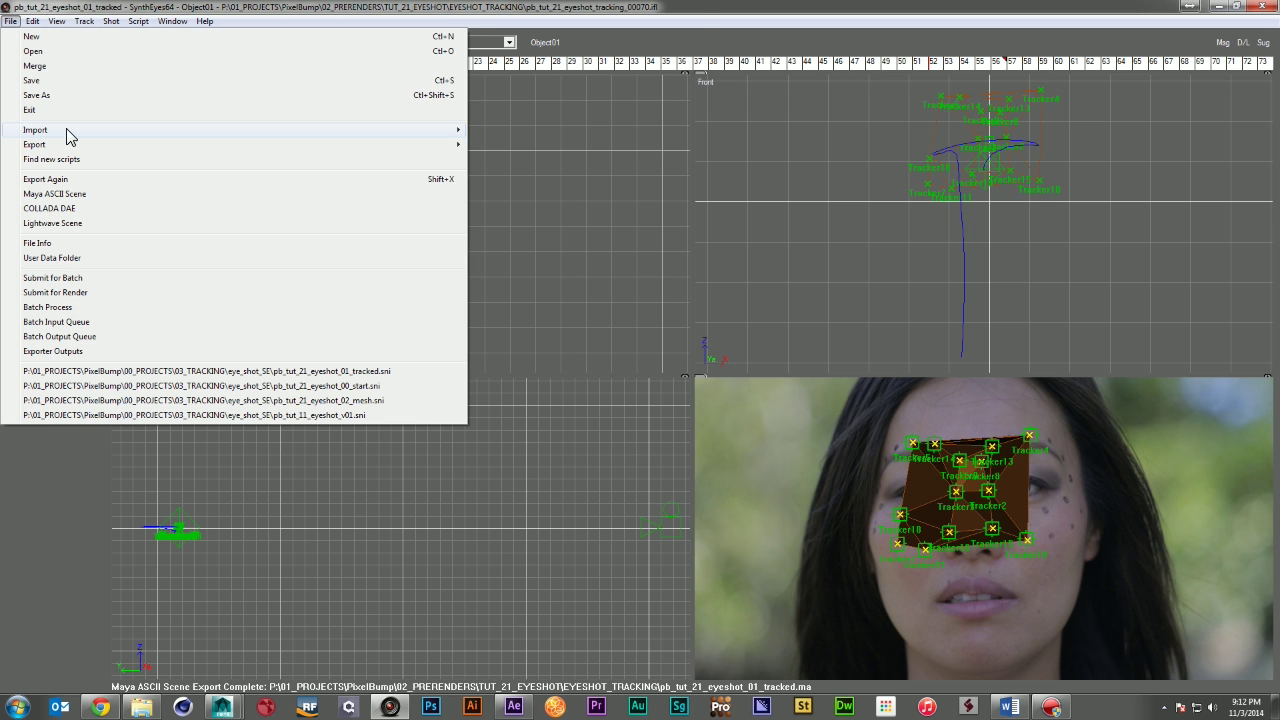
{"action": "mouse_move", "coordinate": [71, 145]}
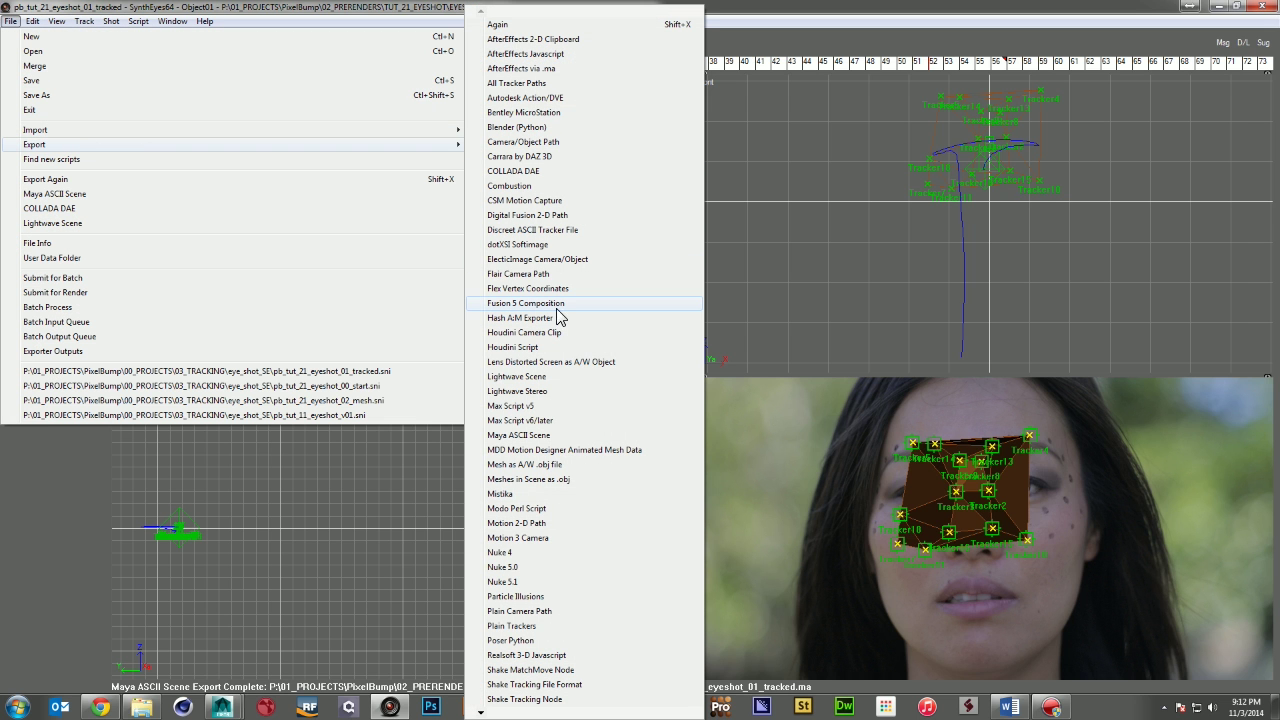
{"action": "left_click", "coordinate": [552, 385]}
{"action": "left_click", "coordinate": [540, 362]}
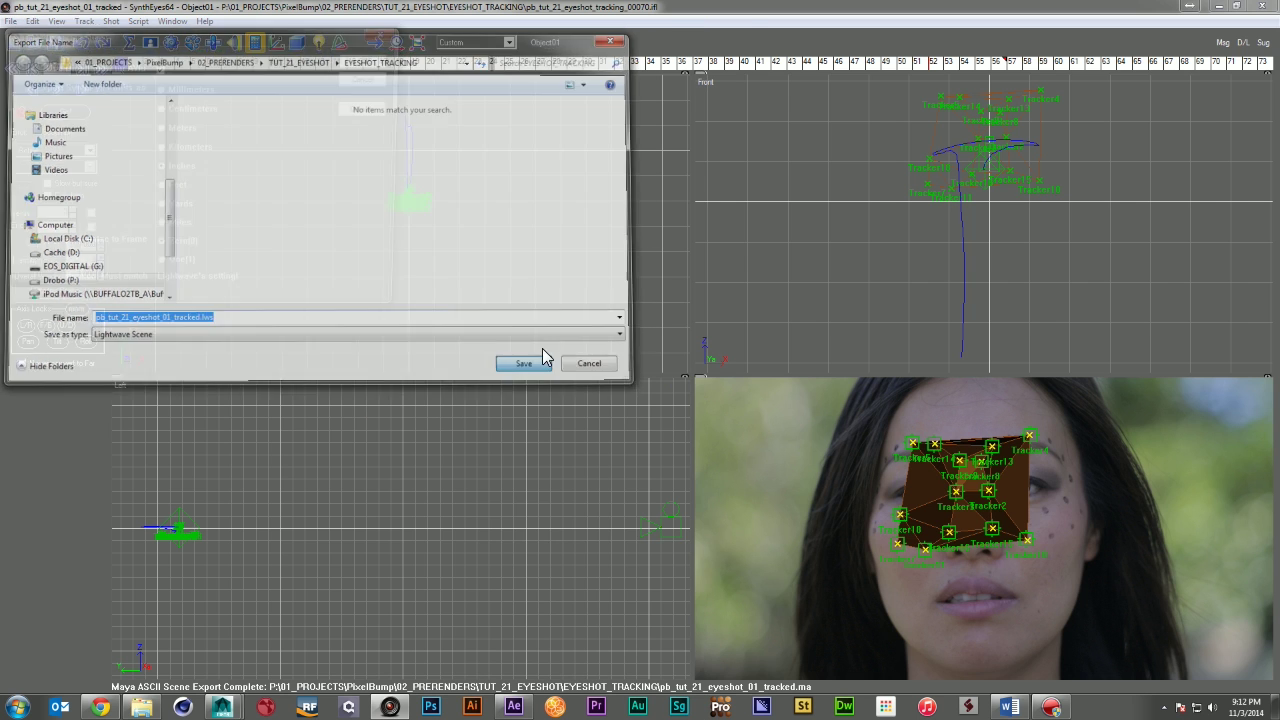
{"action": "left_click", "coordinate": [367, 60]}
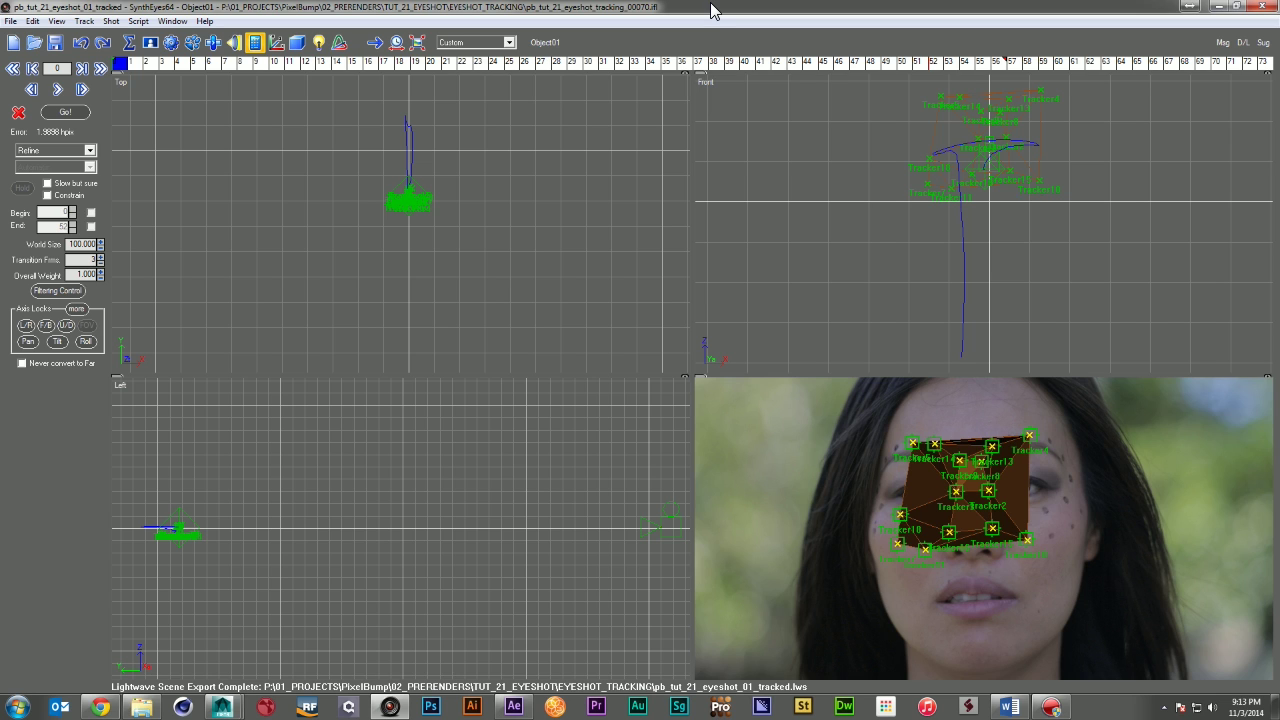
Close SynthEyes and switch to Maya with the imported face-tracking scene
{"action": "left_click", "coordinate": [1258, 8]}
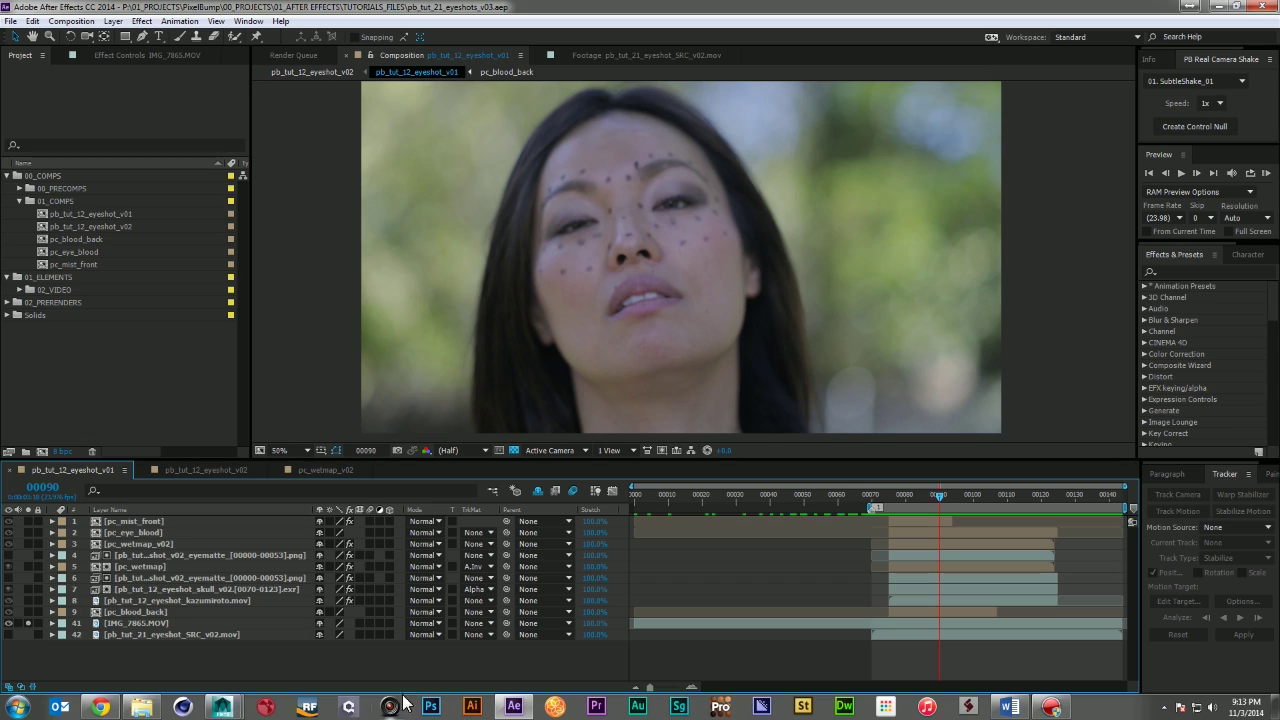
{"action": "mouse_move", "coordinate": [222, 705]}
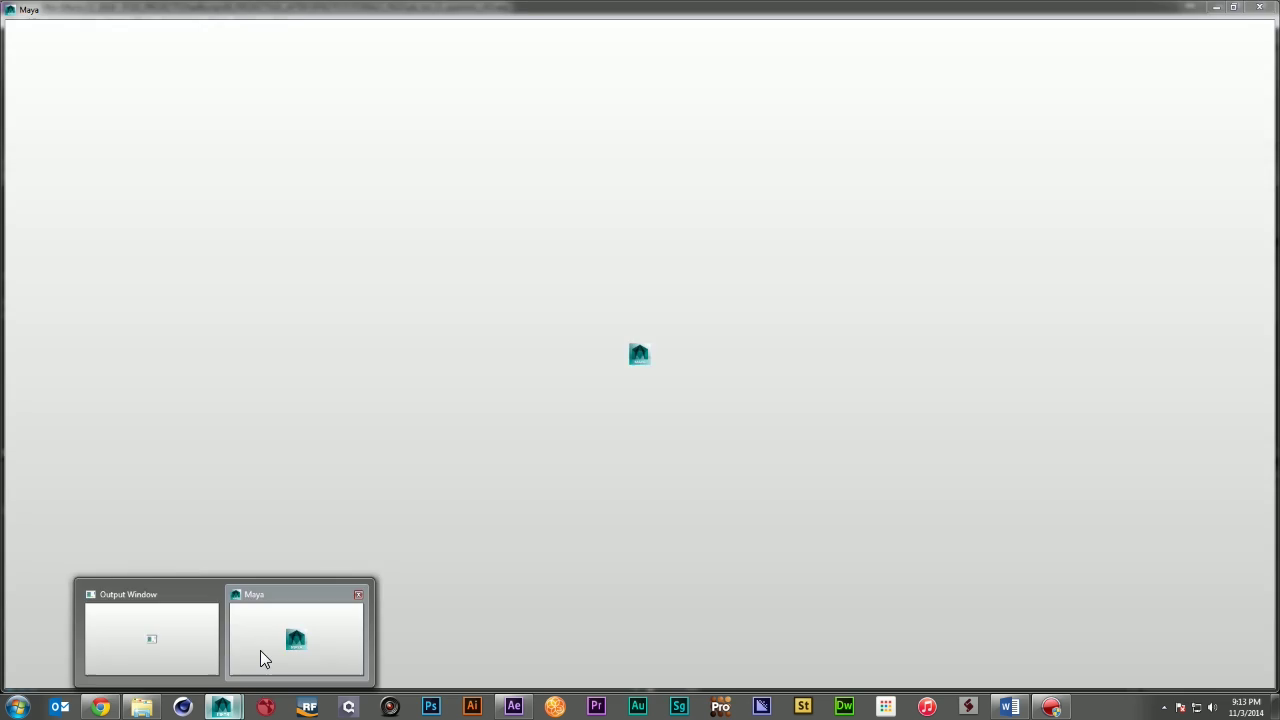
{"action": "left_click", "coordinate": [261, 652]}
{"action": "left_click_drag", "start_coordinate": [77, 100], "coordinate": [1279, 104]}
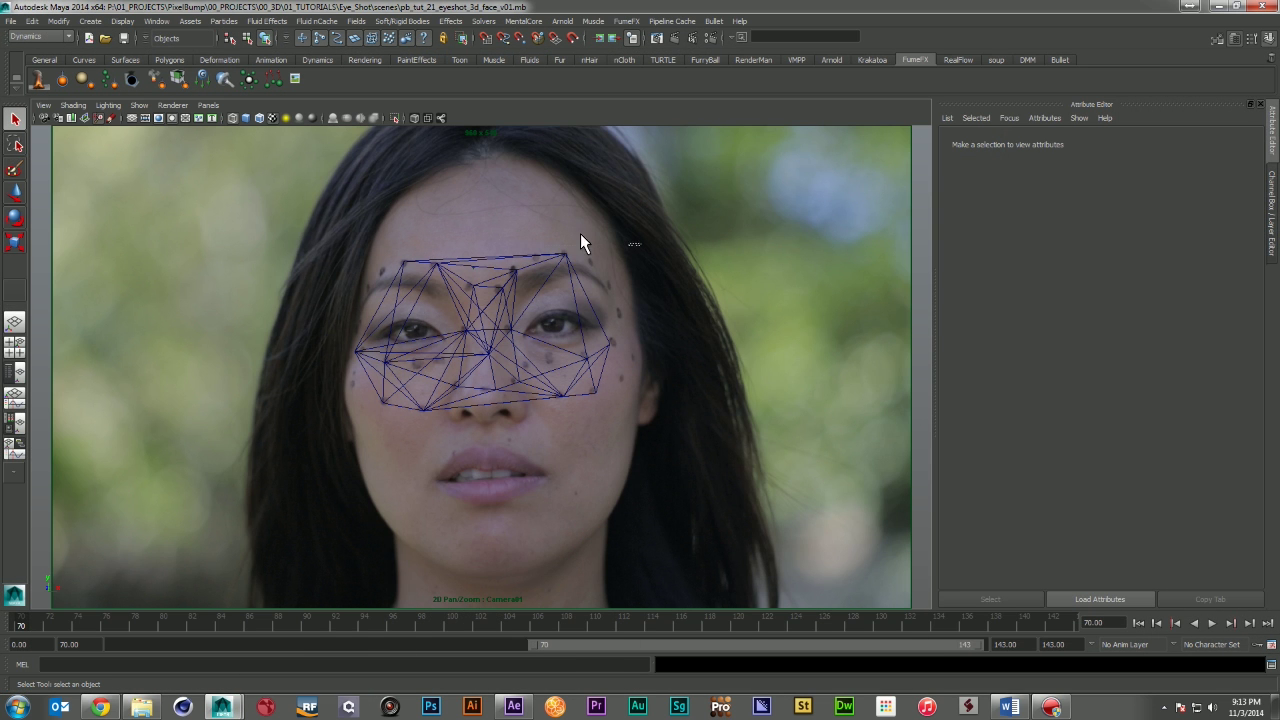
Select the tracker mesh on the face, play back its motion over the footage, and return to frame 70
{"action": "left_click_drag", "start_coordinate": [641, 245], "coordinate": [300, 418]}
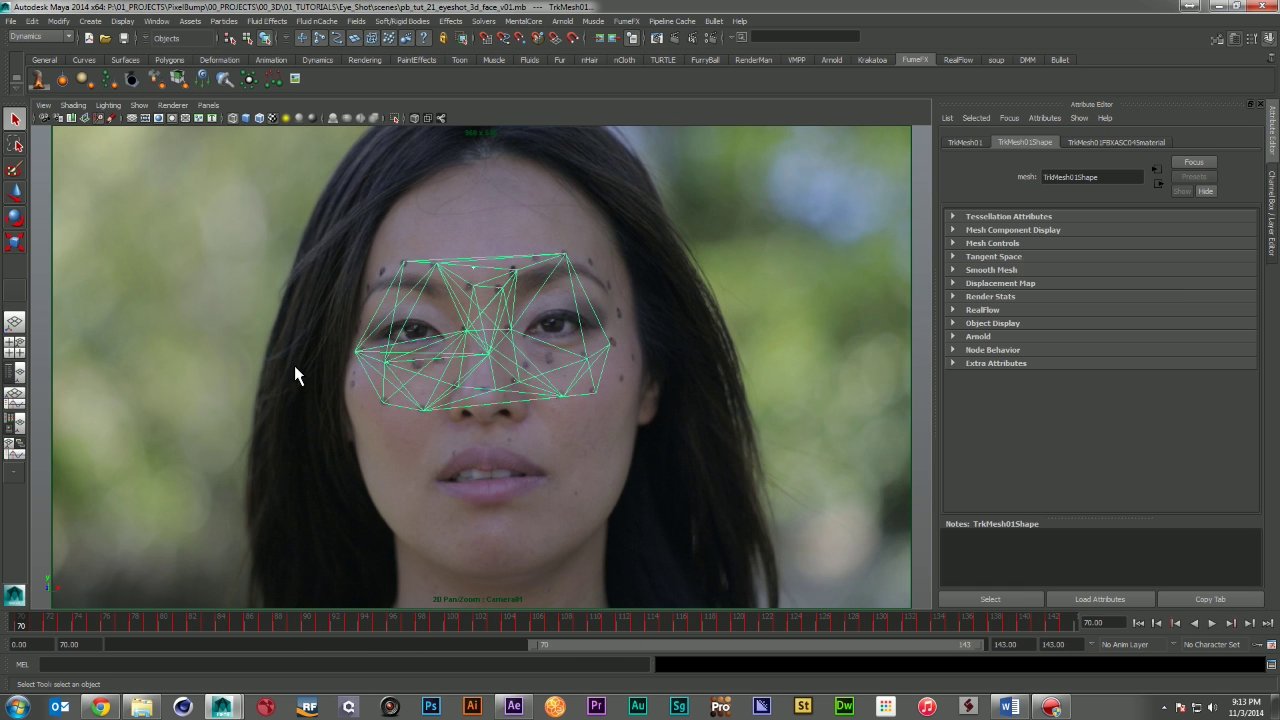
{"action": "key", "text": "alt+v"}
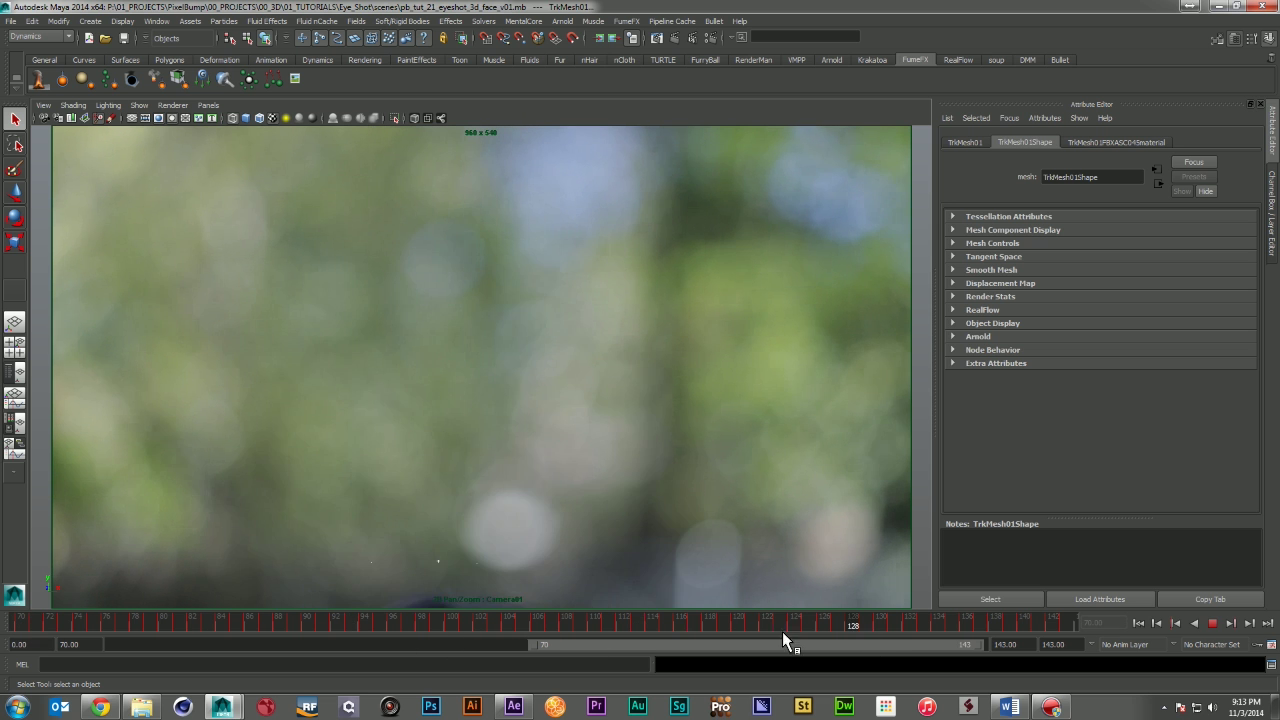
{"action": "left_click_drag", "start_coordinate": [782, 631], "coordinate": [4, 651]}
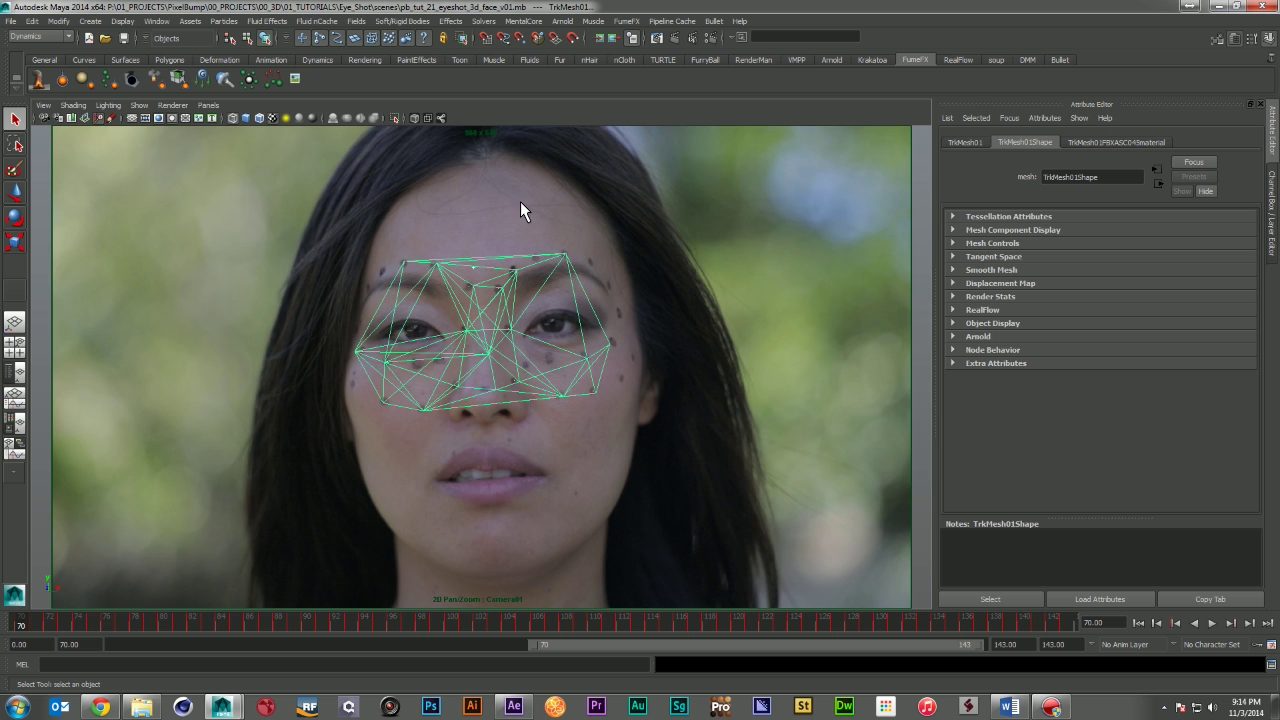
Display the tracker mesh shaded in the camera view, and examine its shape in the four-view layout
{"action": "key", "text": "5"}
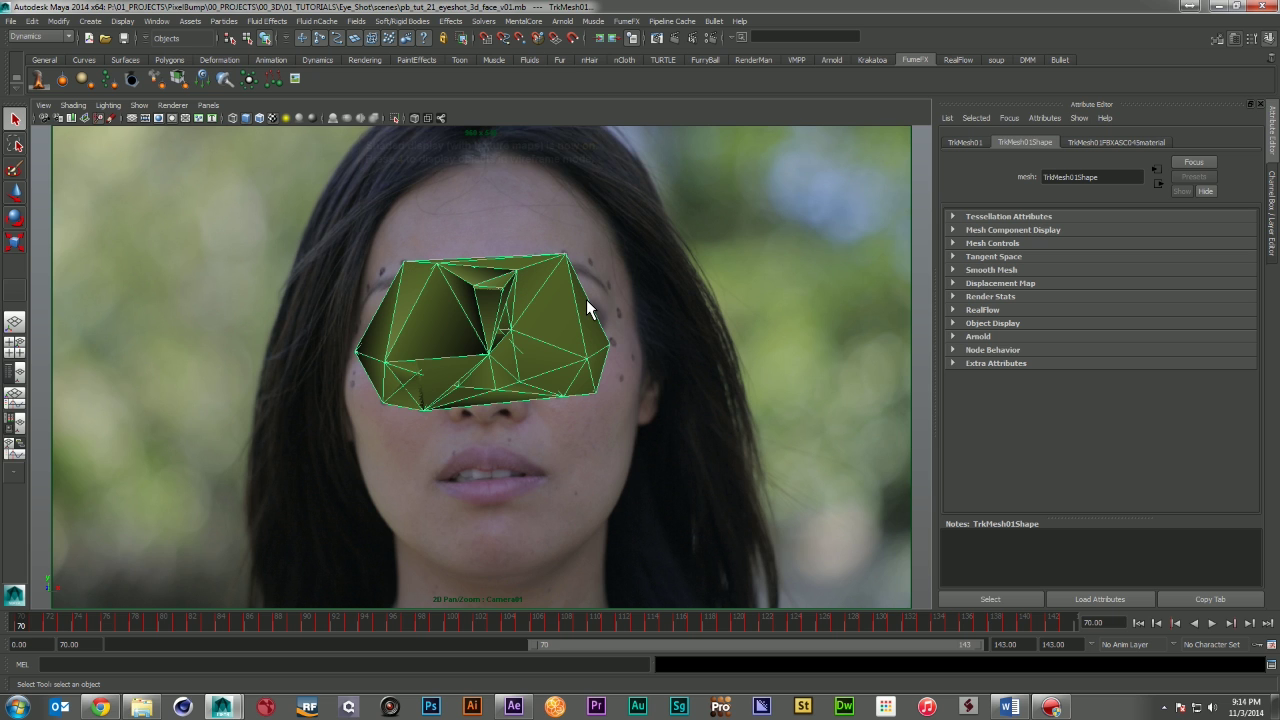
{"action": "key", "text": "space"}
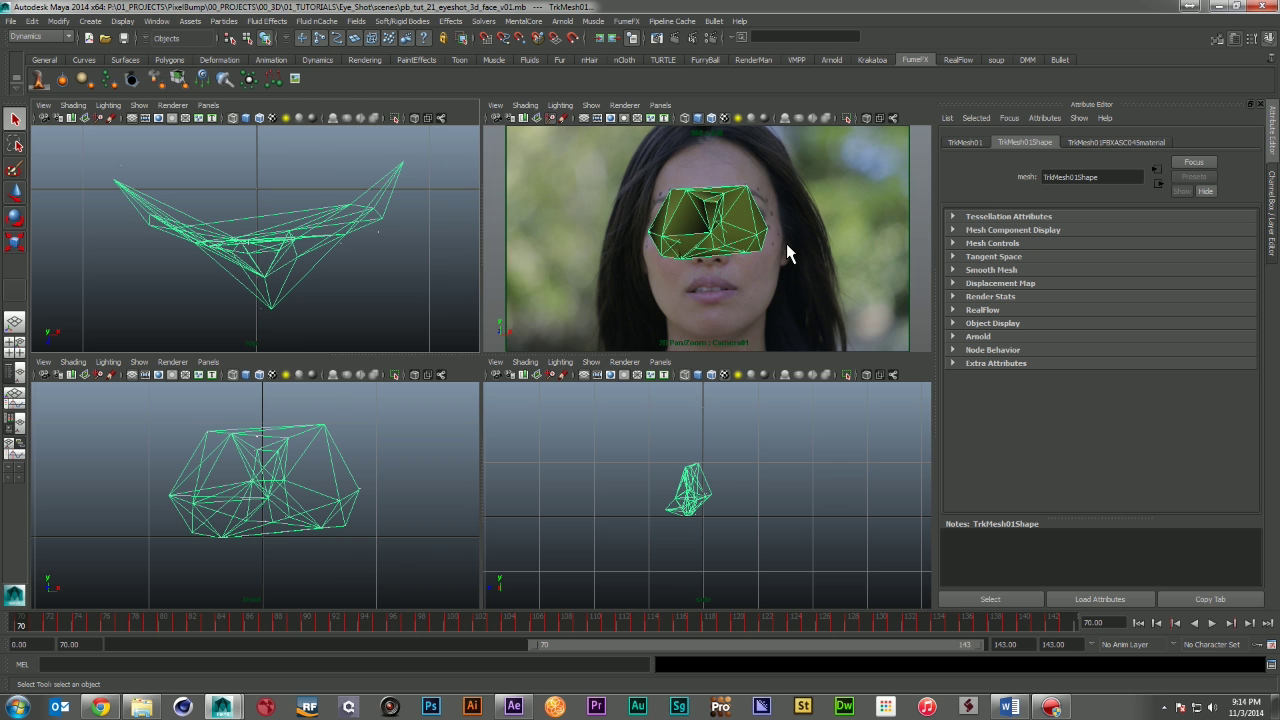
{"action": "right_click_drag", "start_coordinate": [428, 206], "coordinate": [369, 274], "text": "alt"}
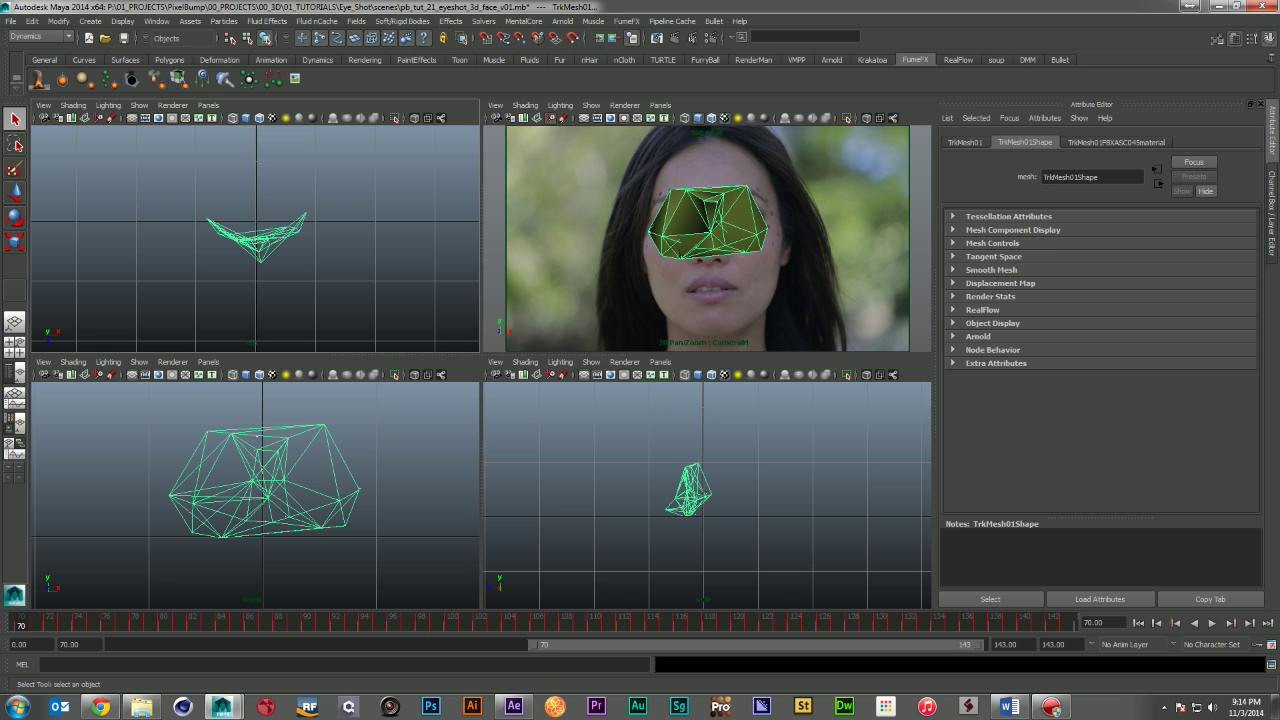
Display the camera view in wireframe, and show the hidden full face model in place of the tracker mesh
{"action": "left_click", "coordinate": [734, 271]}
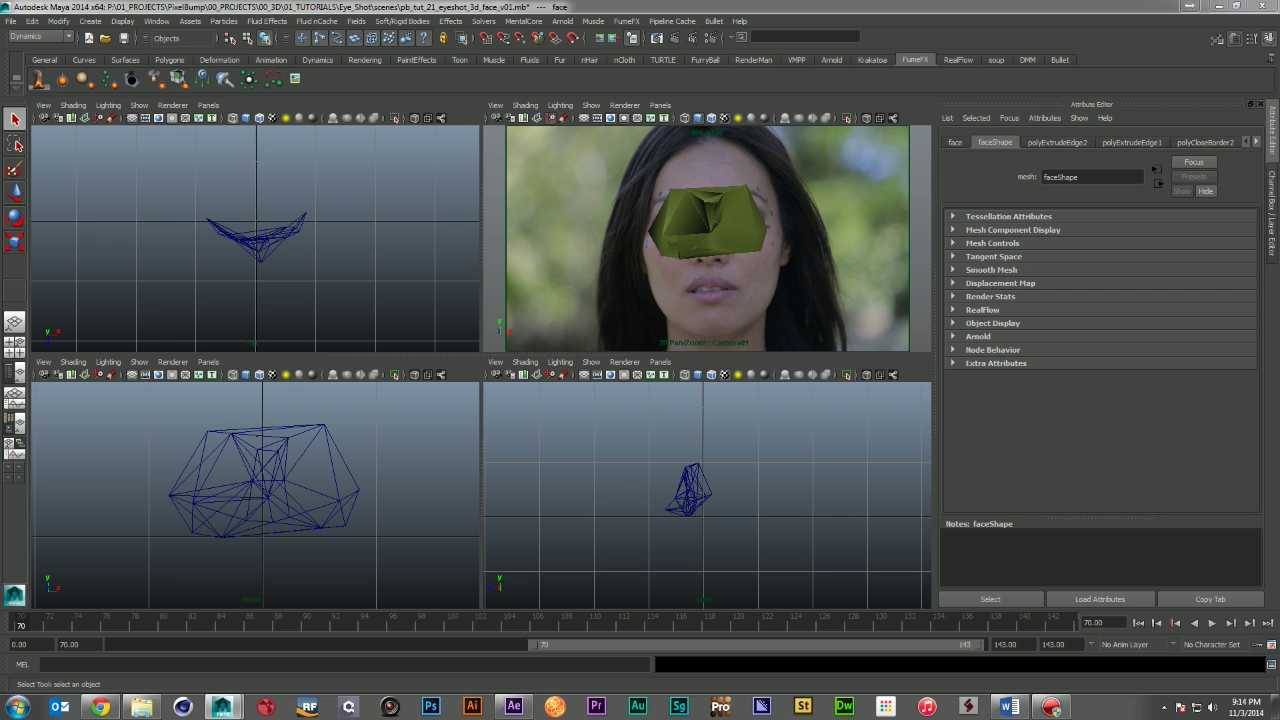
{"action": "key", "text": "4"}
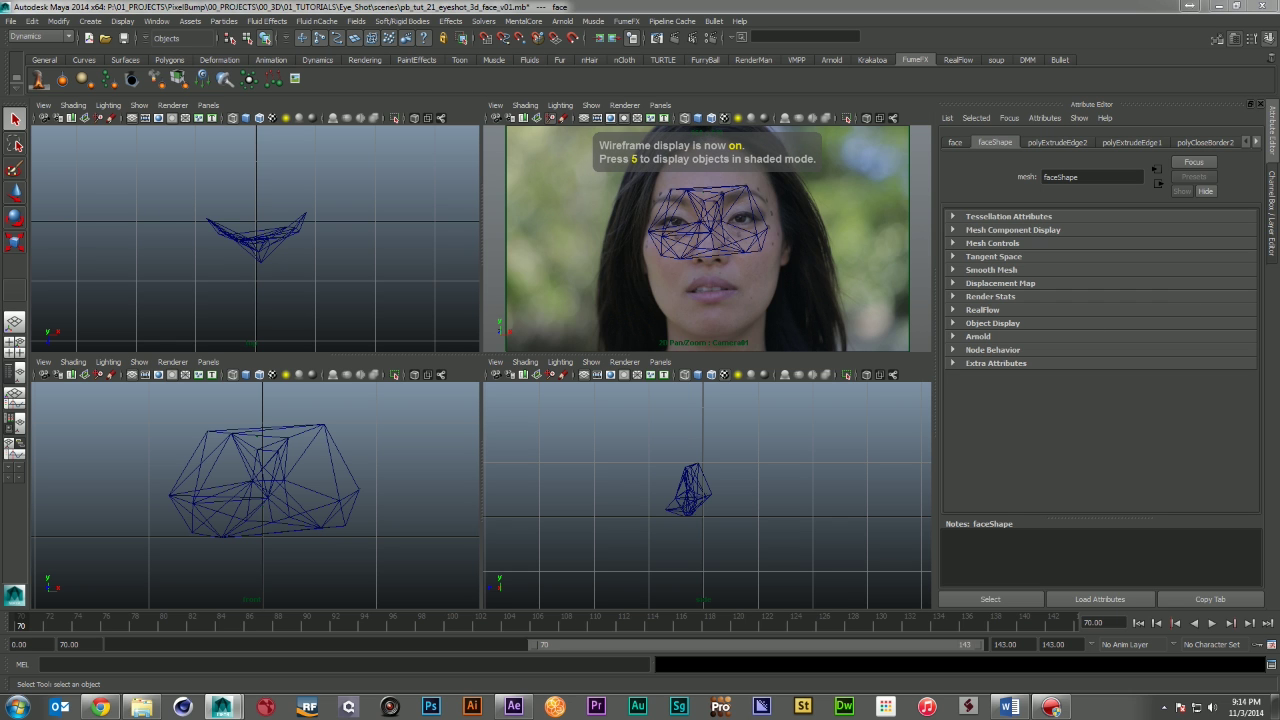
{"action": "key", "text": "shift+h"}
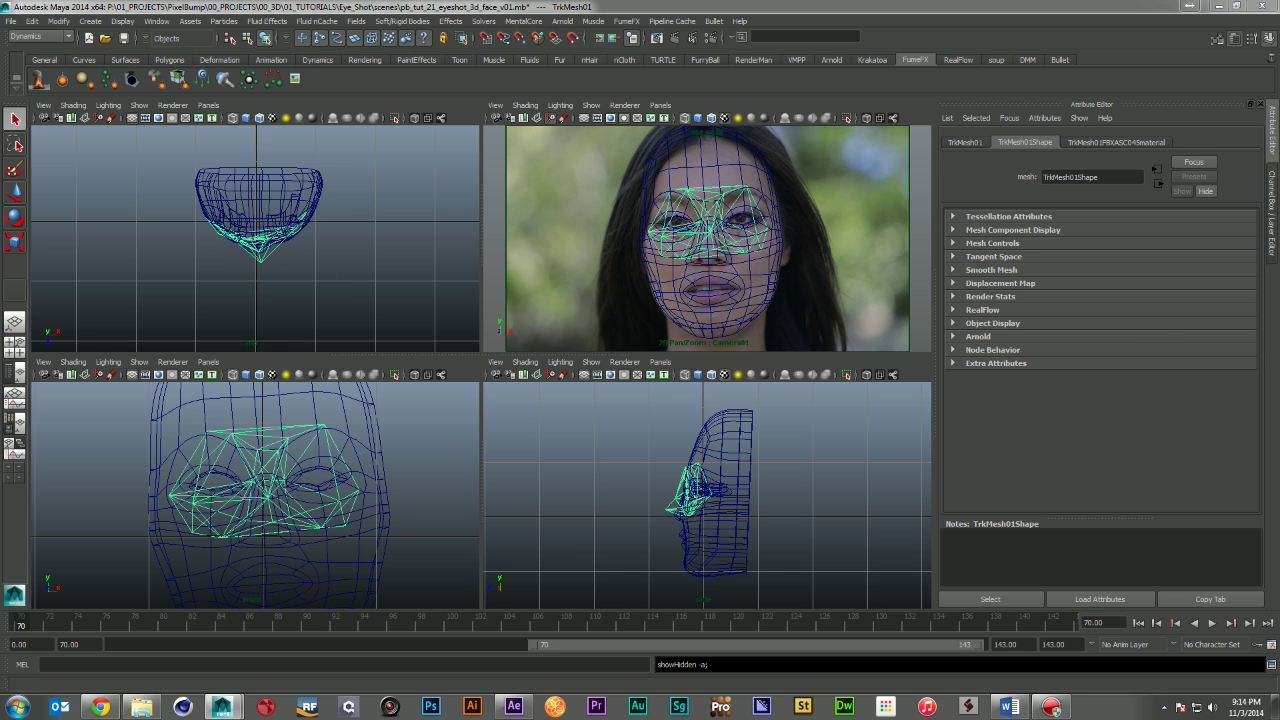
{"action": "key", "text": "ctrl+h"}
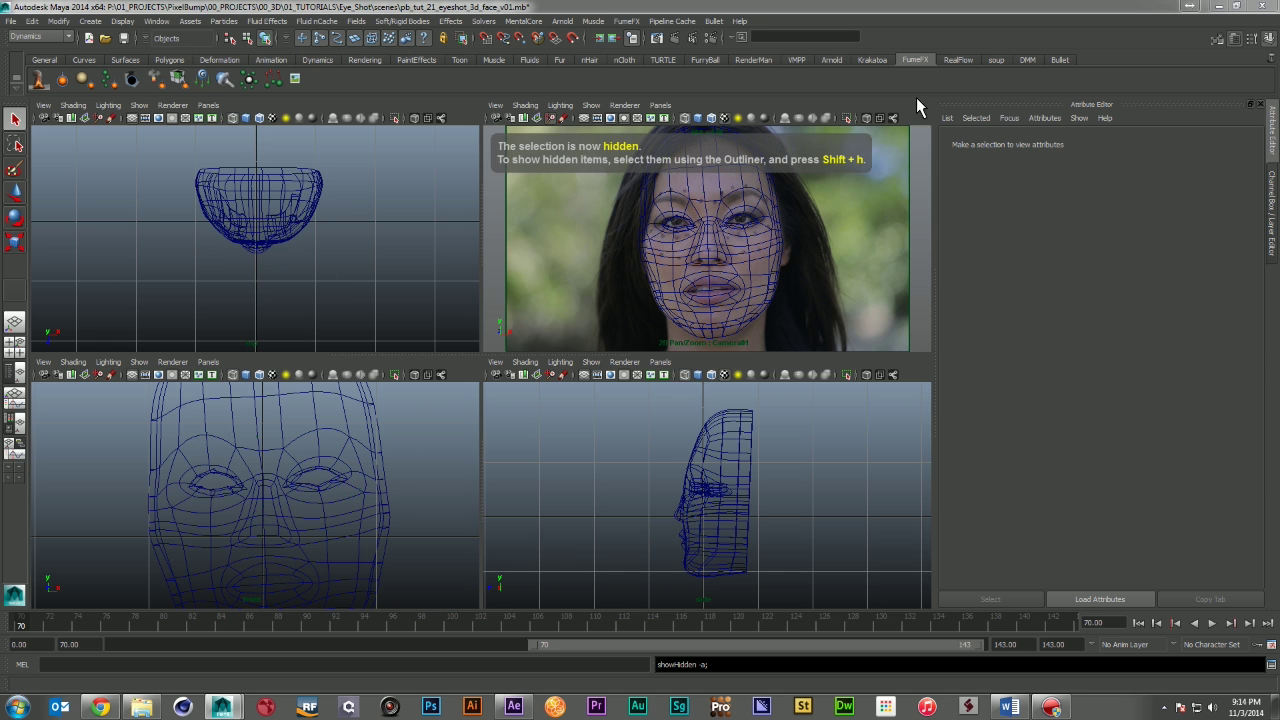
{"action": "key", "text": "space"}
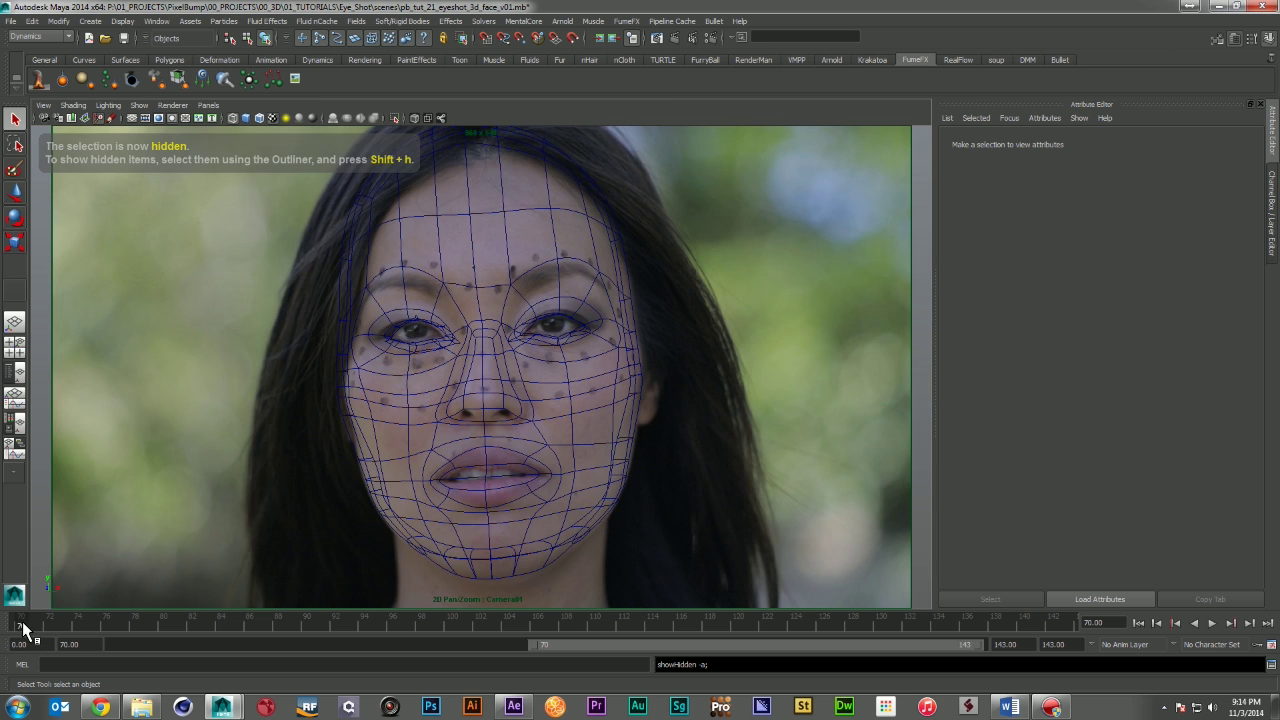
Scrub the face model's tracked motion over the footage, and view the kazumi_mesh_blast3 playblast beside the viewport
{"action": "left_click_drag", "start_coordinate": [128, 623], "coordinate": [9, 650]}
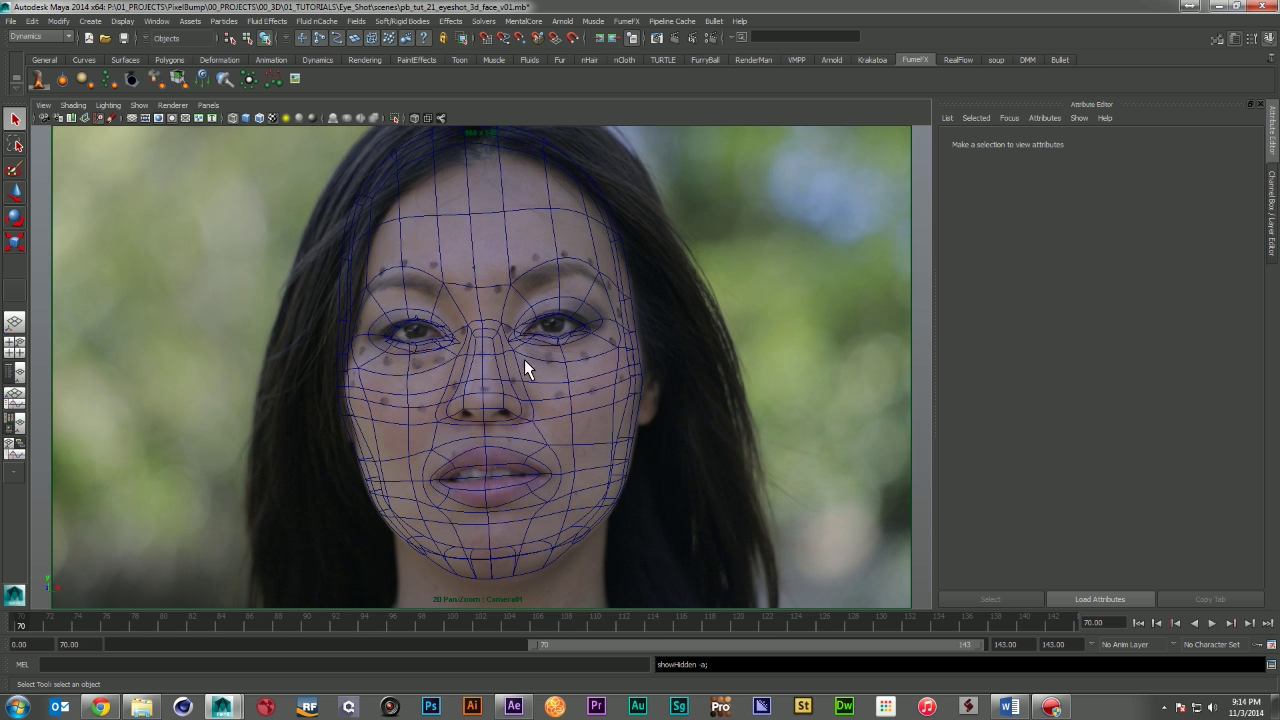
{"action": "mouse_move", "coordinate": [30, 628]}
{"action": "left_mouse_down"}
{"action": "mouse_move", "coordinate": [729, 642]}
{"action": "mouse_move", "coordinate": [12, 634]}
{"action": "left_mouse_up"}
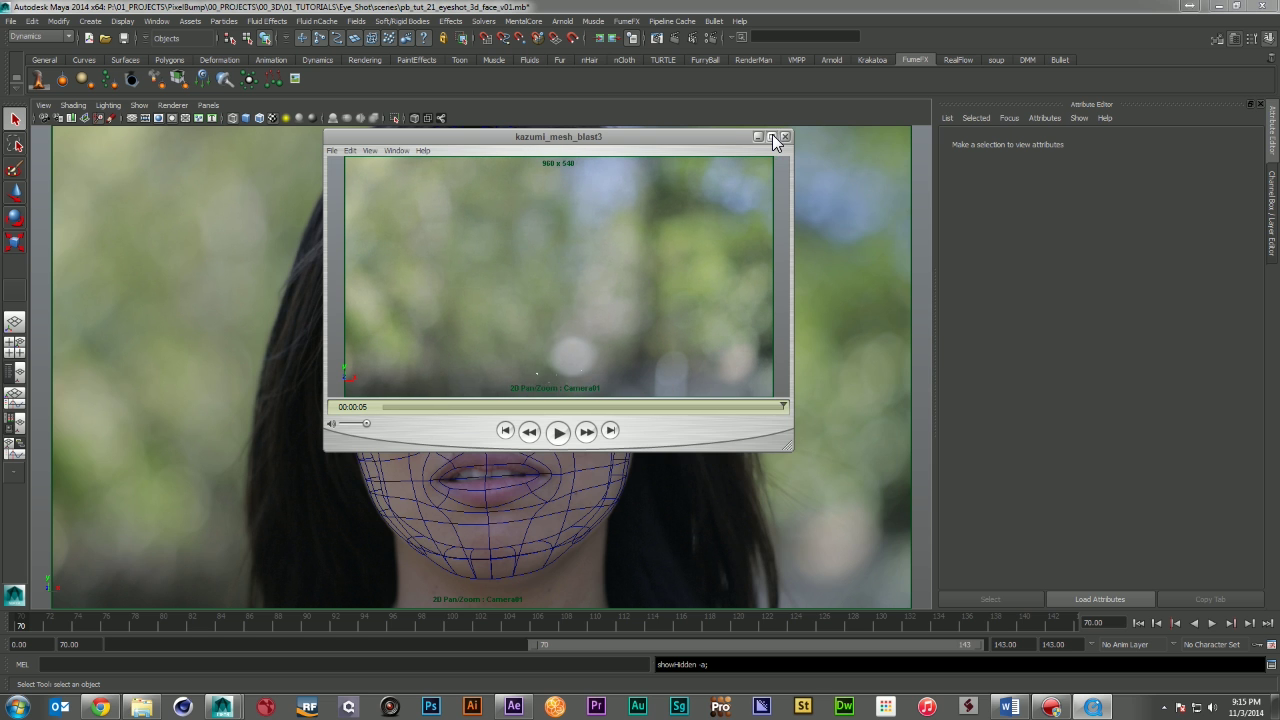
{"action": "left_click_drag", "start_coordinate": [706, 140], "coordinate": [1142, 170]}
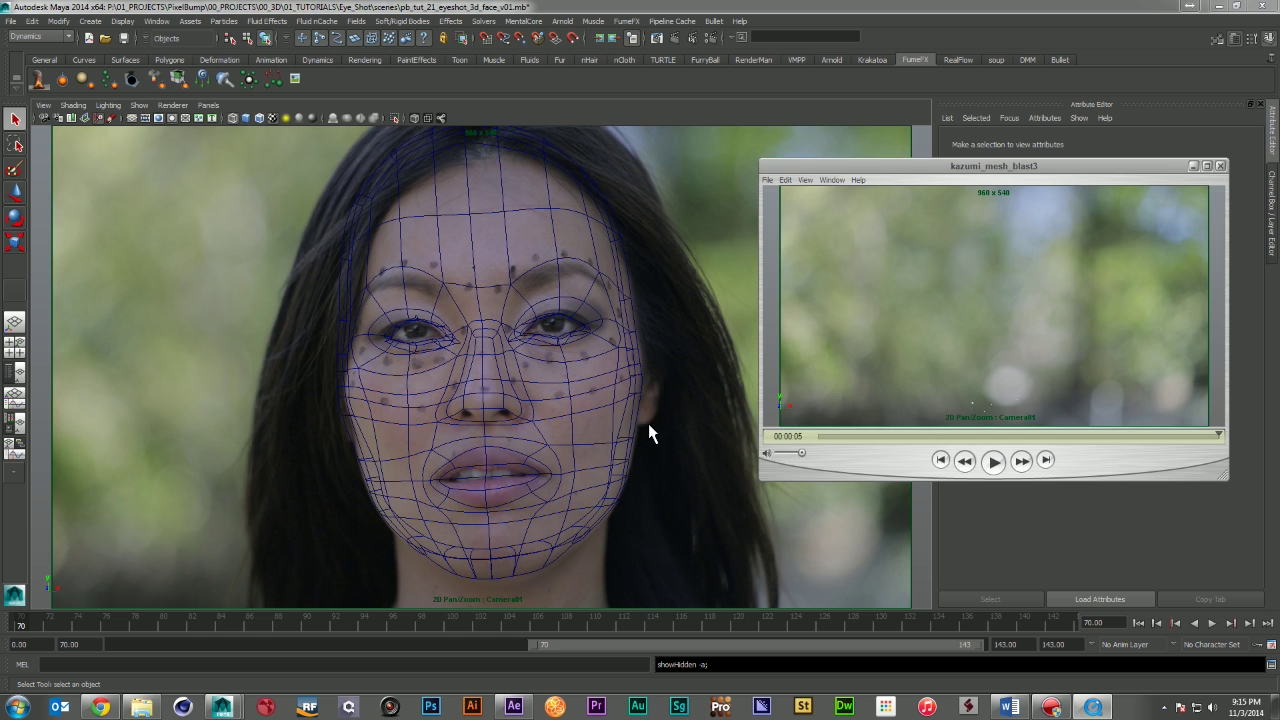
Highlight the full face mesh at frame 70 to examine its fit over the actress's face, and clear the selection
{"action": "left_click", "coordinate": [460, 440]}
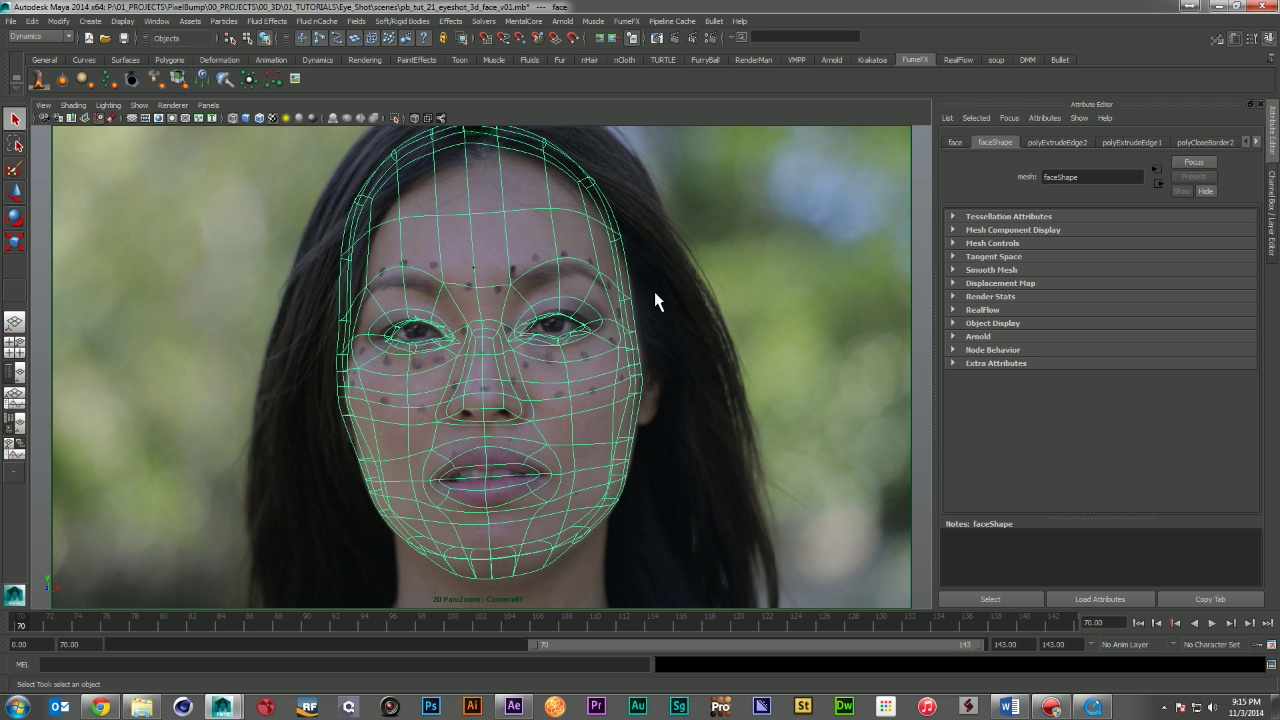
{"action": "left_click", "coordinate": [712, 373]}
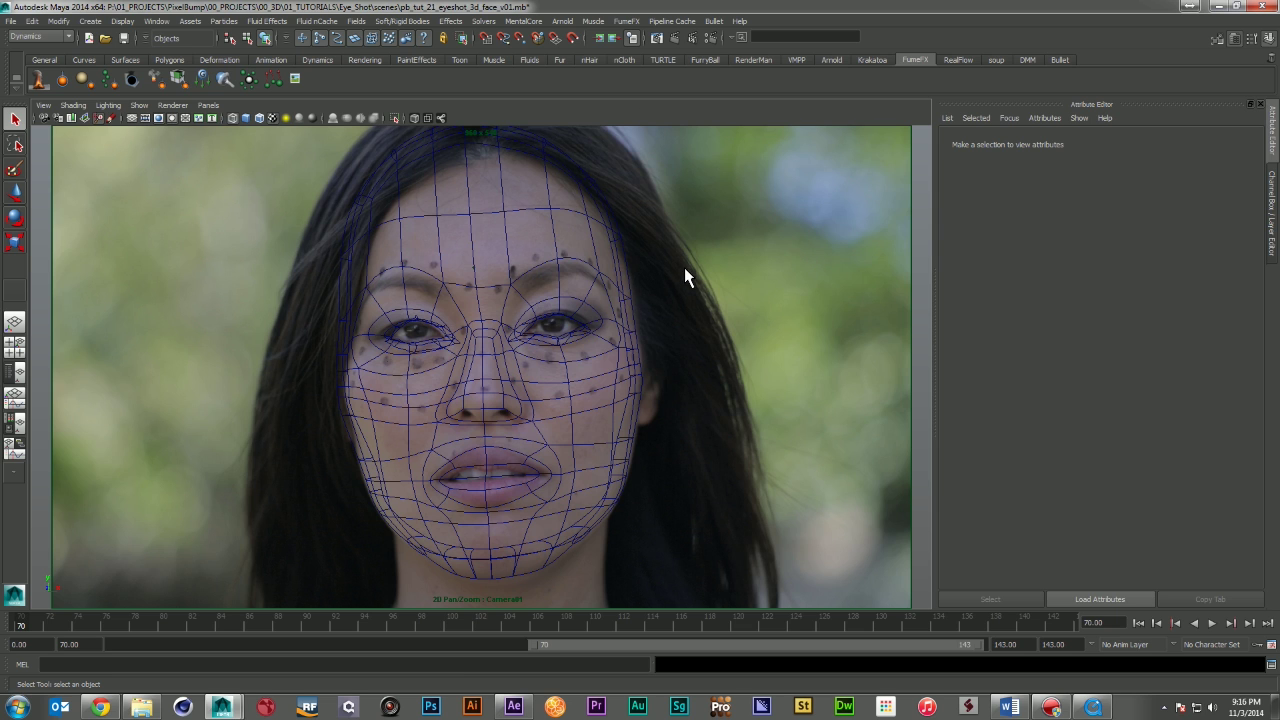
{"action": "left_click_drag", "start_coordinate": [628, 347], "coordinate": [626, 362]}
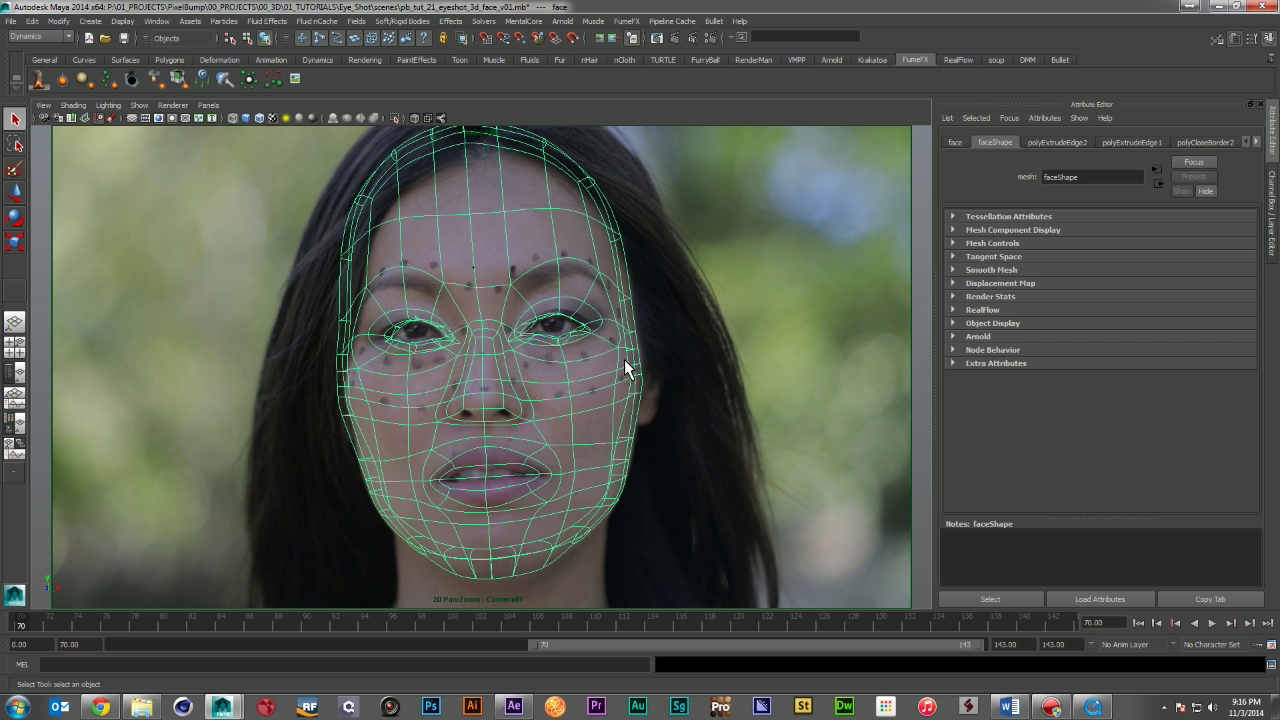
{"action": "left_click", "coordinate": [778, 293]}
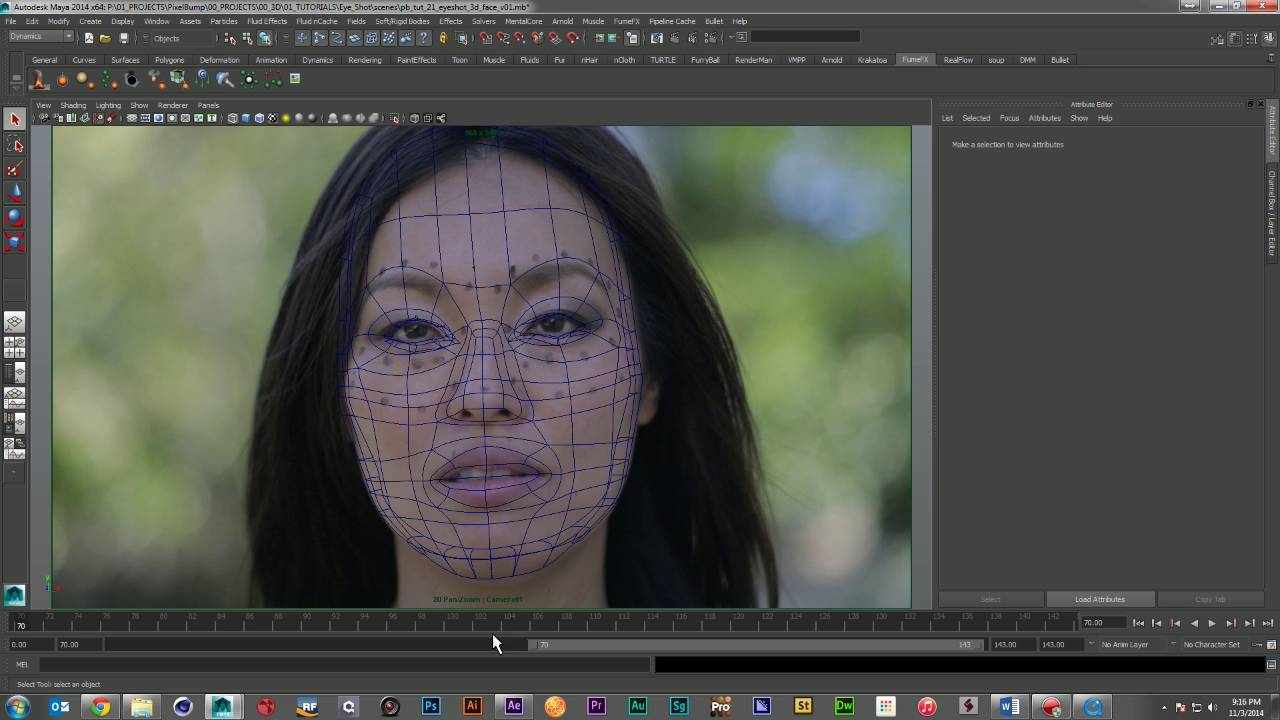
Switch to After Effects, close the playblast, and watch the pb_tut_17_eyeshot_RF_v01 fluid simulation preview
{"action": "left_click", "coordinate": [1218, 8]}
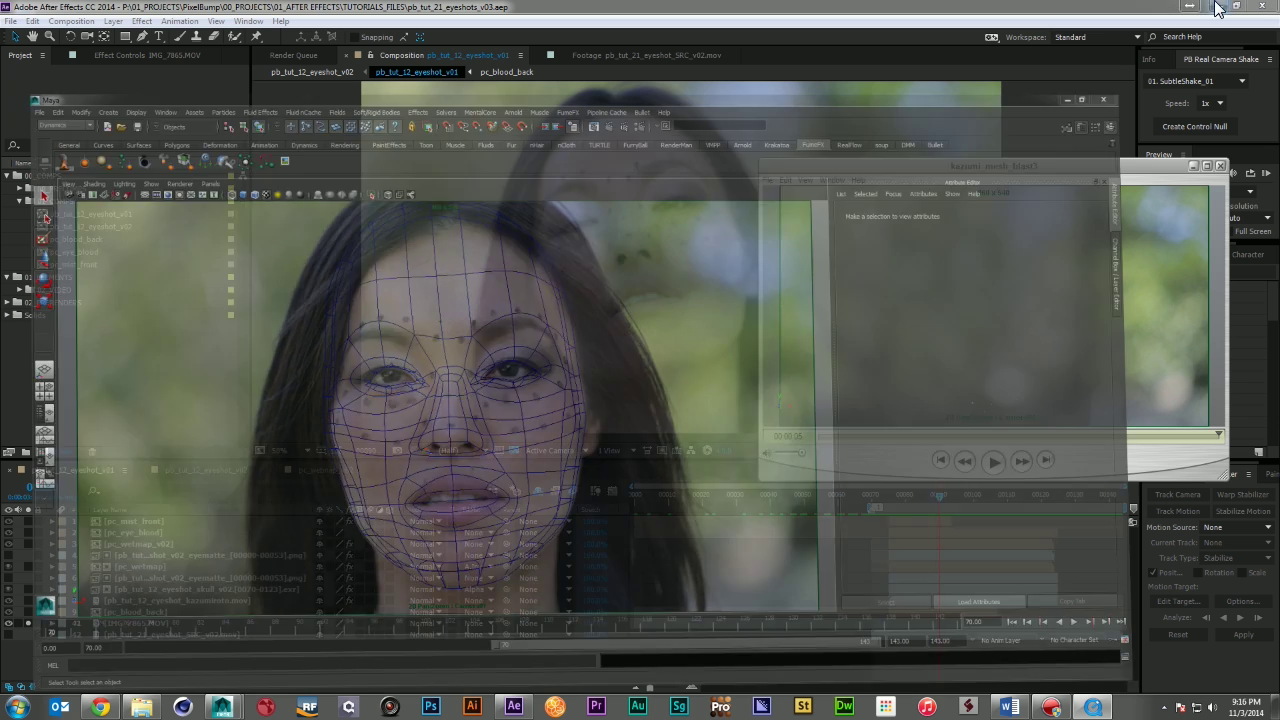
{"action": "left_click", "coordinate": [1218, 167]}
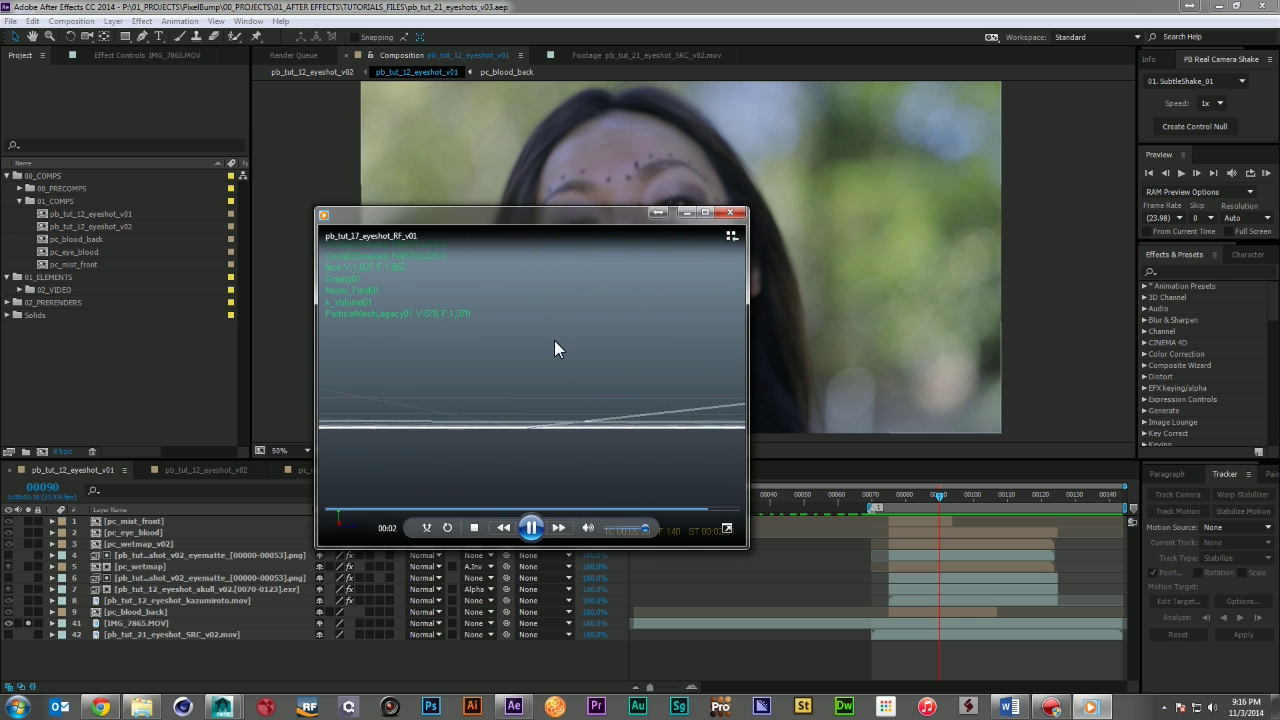
{"action": "left_click", "coordinate": [494, 364]}
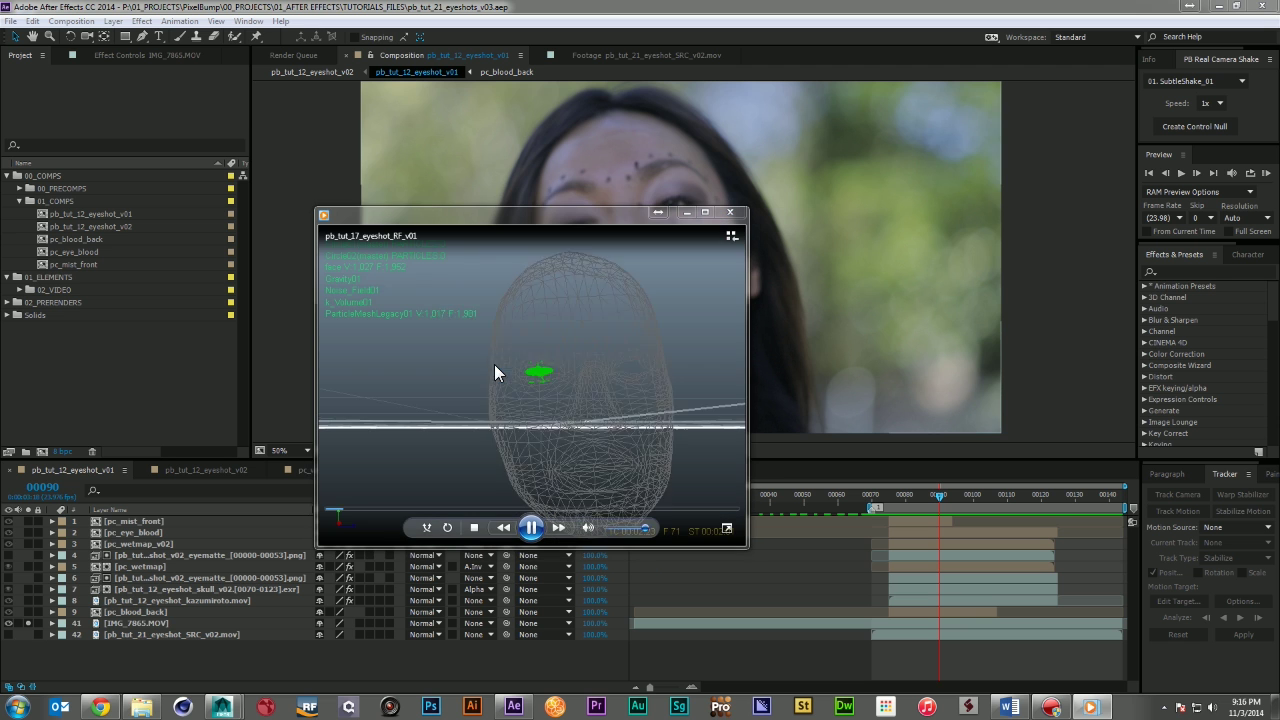
{"action": "left_click", "coordinate": [737, 214]}
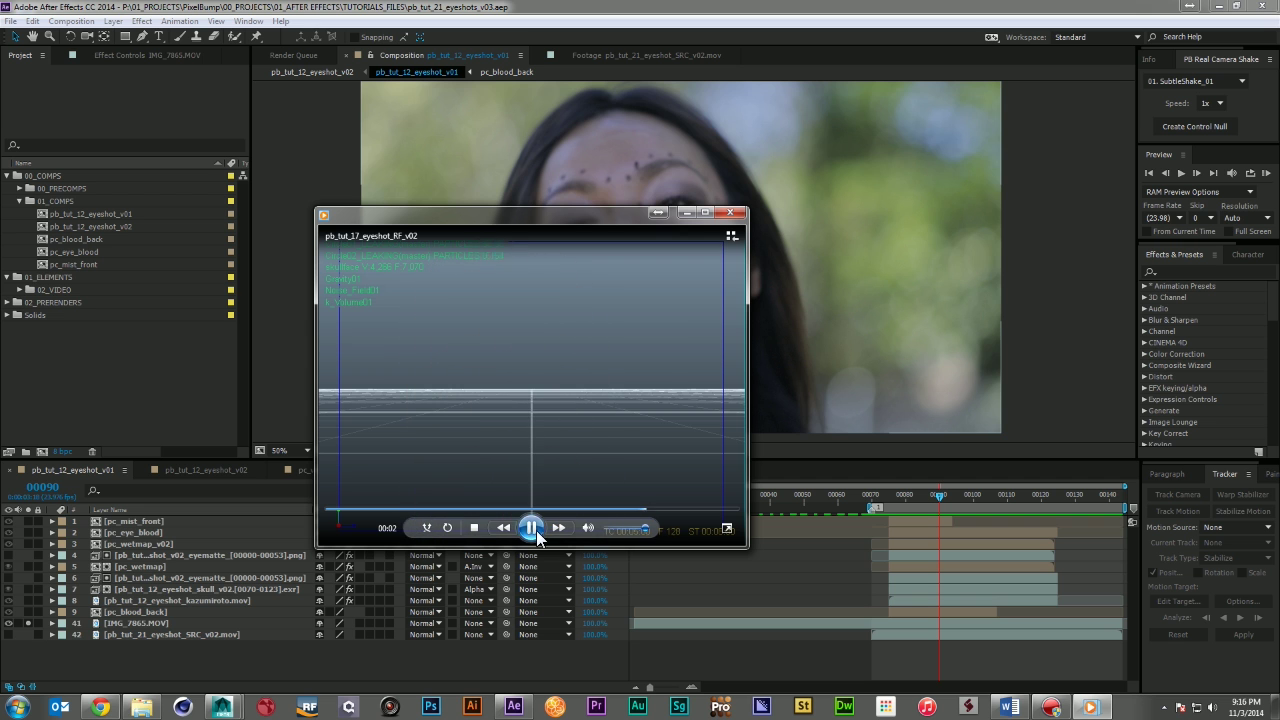
Watch the pb_tut_17_eyeshot_RF_v02 simulation preview, pausing on the blood streams, and close the video player
{"action": "left_click", "coordinate": [508, 362]}
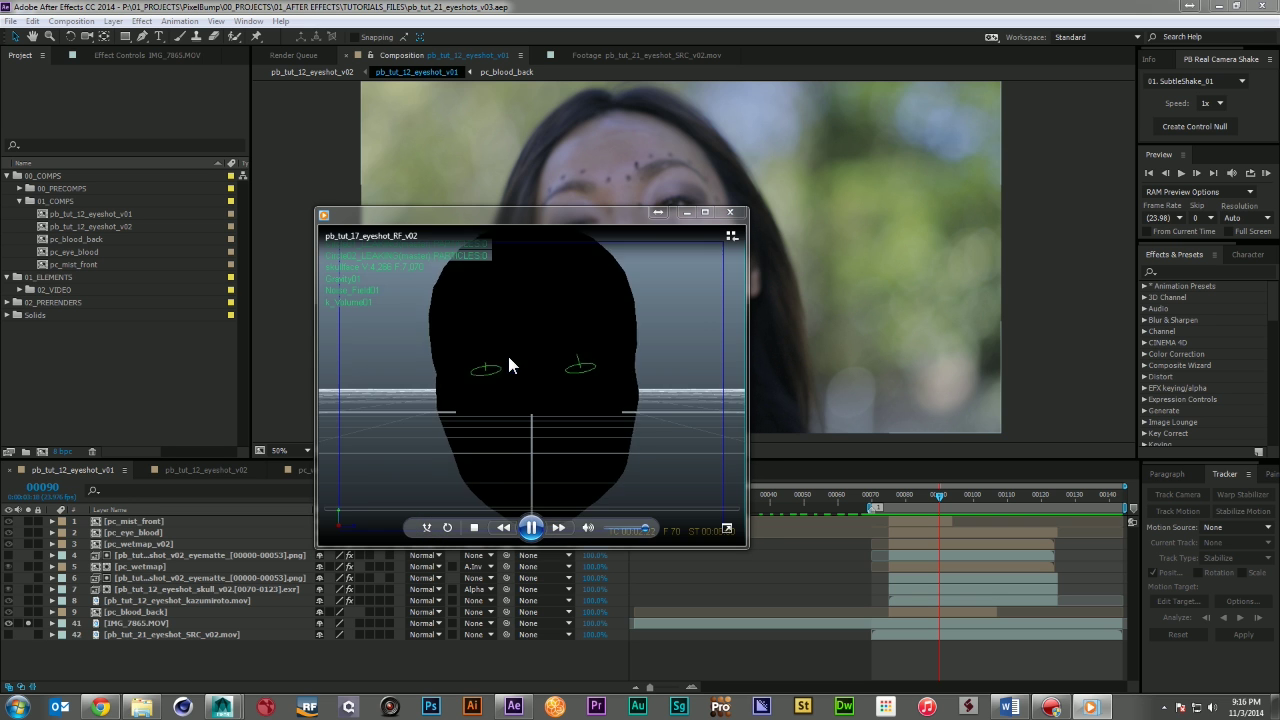
{"action": "left_click", "coordinate": [531, 527]}
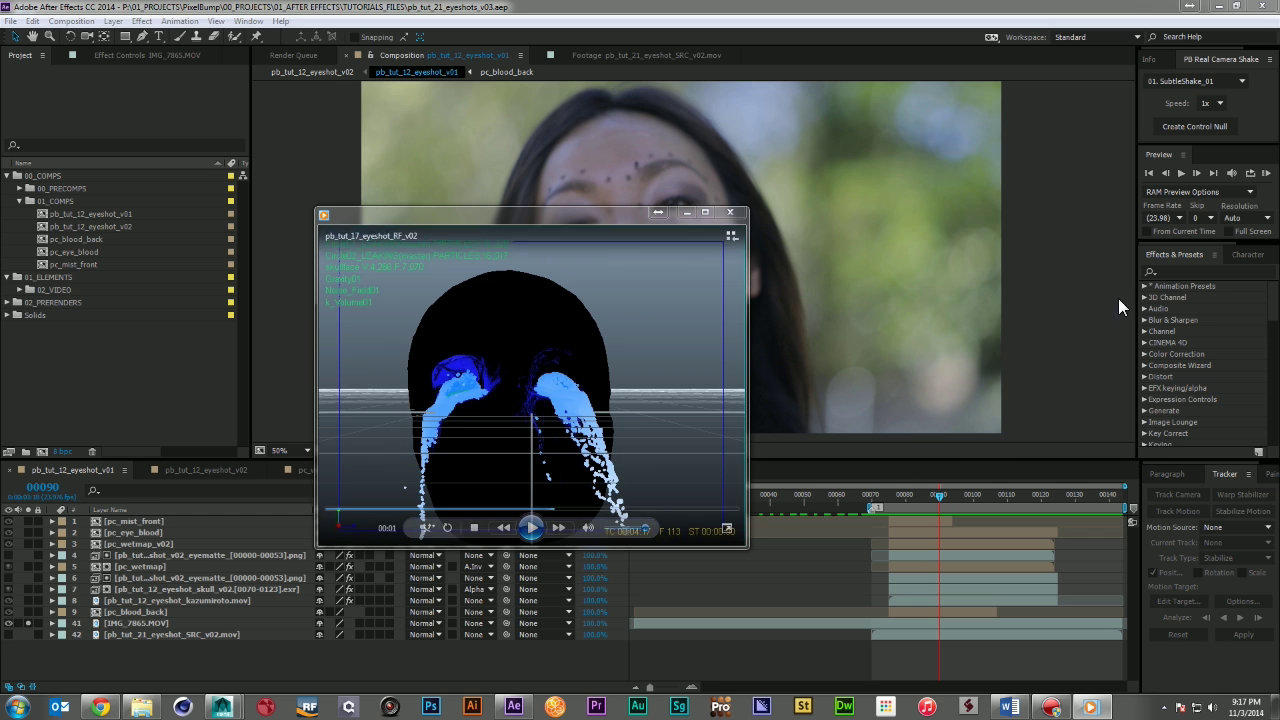
{"action": "left_click", "coordinate": [732, 214]}
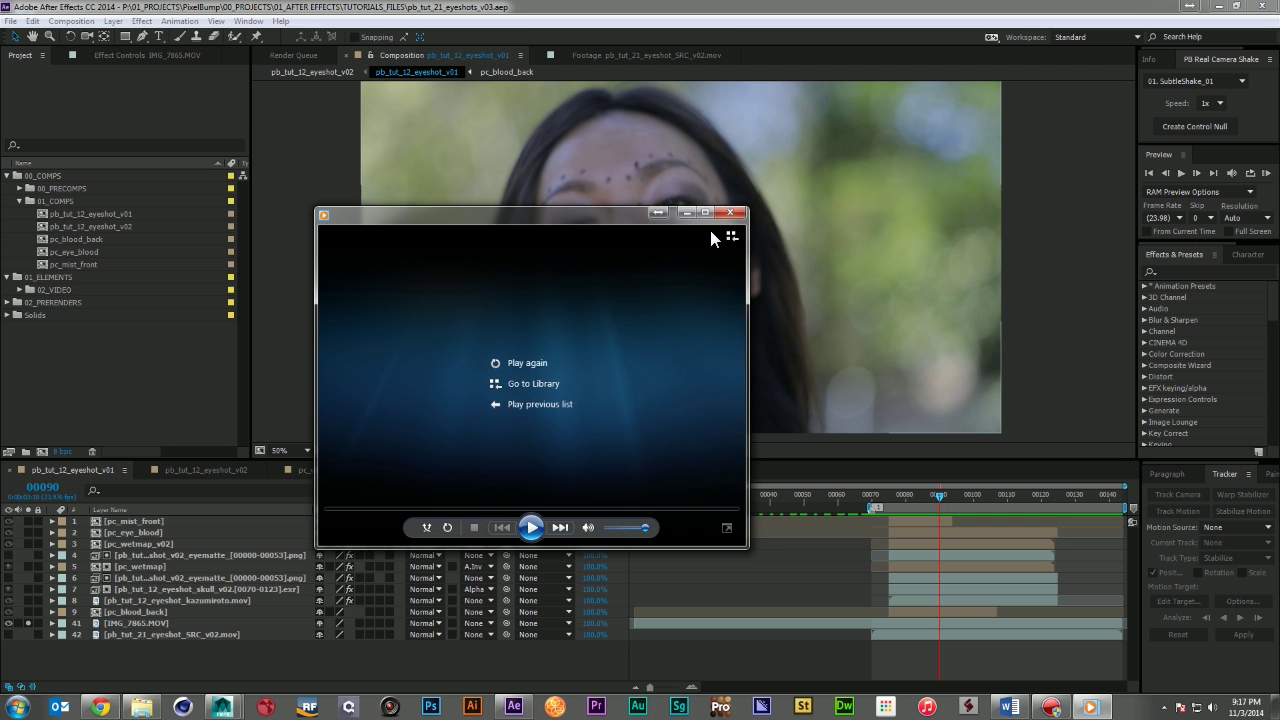
{"action": "left_click", "coordinate": [731, 213]}
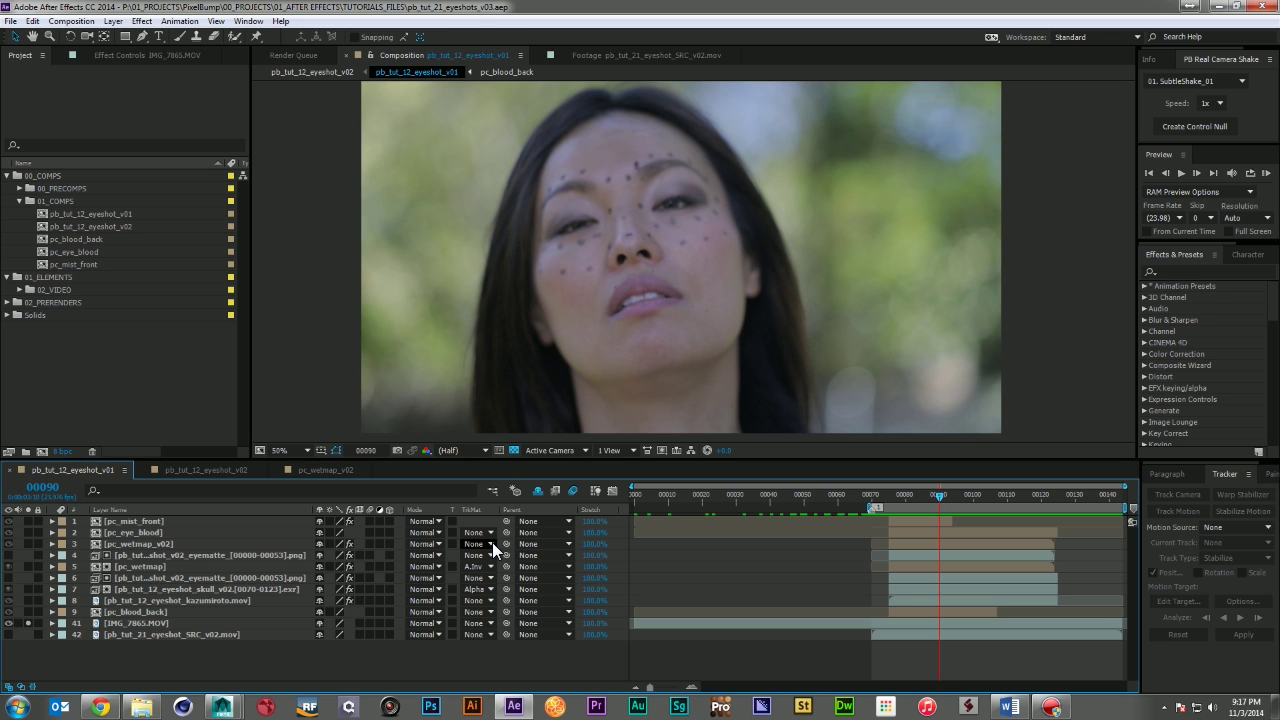
Isolate the pc_eye_blood layer from the IMG_7865.MOV footage, and preview the blood animation on its own
{"action": "left_click", "coordinate": [28, 532]}
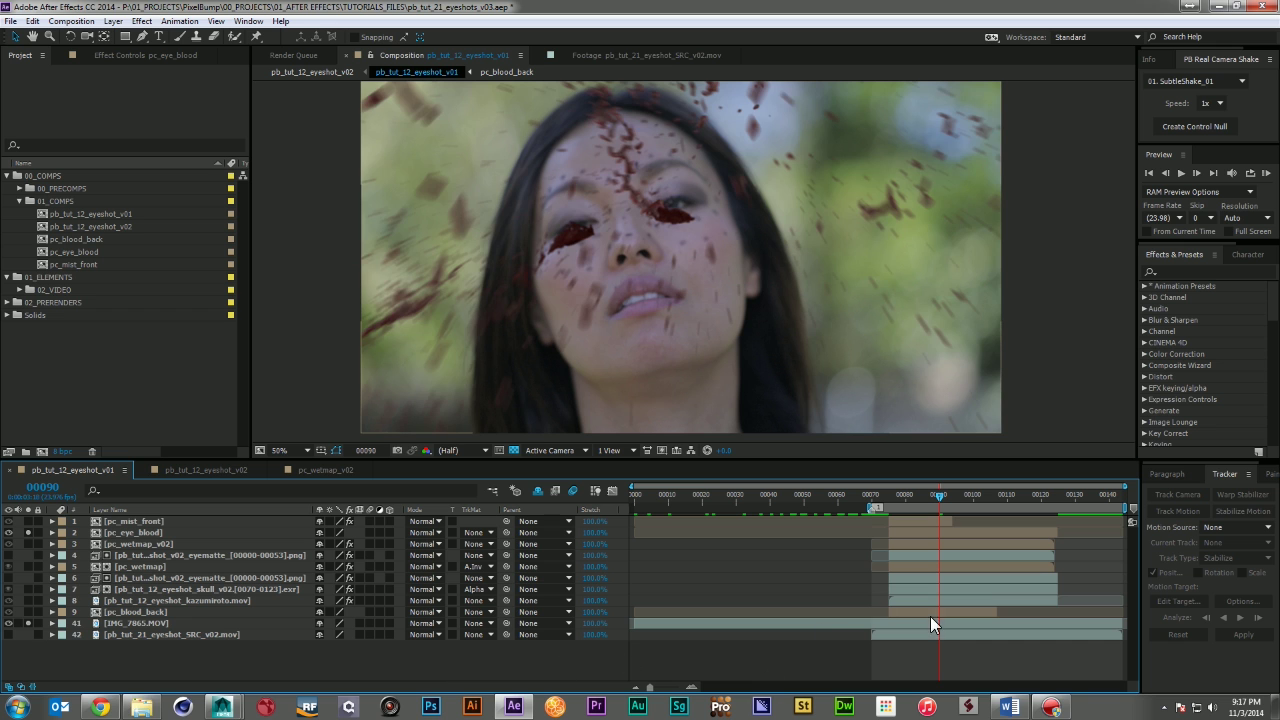
{"action": "left_click", "coordinate": [28, 623]}
{"action": "left_click", "coordinate": [514, 450]}
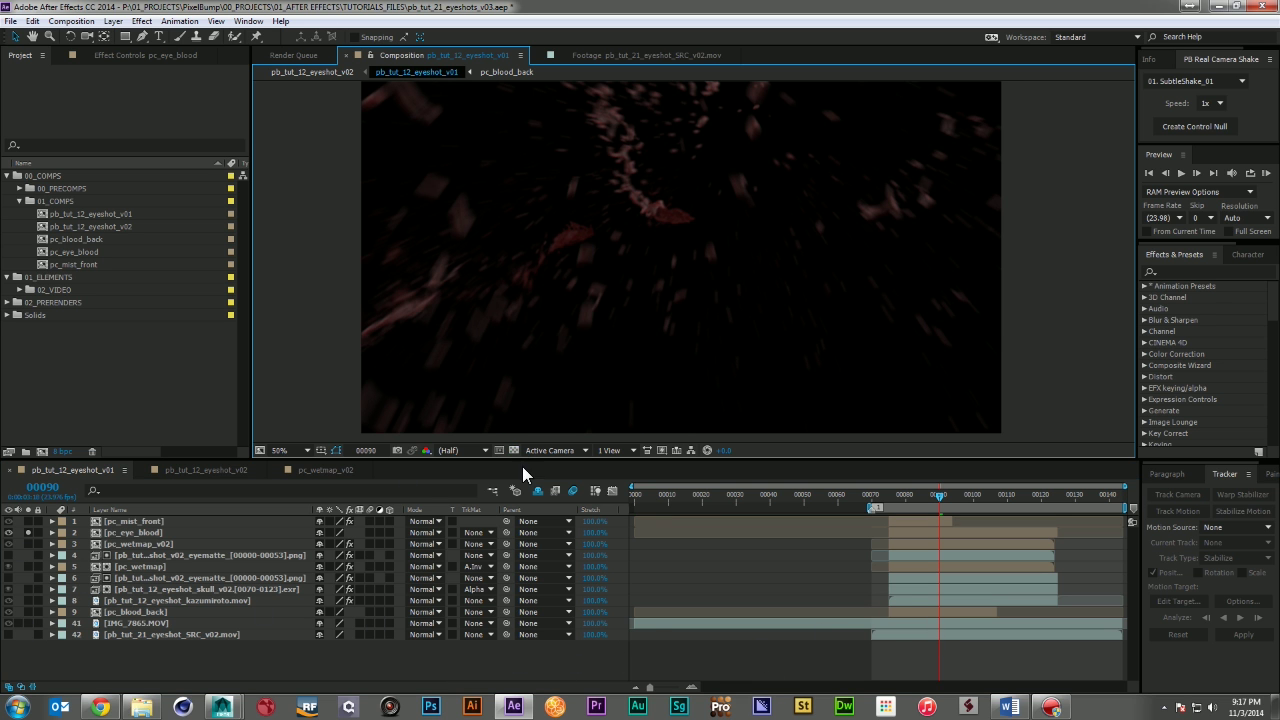
{"action": "key", "text": "KP_0"}
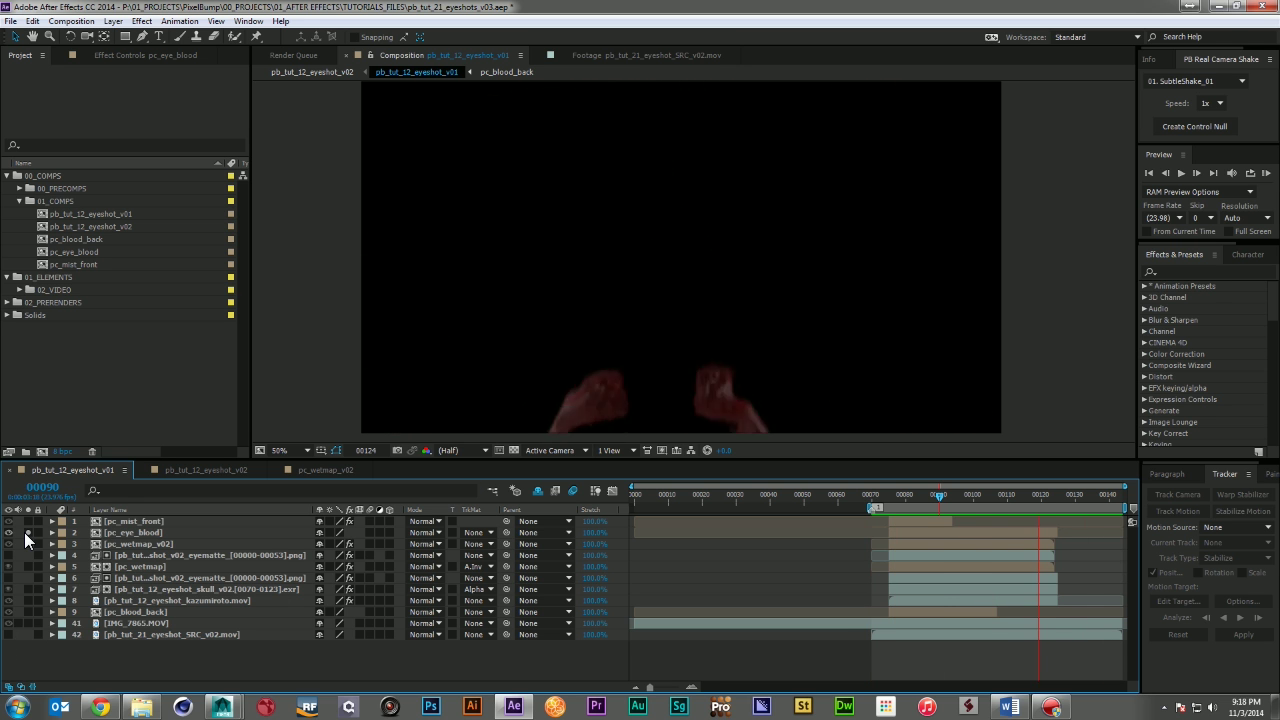
{"action": "key", "text": "space"}
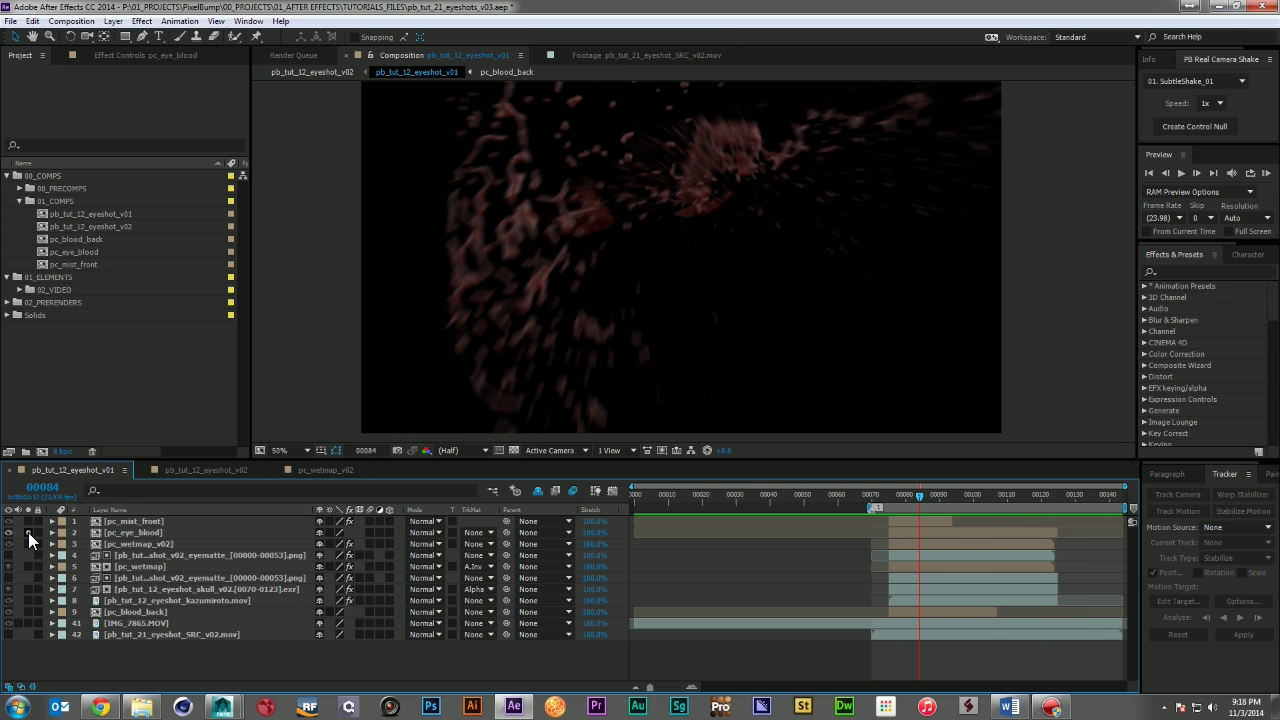
Solo pc_wetmap_v02 and pc_wetmap instead of pc_eye_blood, and scrub through the wet maps to frame 117
{"action": "left_click", "coordinate": [28, 533]}
{"action": "left_click", "coordinate": [28, 543]}
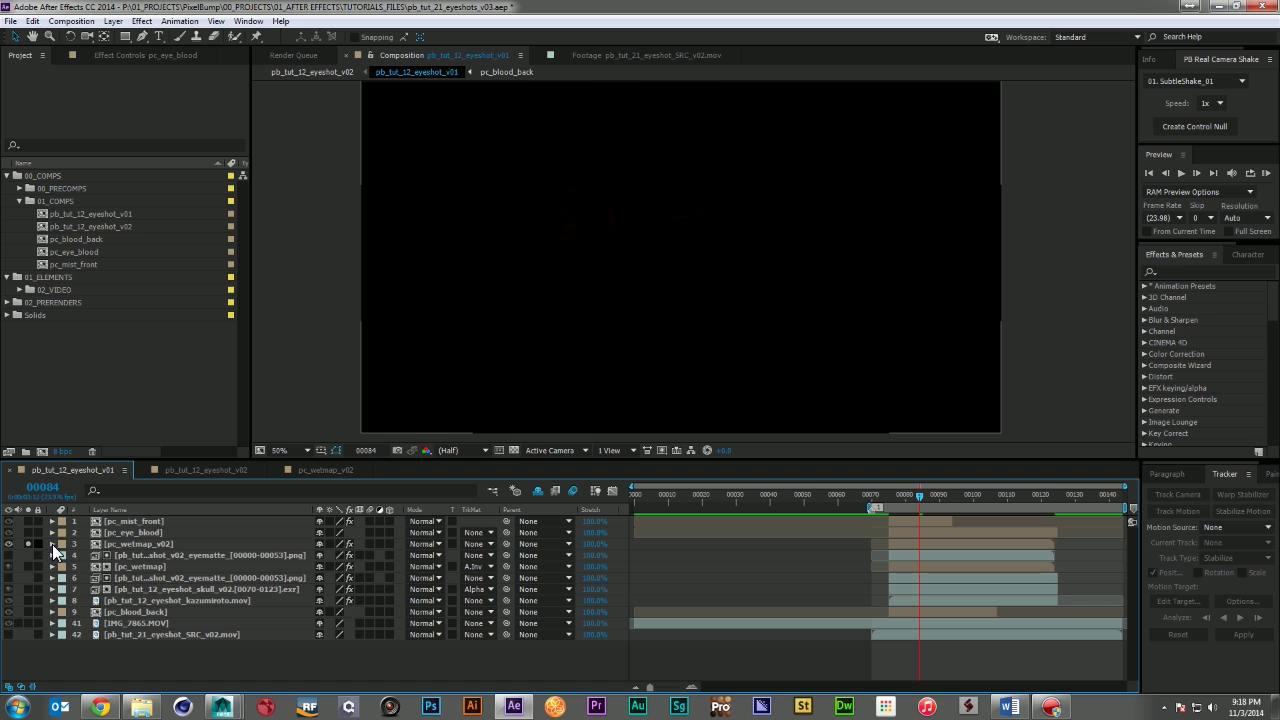
{"action": "left_click_drag", "start_coordinate": [931, 500], "coordinate": [1000, 508]}
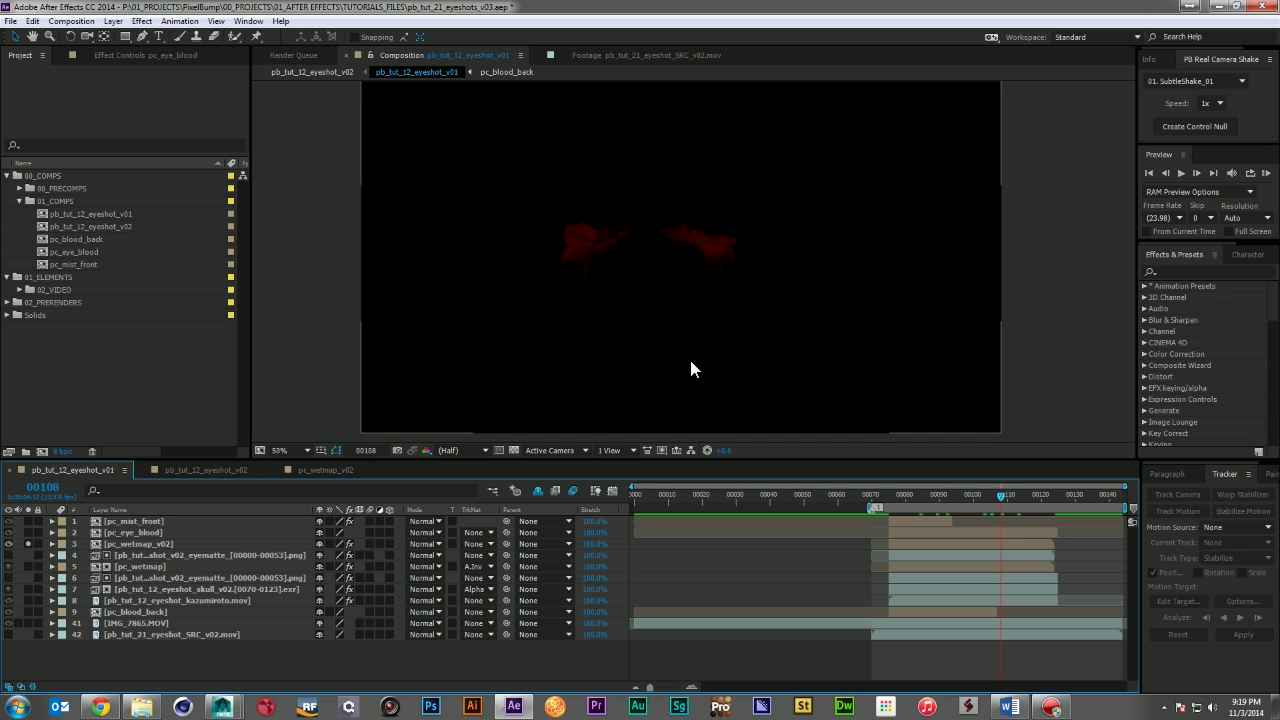
{"action": "left_click", "coordinate": [26, 568]}
{"action": "left_click_drag", "start_coordinate": [910, 492], "coordinate": [1031, 498]}
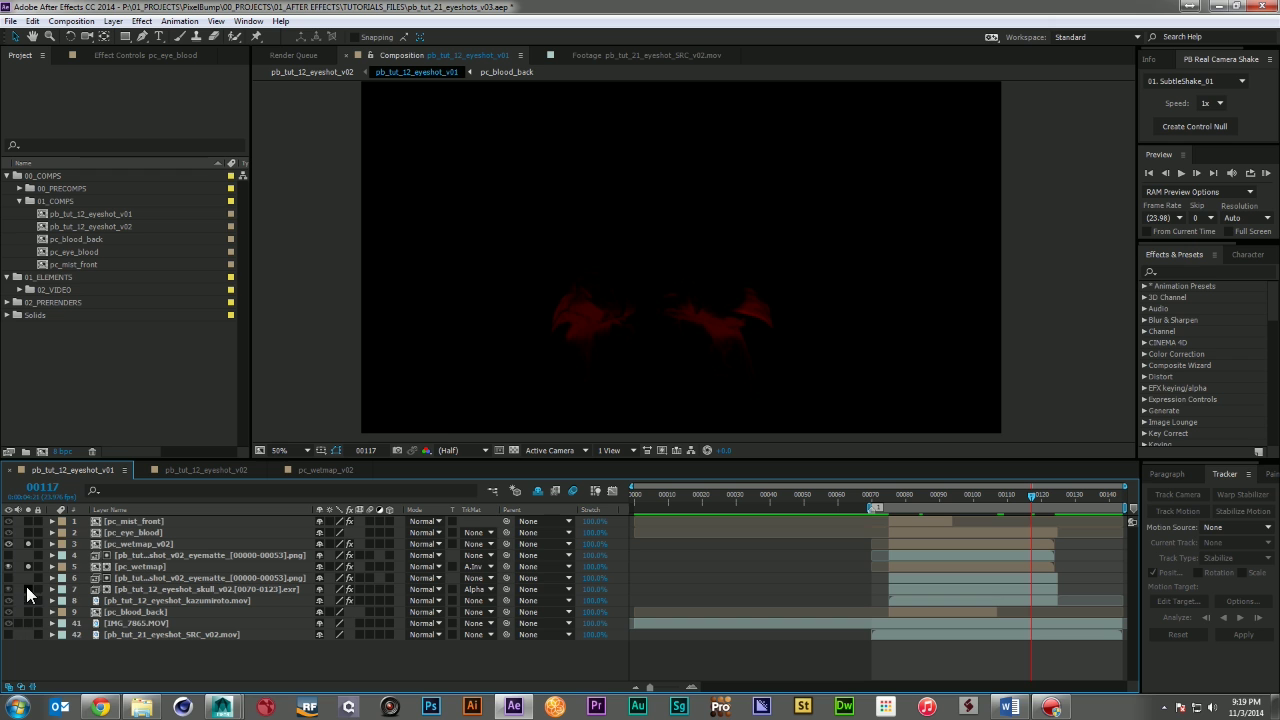
View the wet maps and skull render over IMG_7865.MOV, and leave only the pb_tut_12_eyeshot_skull_v02 layer soloed
{"action": "left_click", "coordinate": [26, 622]}
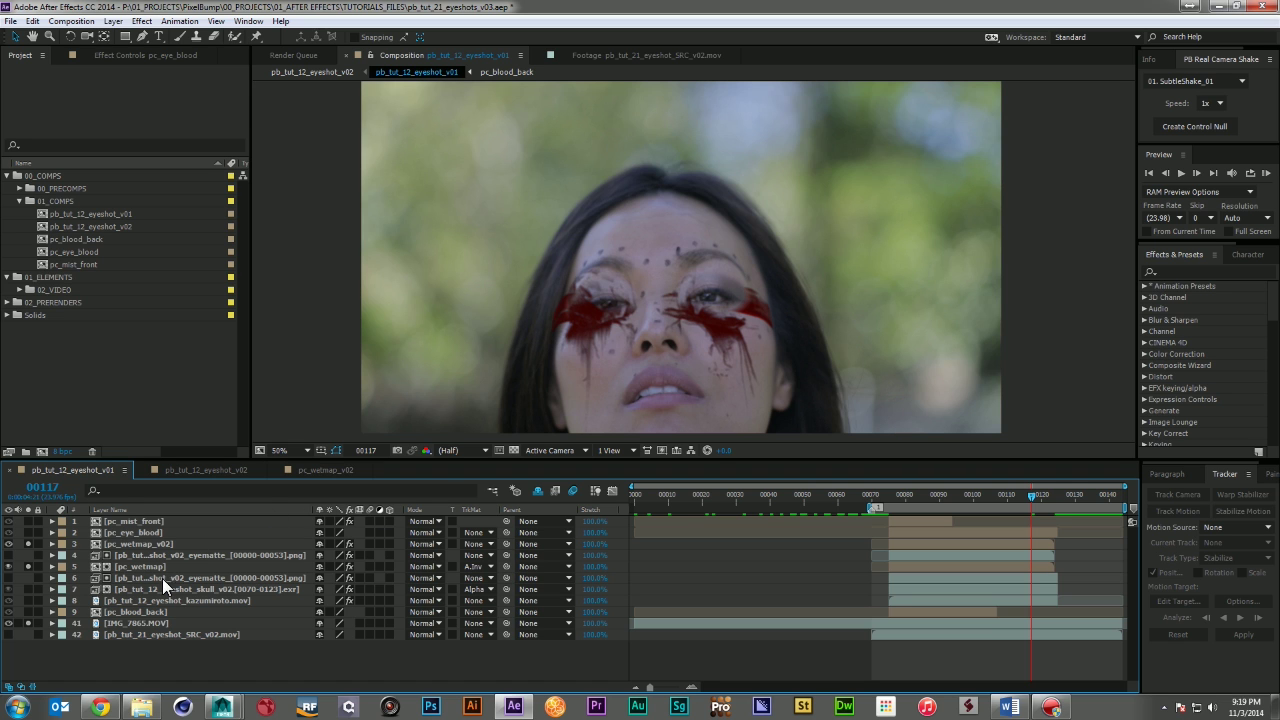
{"action": "left_click", "coordinate": [28, 589]}
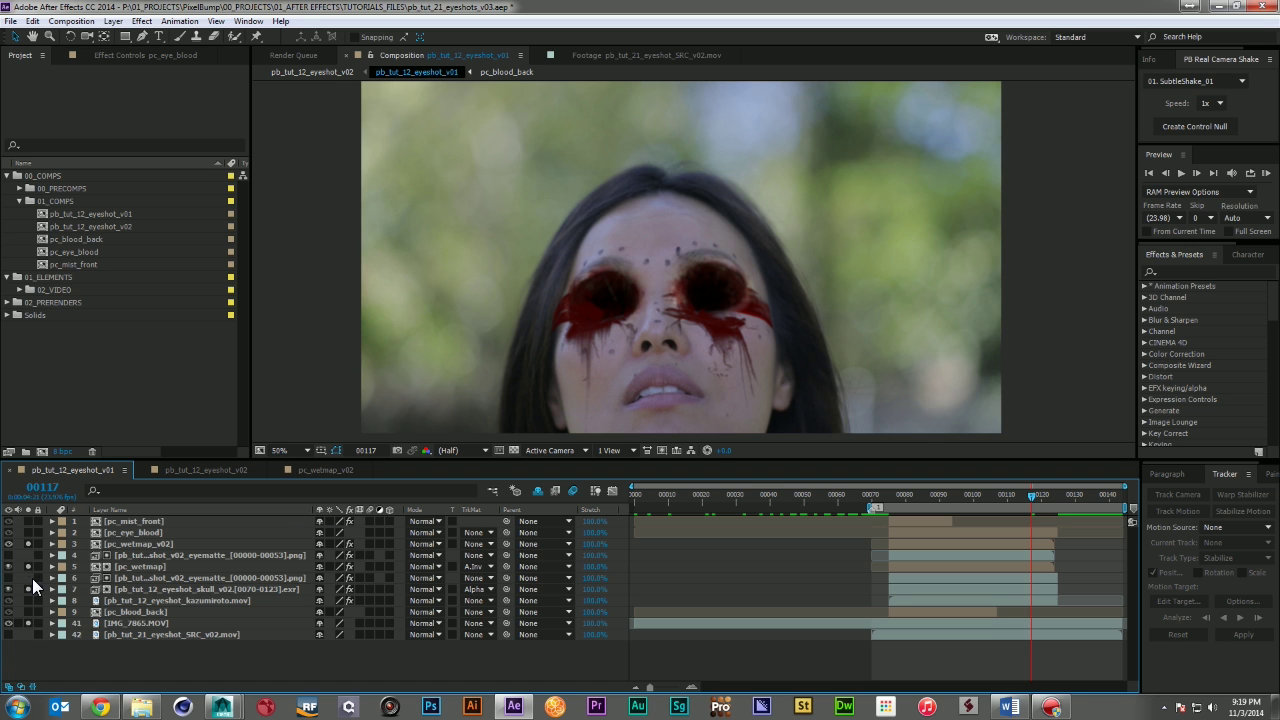
{"action": "left_click", "coordinate": [28, 543]}
{"action": "left_click", "coordinate": [28, 623]}
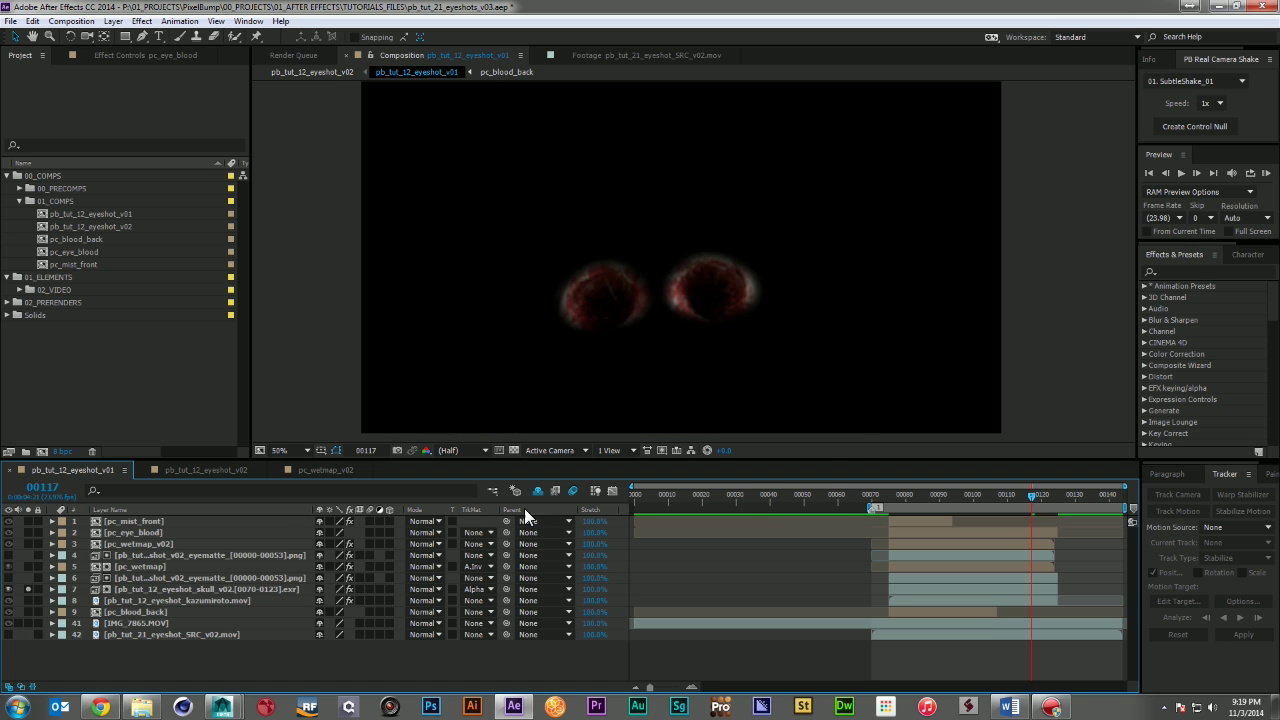
Set the skull layer's track matte to None, scrub the full skull render to frame 92, and restore its alpha matte
{"action": "left_click", "coordinate": [134, 589]}
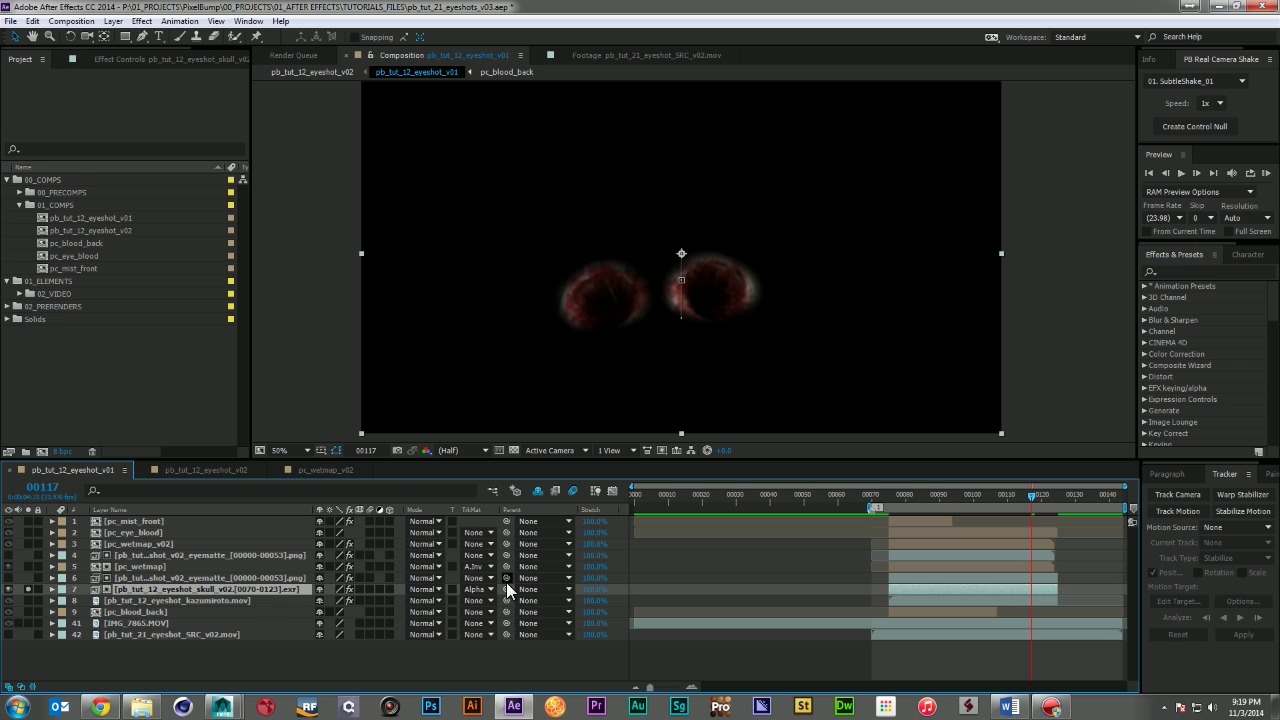
{"action": "left_click", "coordinate": [476, 589]}
{"action": "left_click", "coordinate": [512, 604]}
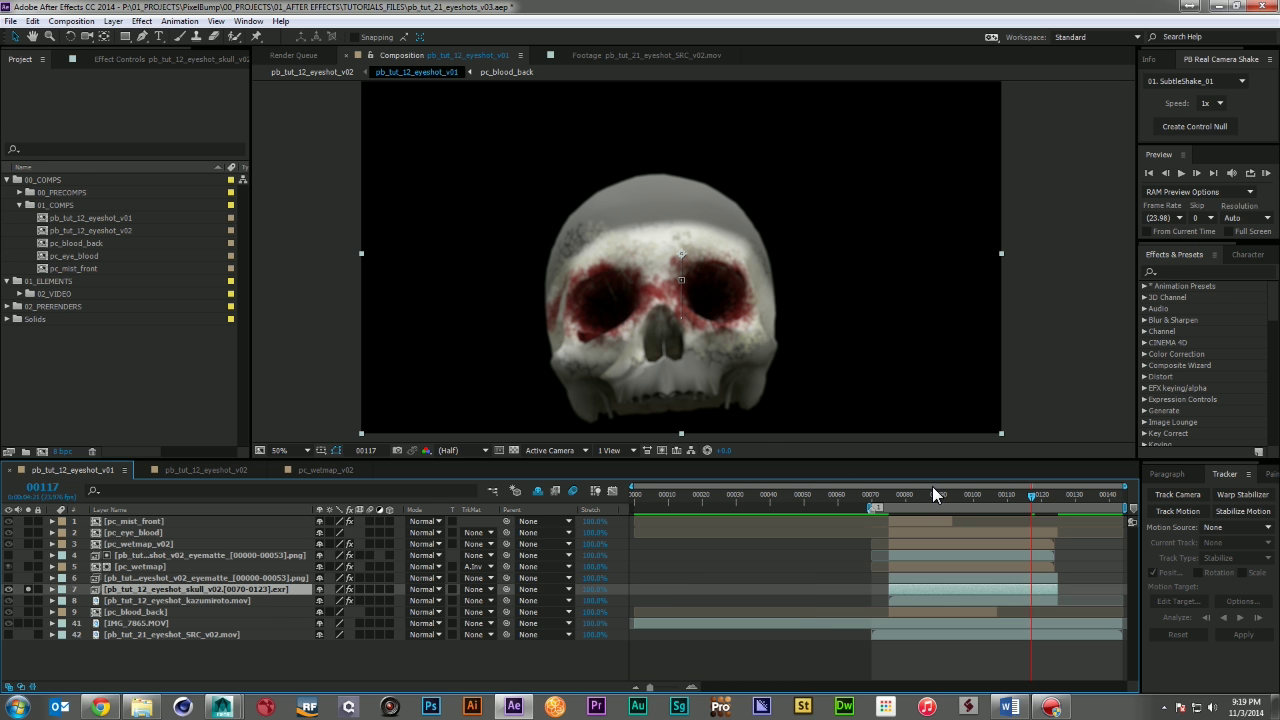
{"action": "left_click", "coordinate": [893, 497]}
{"action": "left_click_drag", "start_coordinate": [893, 497], "coordinate": [926, 498]}
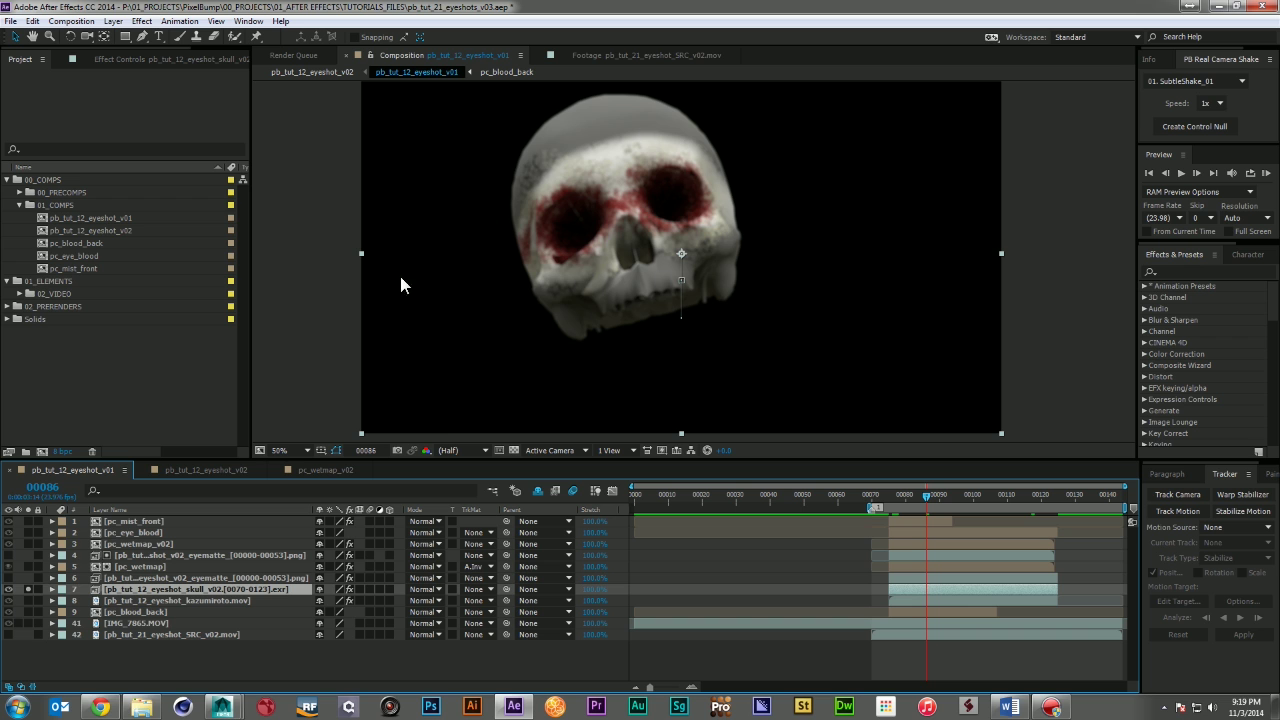
{"action": "left_click", "coordinate": [932, 497]}
{"action": "mouse_move", "coordinate": [938, 496]}
{"action": "left_mouse_down"}
{"action": "mouse_move", "coordinate": [1038, 504]}
{"action": "mouse_move", "coordinate": [888, 502]}
{"action": "mouse_move", "coordinate": [946, 506]}
{"action": "left_mouse_up"}
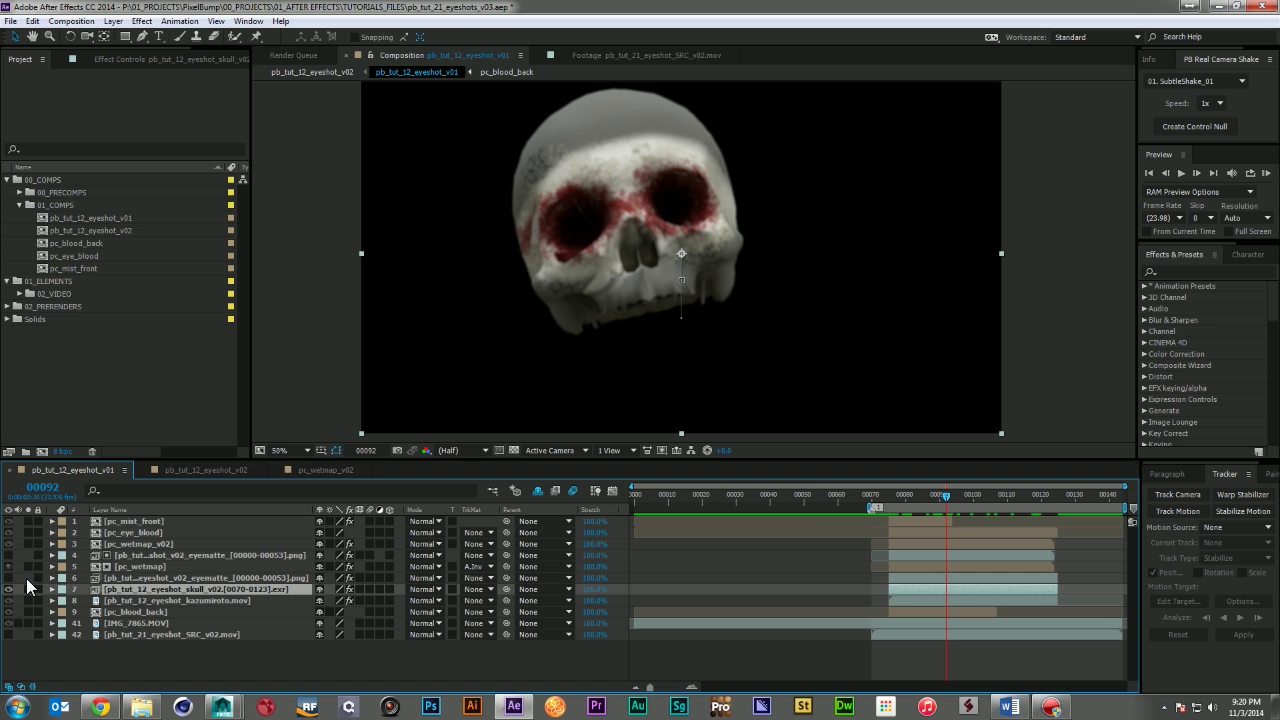
{"action": "left_click", "coordinate": [29, 594]}
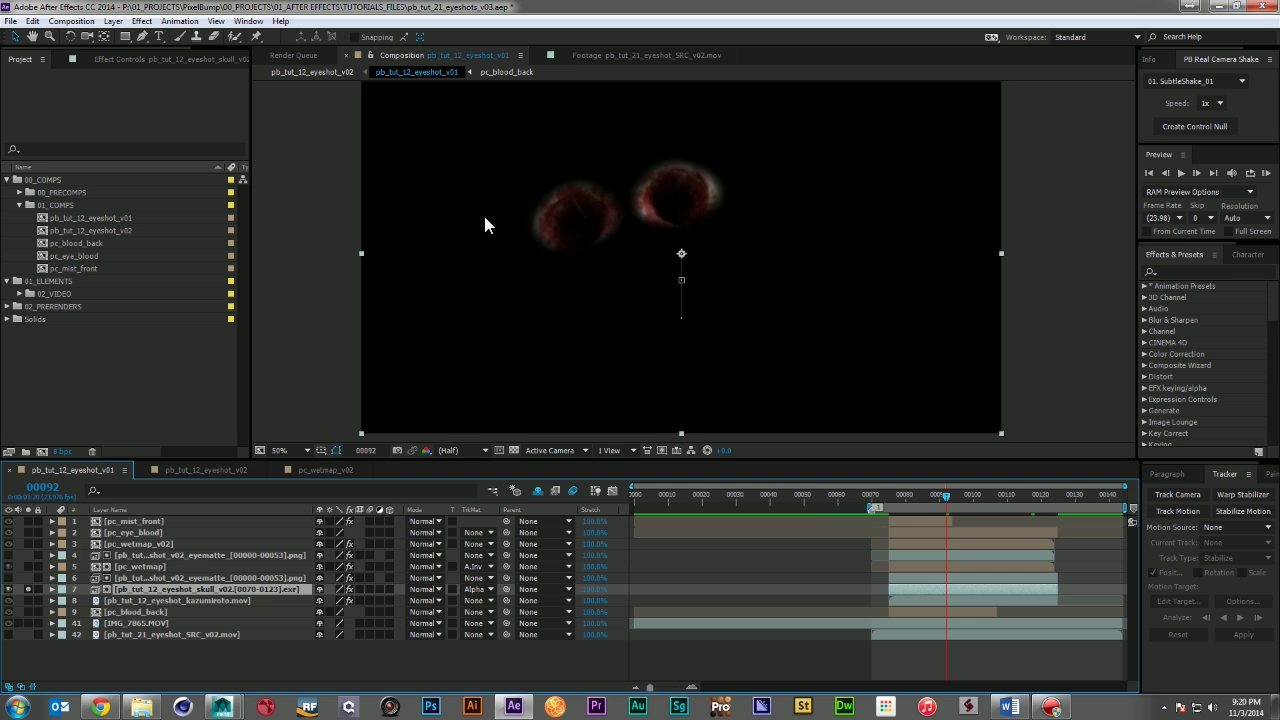
Unsolo the skull layer, scrub the full composite to frame 101, and return to frame 70
{"action": "left_click", "coordinate": [29, 591]}
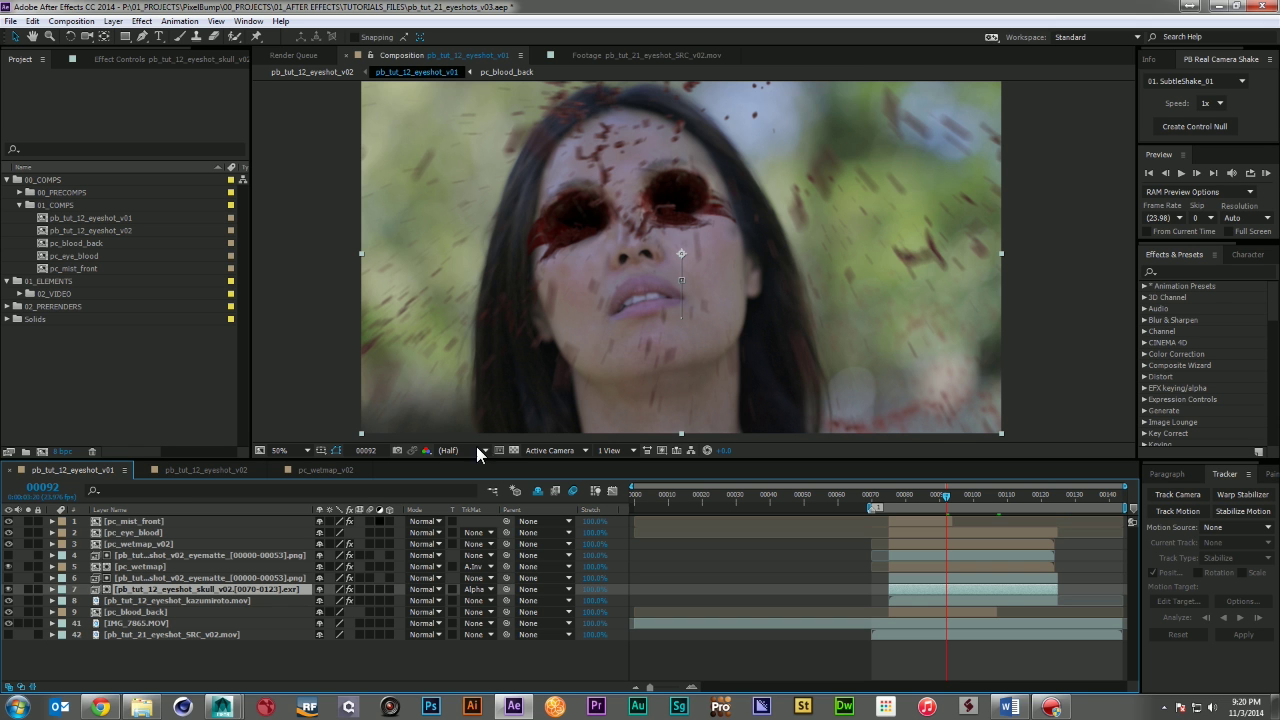
{"action": "left_click_drag", "start_coordinate": [912, 496], "coordinate": [976, 497]}
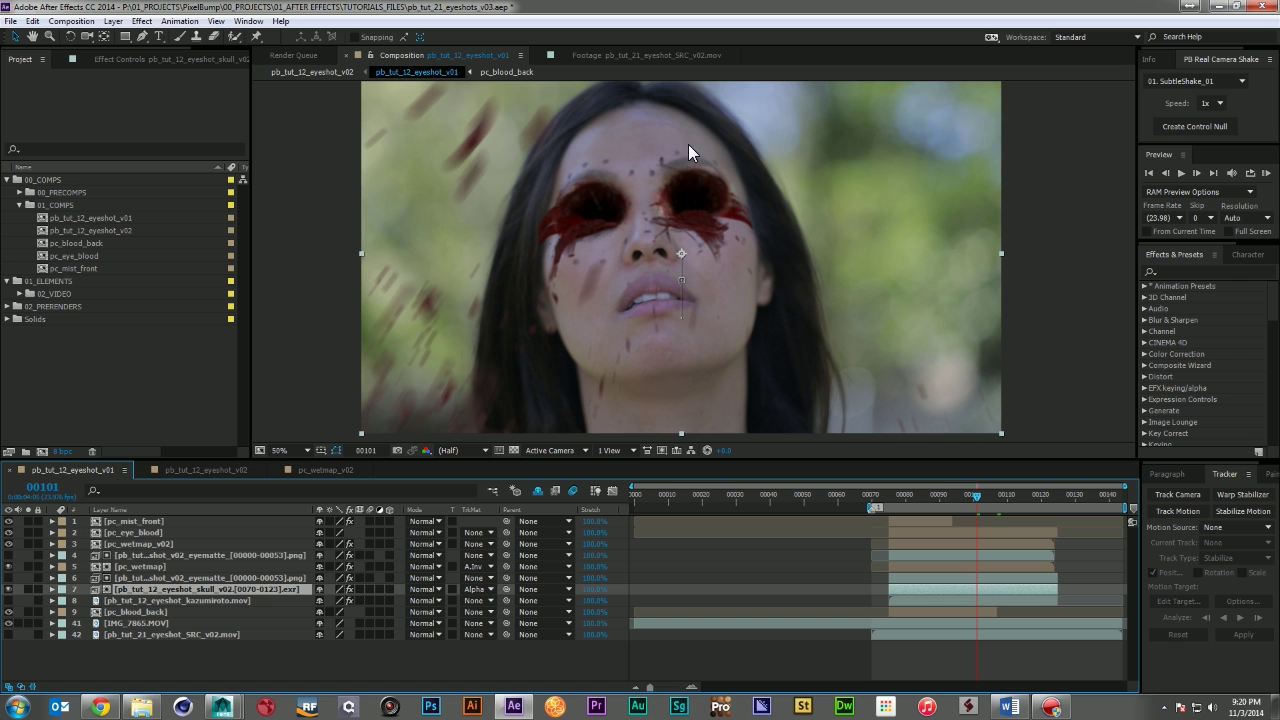
{"action": "left_click_drag", "start_coordinate": [922, 498], "coordinate": [872, 498]}
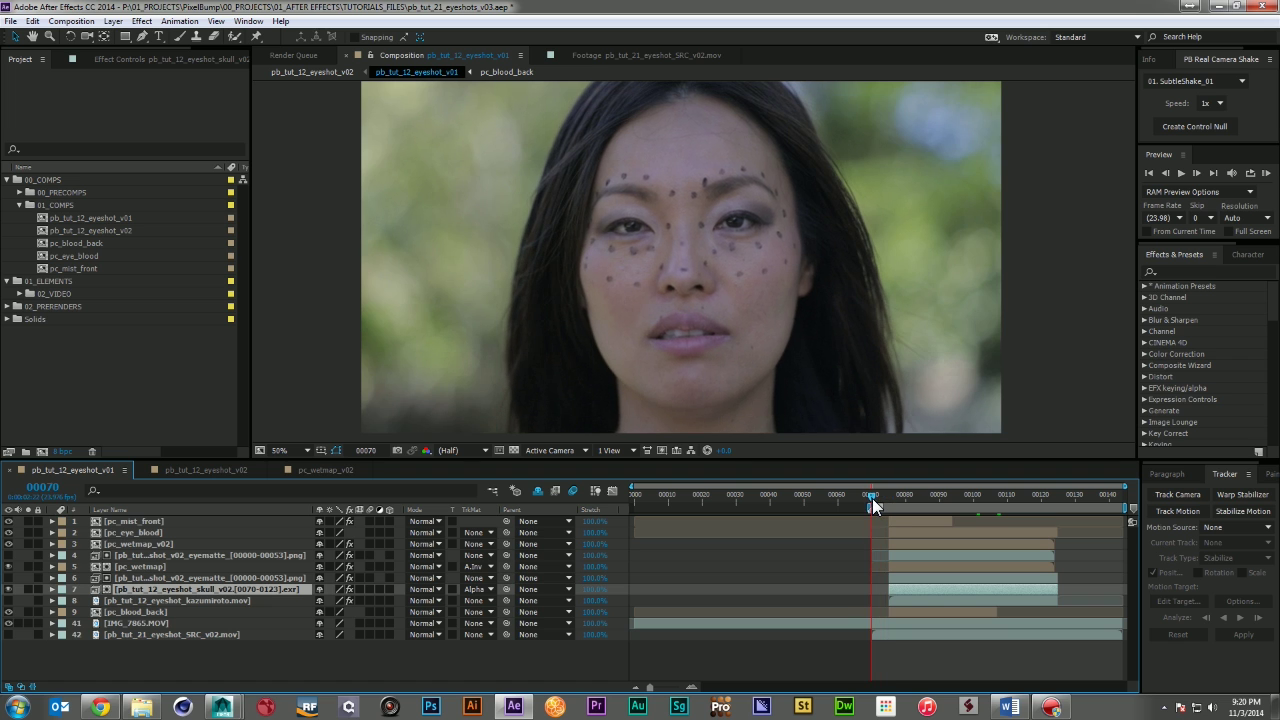
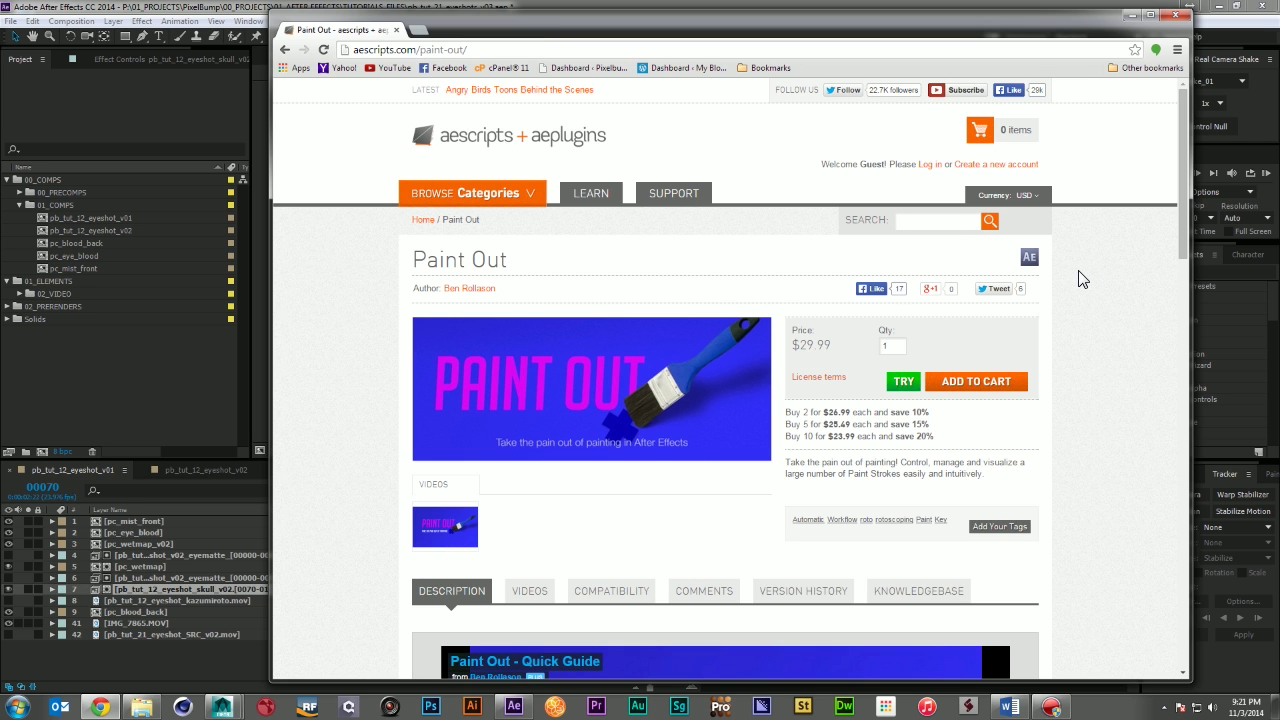
Review the Paint Out script page on aescripts.com, including its quick guide section, and clear the browser away from the composition
{"action": "scroll", "coordinate": [1100, 371], "scroll_direction": "down", "scroll_amount": 1}
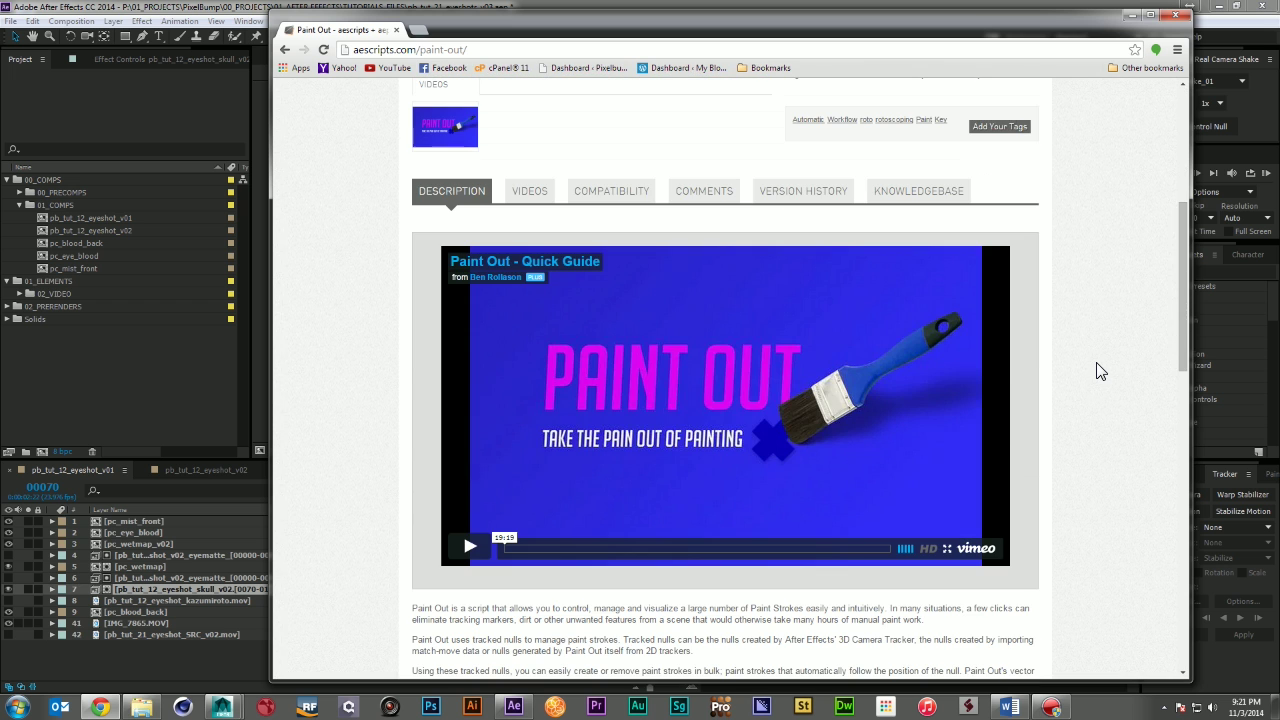
{"action": "mouse_move", "coordinate": [842, 398]}
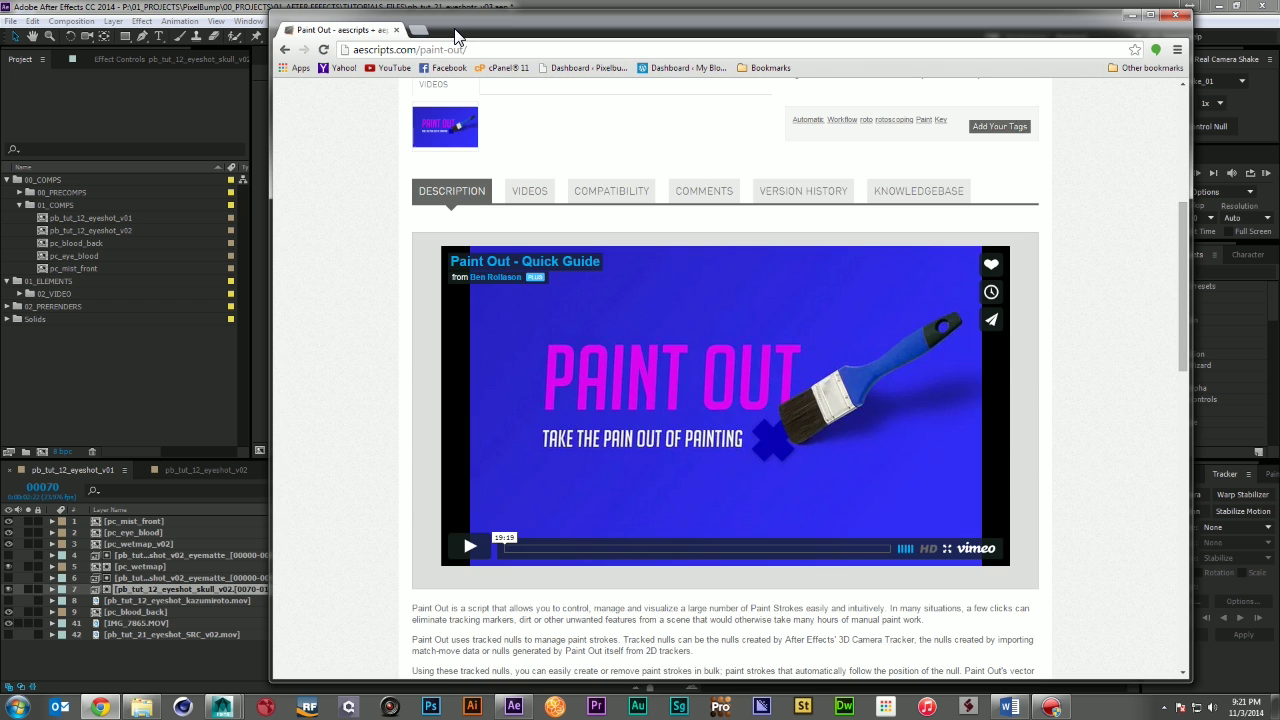
{"action": "left_click_drag", "start_coordinate": [455, 37], "coordinate": [1279, 165]}
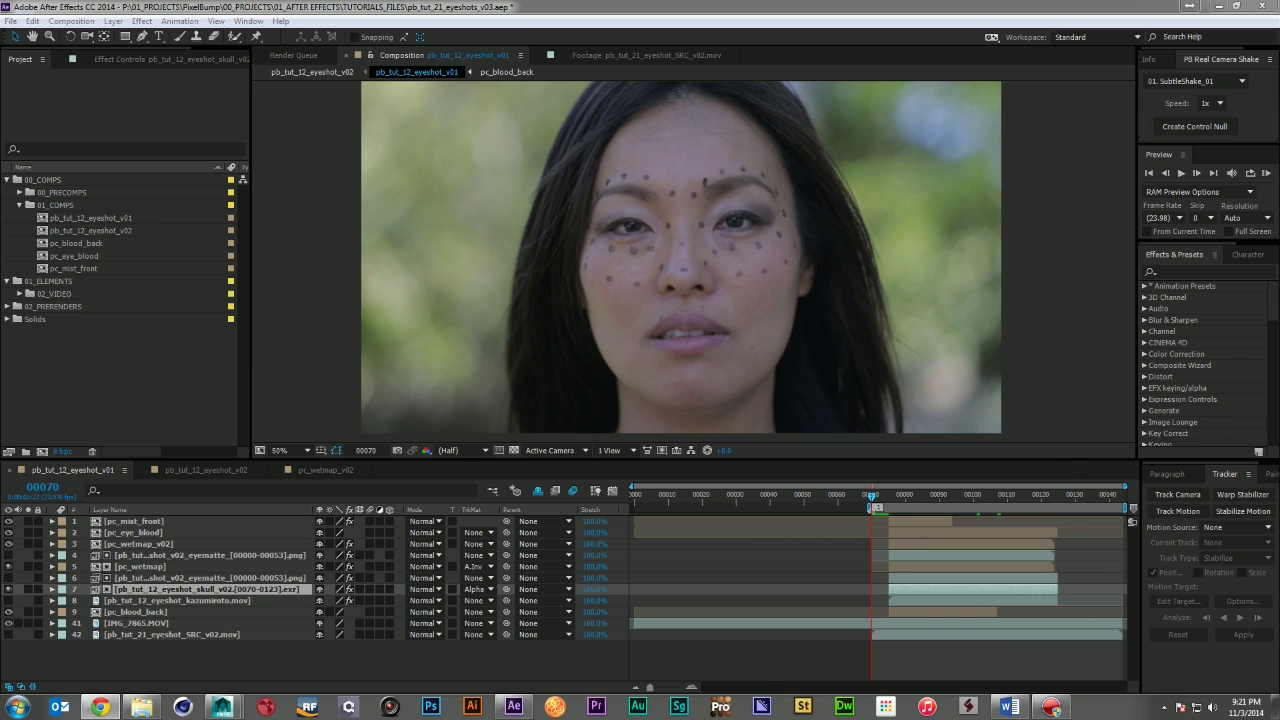
Reveal the hidden shy layers in the timeline, select TRACKER01 through TRACKER33 to review them, and clear the selection
{"action": "left_click", "coordinate": [537, 491]}
{"action": "scroll", "coordinate": [646, 554], "scroll_direction": "down", "scroll_amount": 4}
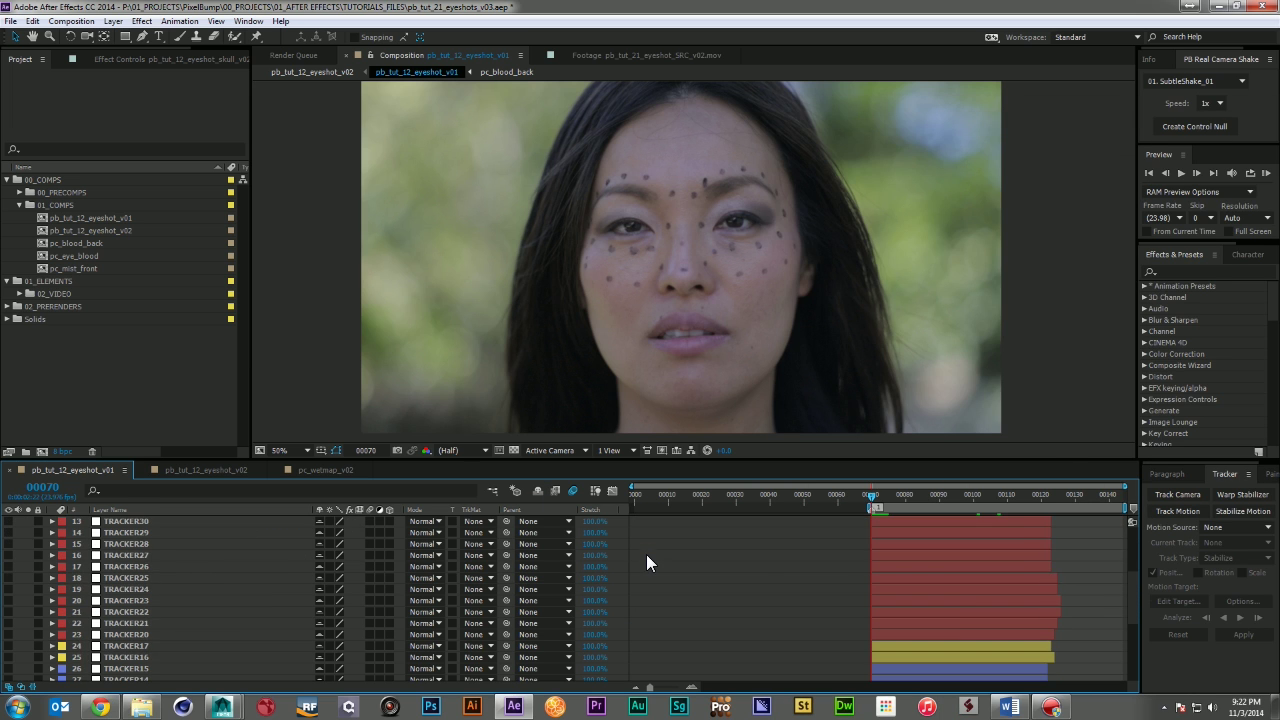
{"action": "scroll", "coordinate": [646, 554], "scroll_direction": "down", "scroll_amount": 5}
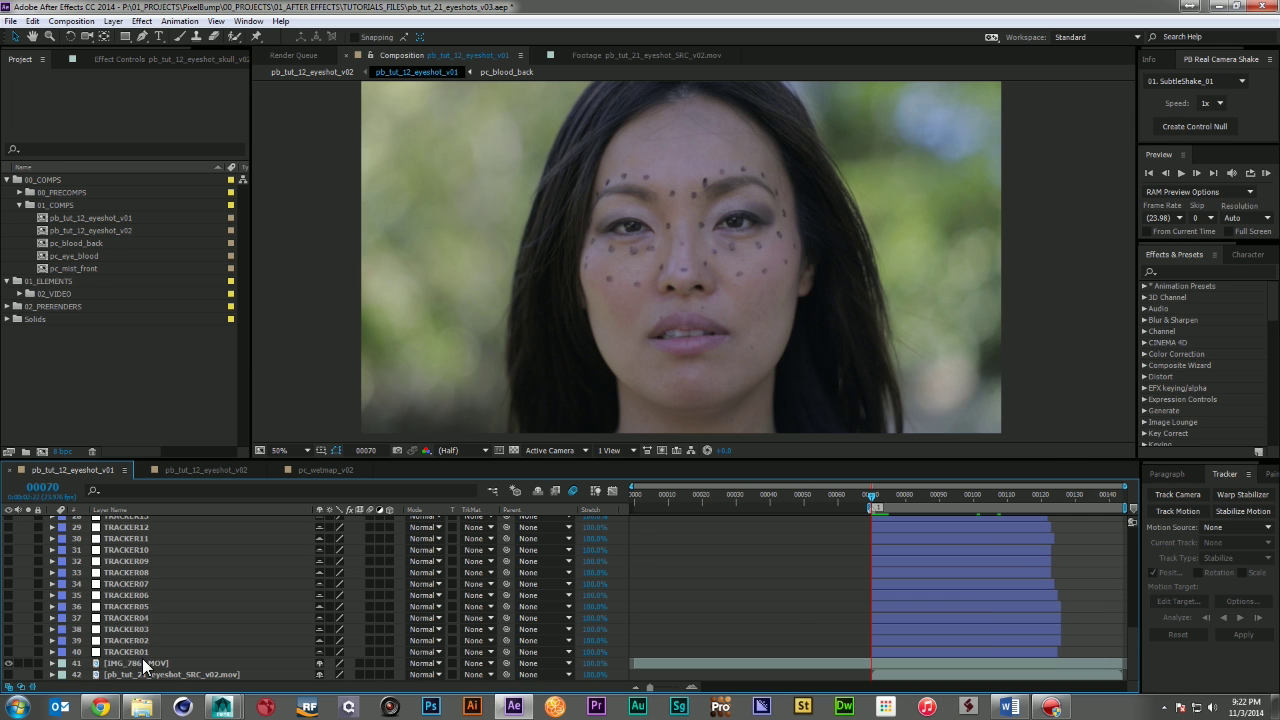
{"action": "left_click", "coordinate": [145, 652]}
{"action": "scroll", "coordinate": [165, 640], "scroll_direction": "up", "scroll_amount": 7}
{"action": "scroll", "coordinate": [176, 636], "scroll_direction": "up", "scroll_amount": 2}
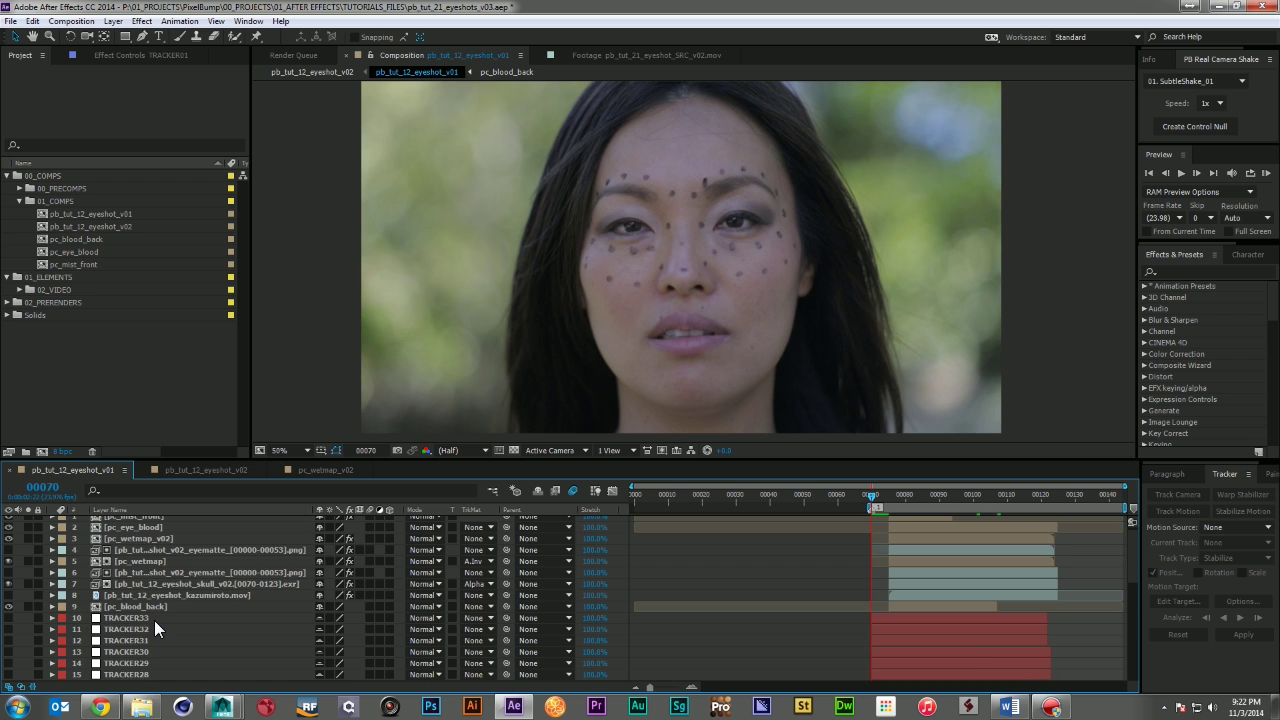
{"action": "left_click", "coordinate": [144, 616], "text": "shift"}
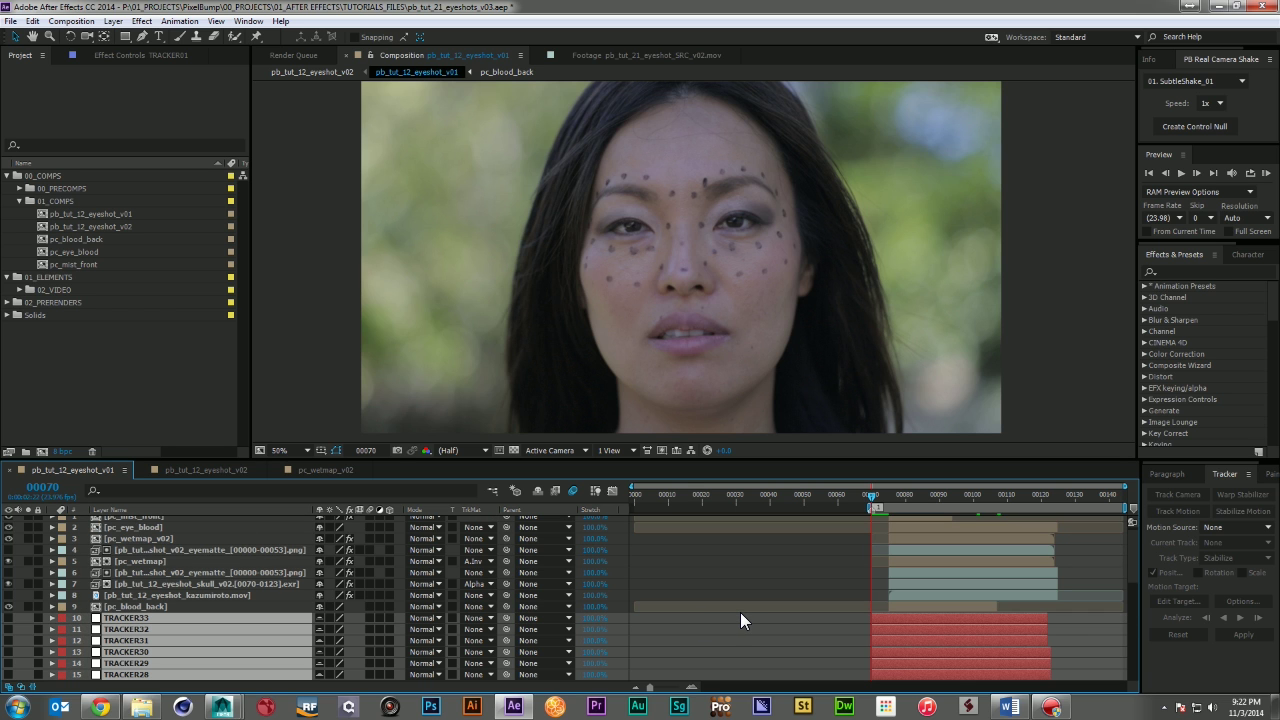
{"action": "scroll", "coordinate": [744, 612], "scroll_direction": "down", "scroll_amount": 9}
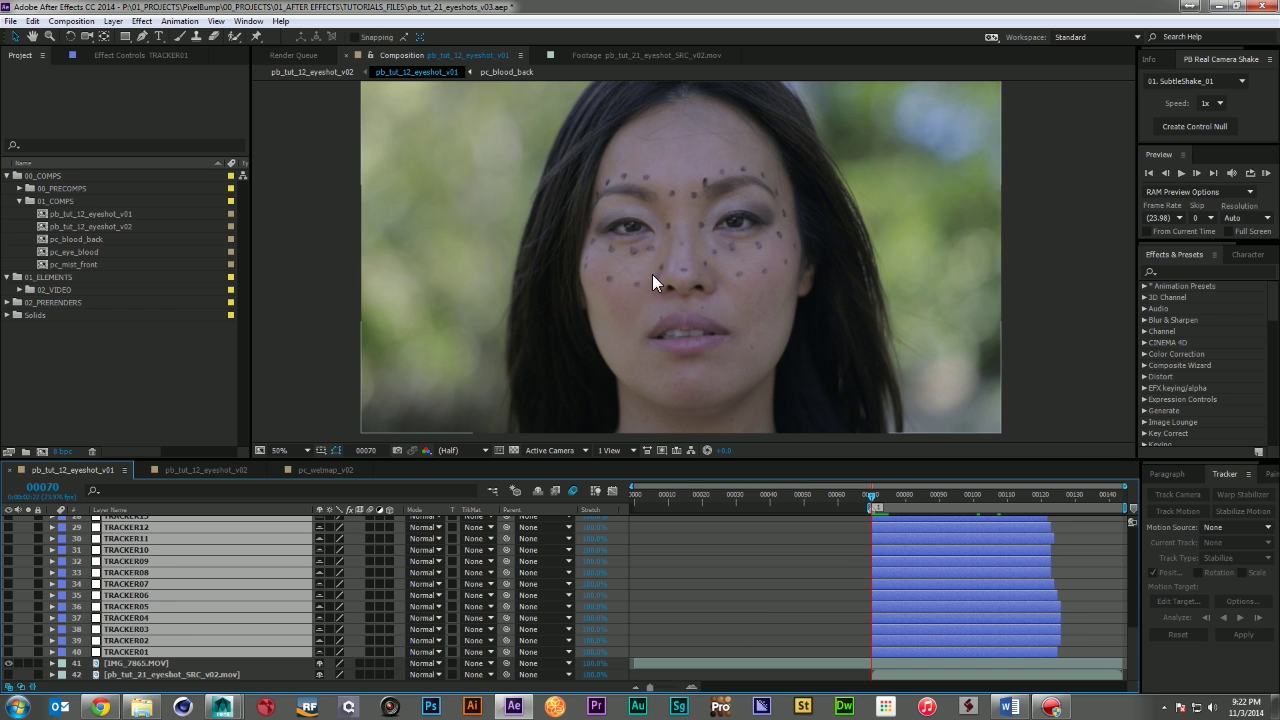
{"action": "left_click", "coordinate": [716, 594]}
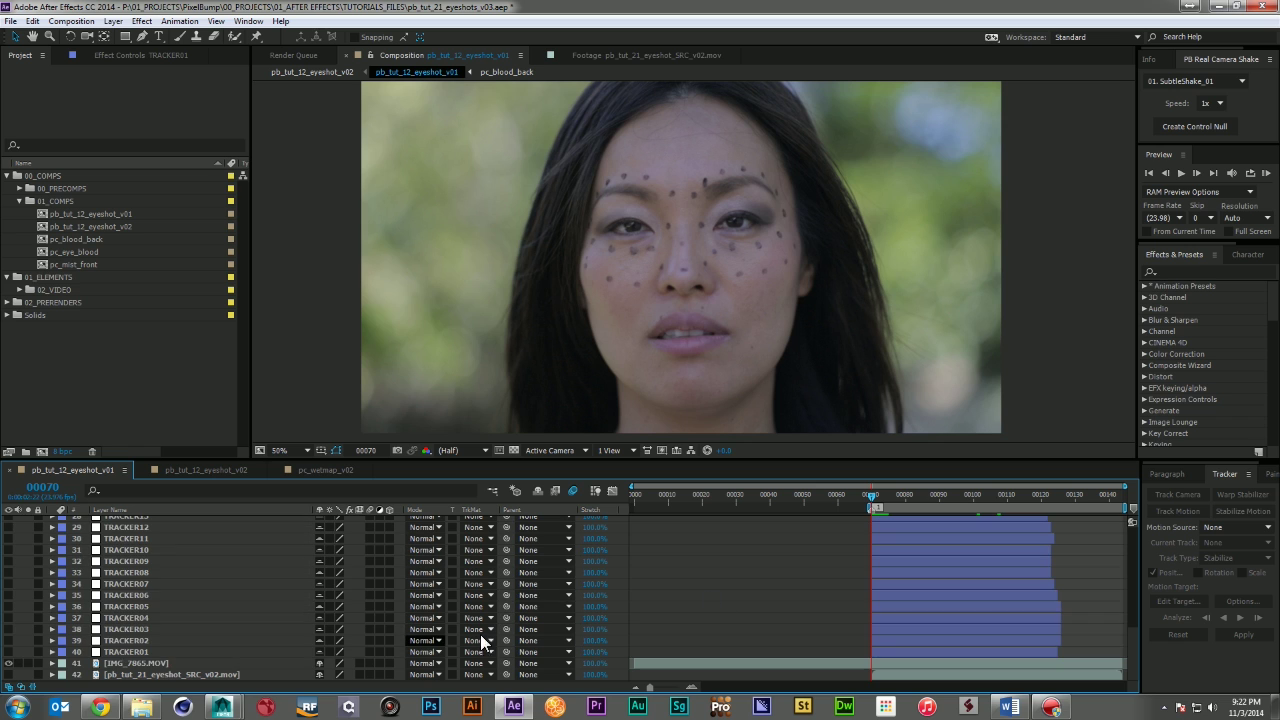
Select the TRACKER01 null, display it over the face to check its motion path, and hide it again
{"action": "left_click", "coordinate": [124, 652]}
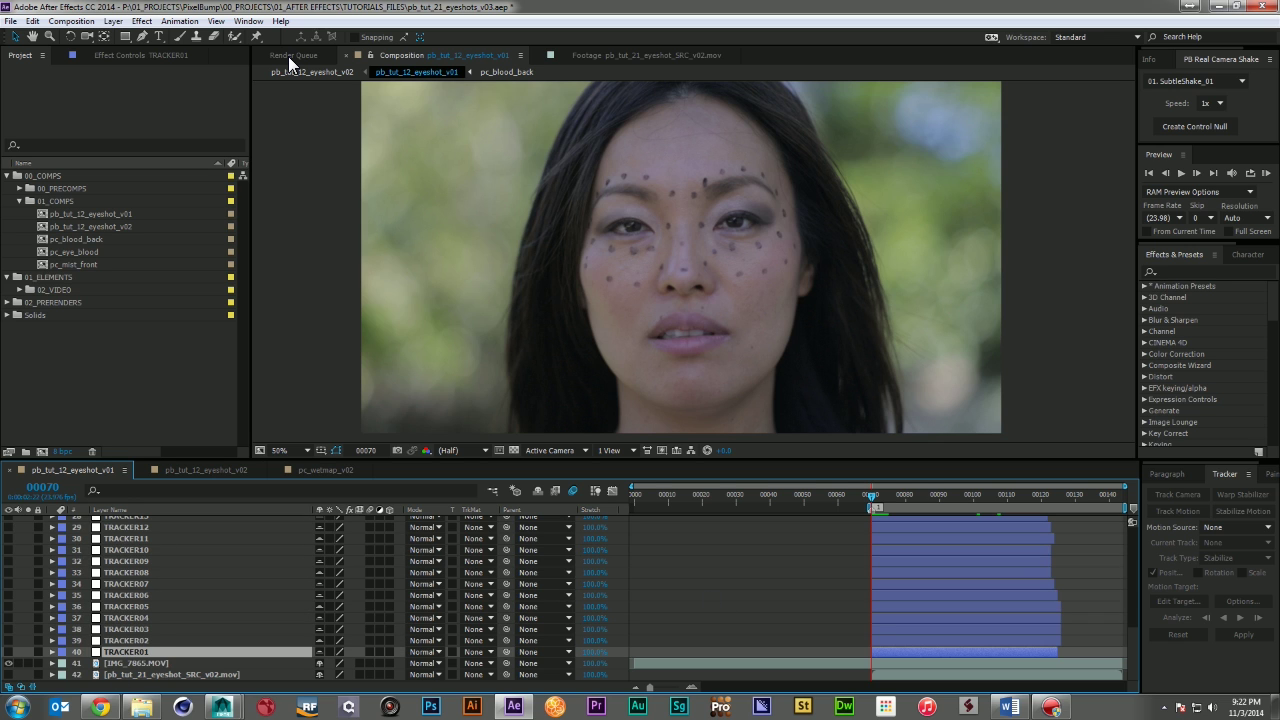
{"action": "left_click", "coordinate": [8, 652]}
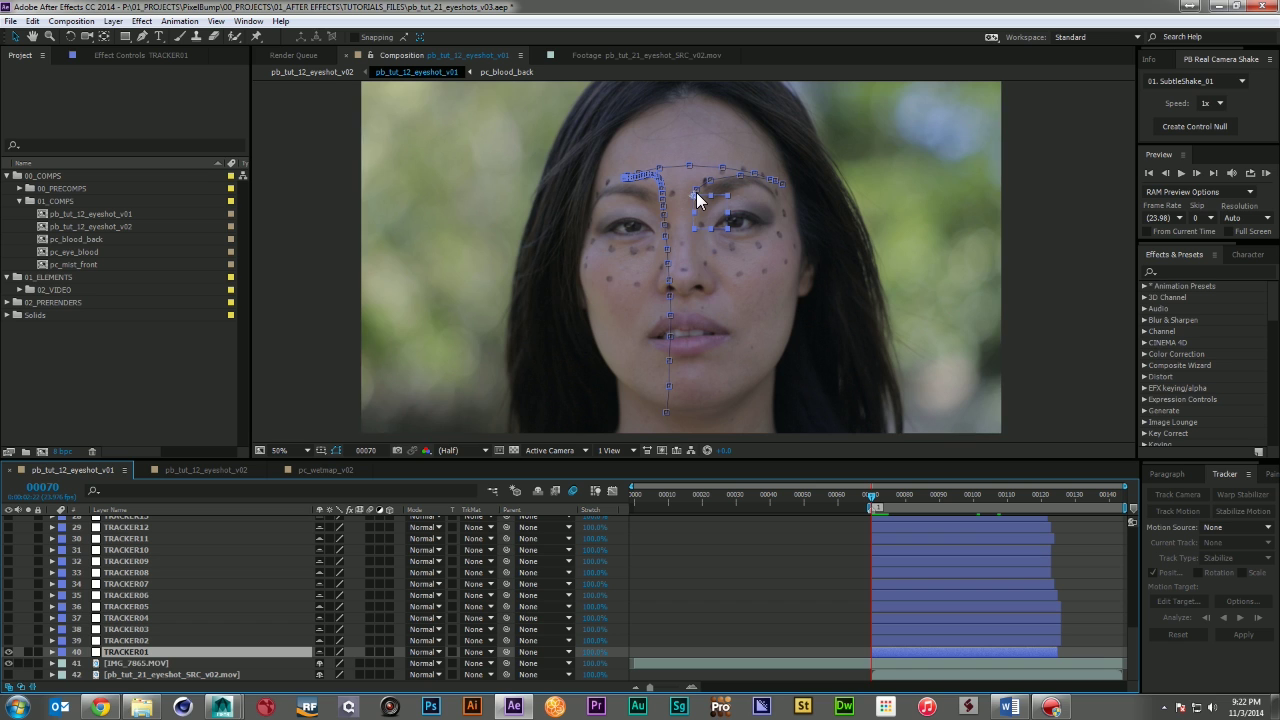
{"action": "left_click", "coordinate": [8, 652]}
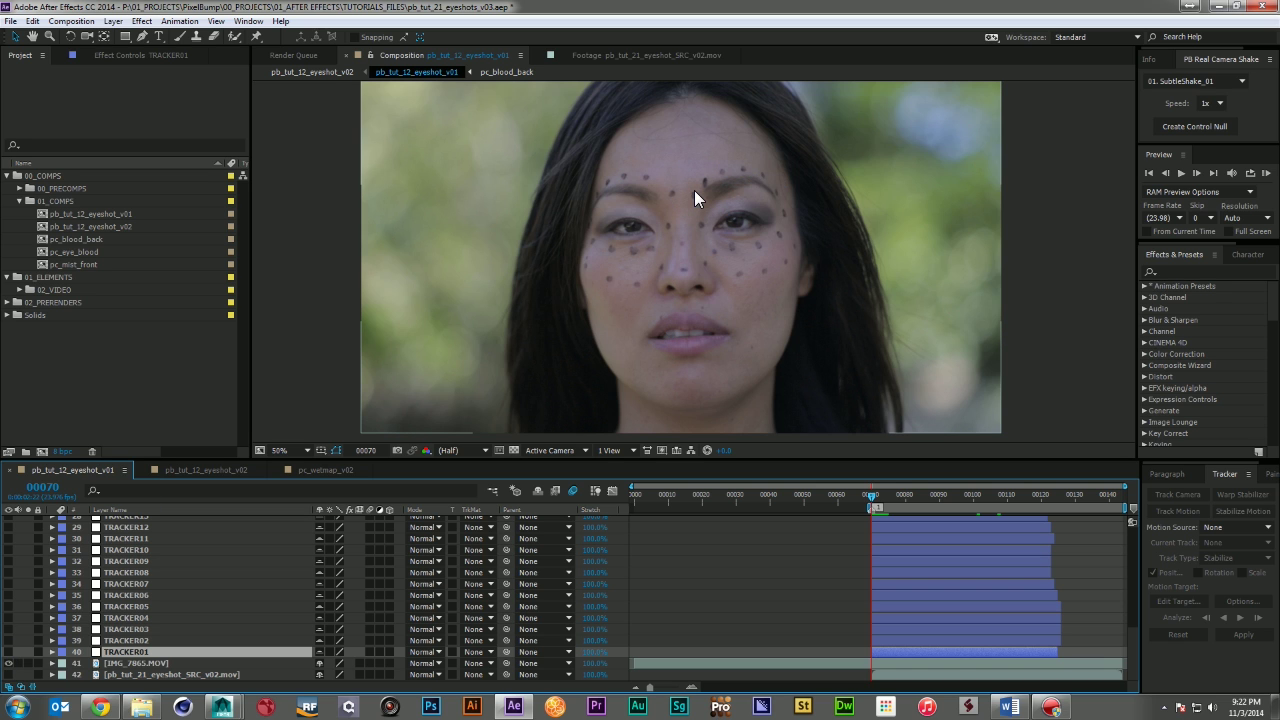
Run the BR_Paint_Out script on TRACKER01 with IMG_7865.MOV as the paint layer, and close the script window
{"action": "left_click", "coordinate": [248, 21]}
{"action": "left_click", "coordinate": [346, 679]}
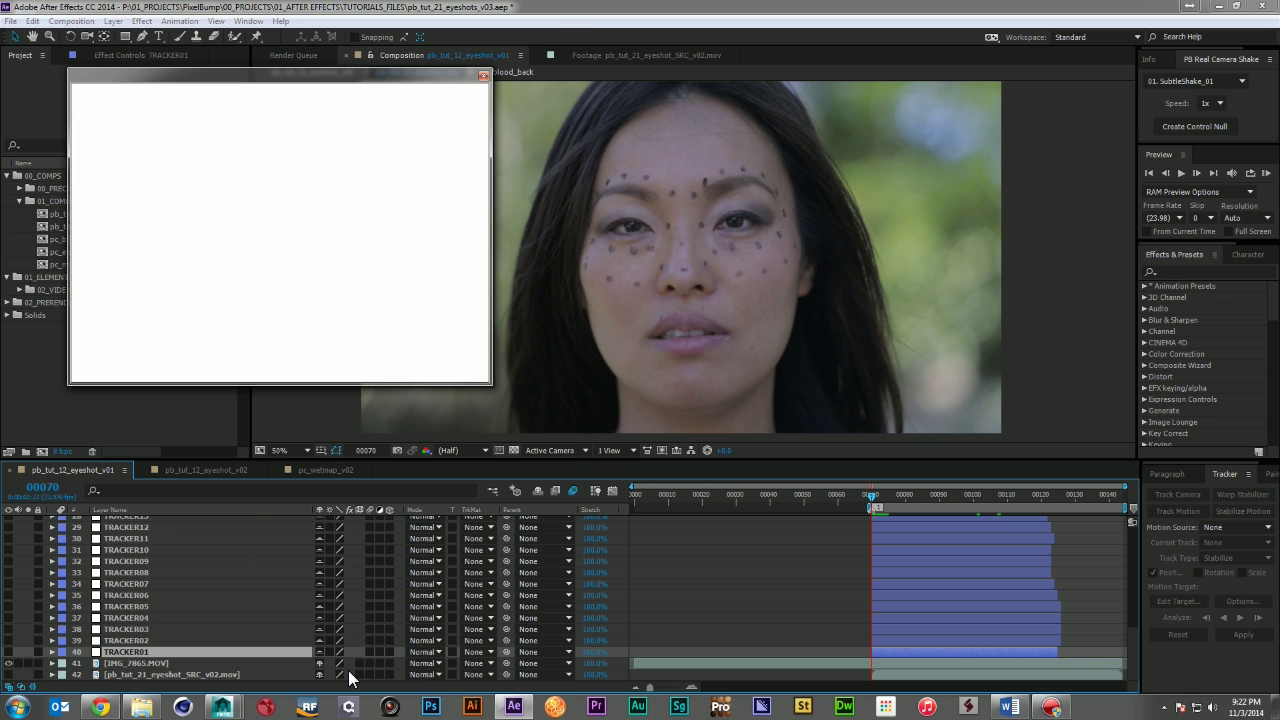
{"action": "left_click", "coordinate": [175, 187]}
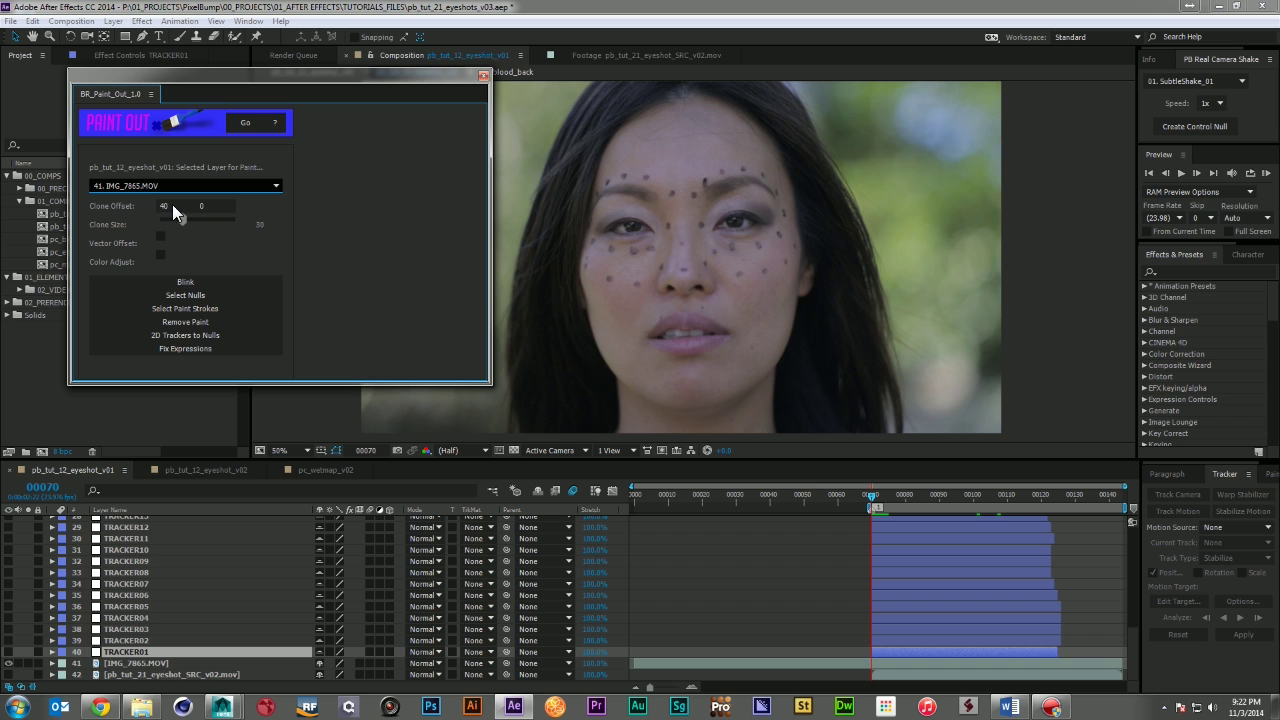
{"action": "left_click", "coordinate": [261, 121]}
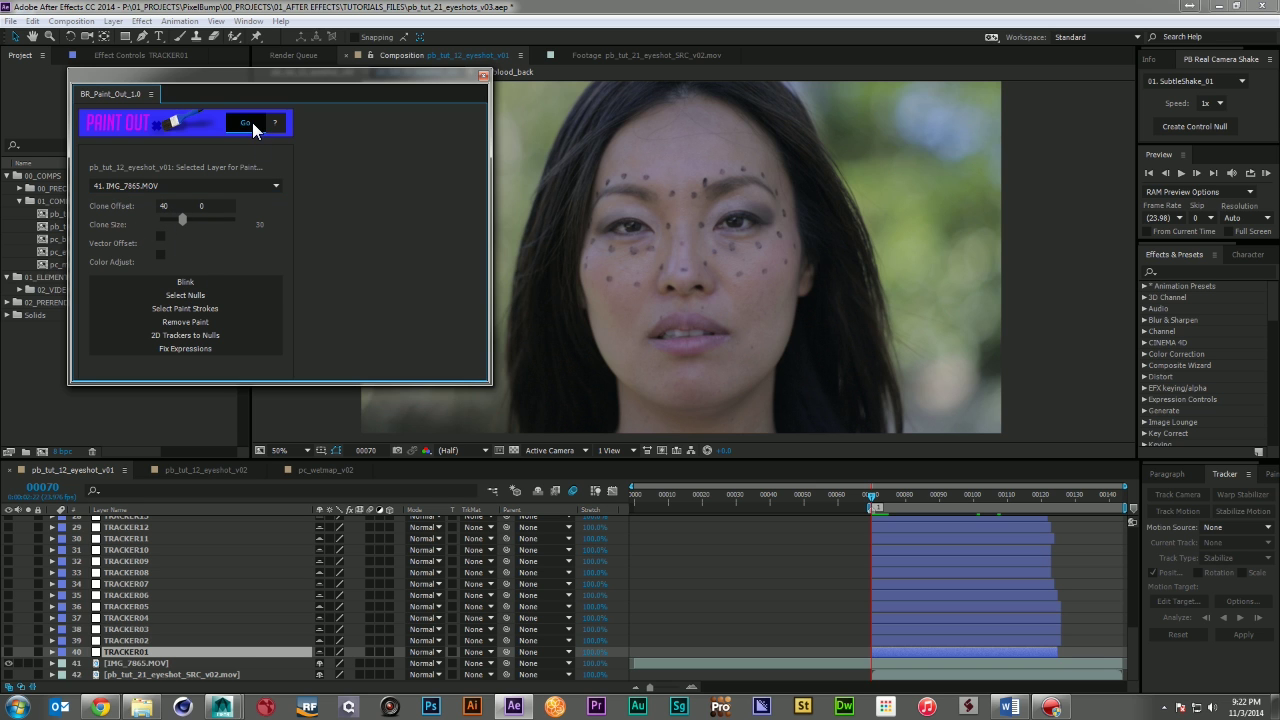
{"action": "left_click", "coordinate": [484, 75]}
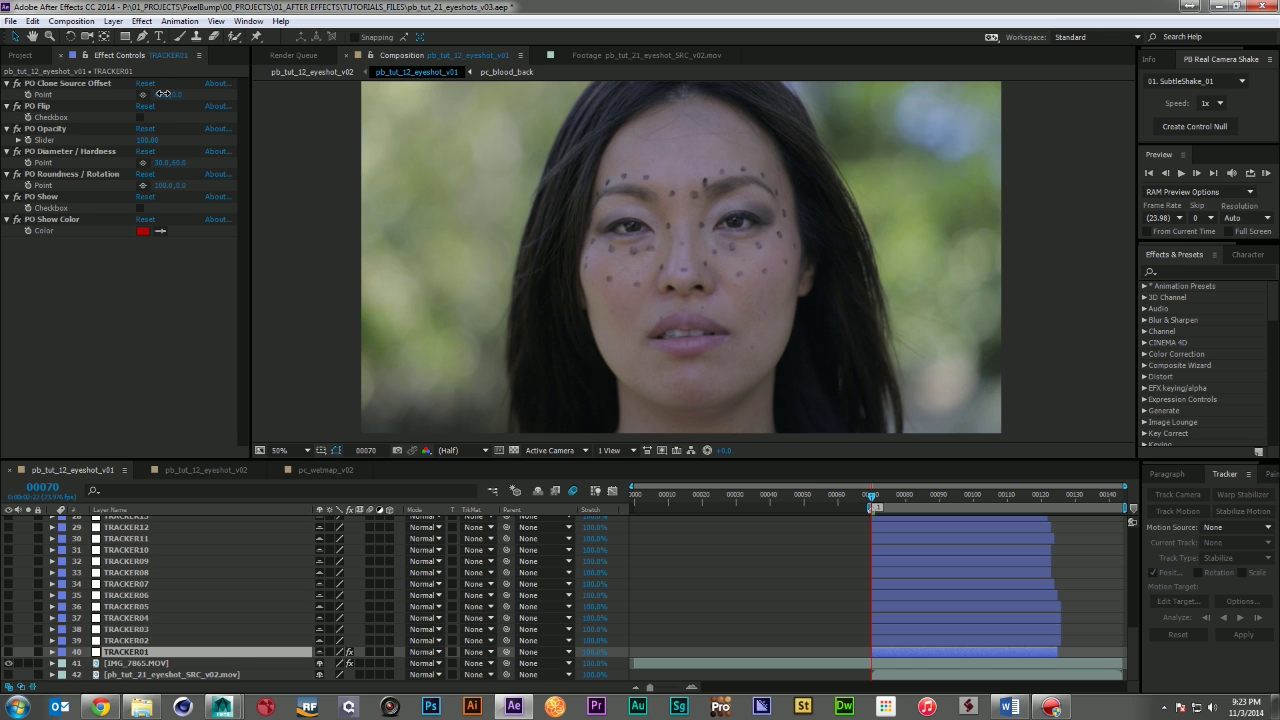
Set TRACKER01's PO Clone Source Offset to -60, 36 and its PO Diameter / Hardness to 41, 25
{"action": "left_click", "coordinate": [143, 94]}
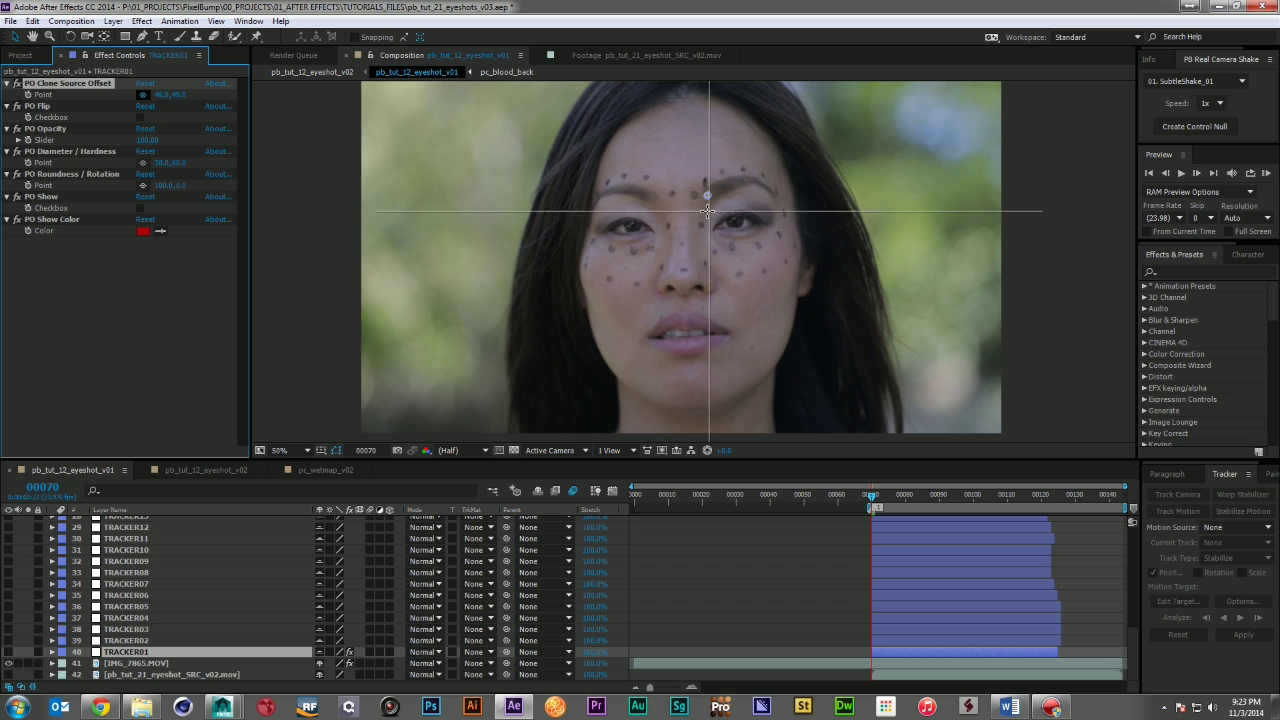
{"action": "left_click", "coordinate": [679, 208]}
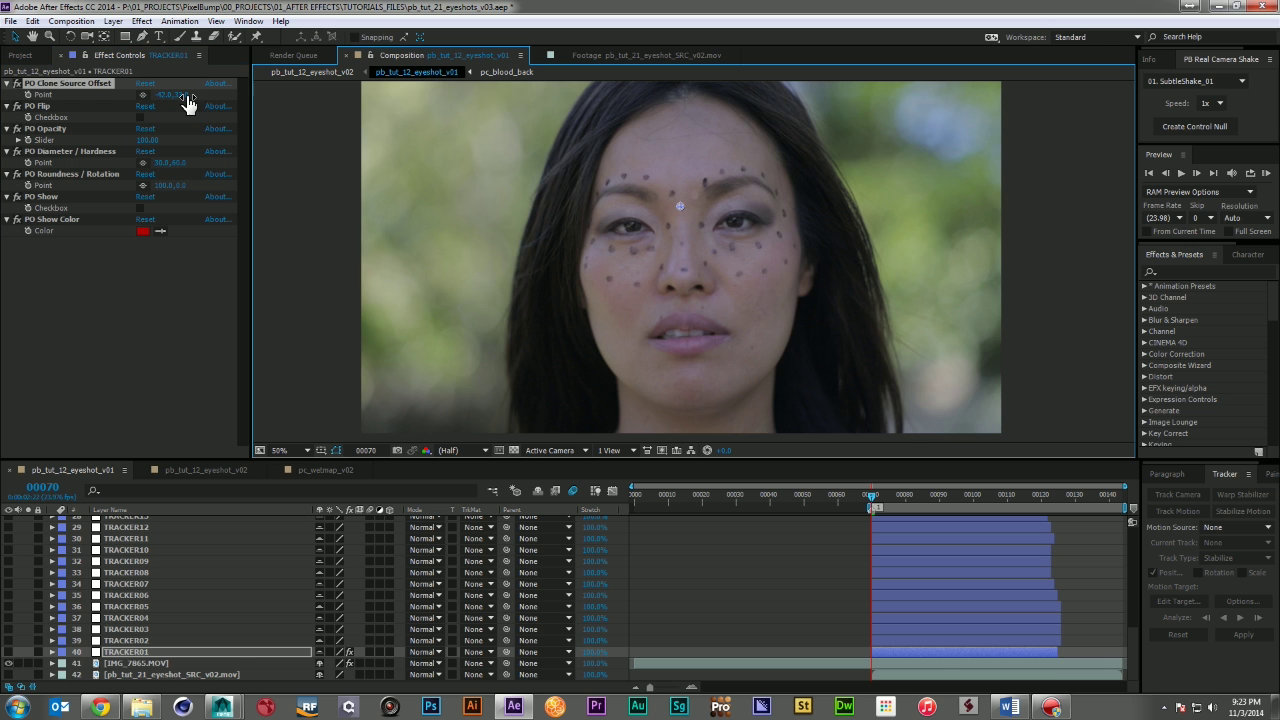
{"action": "left_click_drag", "start_coordinate": [184, 95], "coordinate": [150, 96]}
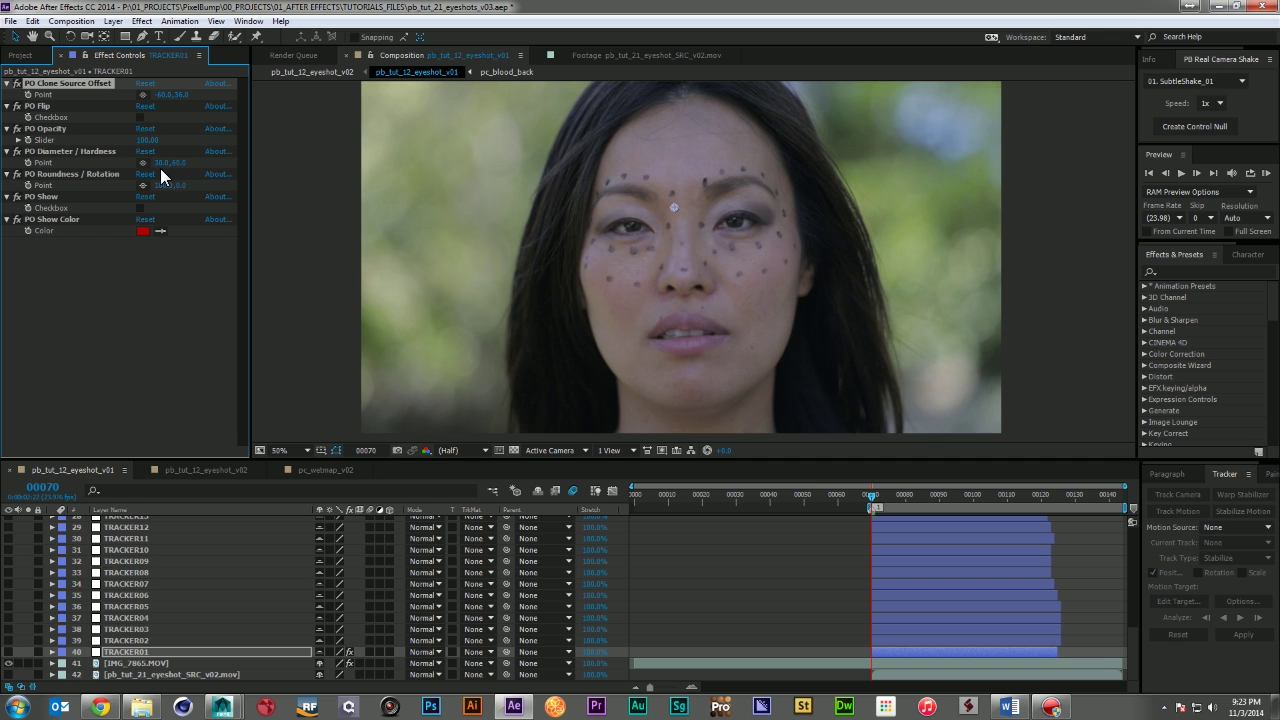
{"action": "mouse_move", "coordinate": [165, 165]}
{"action": "left_mouse_down"}
{"action": "mouse_move", "coordinate": [203, 162]}
{"action": "mouse_move", "coordinate": [153, 160]}
{"action": "left_mouse_up"}
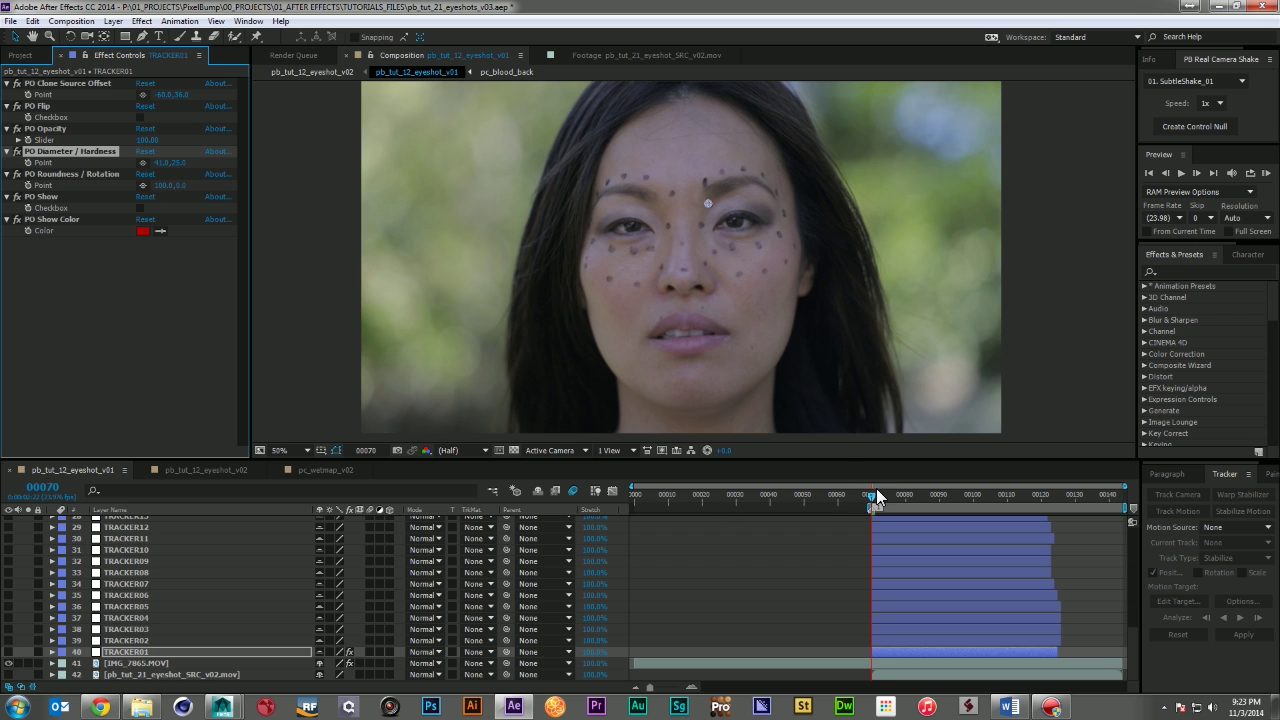
Scrub the painted-out marker, stop at frame 73, and enable keyframing for all of TRACKER01's PO properties
{"action": "left_click_drag", "start_coordinate": [876, 497], "coordinate": [899, 500]}
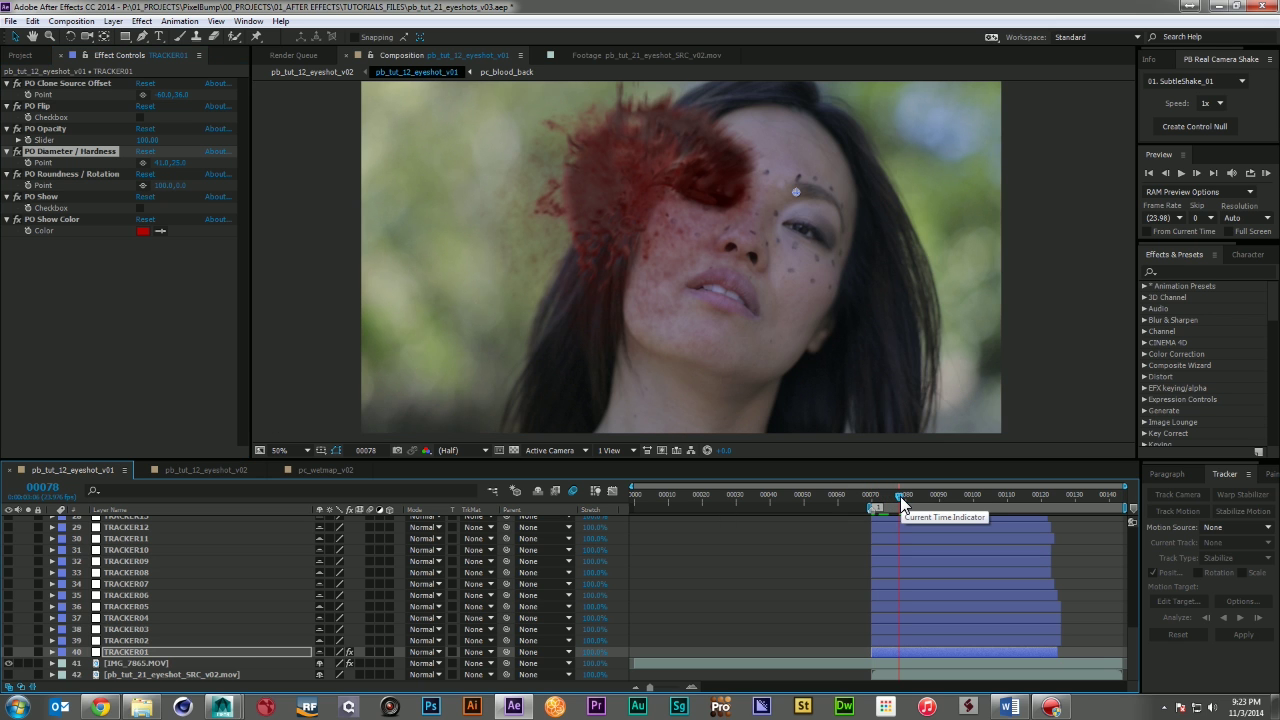
{"action": "left_click_drag", "start_coordinate": [891, 505], "coordinate": [880, 500]}
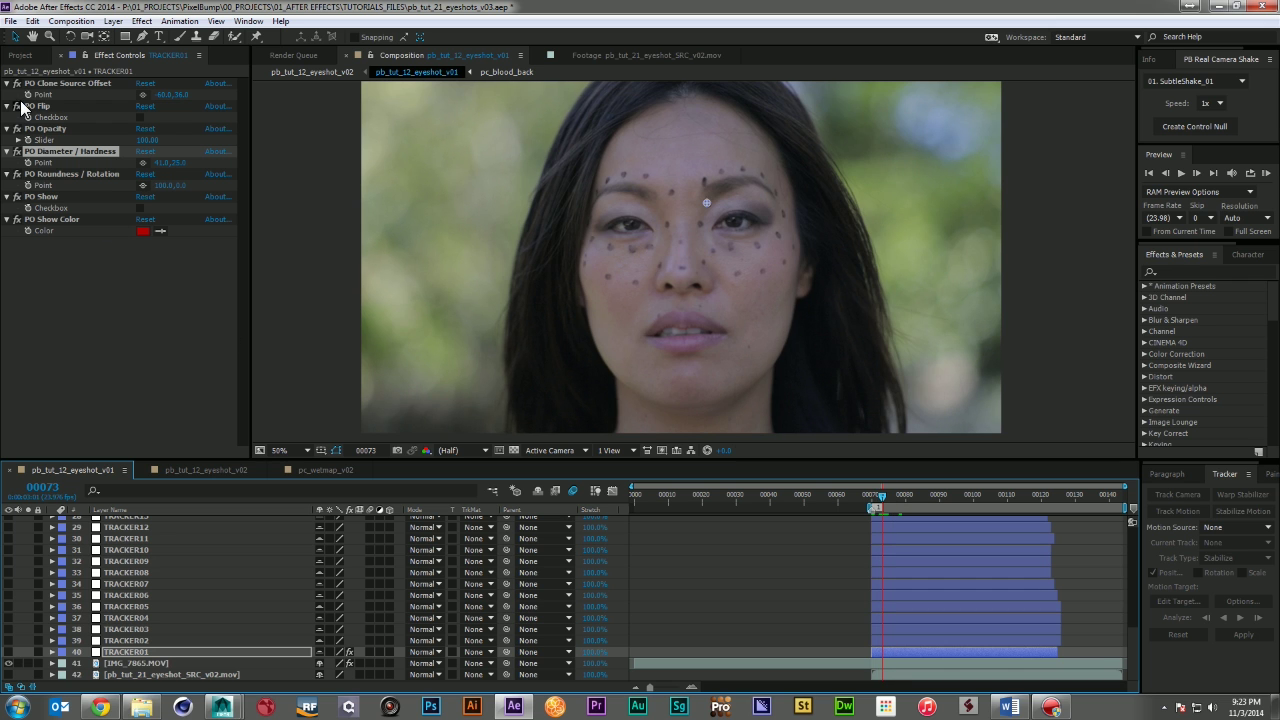
{"action": "left_click", "coordinate": [14, 287]}
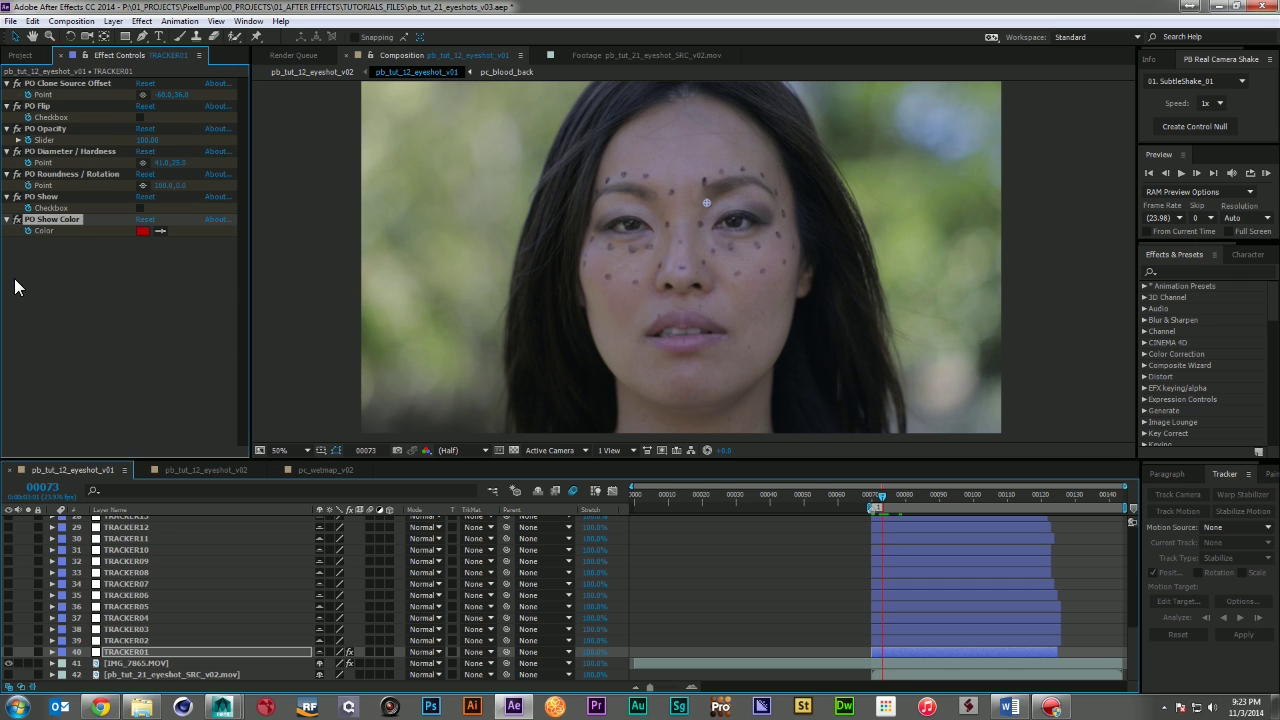
Solo IMG_7865.MOV at frame 79, and keyframe a larger PO diameter with a horizontally shifted clone source for TRACKER01
{"action": "left_click", "coordinate": [903, 494]}
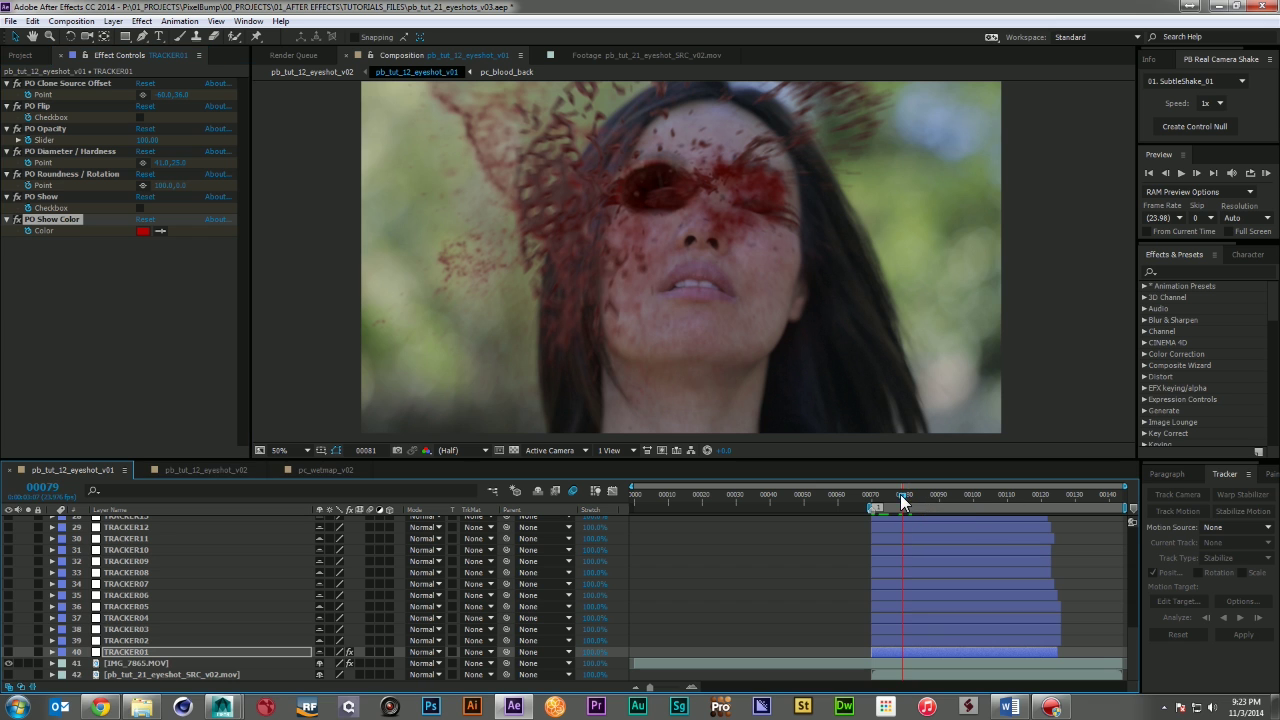
{"action": "left_click", "coordinate": [29, 663]}
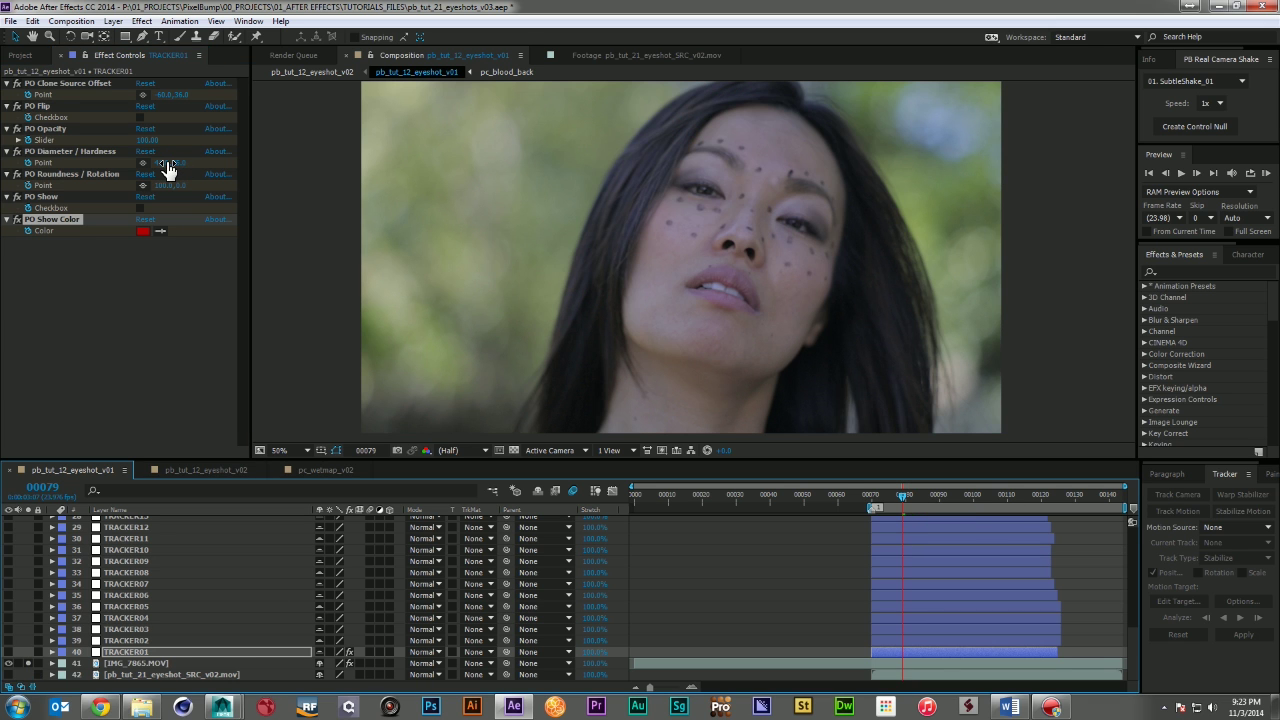
{"action": "left_click_drag", "start_coordinate": [166, 163], "coordinate": [192, 176]}
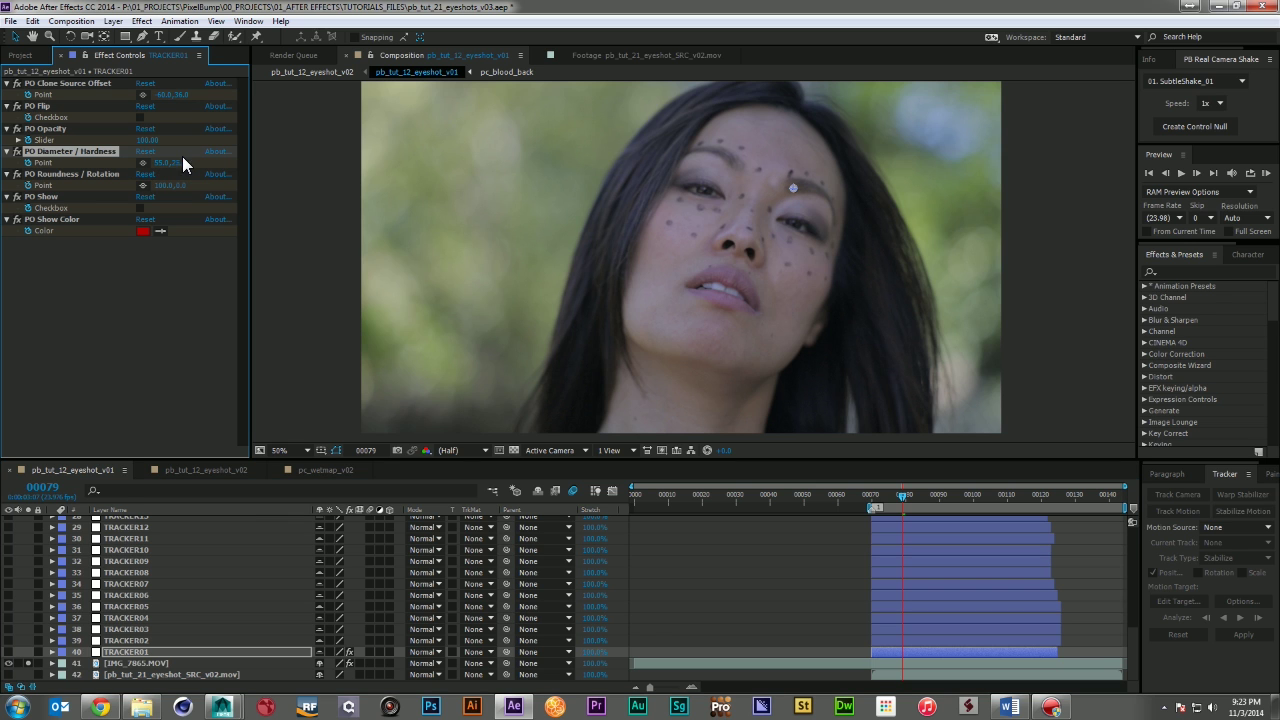
{"action": "left_click_drag", "start_coordinate": [166, 92], "coordinate": [188, 98]}
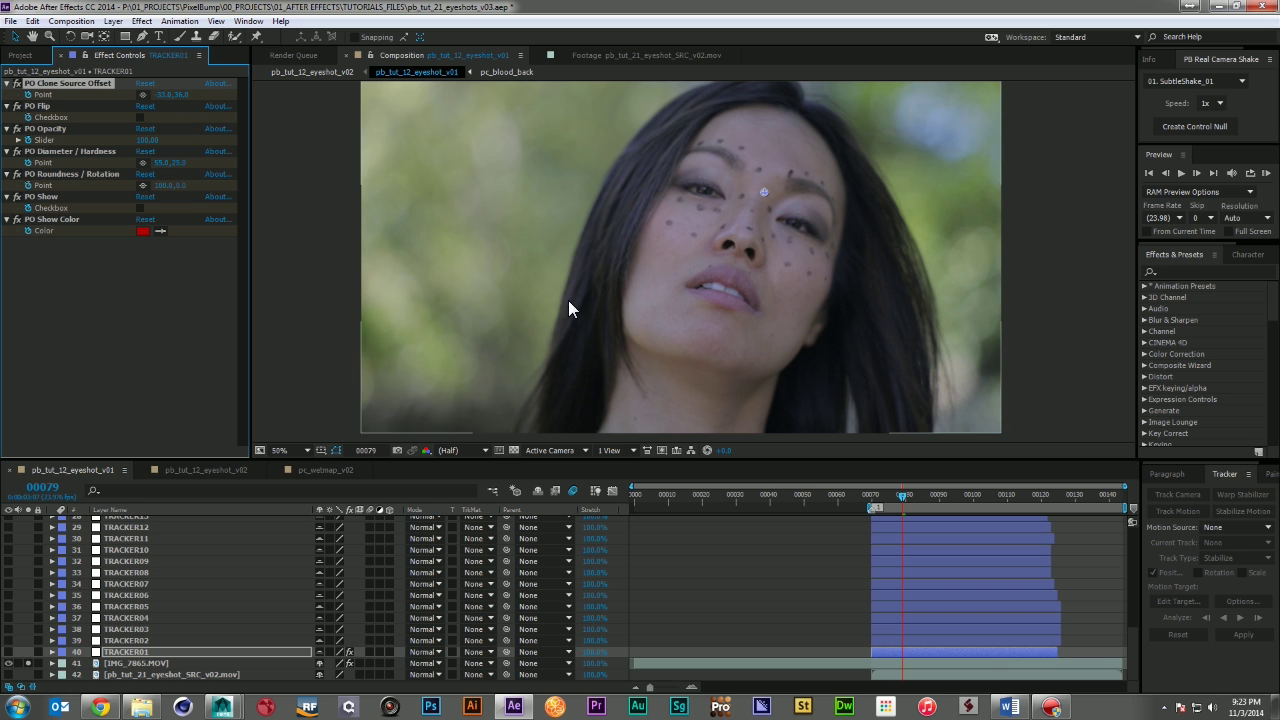
Check the painted-out marker at frames 91 and 110, and return to frame 70
{"action": "left_click", "coordinate": [940, 494]}
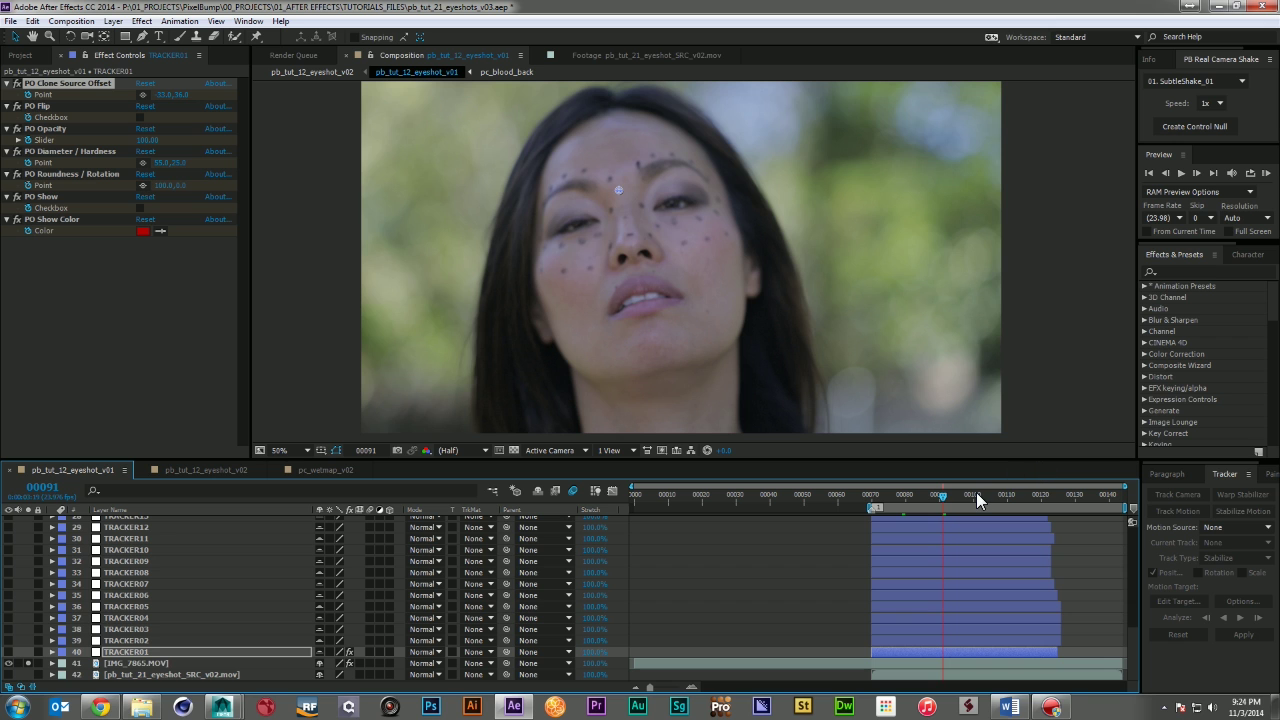
{"action": "left_click", "coordinate": [1007, 494]}
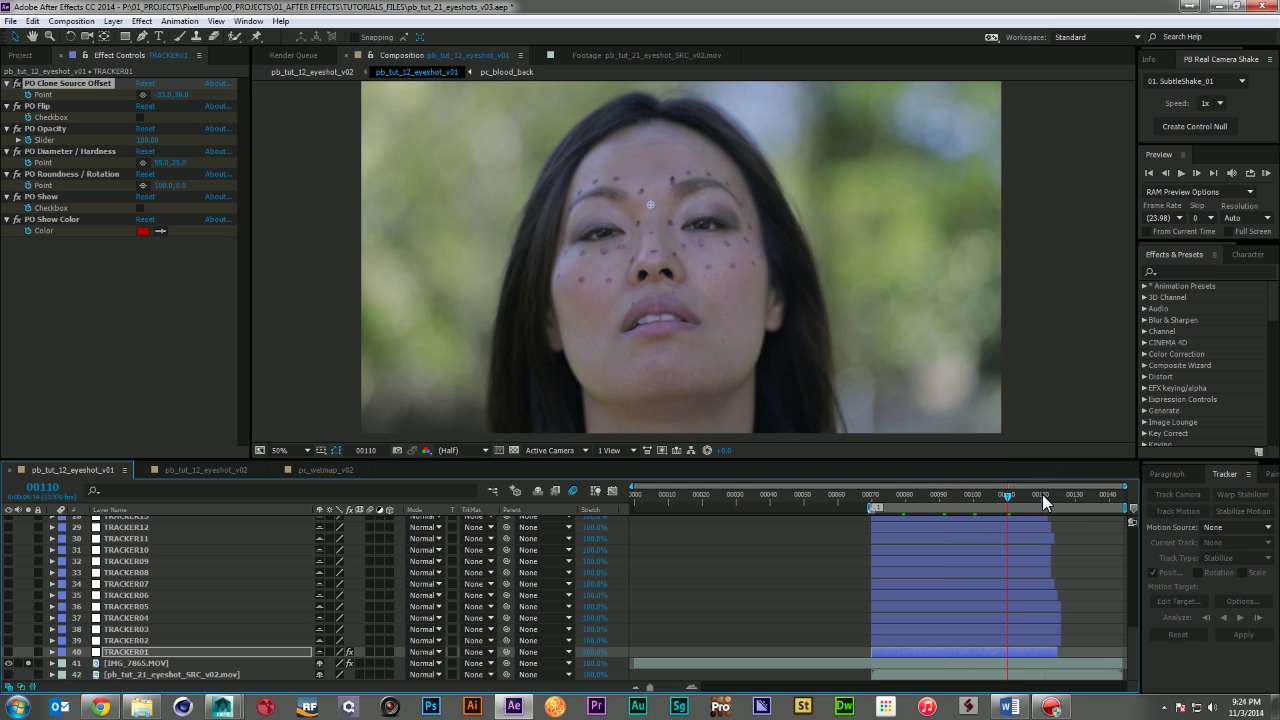
{"action": "left_click_drag", "start_coordinate": [1043, 496], "coordinate": [871, 497]}
Run Paint Out on layers TRACKER02 through TRACKER33 with IMG_7865.MOV as the paint layer, and deselect the trackers
{"action": "left_click", "coordinate": [128, 640]}
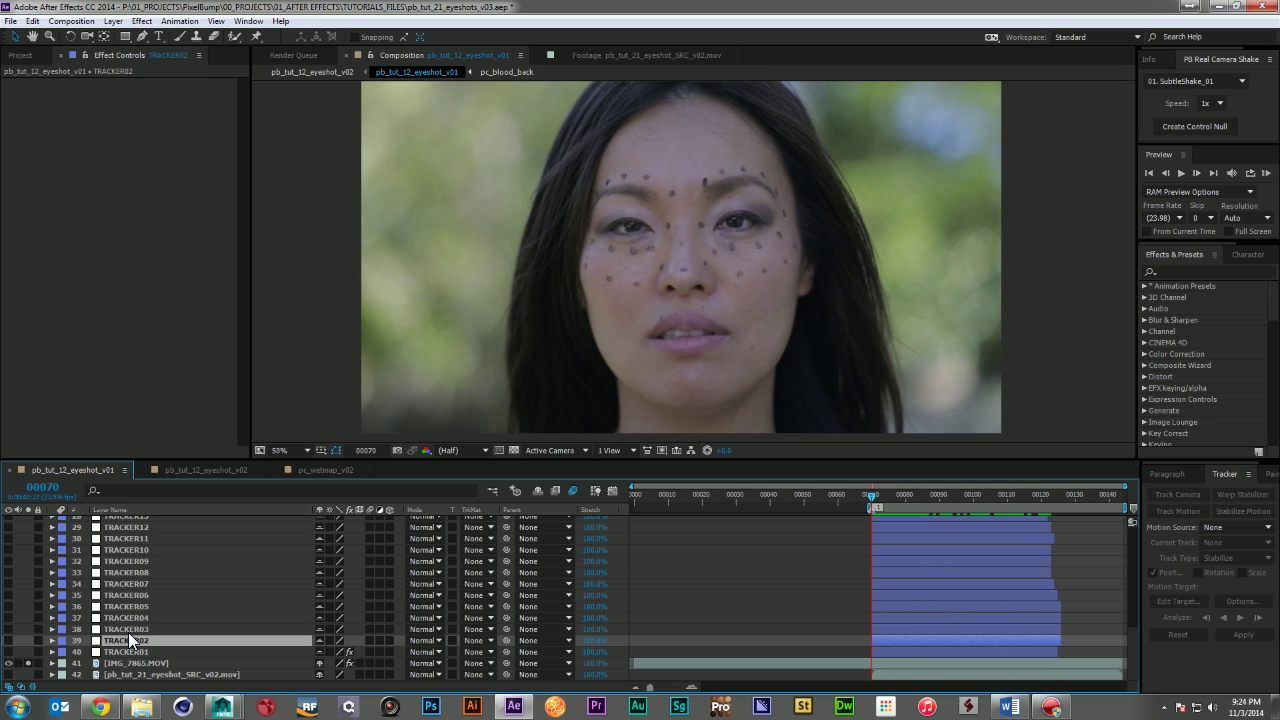
{"action": "scroll", "coordinate": [128, 633], "scroll_direction": "up", "scroll_amount": 10}
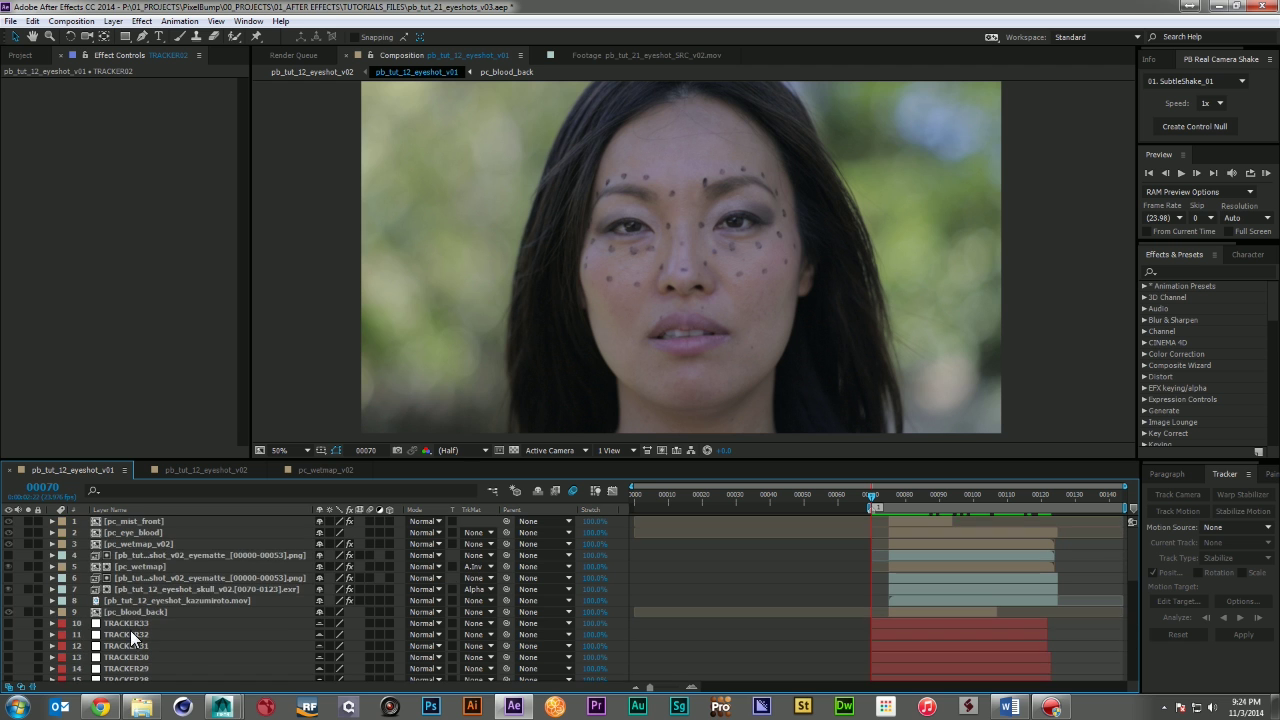
{"action": "left_click", "coordinate": [131, 625], "text": "shift"}
{"action": "scroll", "coordinate": [244, 636], "scroll_direction": "down", "scroll_amount": 9}
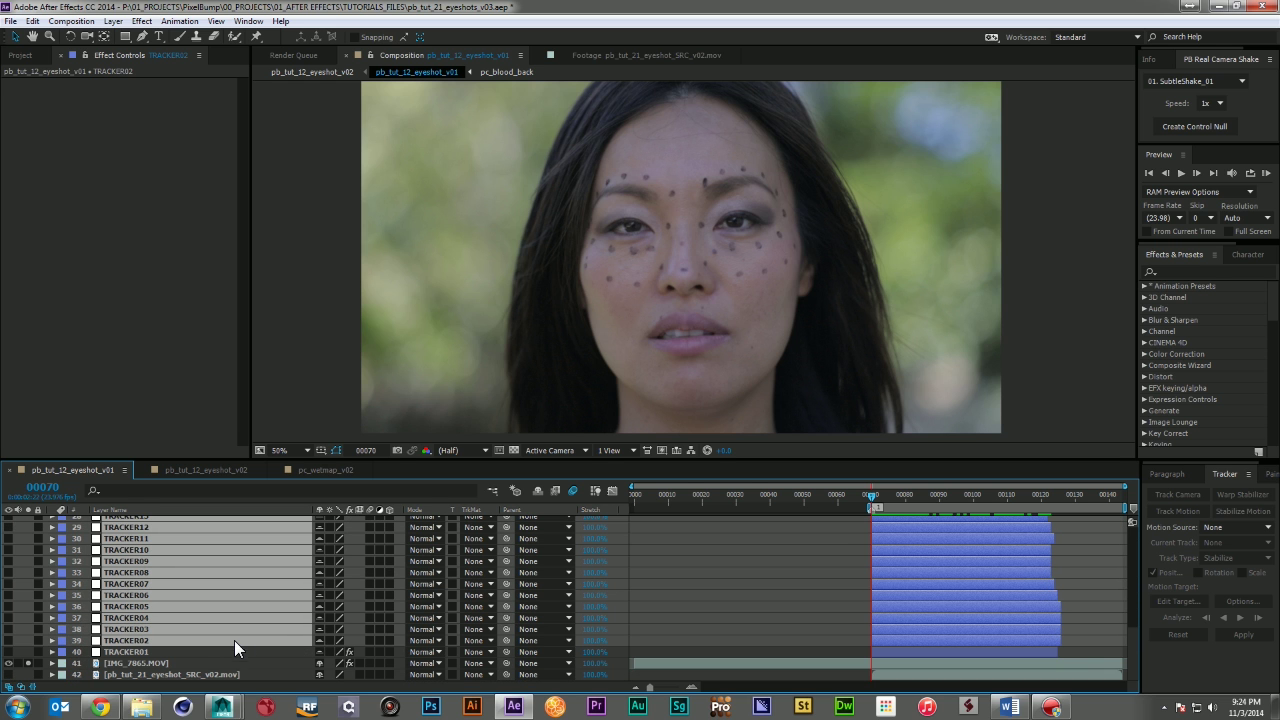
{"action": "left_click", "coordinate": [248, 21]}
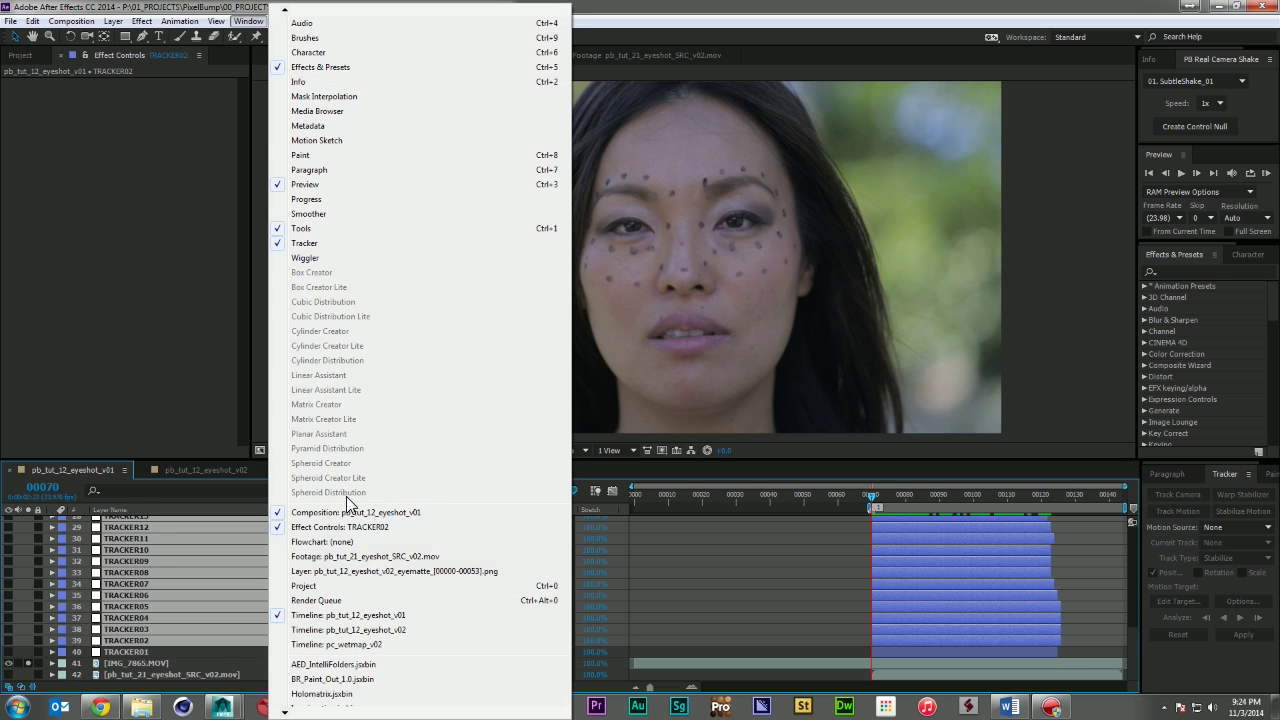
{"action": "left_click", "coordinate": [366, 681]}
{"action": "left_click", "coordinate": [182, 186]}
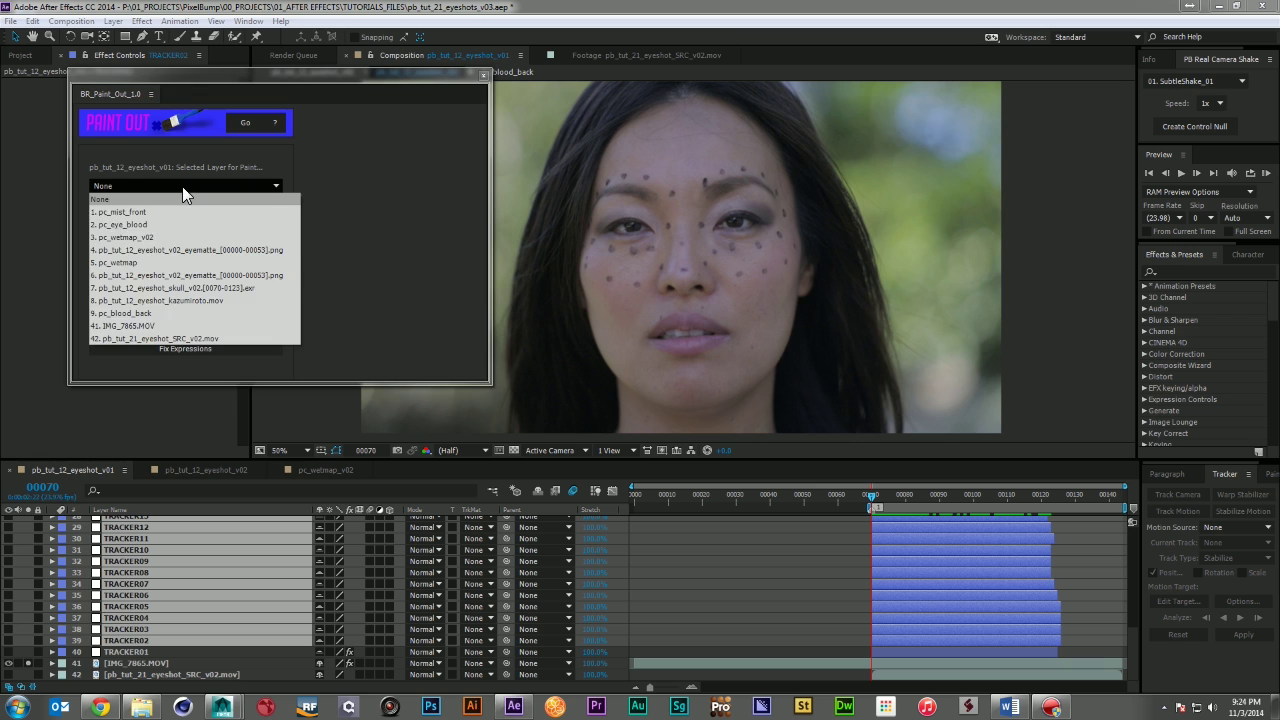
{"action": "left_click", "coordinate": [170, 316]}
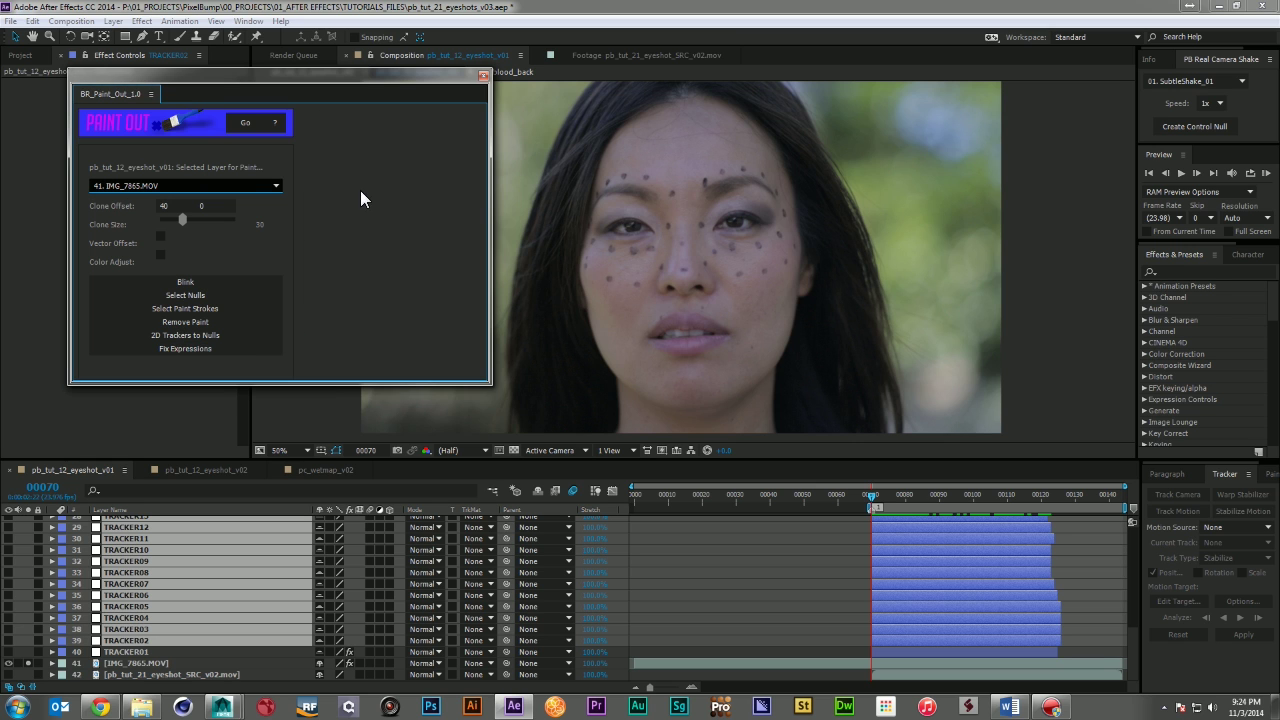
{"action": "left_click", "coordinate": [245, 124]}
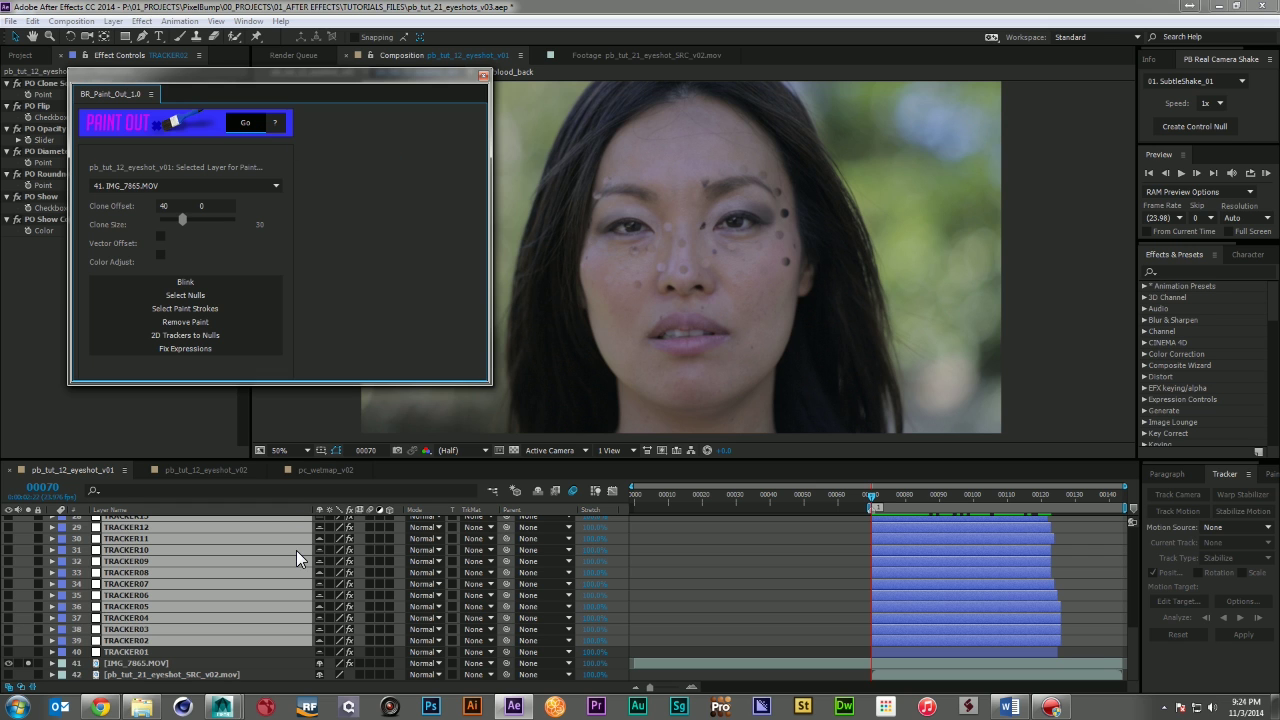
{"action": "left_click", "coordinate": [484, 75]}
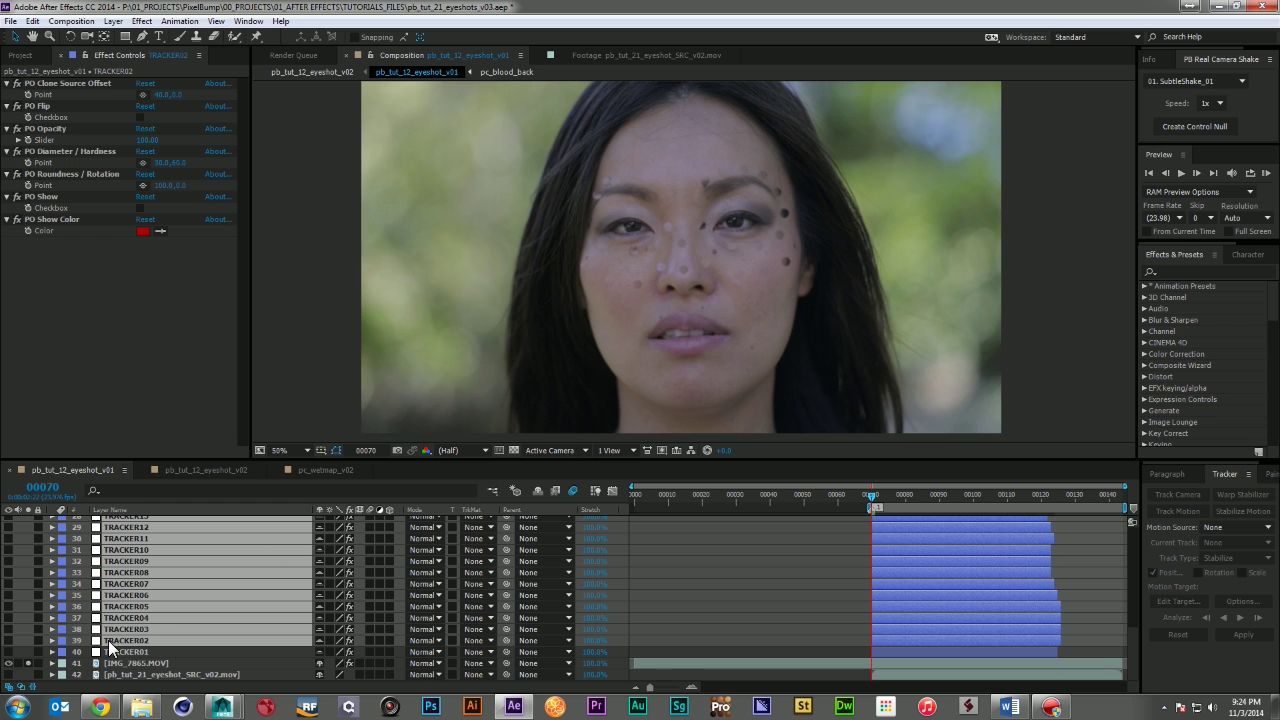
{"action": "left_click", "coordinate": [658, 618]}
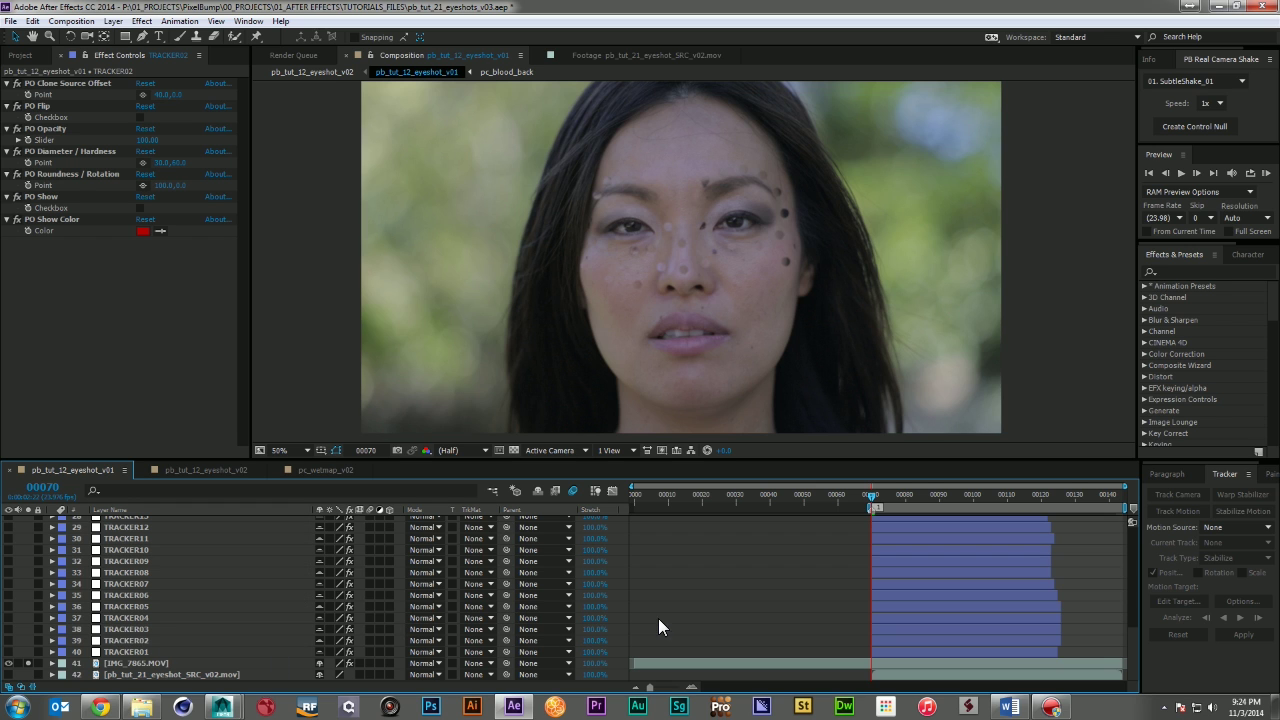
Locate TRACKER02's marker, and set its PO Clone Source Offset to -57, 16 and PO Diameter / Hardness to 72, 24
{"action": "left_click", "coordinate": [134, 640]}
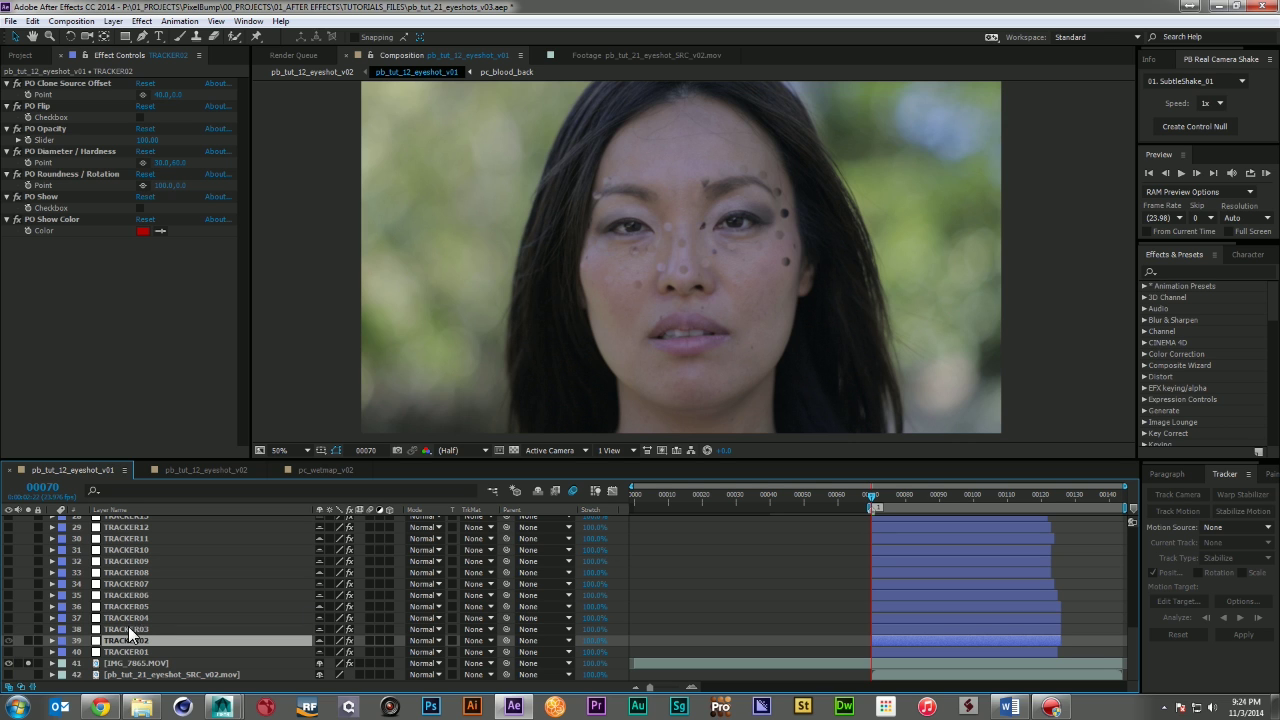
{"action": "left_click", "coordinate": [27, 641]}
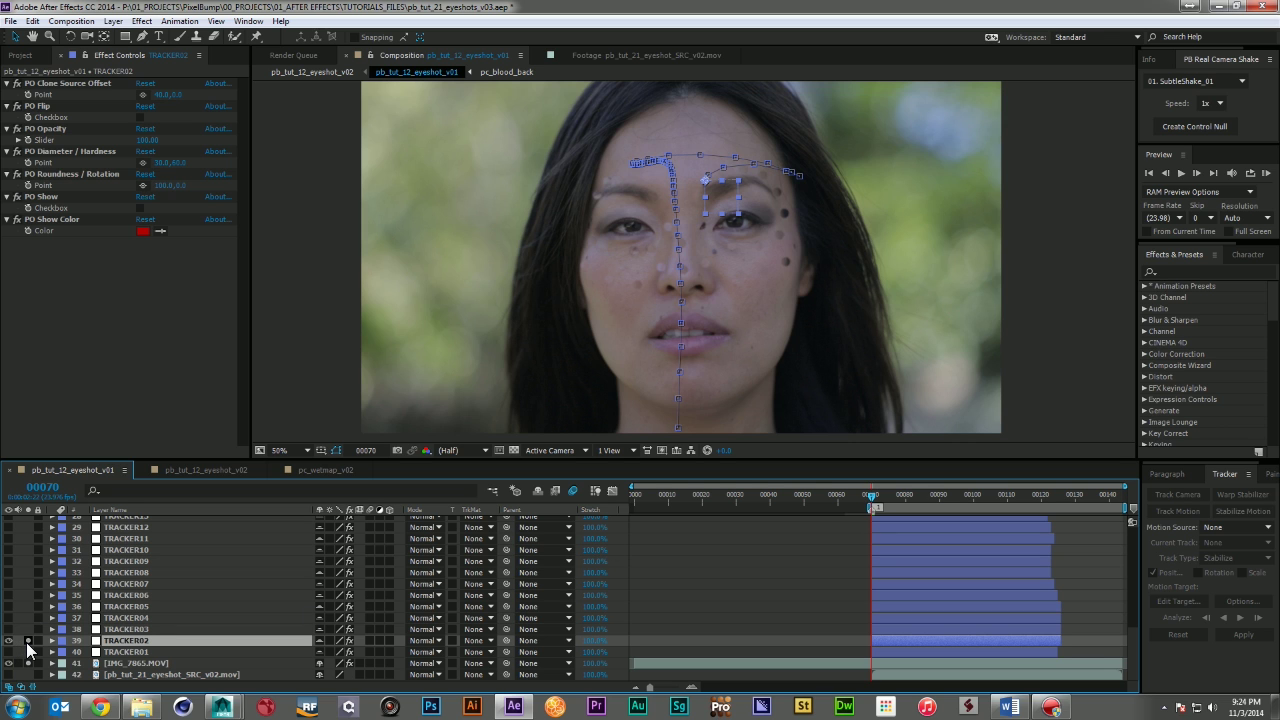
{"action": "left_click", "coordinate": [27, 641]}
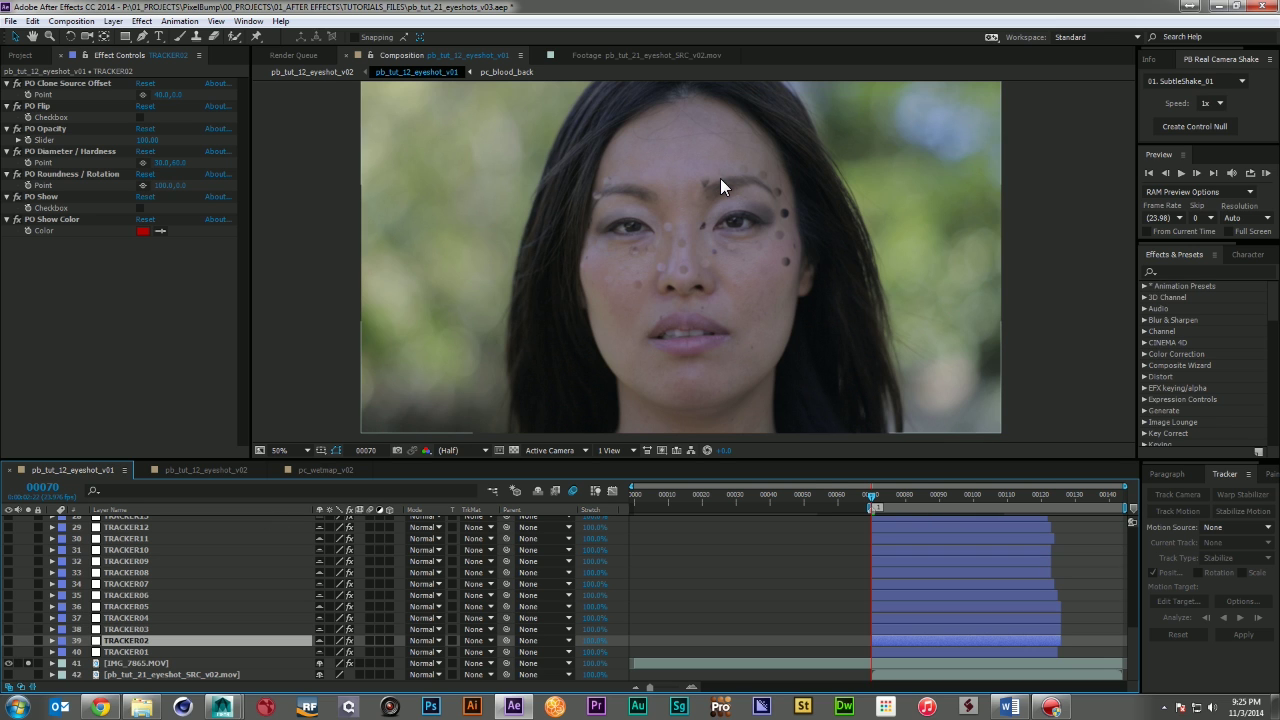
{"action": "left_click_drag", "start_coordinate": [160, 94], "coordinate": [108, 105]}
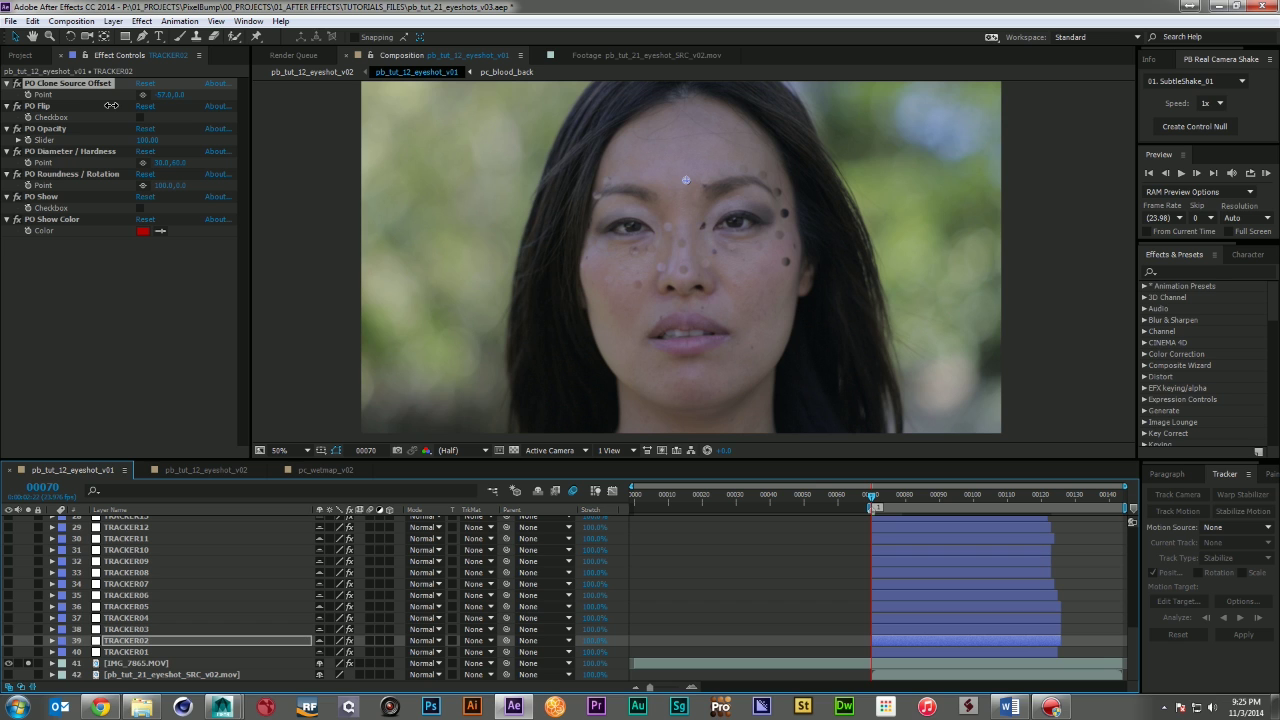
{"action": "left_click_drag", "start_coordinate": [178, 93], "coordinate": [183, 92]}
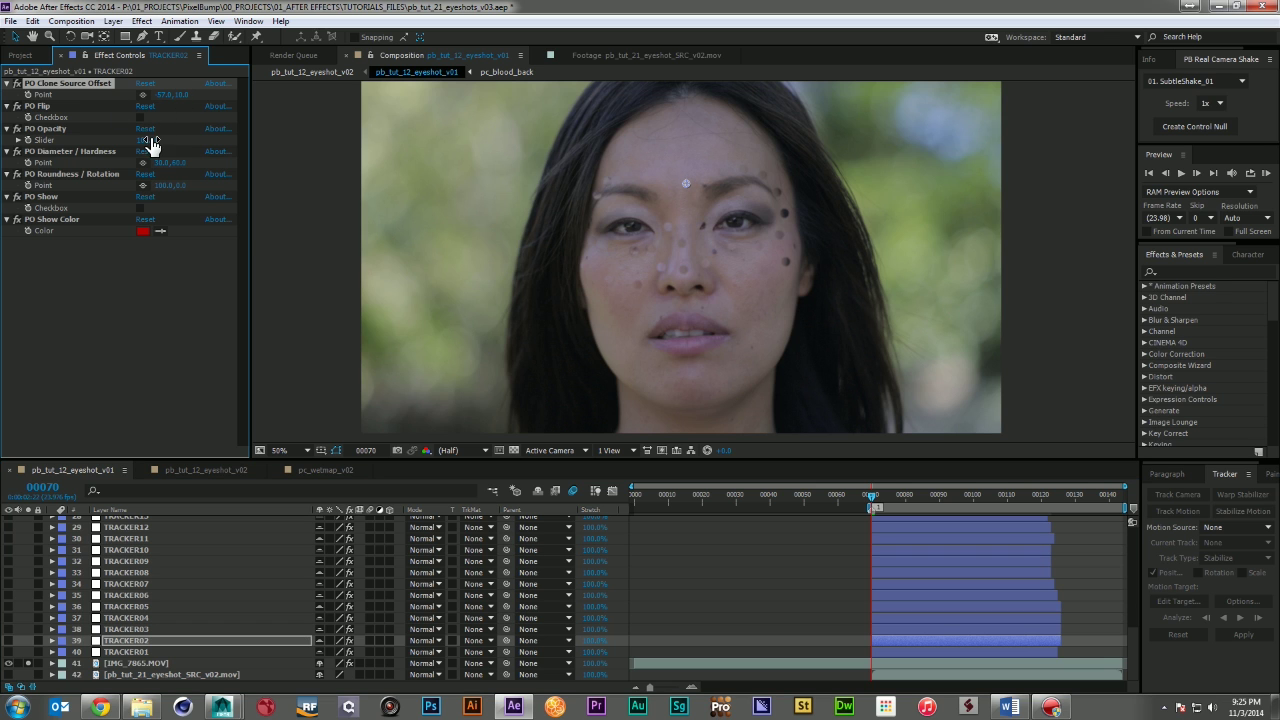
{"action": "mouse_move", "coordinate": [160, 162]}
{"action": "left_mouse_down"}
{"action": "mouse_move", "coordinate": [188, 160]}
{"action": "mouse_move", "coordinate": [157, 161]}
{"action": "left_mouse_up"}
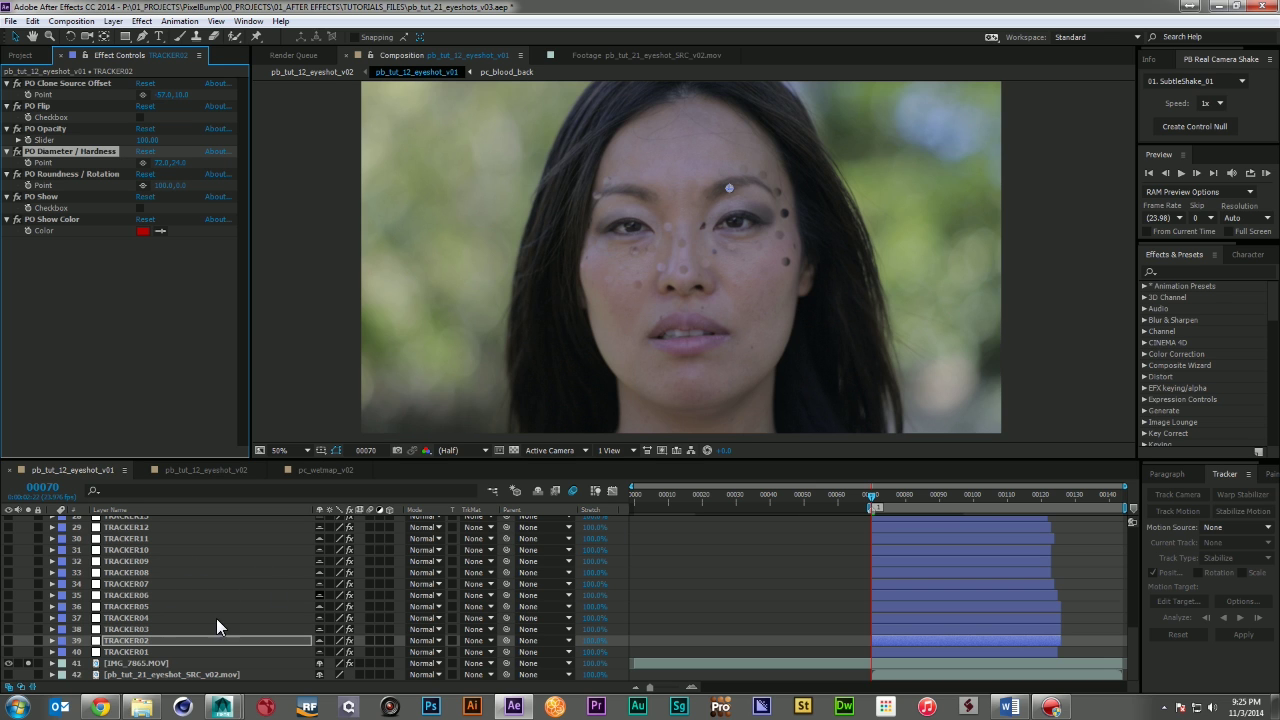
Hide IMG_7865.MOV, and solo and preview the cleaned plate pb_tut_21_eyeshot_SRC_v02.mov, stopping at frame 93
{"action": "left_click", "coordinate": [28, 664]}
{"action": "left_click", "coordinate": [9, 664]}
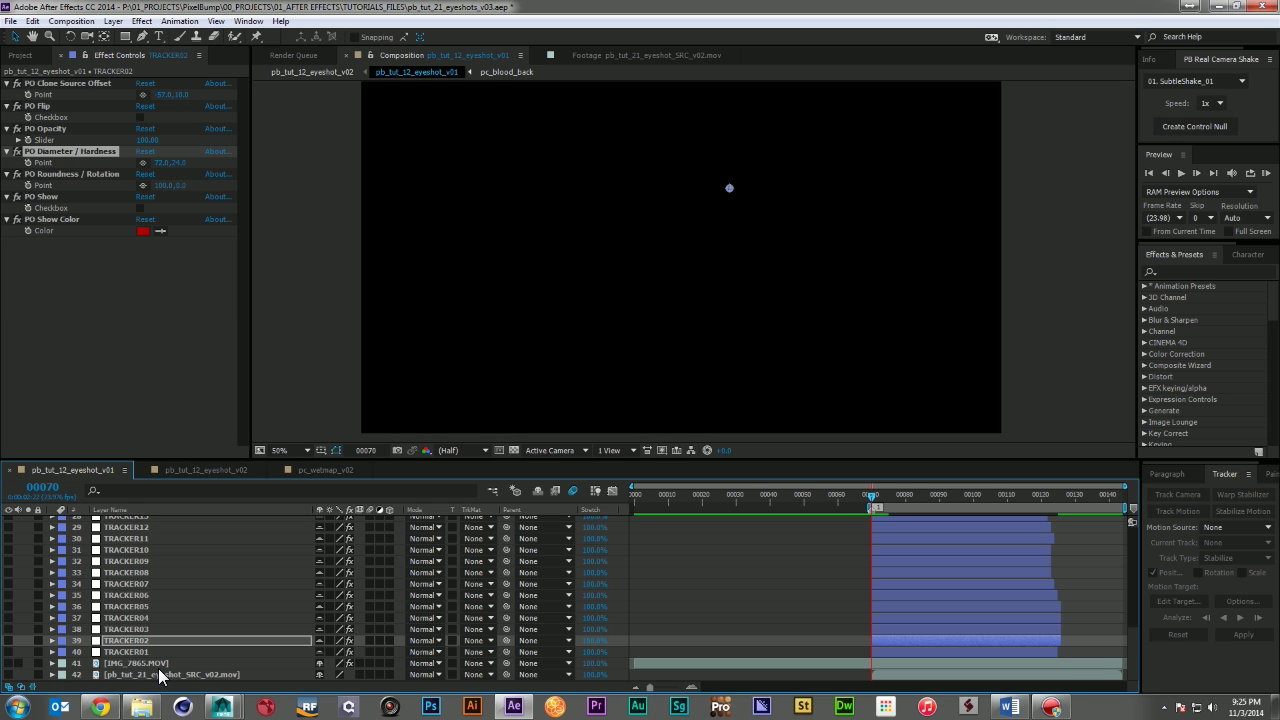
{"action": "left_click", "coordinate": [162, 675]}
{"action": "left_click", "coordinate": [9, 675]}
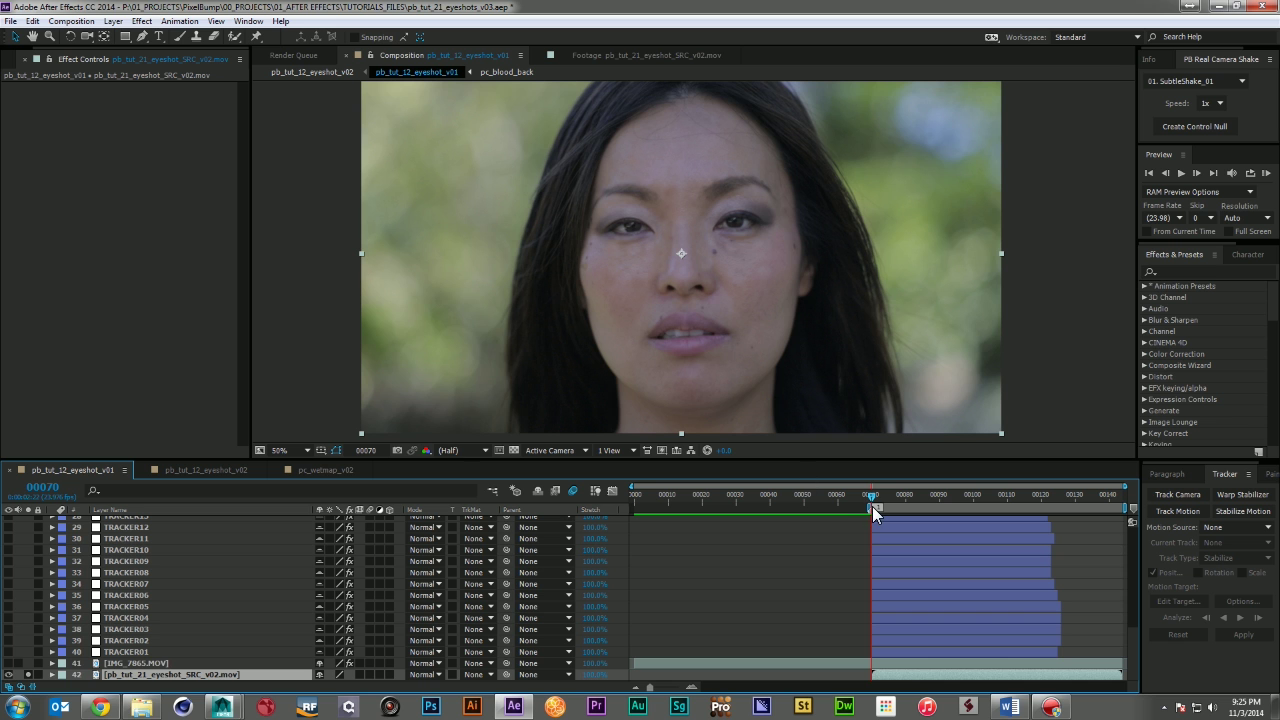
{"action": "key", "text": "KP_0"}
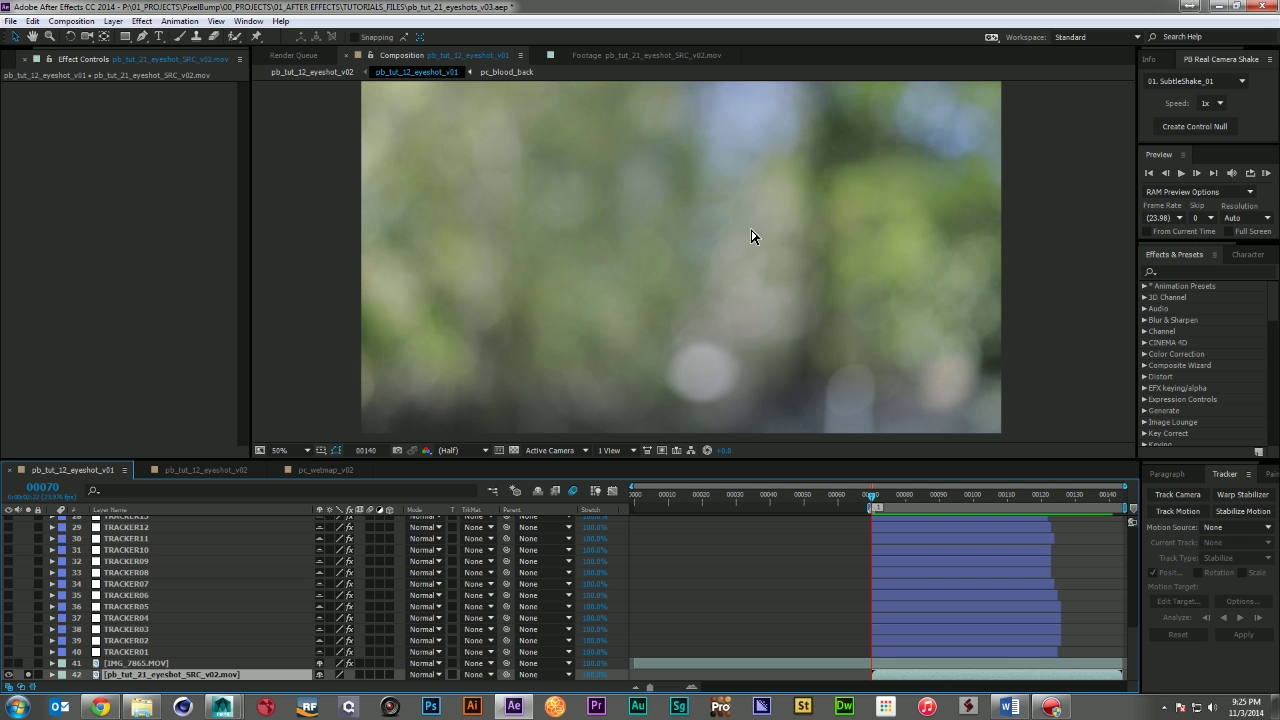
{"action": "key", "text": "space"}
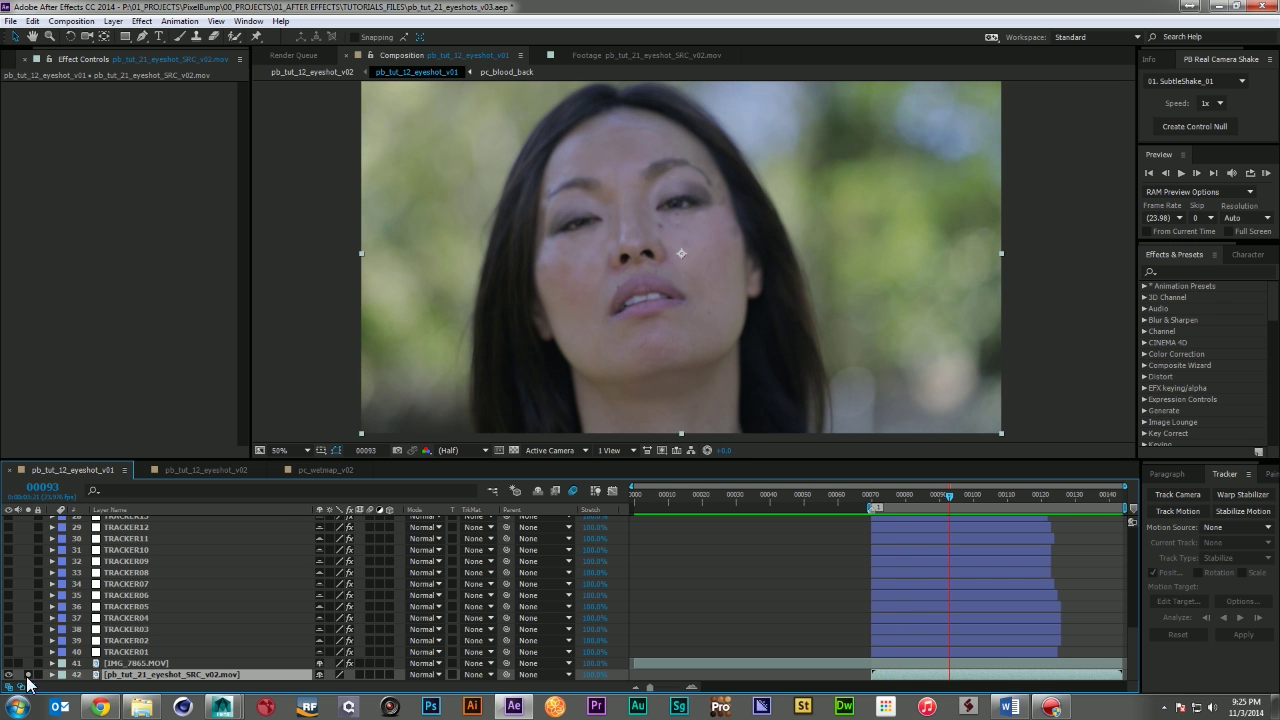
Unsolo pb_tut_21_eyeshot_SRC_v02.mov and hide the shy tracker layers from the timeline
{"action": "left_click", "coordinate": [28, 675]}
{"action": "scroll", "coordinate": [314, 601], "scroll_direction": "up", "scroll_amount": 5}
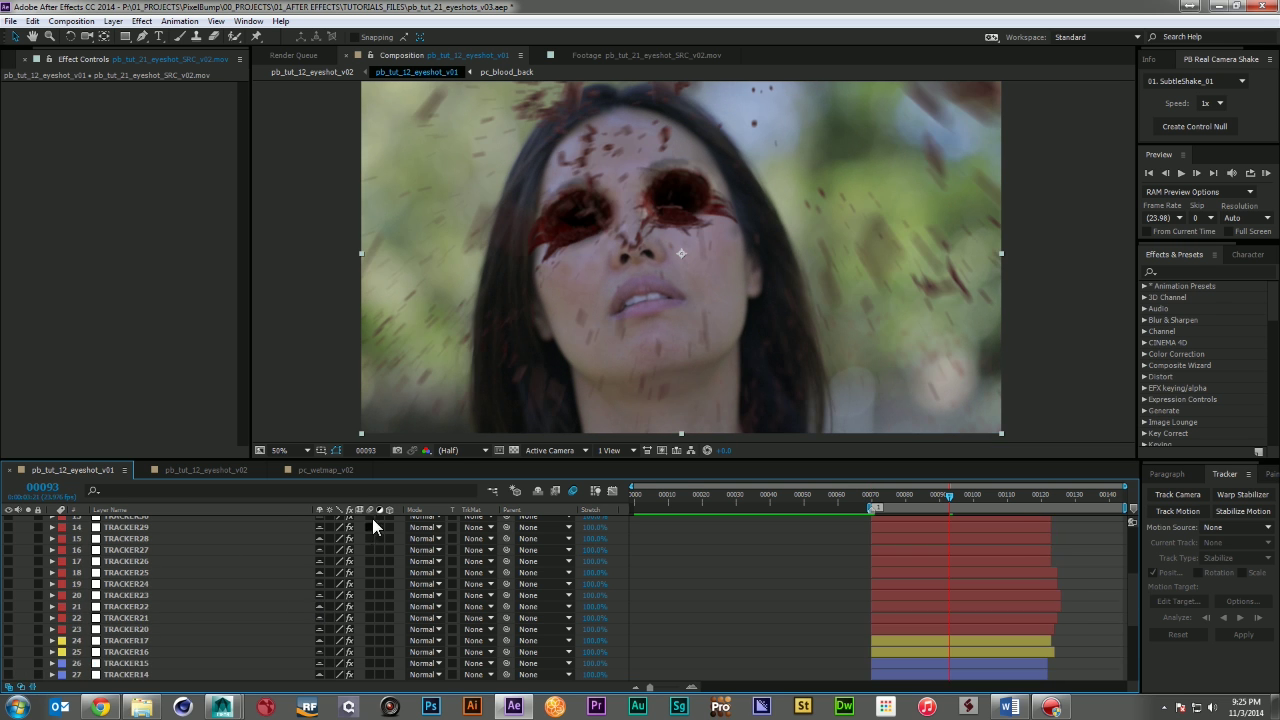
{"action": "left_click", "coordinate": [538, 490]}
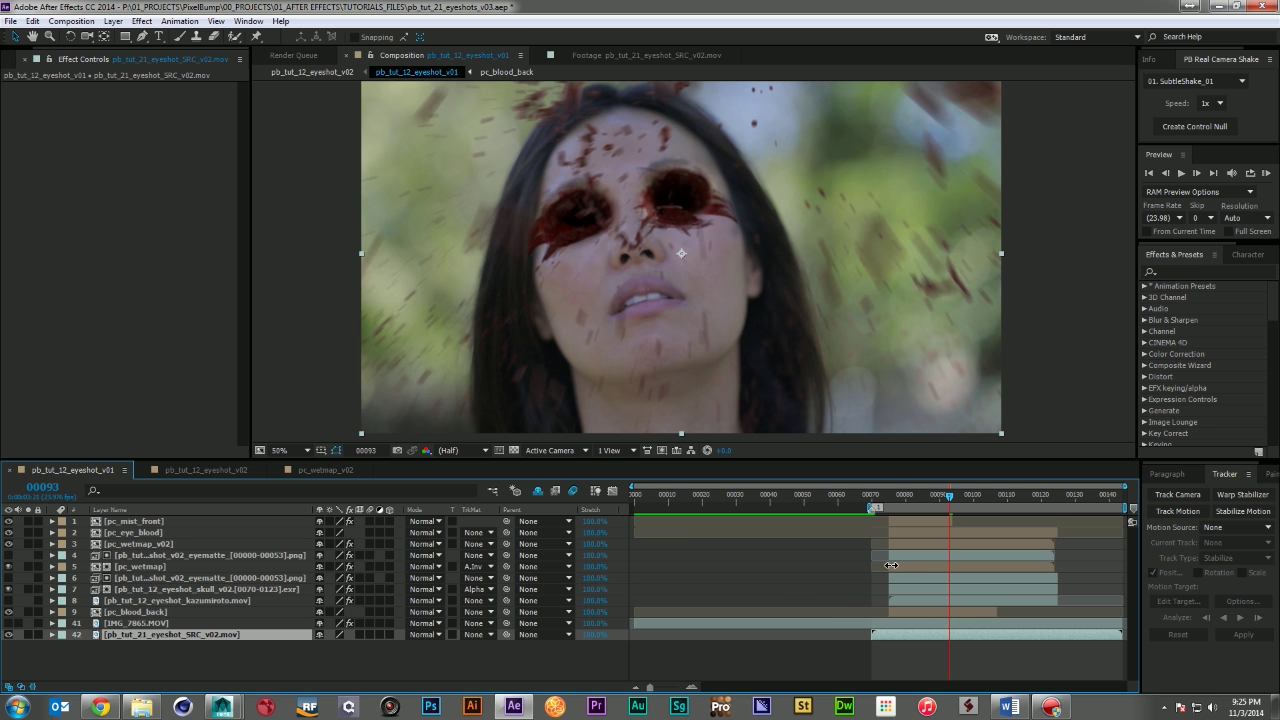
Preview the full eye-shot composite and scrub through the blood burst to frame 86
{"action": "key", "text": "space"}
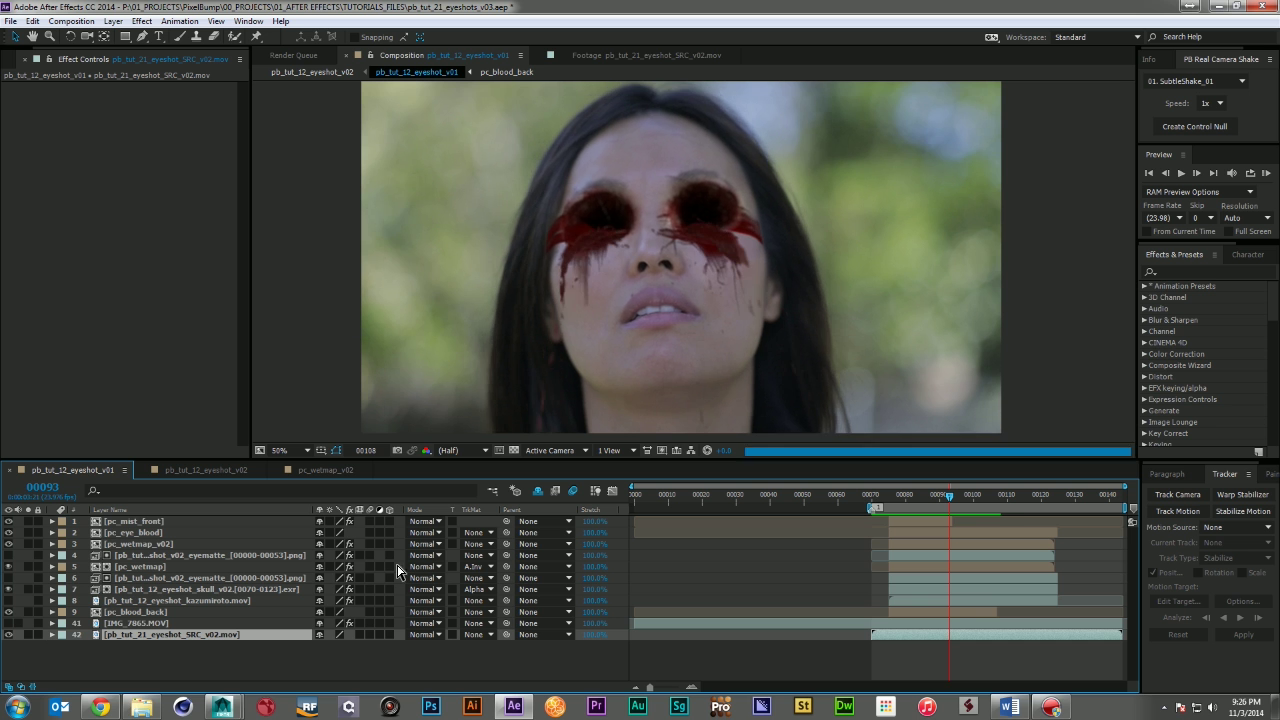
{"action": "key", "text": "space"}
{"action": "left_click_drag", "start_coordinate": [888, 503], "coordinate": [924, 498]}
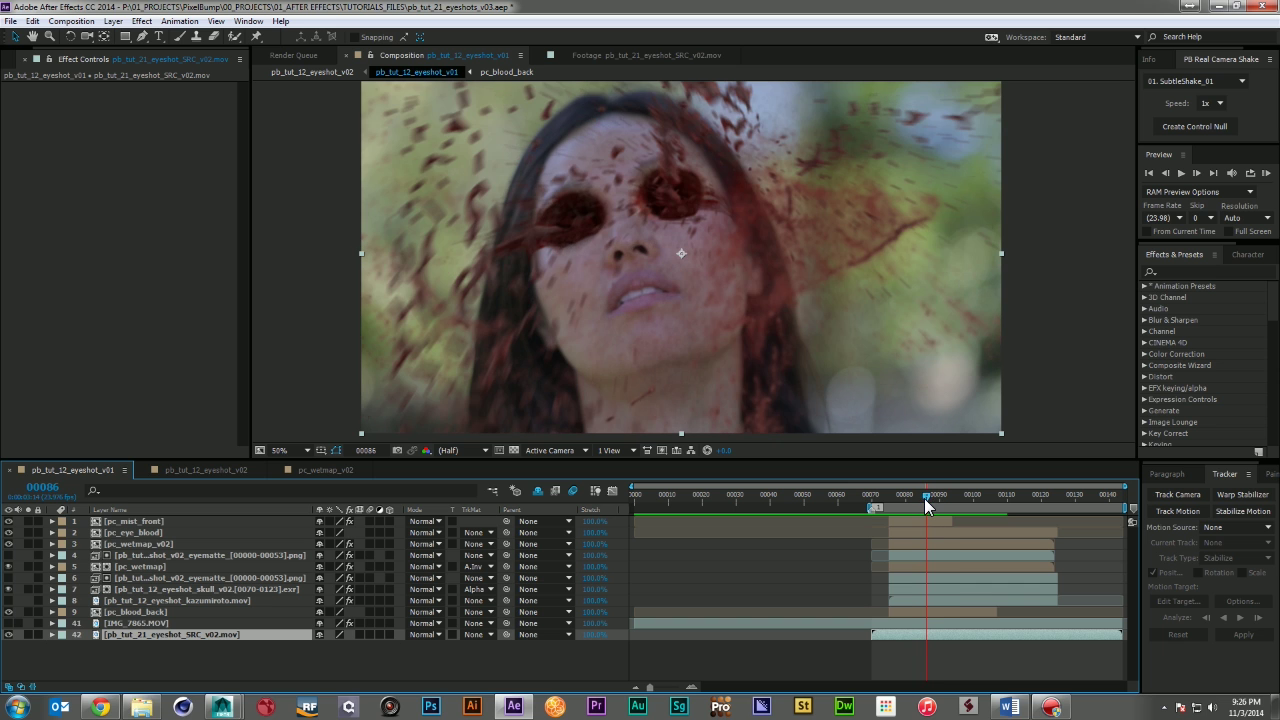
Turn on pb_tut_12_eyeshot_kazumiroto.mov and inspect its roto cutout soloed at frame 75 over the transparency grid, then unsolo it
{"action": "left_click", "coordinate": [126, 600]}
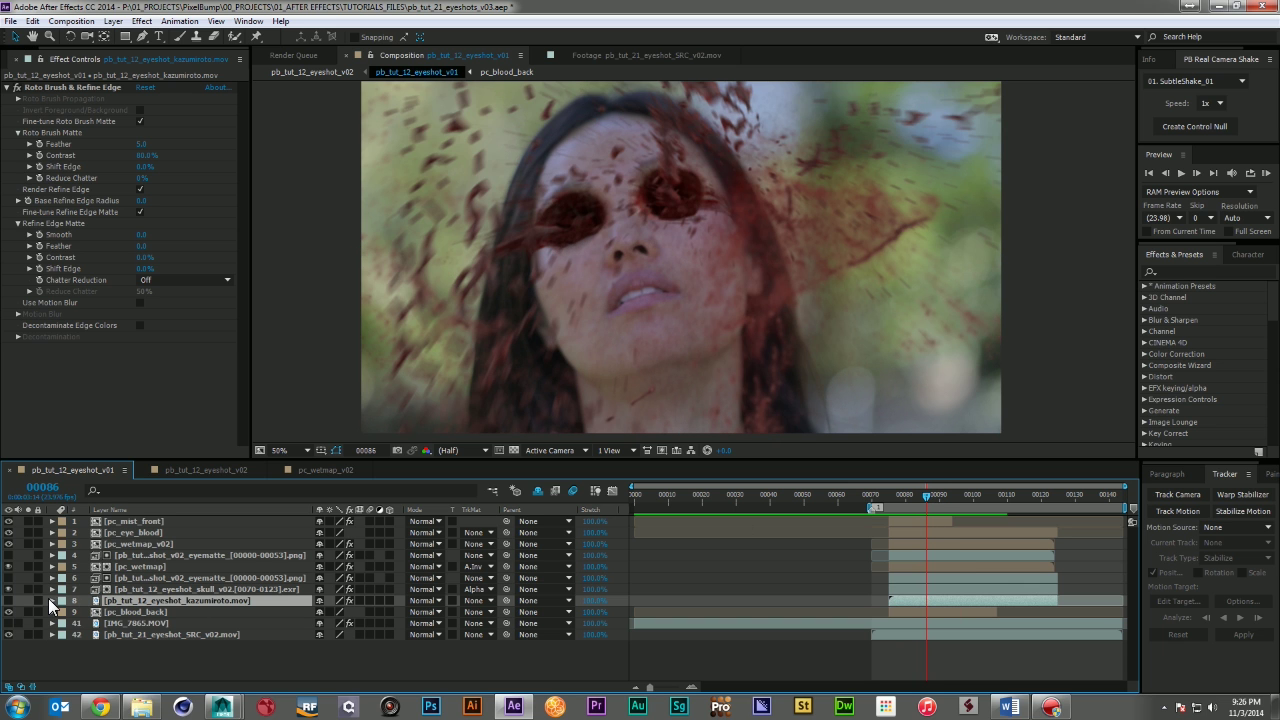
{"action": "left_click", "coordinate": [8, 600]}
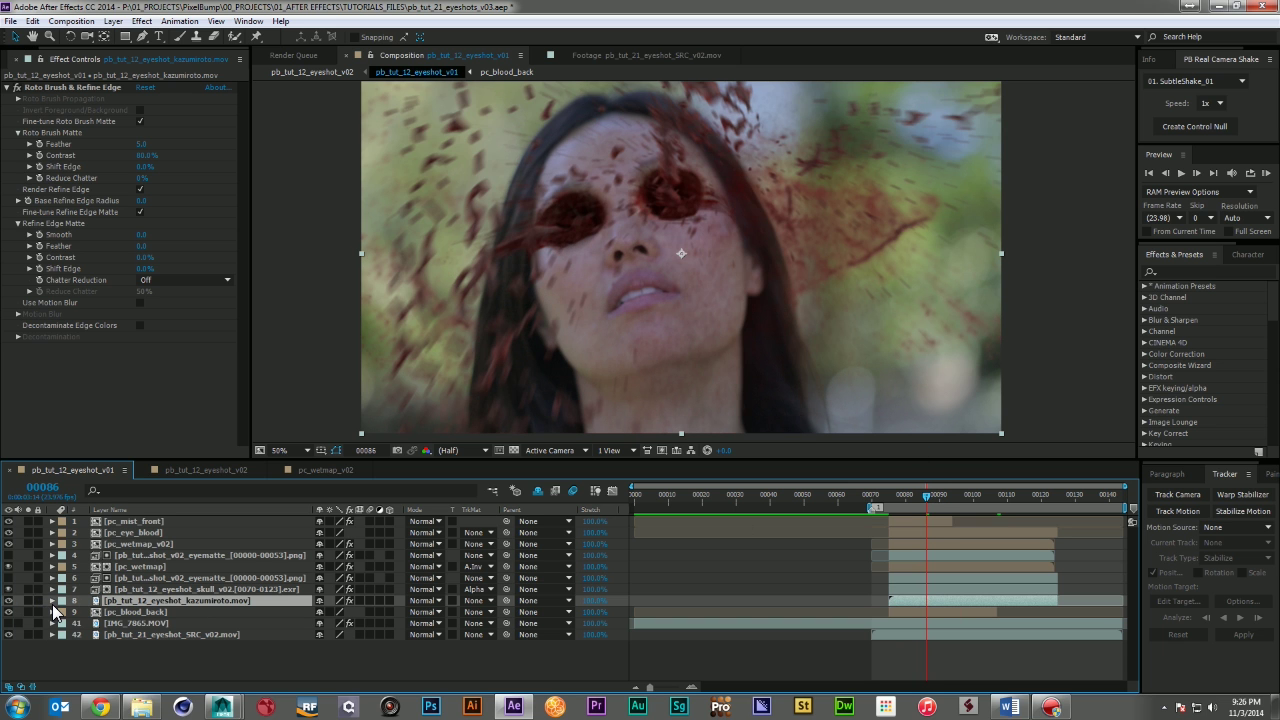
{"action": "left_click", "coordinate": [27, 600]}
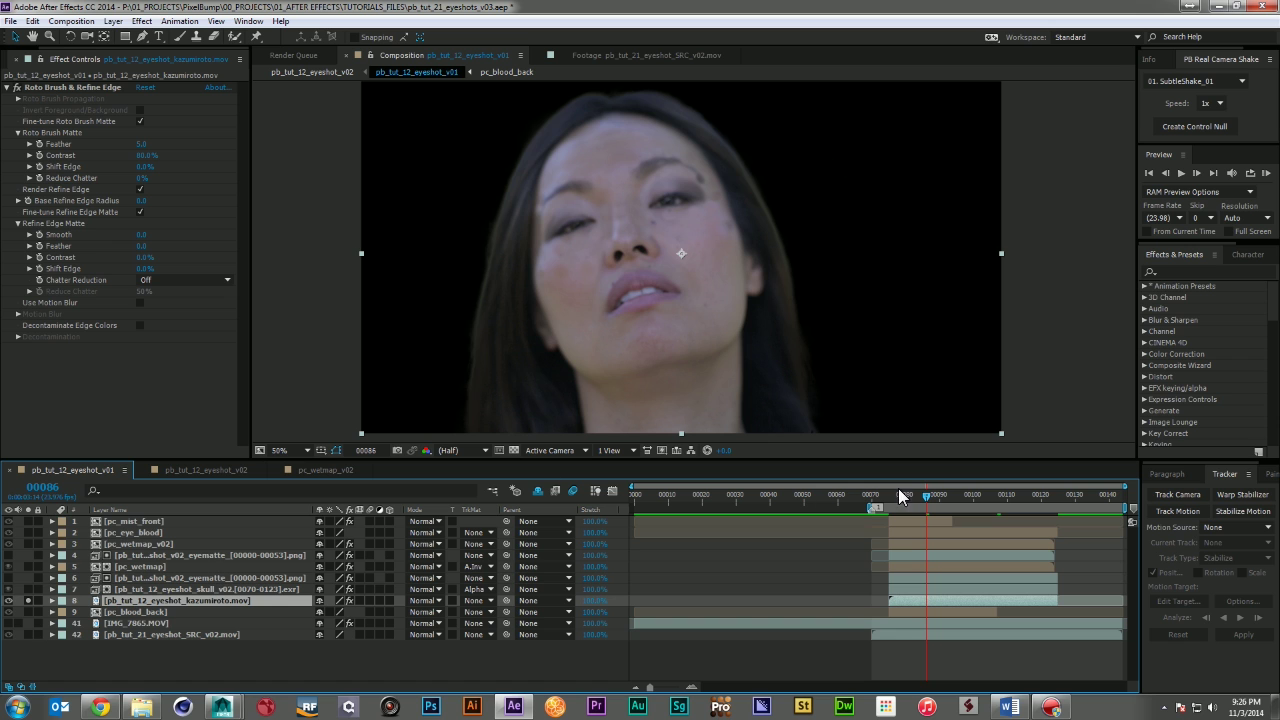
{"action": "left_click_drag", "start_coordinate": [908, 497], "coordinate": [889, 497]}
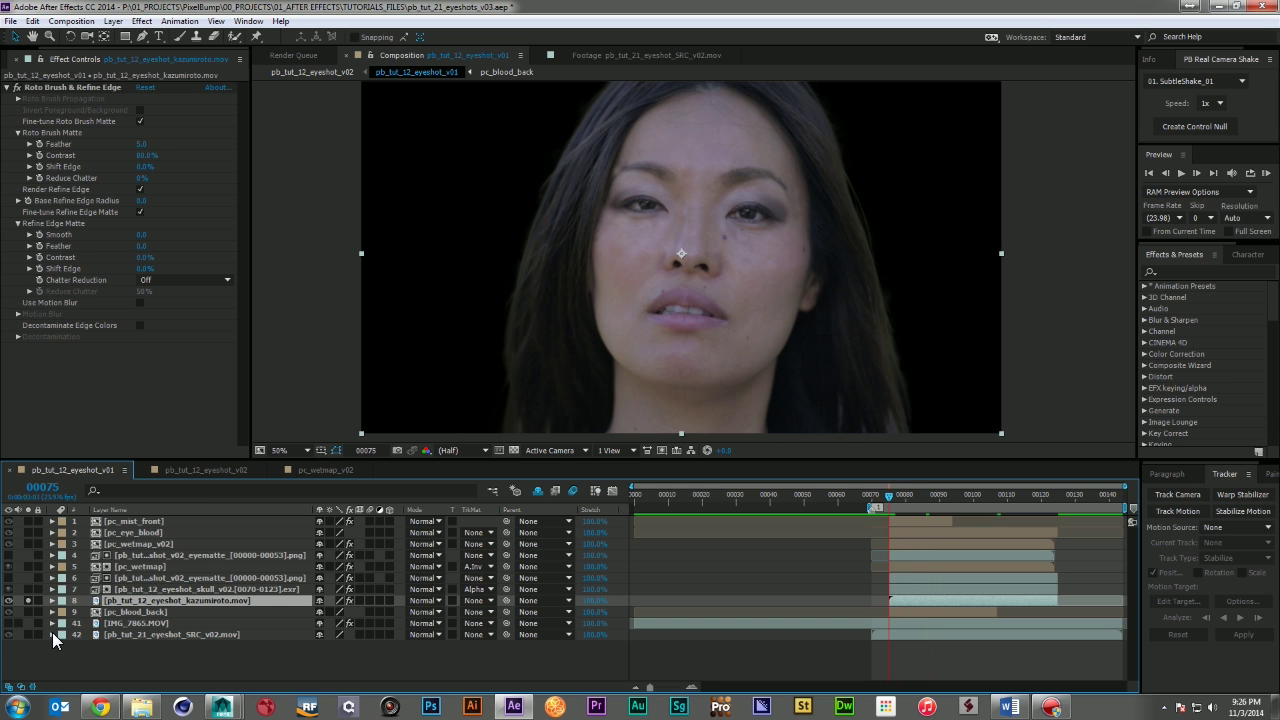
{"action": "left_click", "coordinate": [52, 600]}
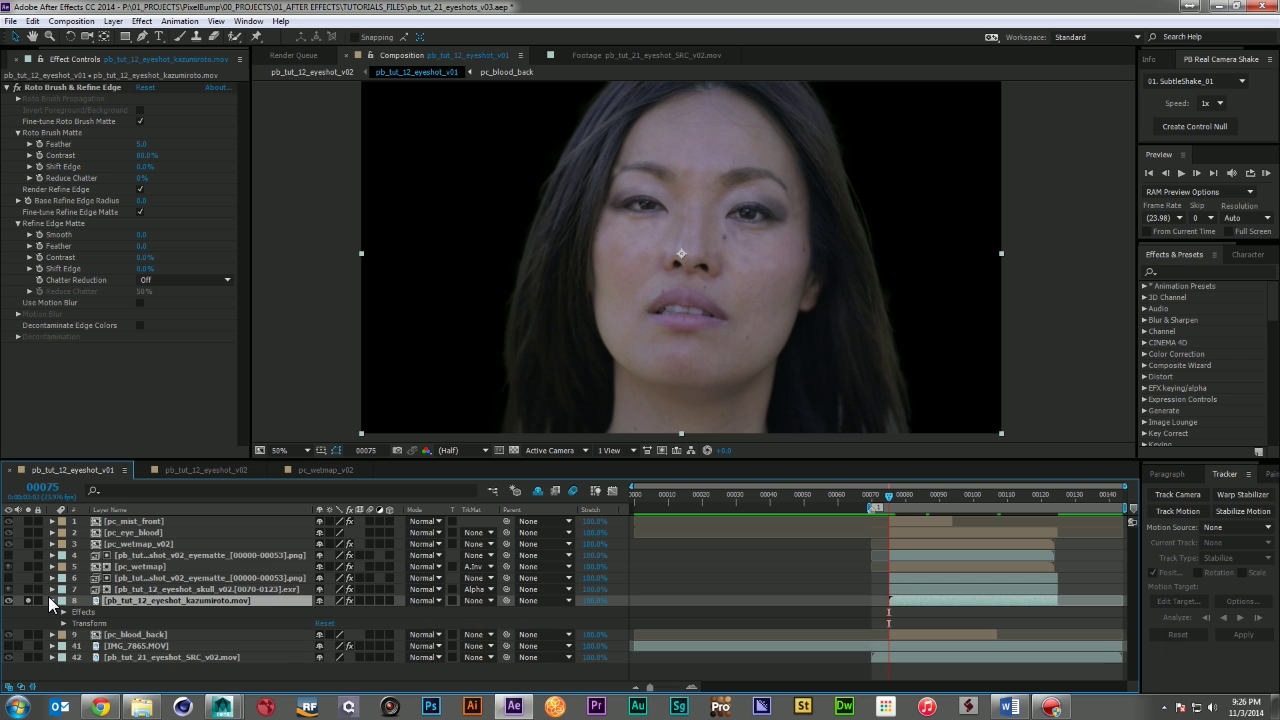
{"action": "left_click", "coordinate": [50, 599]}
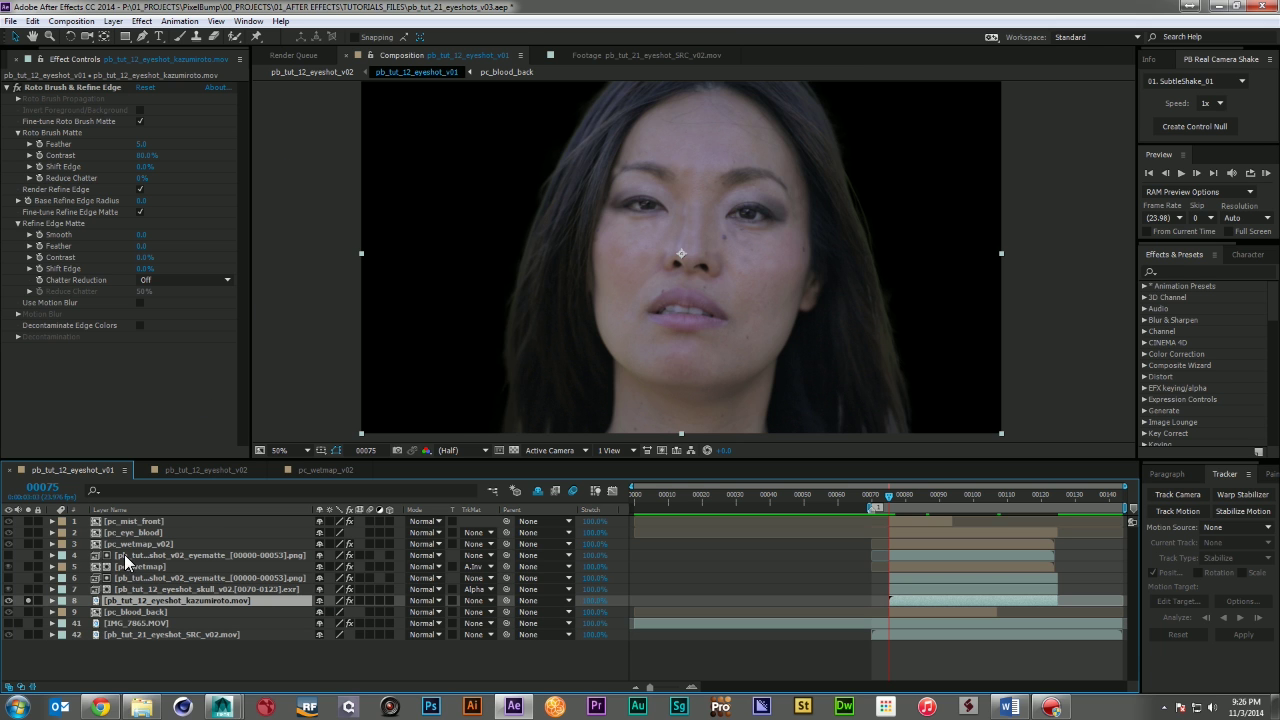
{"action": "left_click", "coordinate": [514, 450]}
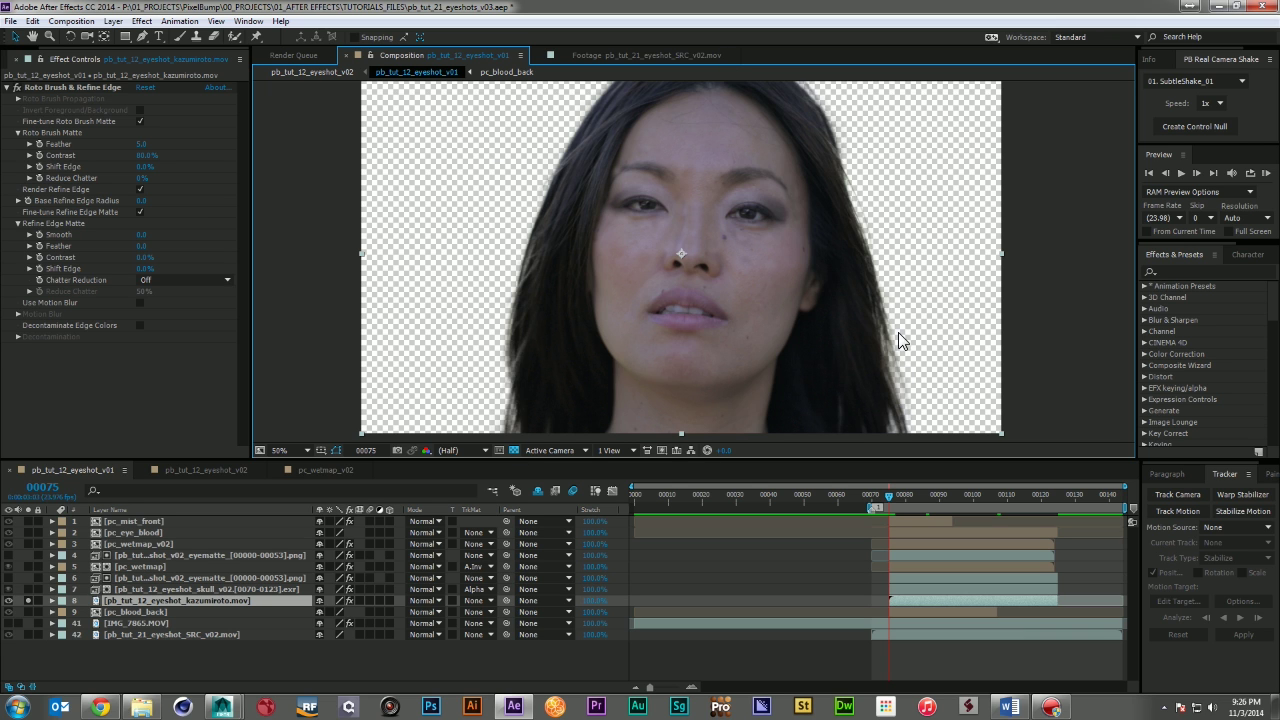
{"action": "left_click", "coordinate": [28, 601]}
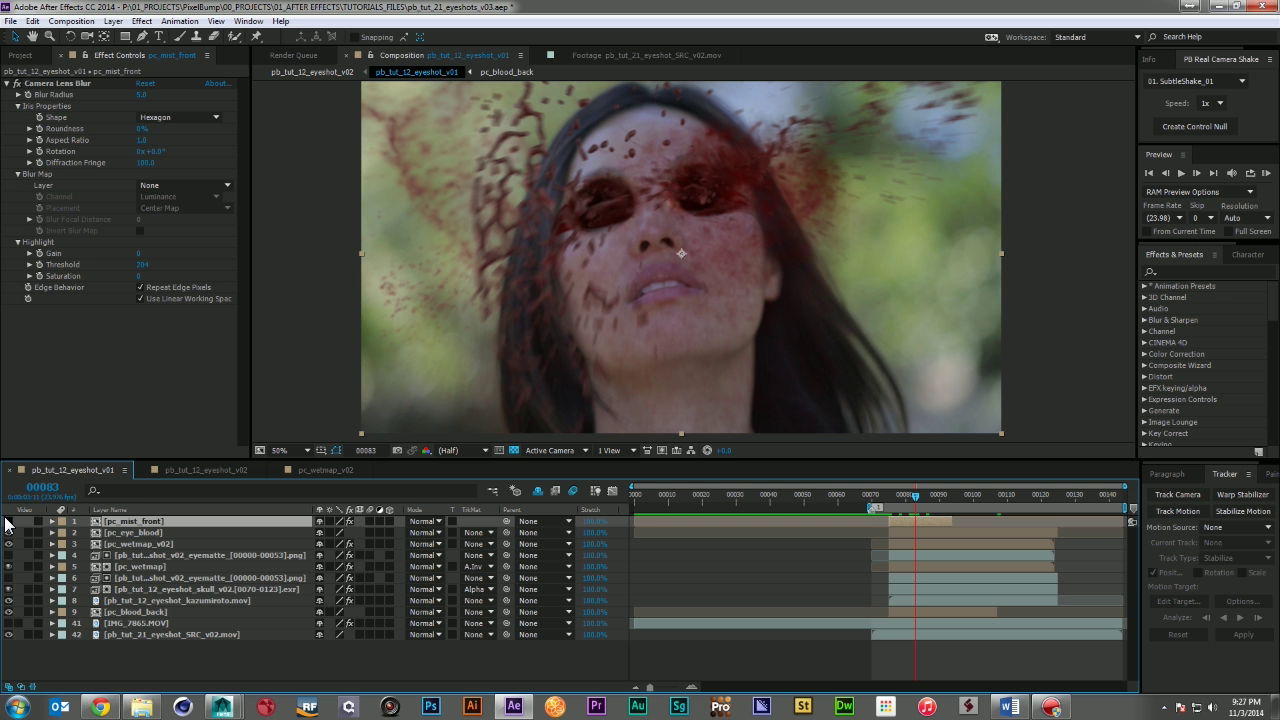
Switch the pc_mist_front and pc_blood_back layers off and on at frame 83 to compare their contribution to the composite
{"action": "left_click", "coordinate": [8, 521]}
{"action": "left_click", "coordinate": [8, 521]}
{"action": "left_click", "coordinate": [8, 521]}
{"action": "left_click", "coordinate": [8, 521]}
{"action": "left_click", "coordinate": [116, 612]}
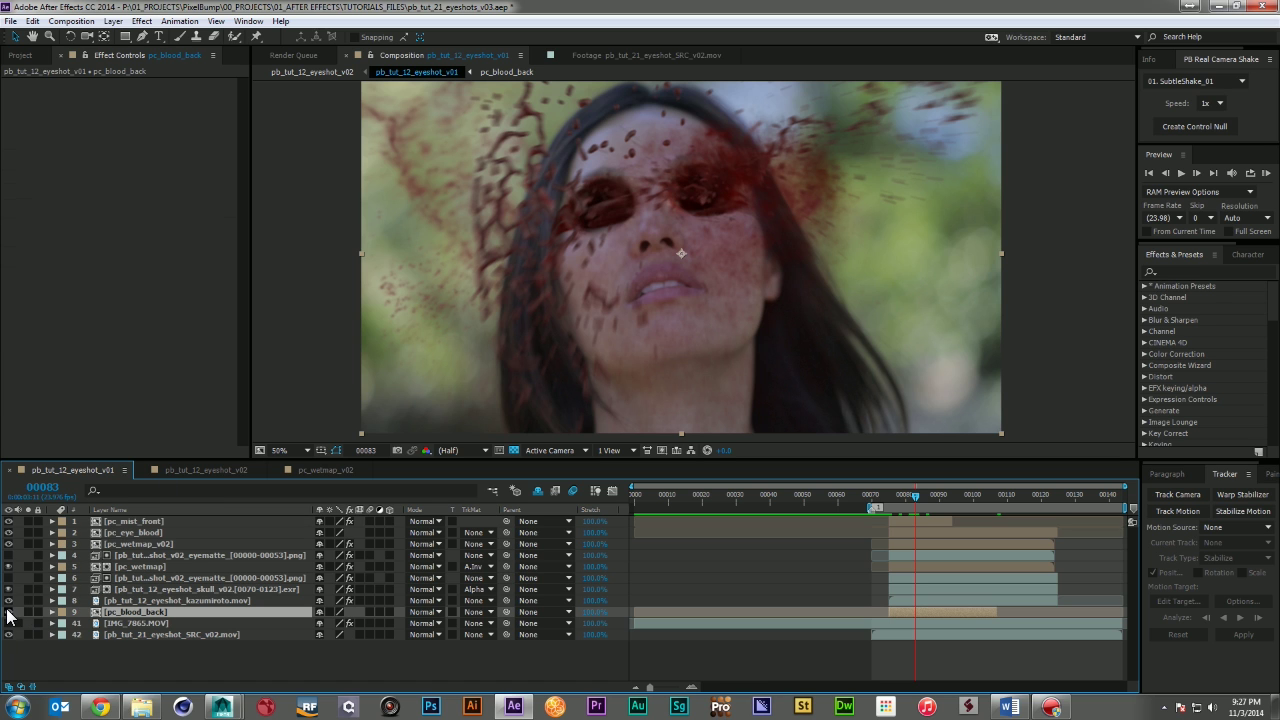
{"action": "left_click", "coordinate": [8, 612]}
{"action": "left_click", "coordinate": [8, 612]}
{"action": "double_click", "coordinate": [931, 507]}
{"action": "left_click_drag", "start_coordinate": [933, 496], "coordinate": [942, 497]}
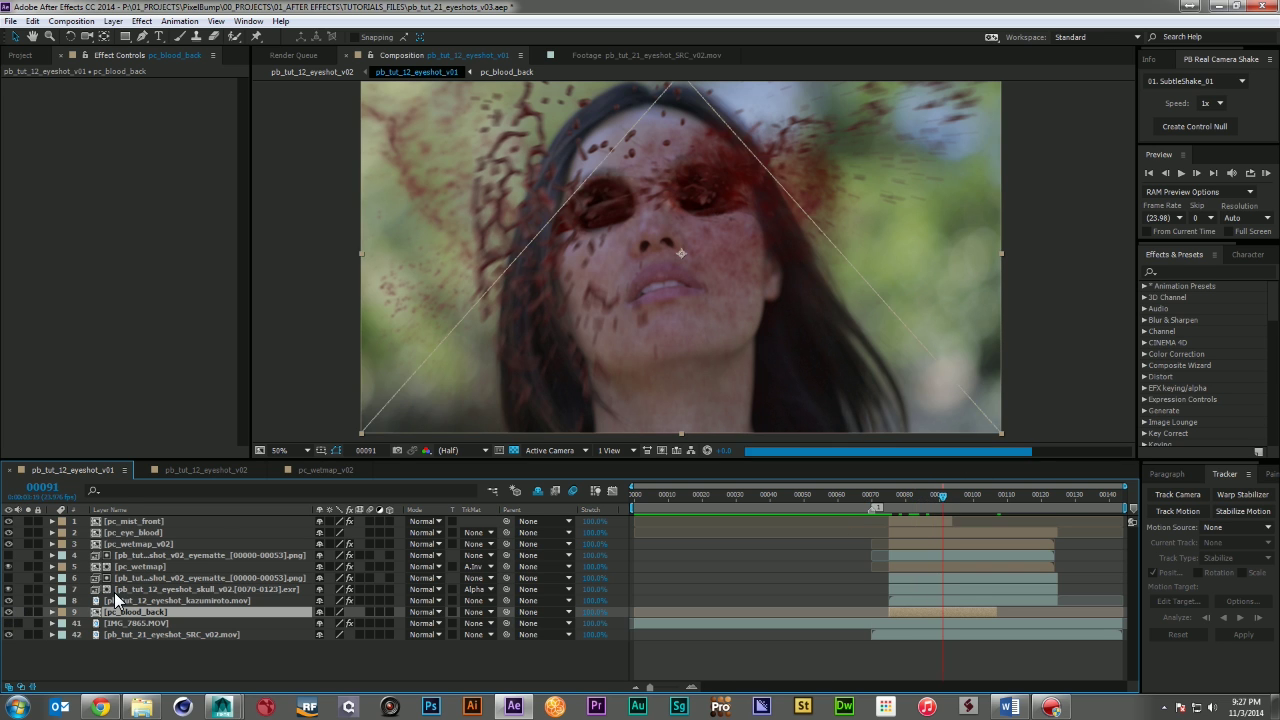
{"action": "mouse_move", "coordinate": [634, 508]}
{"action": "left_mouse_down"}
{"action": "mouse_move", "coordinate": [886, 508]}
{"action": "mouse_move", "coordinate": [869, 510]}
{"action": "left_mouse_up"}
Solo pc_blood_back and examine the blood element at frame 80
{"action": "left_click", "coordinate": [29, 611]}
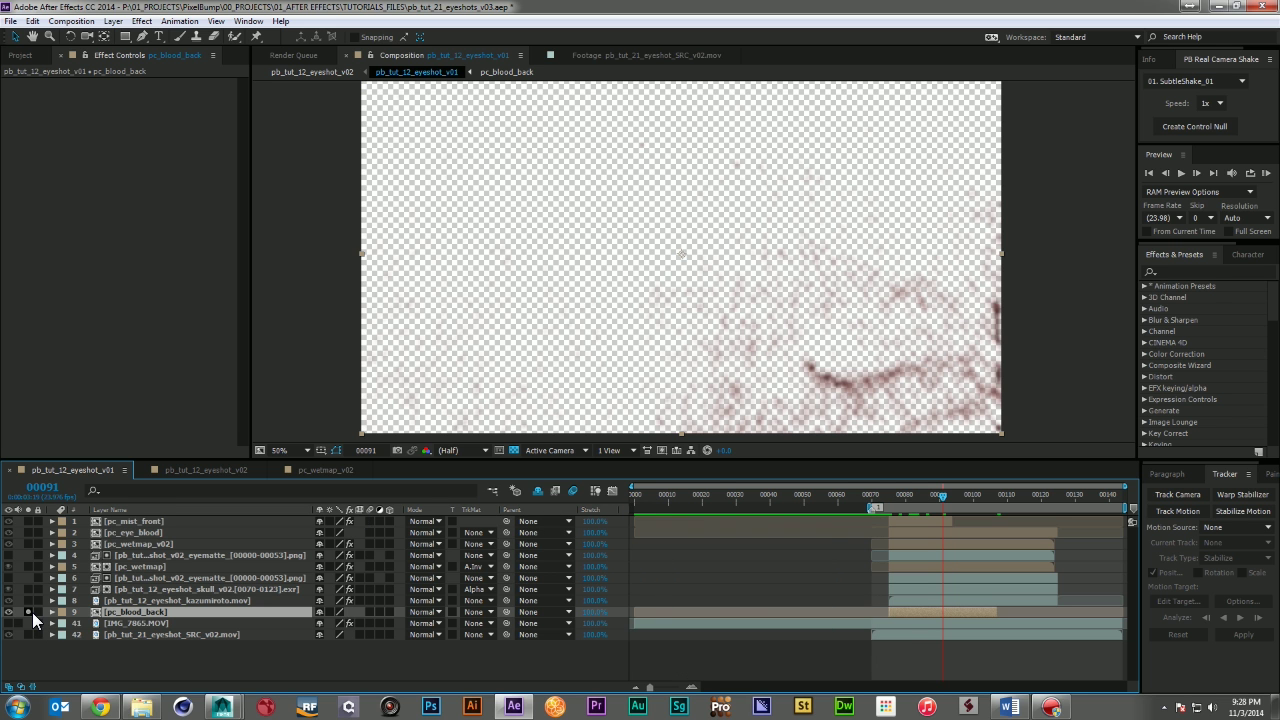
{"action": "left_click", "coordinate": [914, 496]}
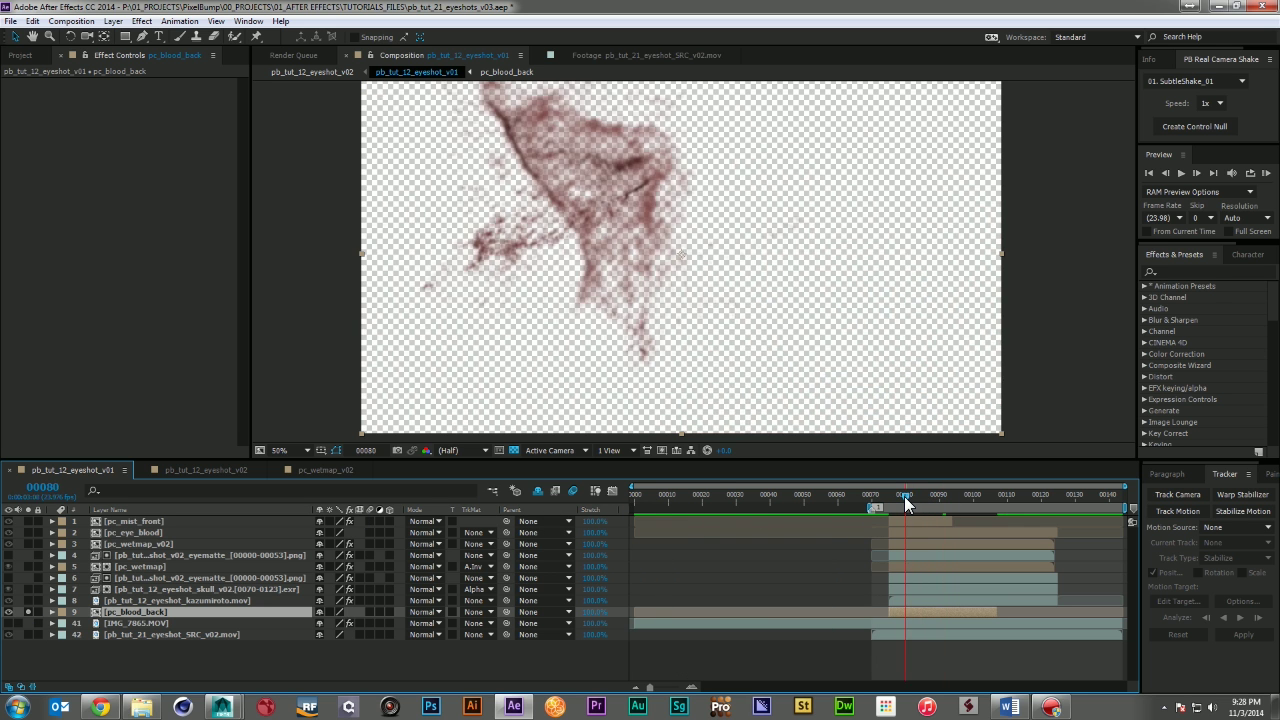
Unsolo pc_blood_back and preview the full eye-shot composite with all layers from frame 72
{"action": "left_click", "coordinate": [29, 611]}
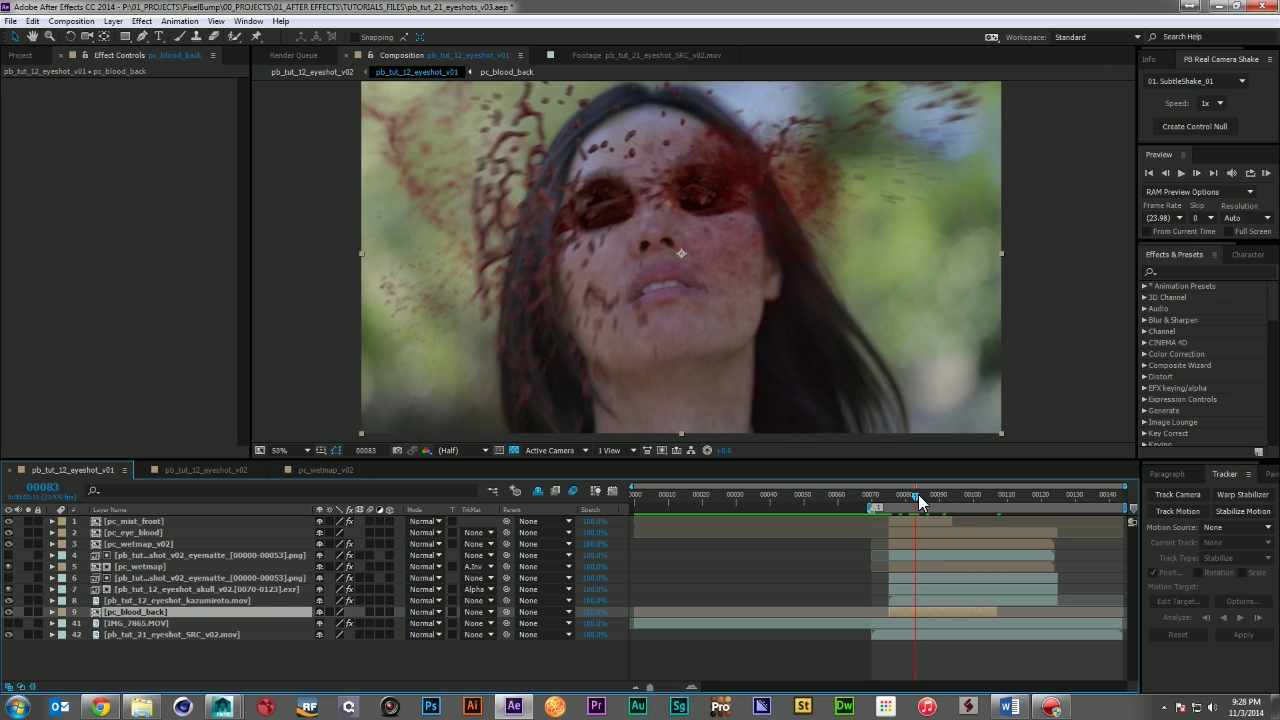
{"action": "left_click_drag", "start_coordinate": [918, 494], "coordinate": [880, 492]}
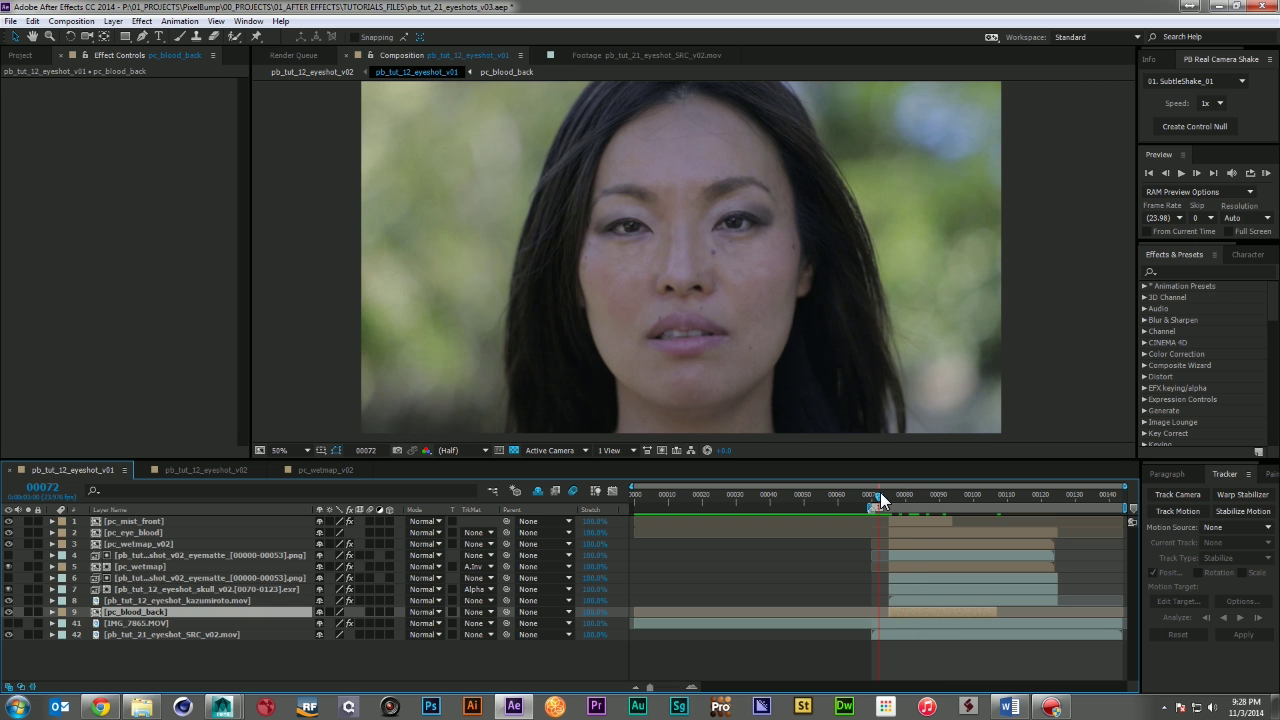
{"action": "key", "text": "KP_0"}
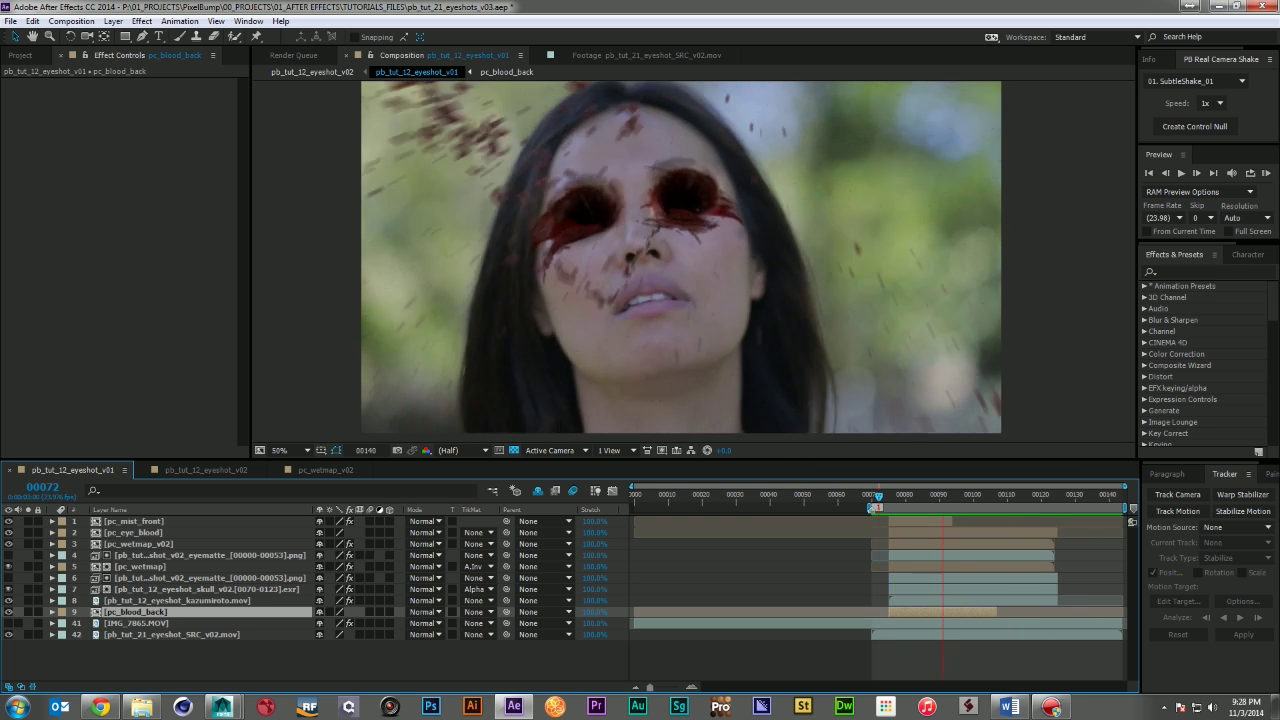
Open the pb_tut_12_eyeshot_v02 composition at frame 0 and inspect the Motion Tile settings on the nested pb_tut_12_eyeshot_v01 layer
{"action": "left_click", "coordinate": [206, 470]}
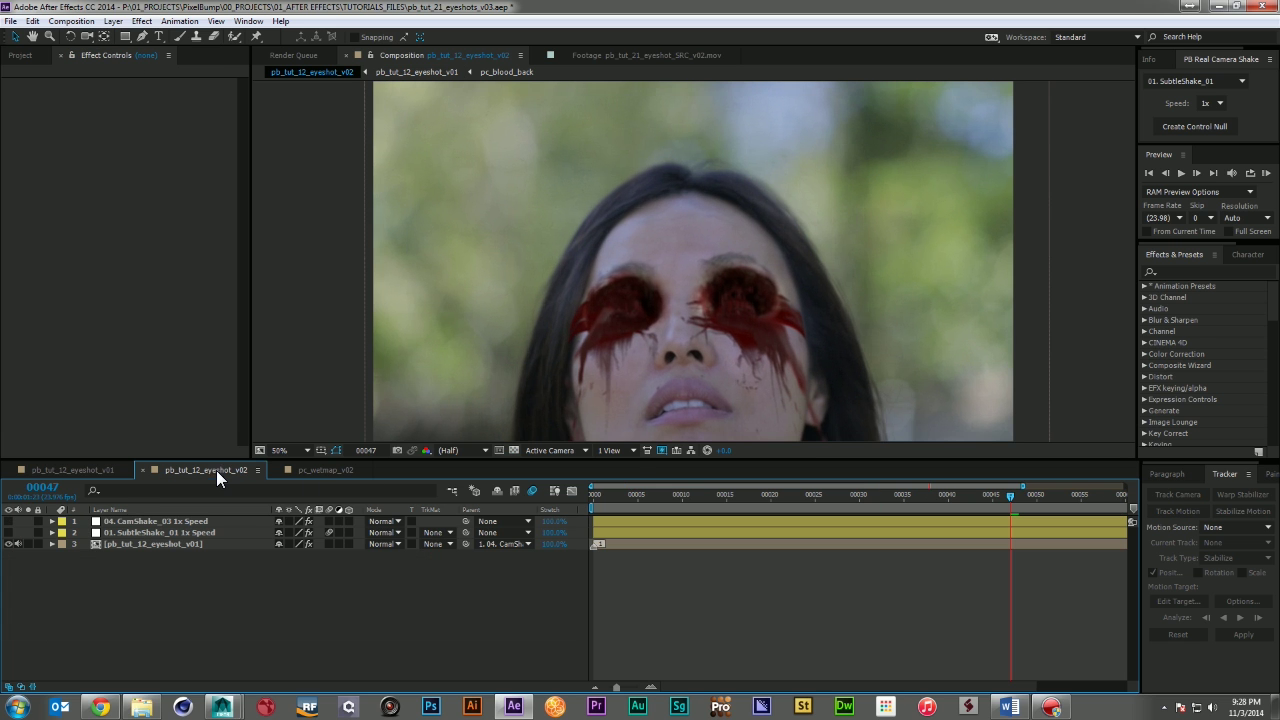
{"action": "left_click", "coordinate": [592, 496]}
{"action": "left_click", "coordinate": [150, 543]}
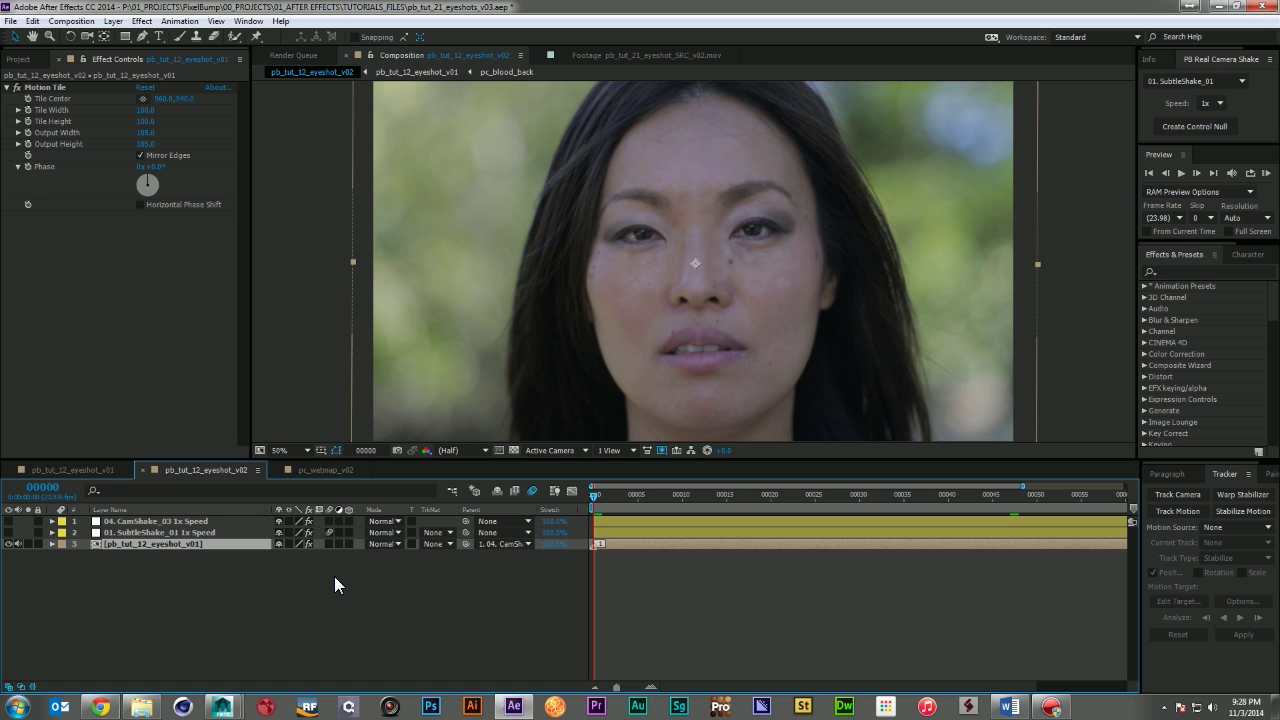
Examine the camera multiplier settings and source names of the 04. CamShake_03 and 01. SubtleShake_01 null layers
{"action": "left_click", "coordinate": [160, 521]}
{"action": "left_click", "coordinate": [362, 574]}
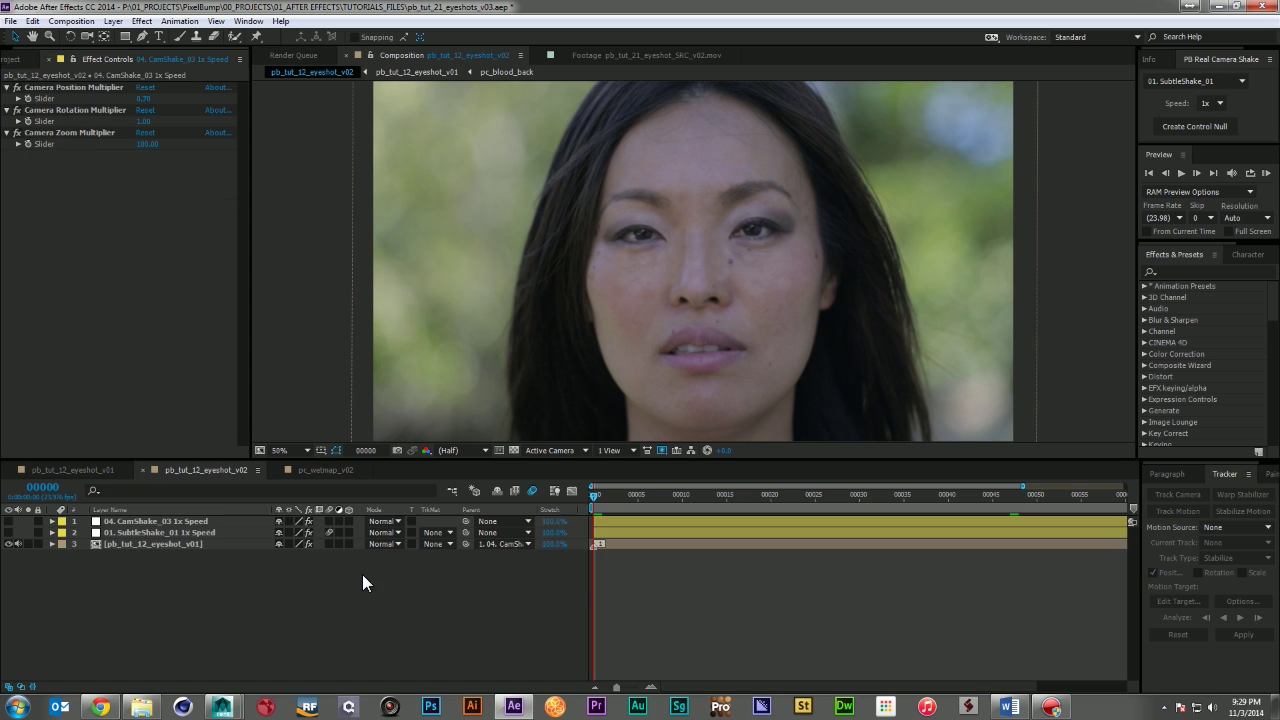
{"action": "left_click", "coordinate": [165, 530]}
{"action": "left_click", "coordinate": [132, 511]}
{"action": "left_click", "coordinate": [134, 512]}
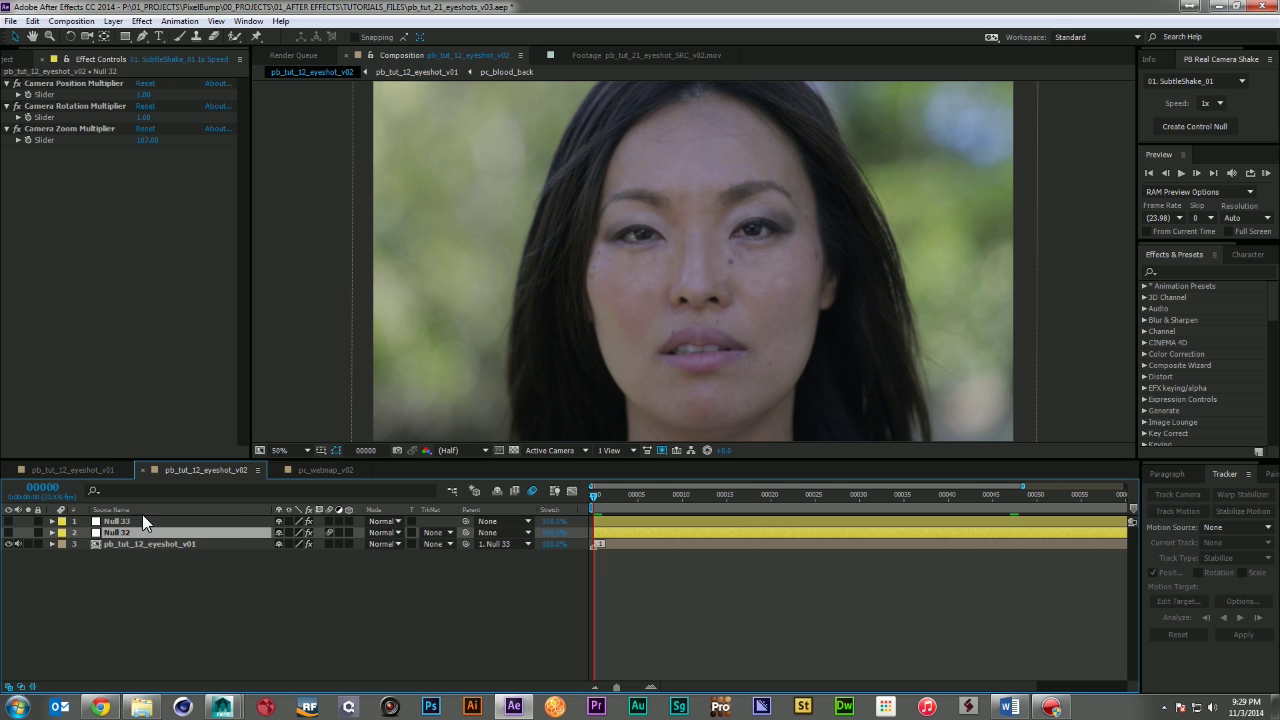
{"action": "left_click", "coordinate": [146, 520]}
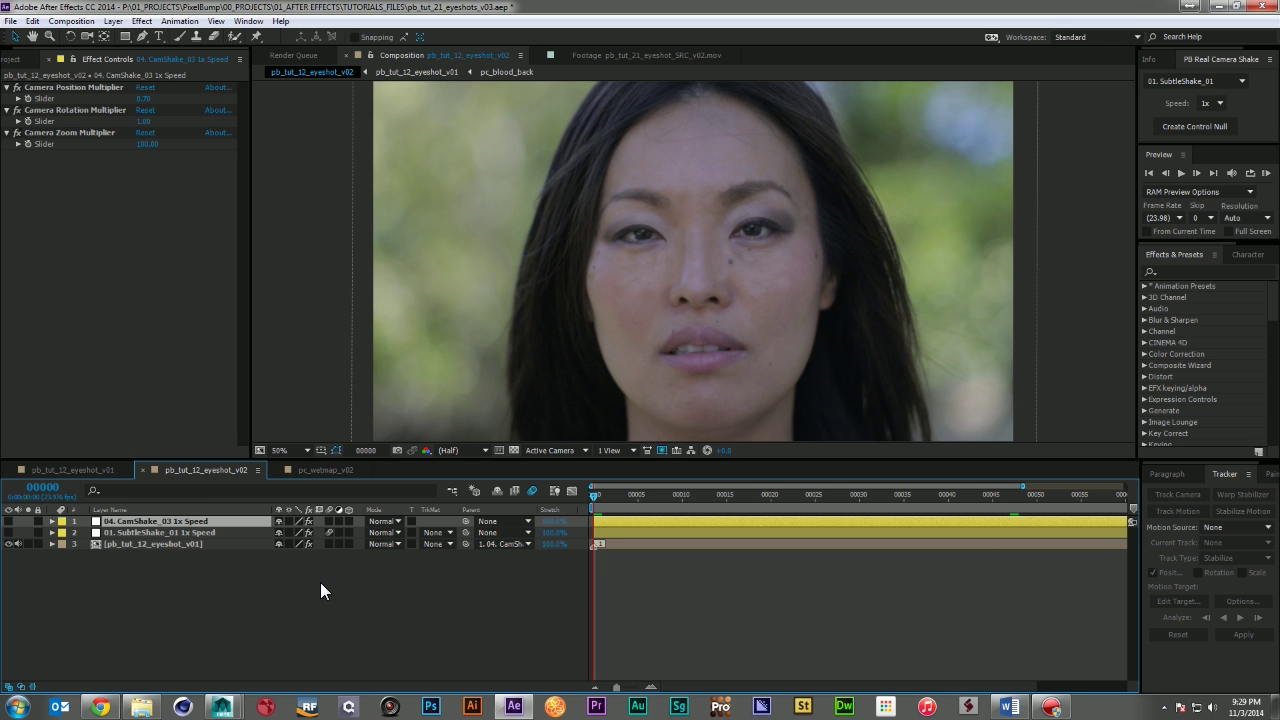
Preview the camera shake on the nested eye-shot composite and scrub back to frame 35
{"action": "key", "text": "space"}
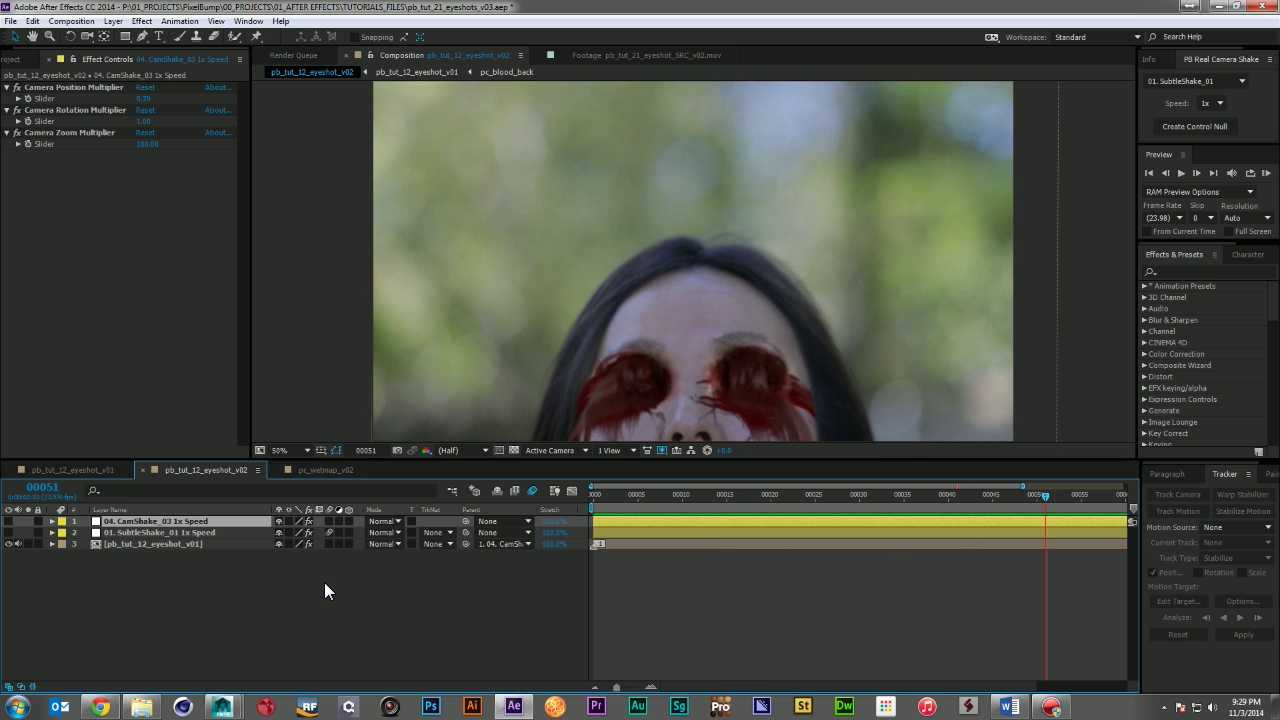
{"action": "left_click_drag", "start_coordinate": [906, 498], "coordinate": [902, 498]}
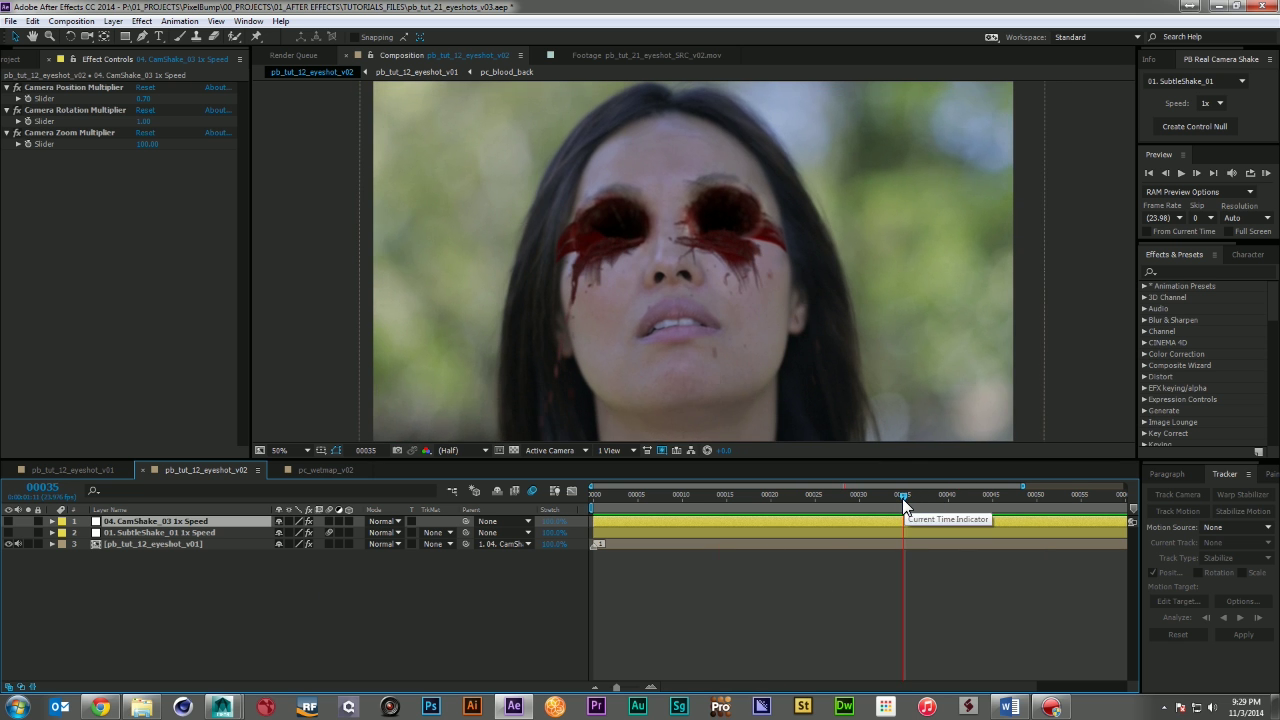